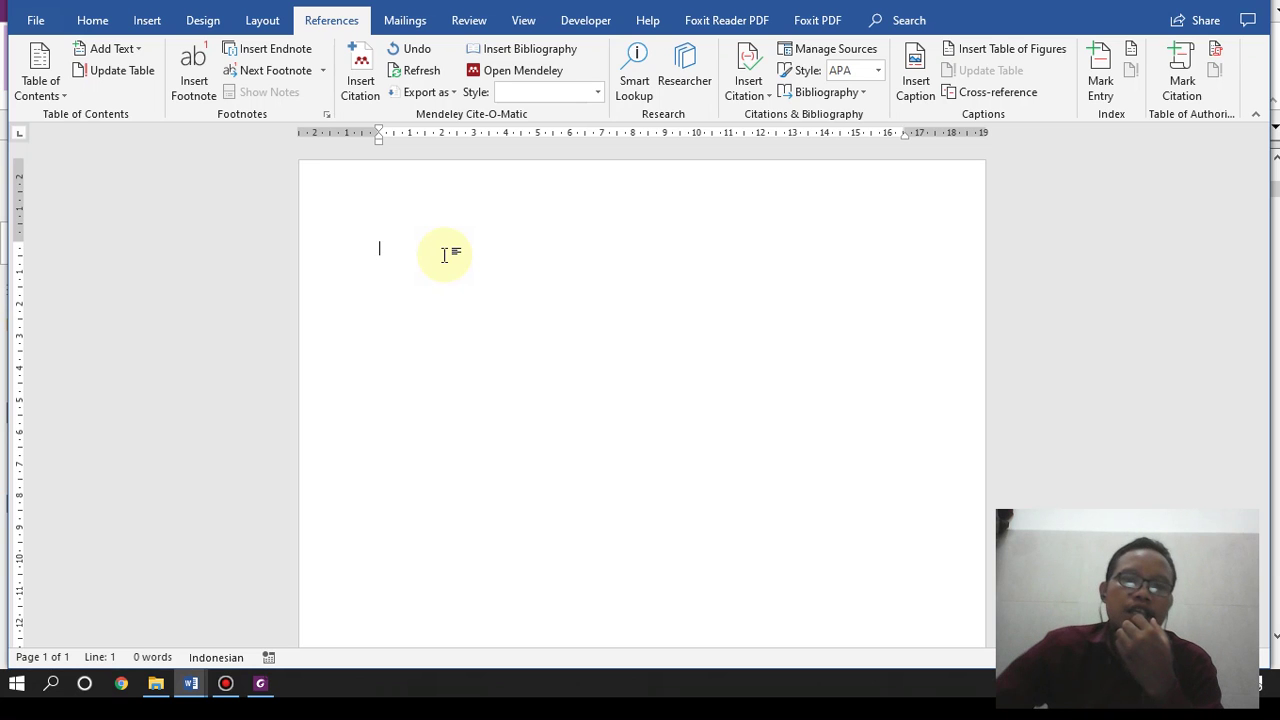
# Step: Switch to Foxit PDF and look through the cover and title pages of "Science for Primary School Teachers"
pyautogui.click(264, 684)
pyautogui.scroll(-3, 714, 471)
pyautogui.scroll(7, 714, 471)
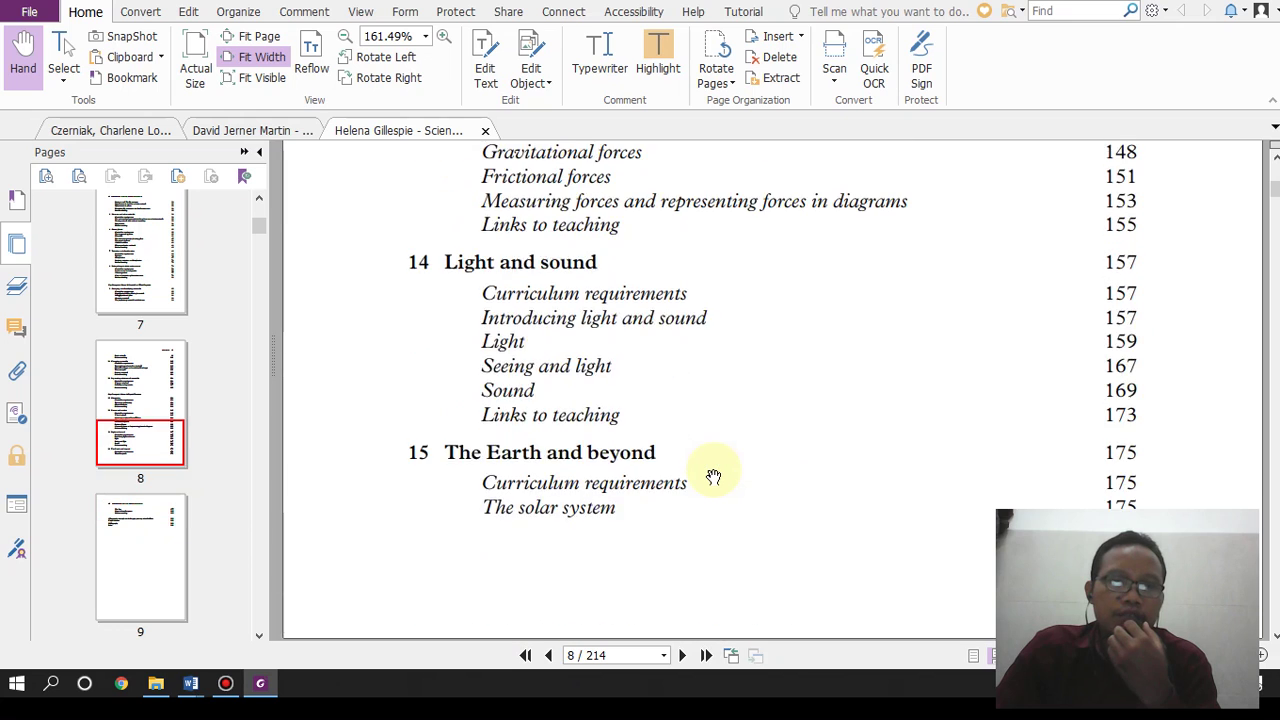
pyautogui.scroll(3, 714, 478)
pyautogui.scroll(4, 714, 478)
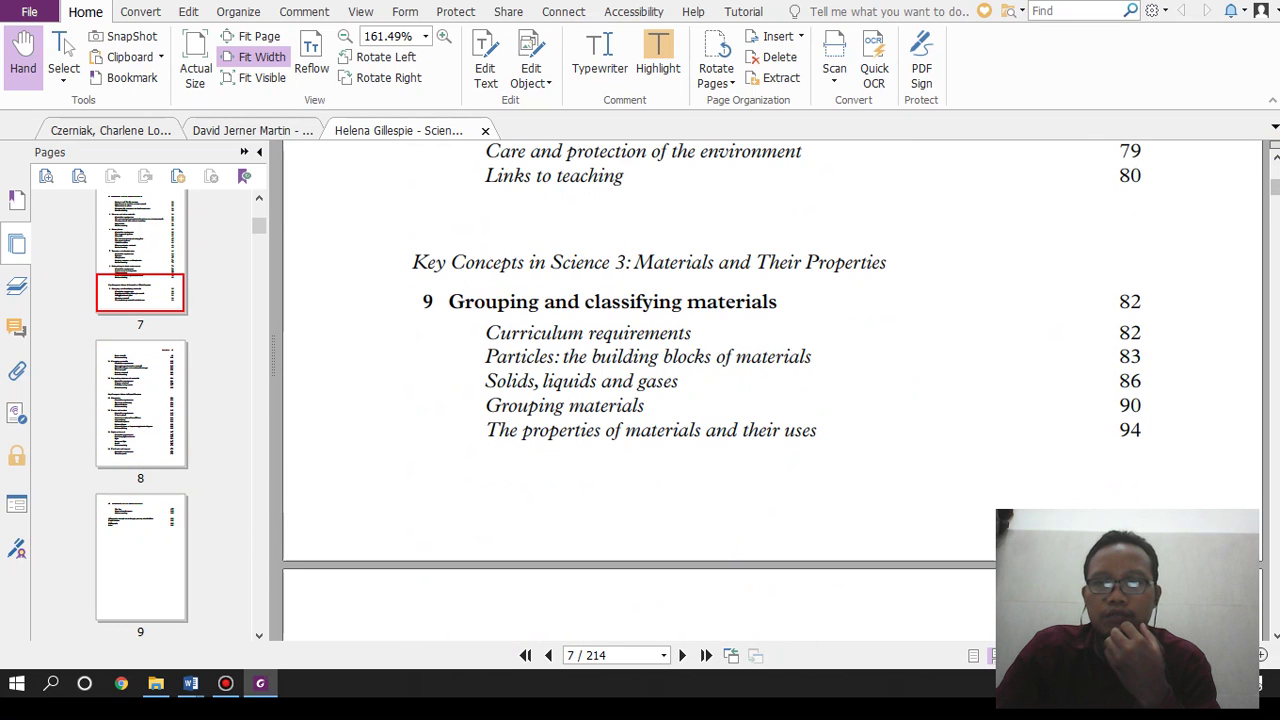
pyautogui.moveTo(1275, 185); pyautogui.dragTo(1275, 160)
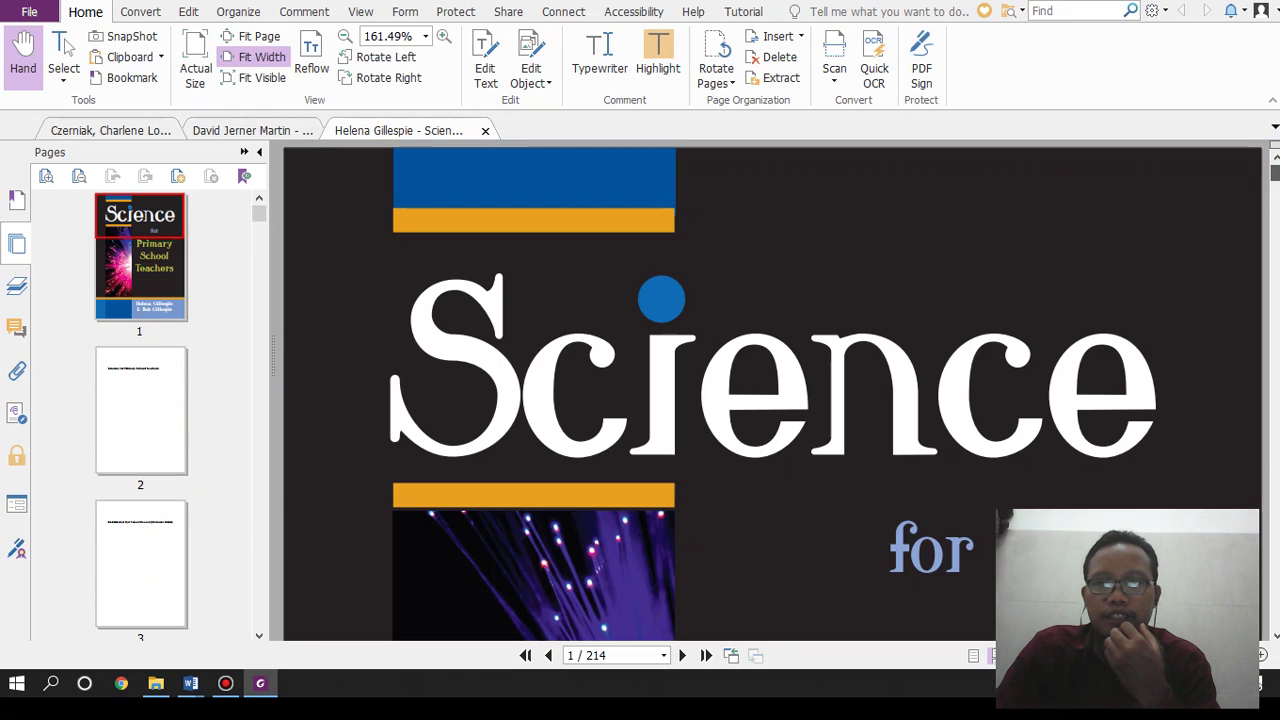
pyautogui.scroll(-5, 990, 305)
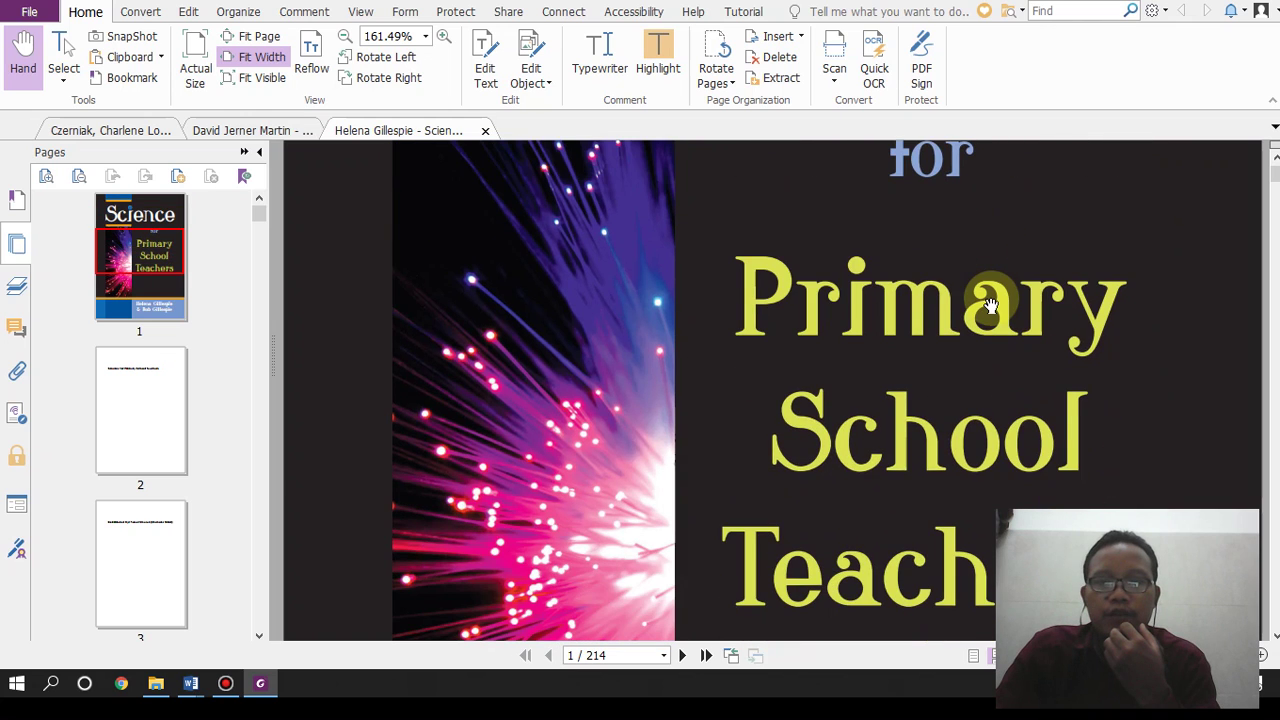
pyautogui.scroll(-12, 990, 305)
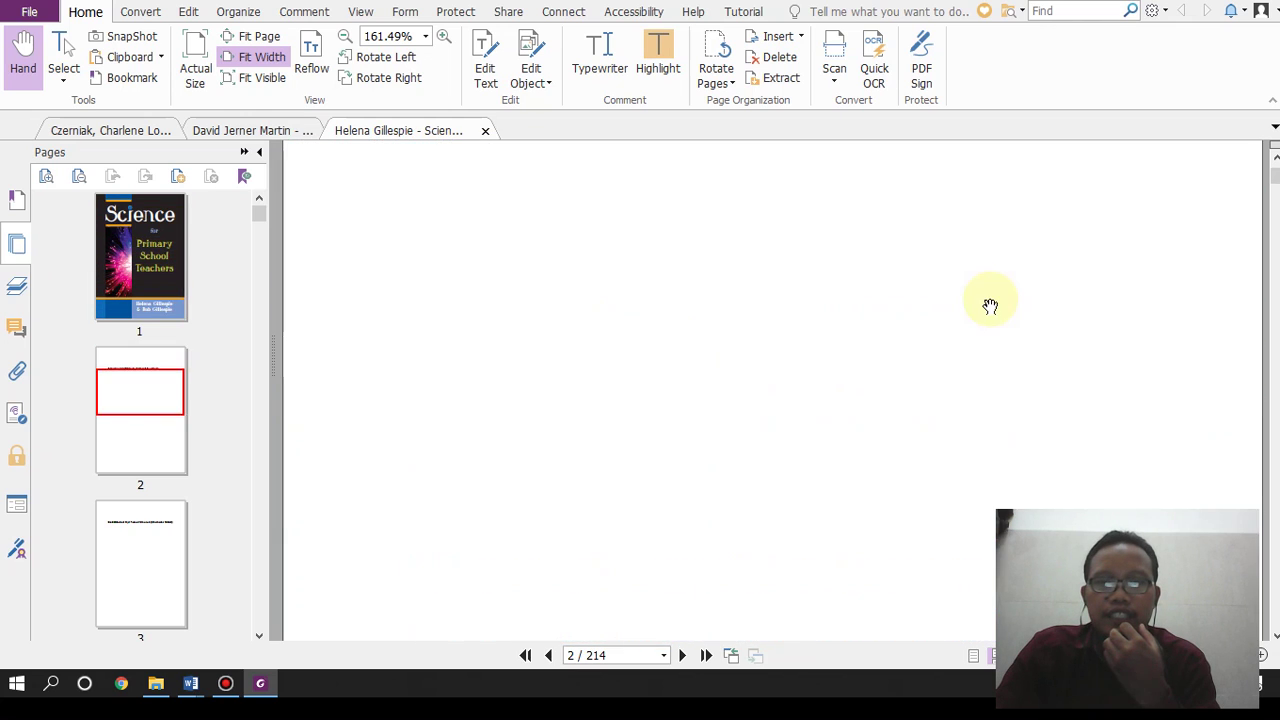
pyautogui.scroll(-15, 986, 309)
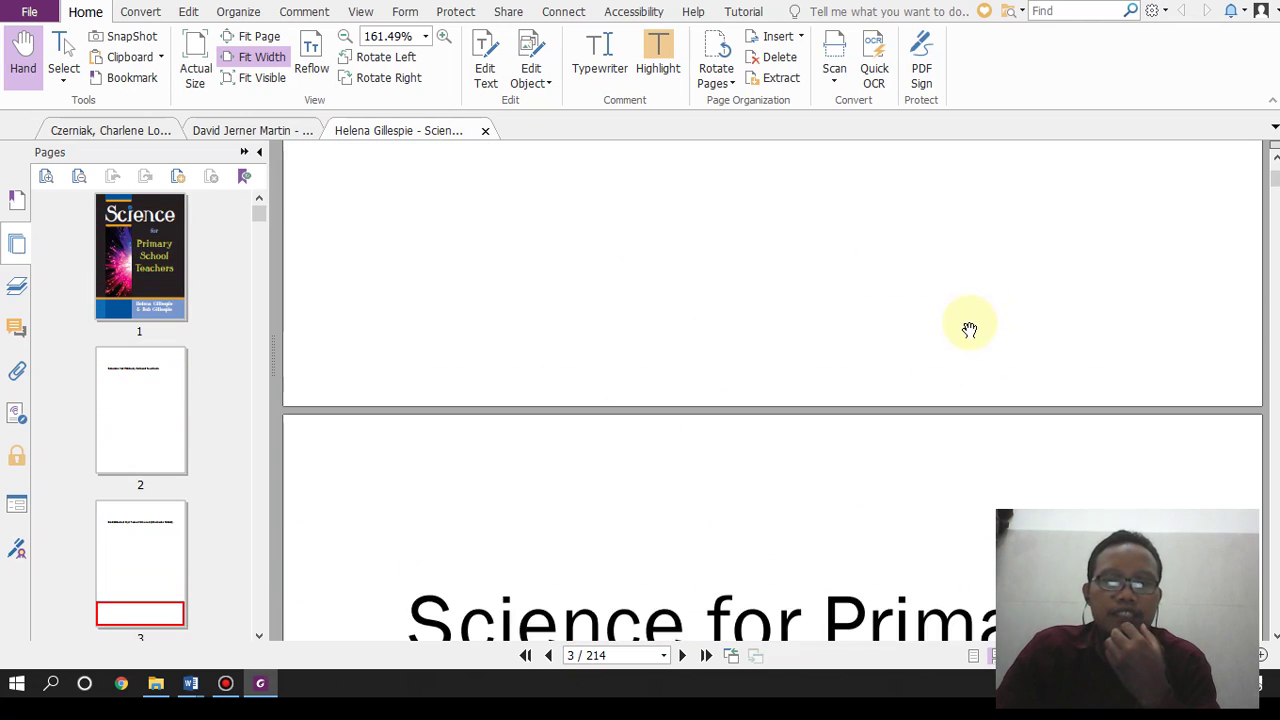
pyautogui.scroll(-3, 910, 387)
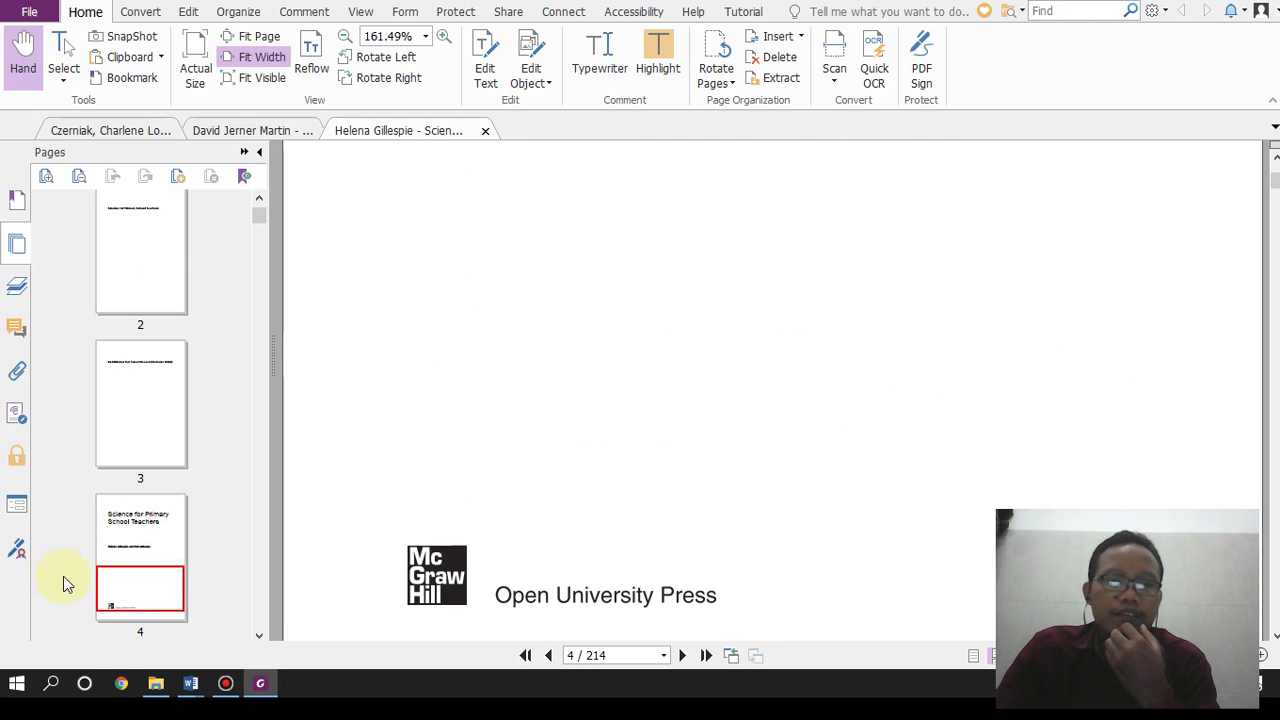
# Step: Browse past the Section 1 title page to the "Children learning to investigate" passage on PDF page 18
pyautogui.scroll(-5, 91, 561)
pyautogui.scroll(-18, 100, 558)
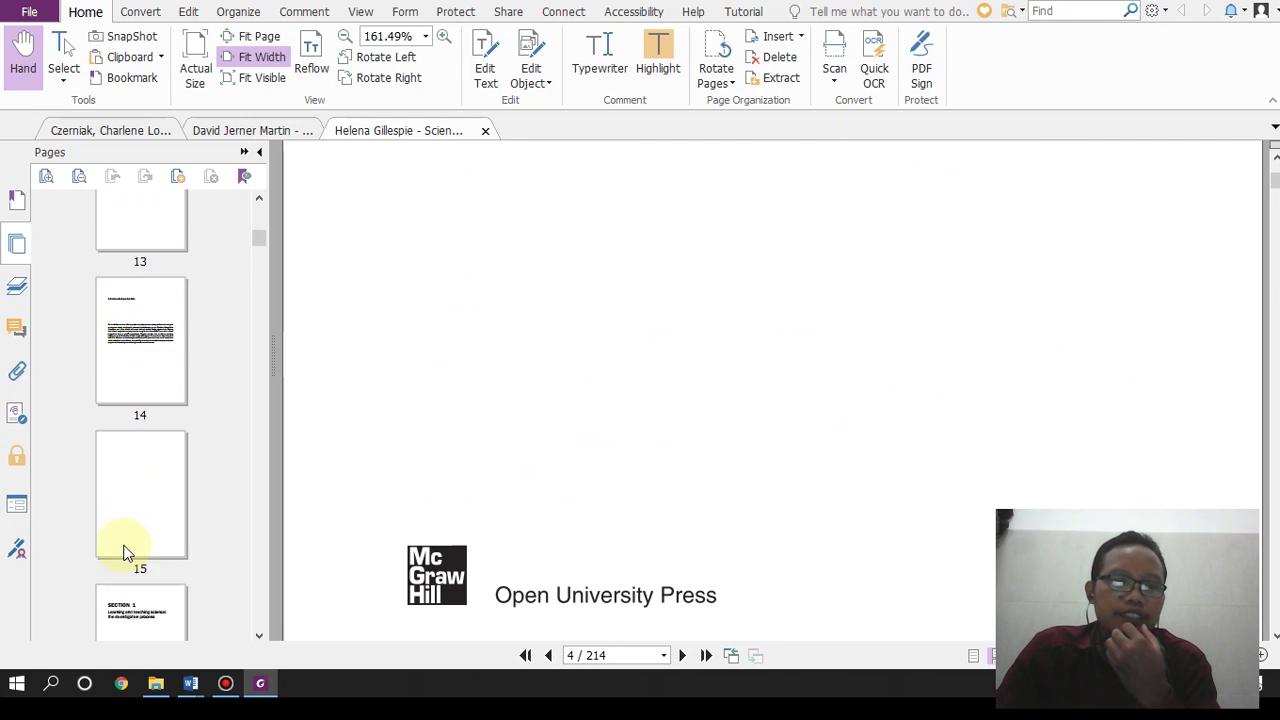
pyautogui.scroll(-5, 125, 555)
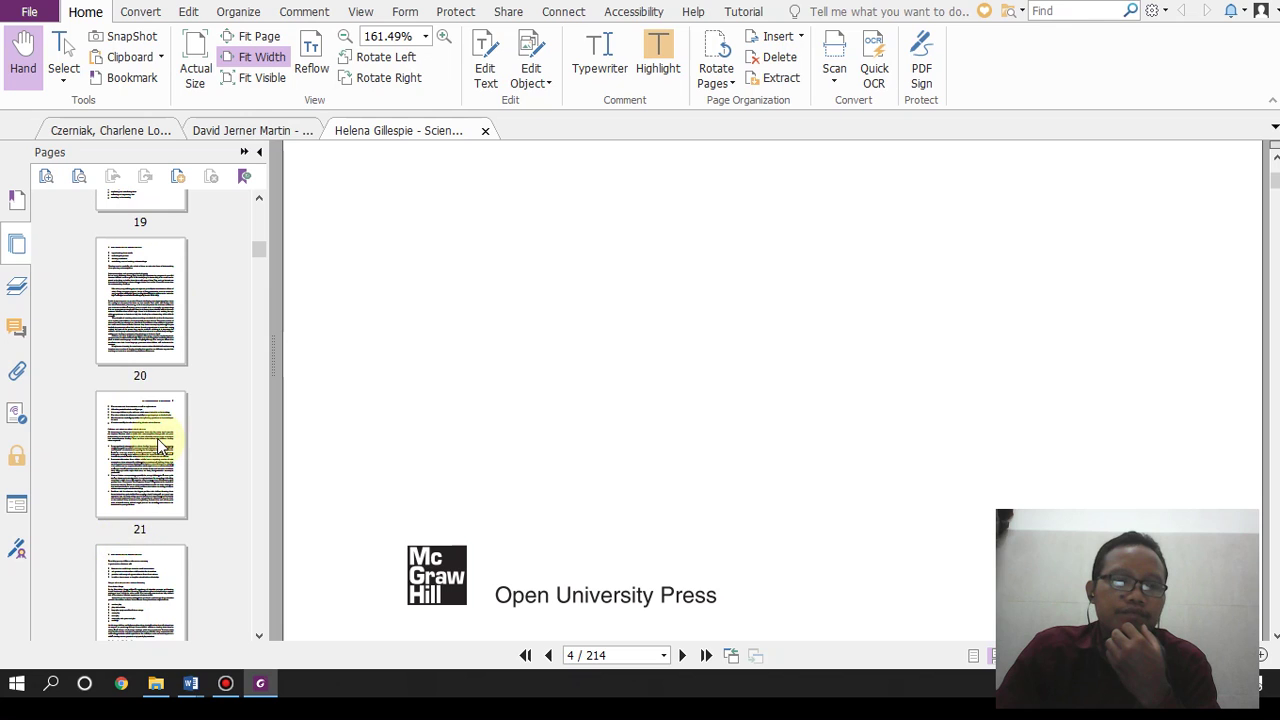
pyautogui.scroll(-1, 157, 445)
pyautogui.scroll(-7, 157, 445)
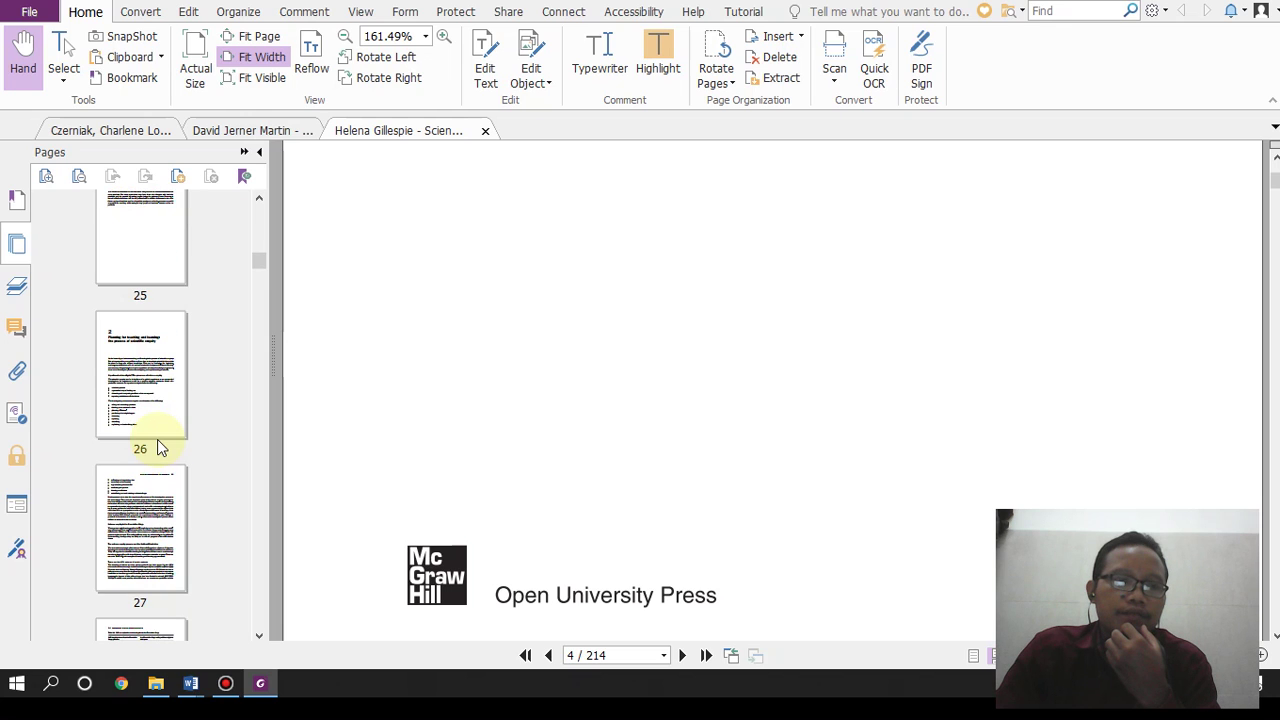
pyautogui.scroll(3, 157, 445)
pyautogui.scroll(12, 157, 446)
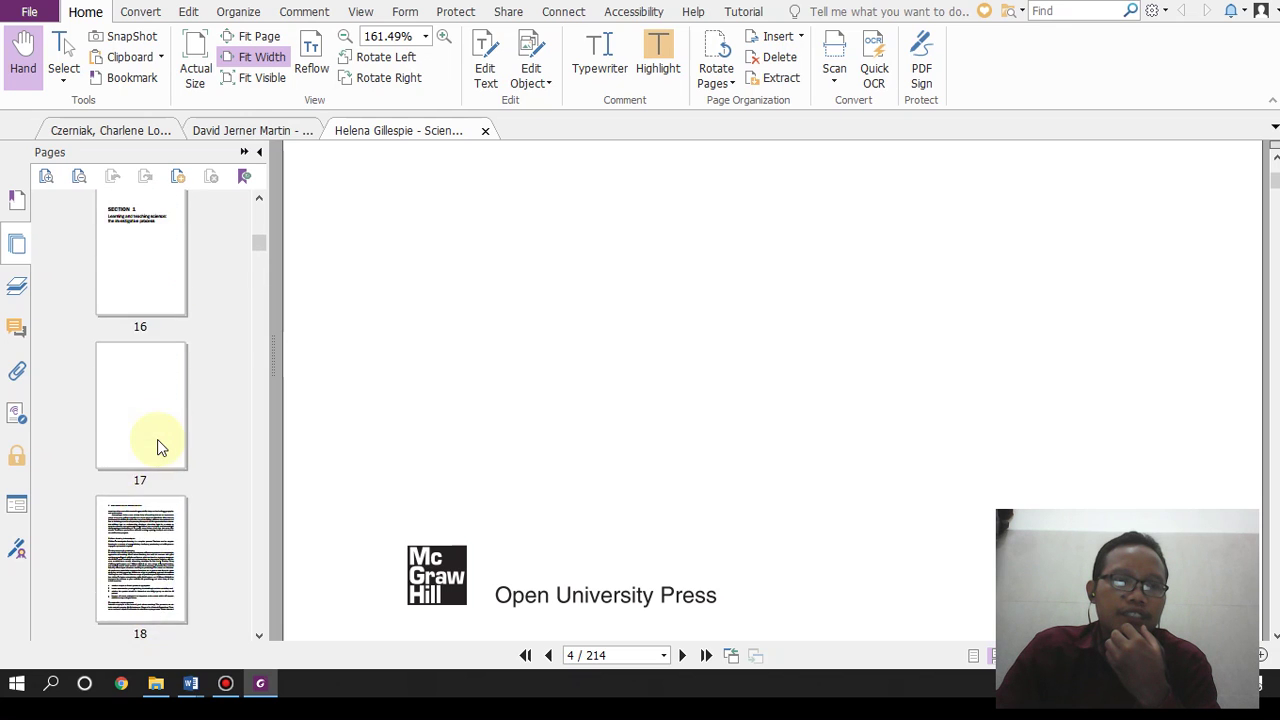
pyautogui.click(126, 195)
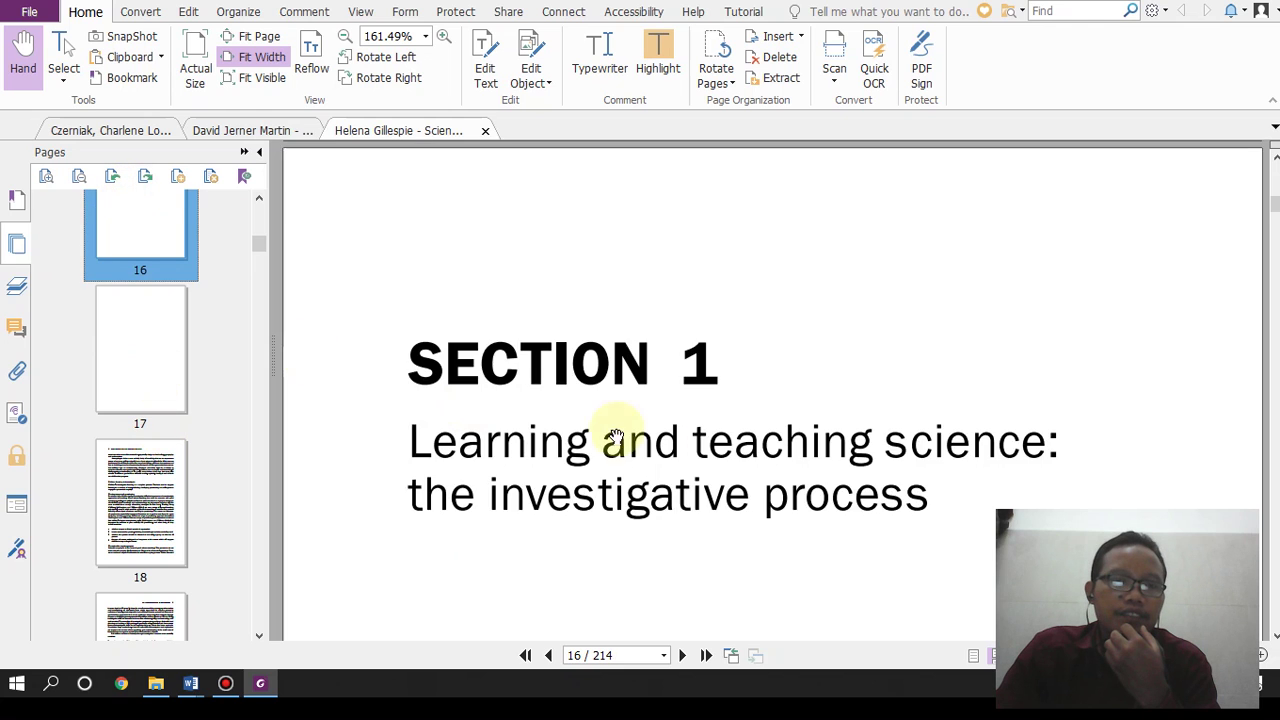
pyautogui.scroll(-4, 717, 448)
pyautogui.scroll(-4, 707, 449)
pyautogui.scroll(-10, 695, 450)
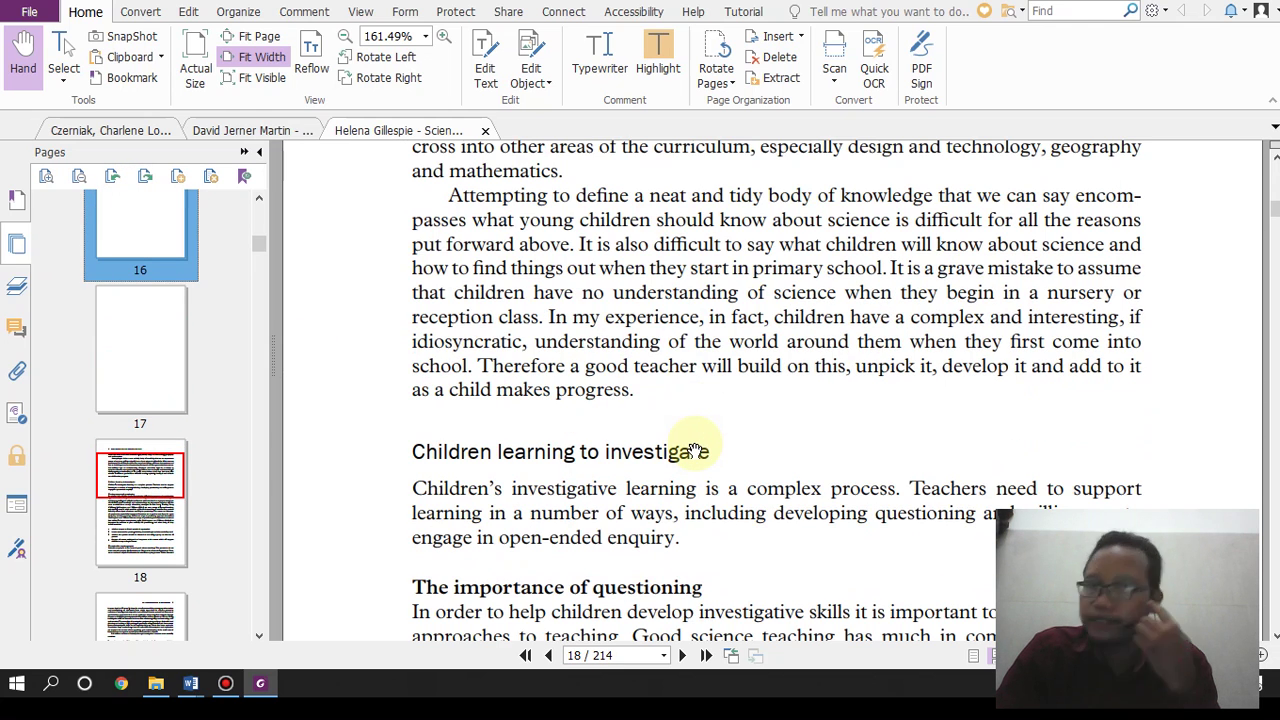
pyautogui.scroll(-1, 695, 450)
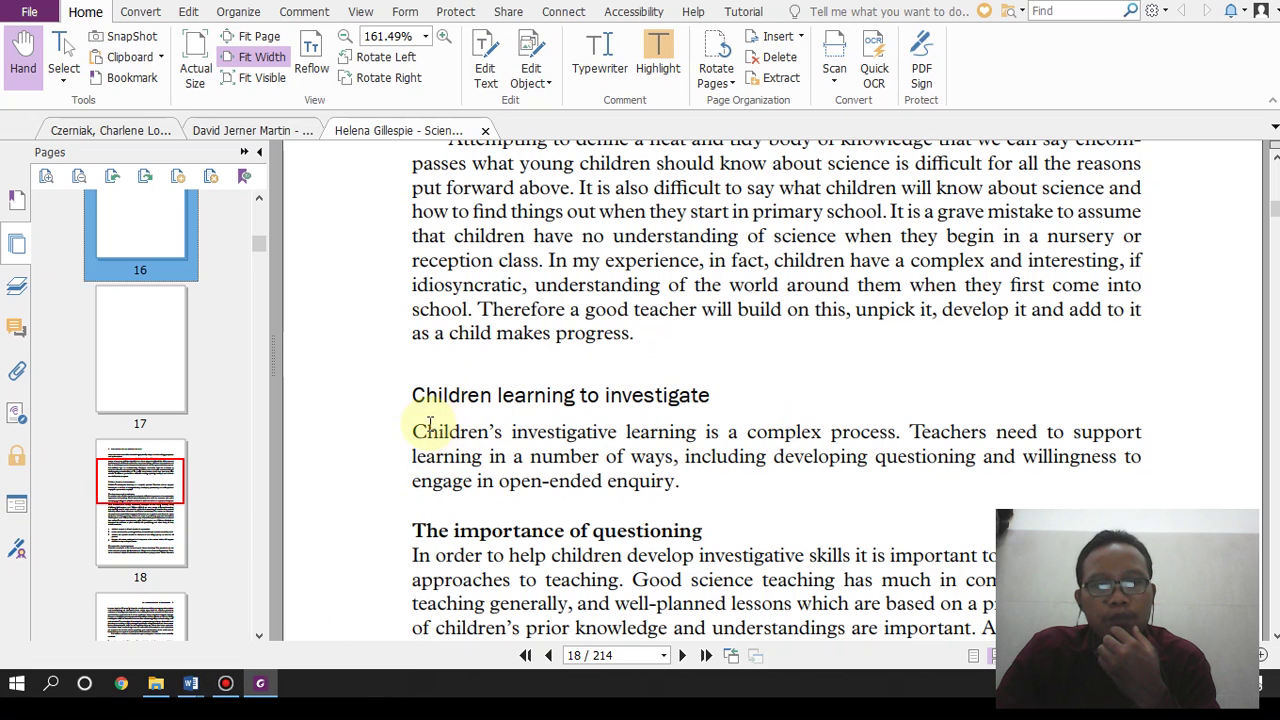
# Step: Copy the sentence "Children's investigative learning is a complex process" into the blank Word document and enclose it in quotation marks
pyautogui.moveTo(711, 396); pyautogui.dragTo(603, 412)
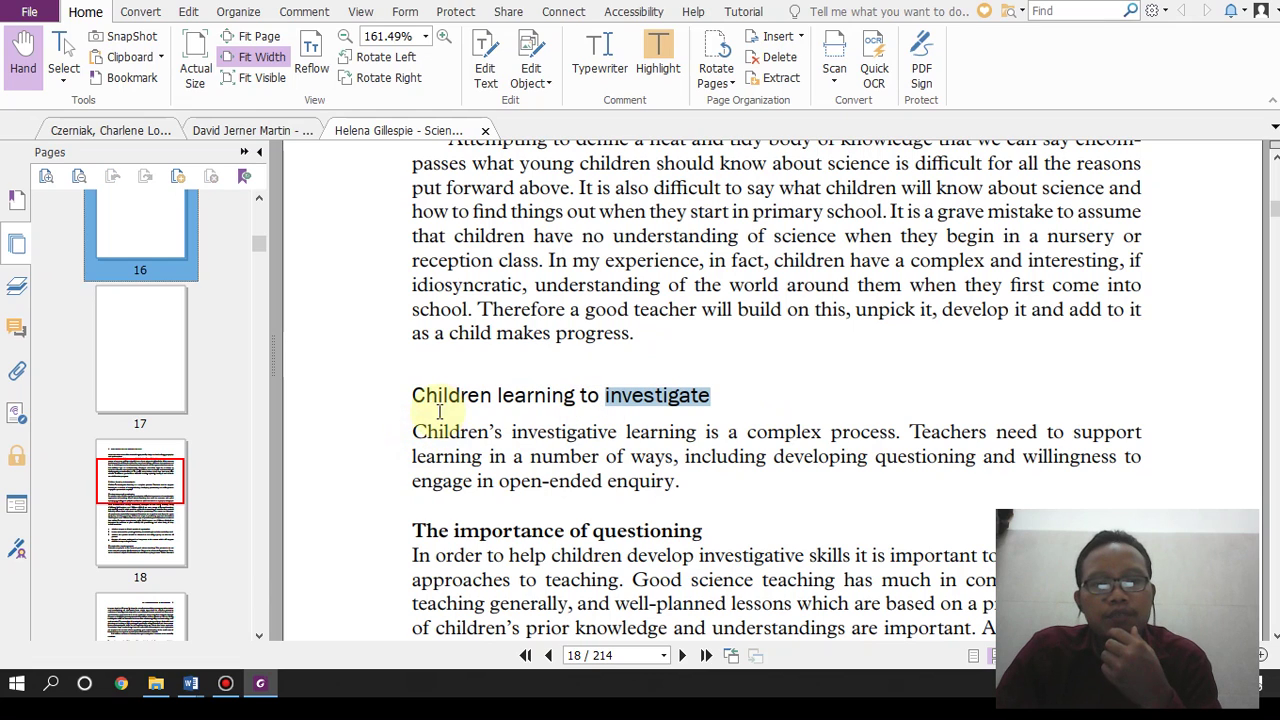
pyautogui.moveTo(413, 432); pyautogui.dragTo(900, 437)
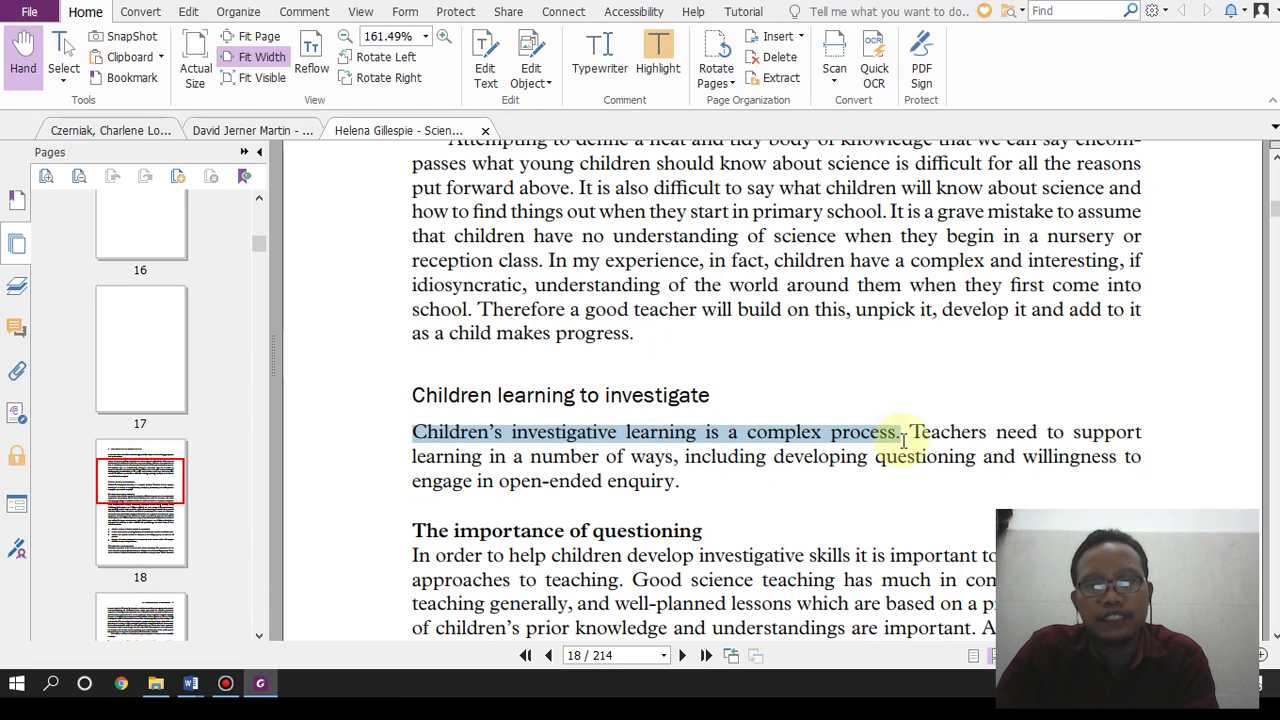
pyautogui.hotkey('ctrl', 'c')
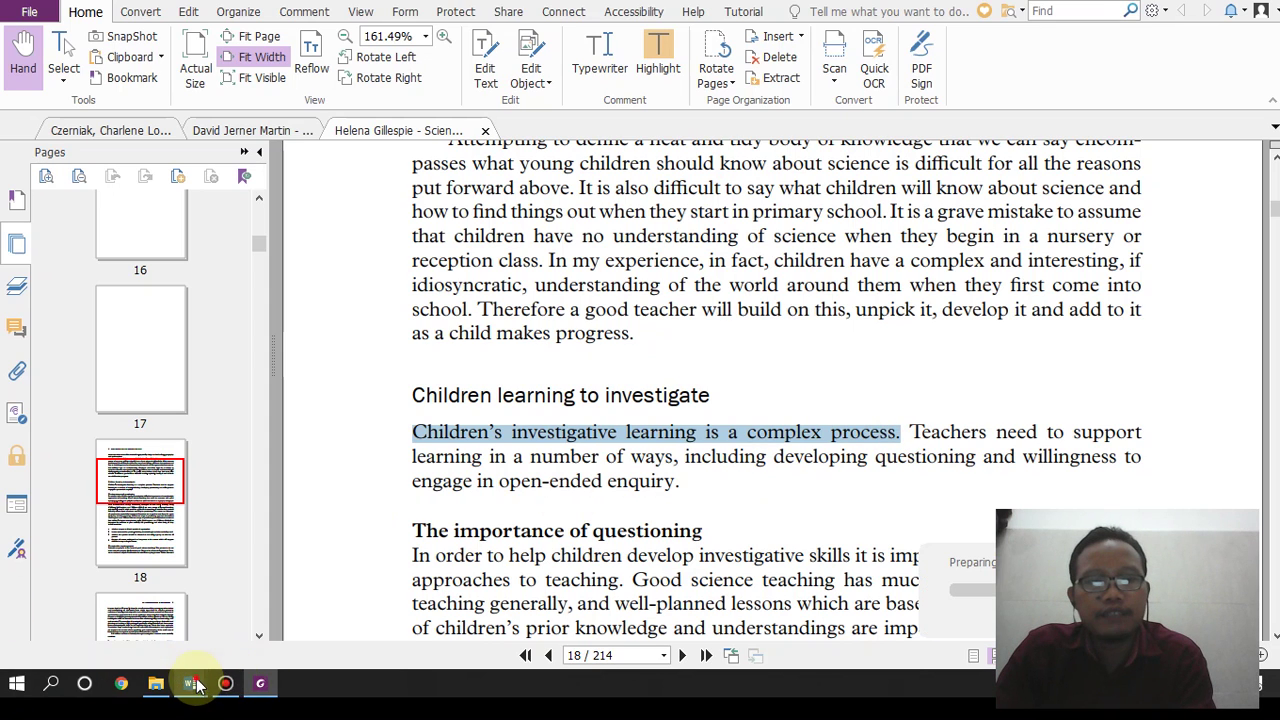
pyautogui.moveTo(197, 685)
pyautogui.click(290, 590)
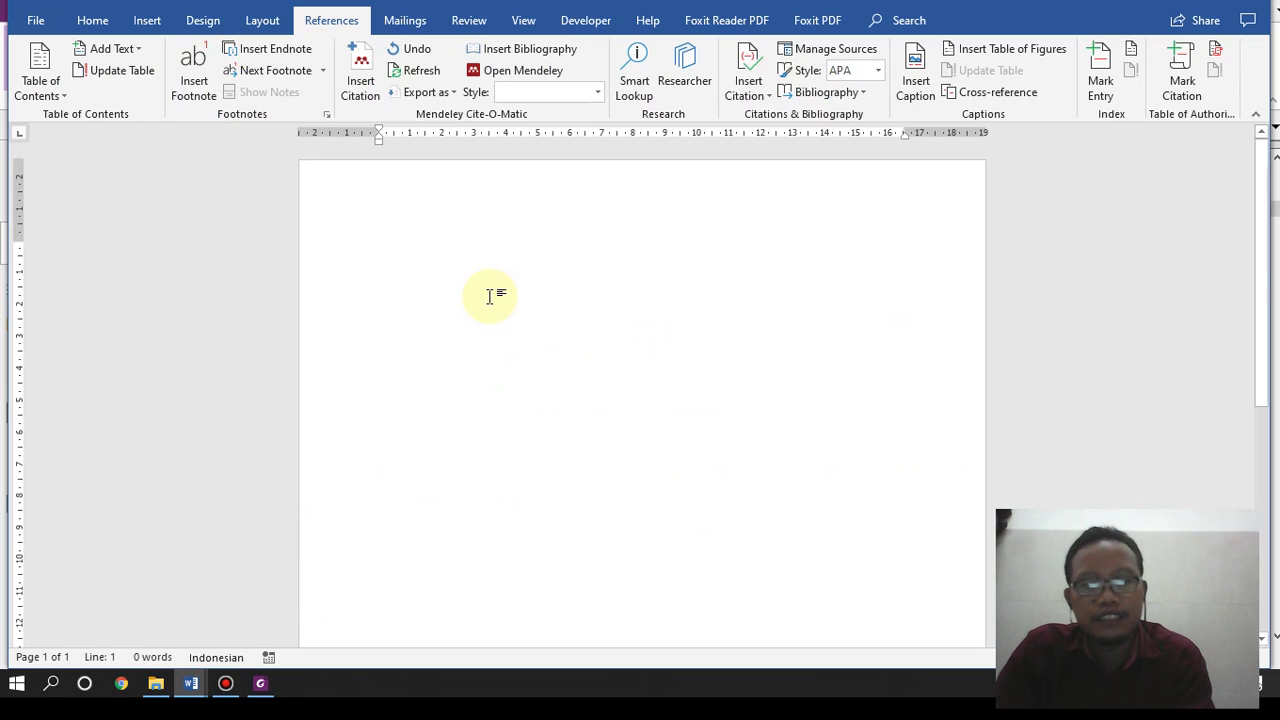
pyautogui.hotkey('ctrl', 'v')
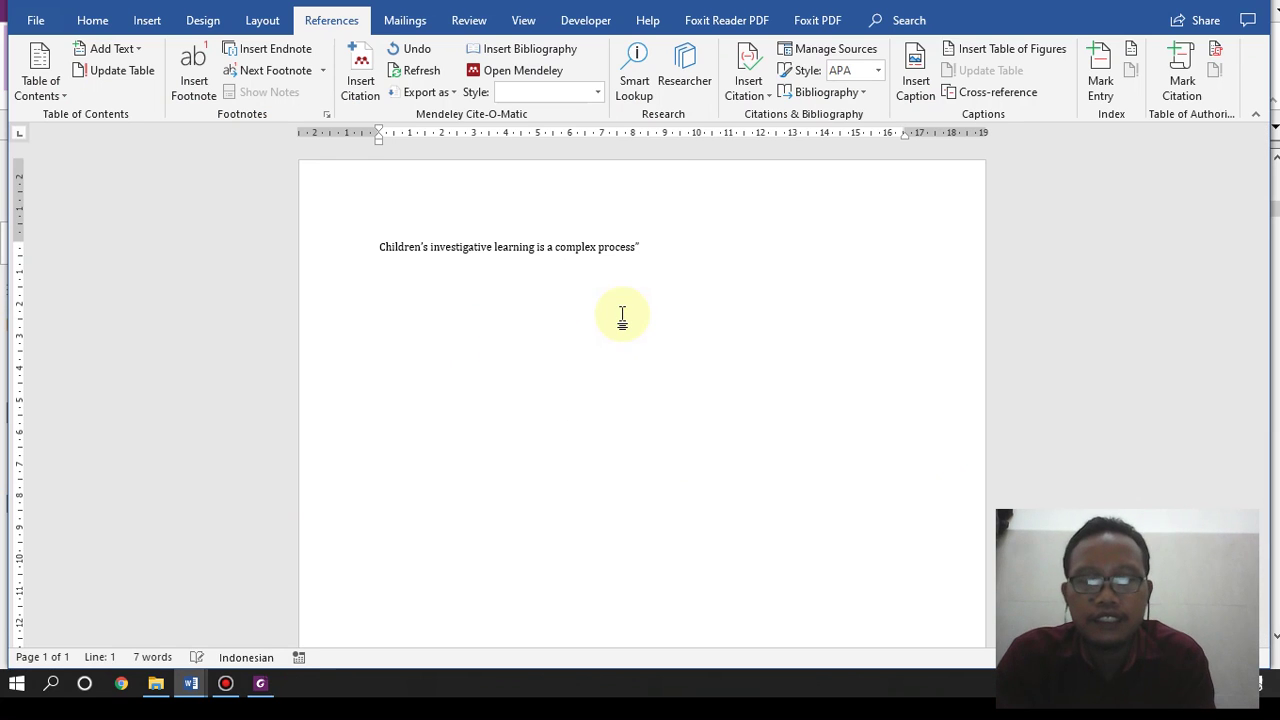
pyautogui.click(381, 244)
pyautogui.write('"')
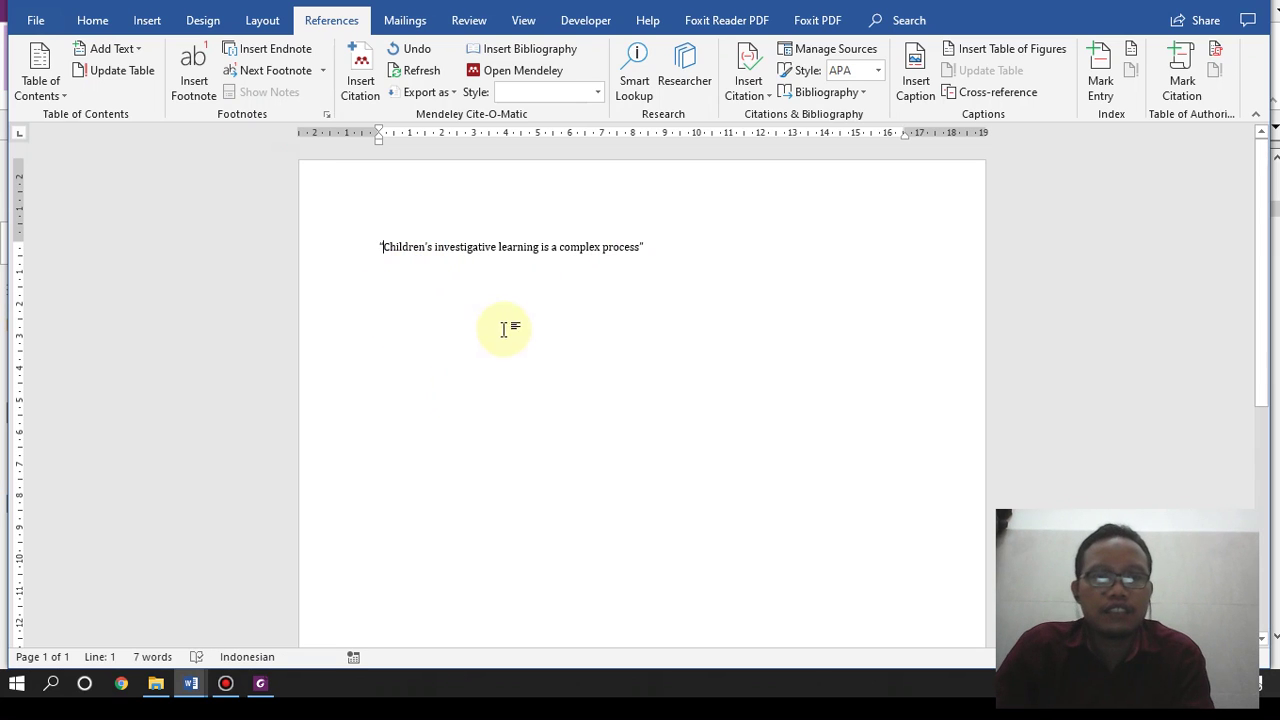
# Step: Add a line below the quotation reading "Proses yang kompleks terjadi ketika anak melakaukan"
pyautogui.keyDown('ctrl'); pyautogui.scroll(5, 509, 322); pyautogui.keyUp('ctrl')
pyautogui.hotkey('ctrl', 'a')
pyautogui.click(445, 283)
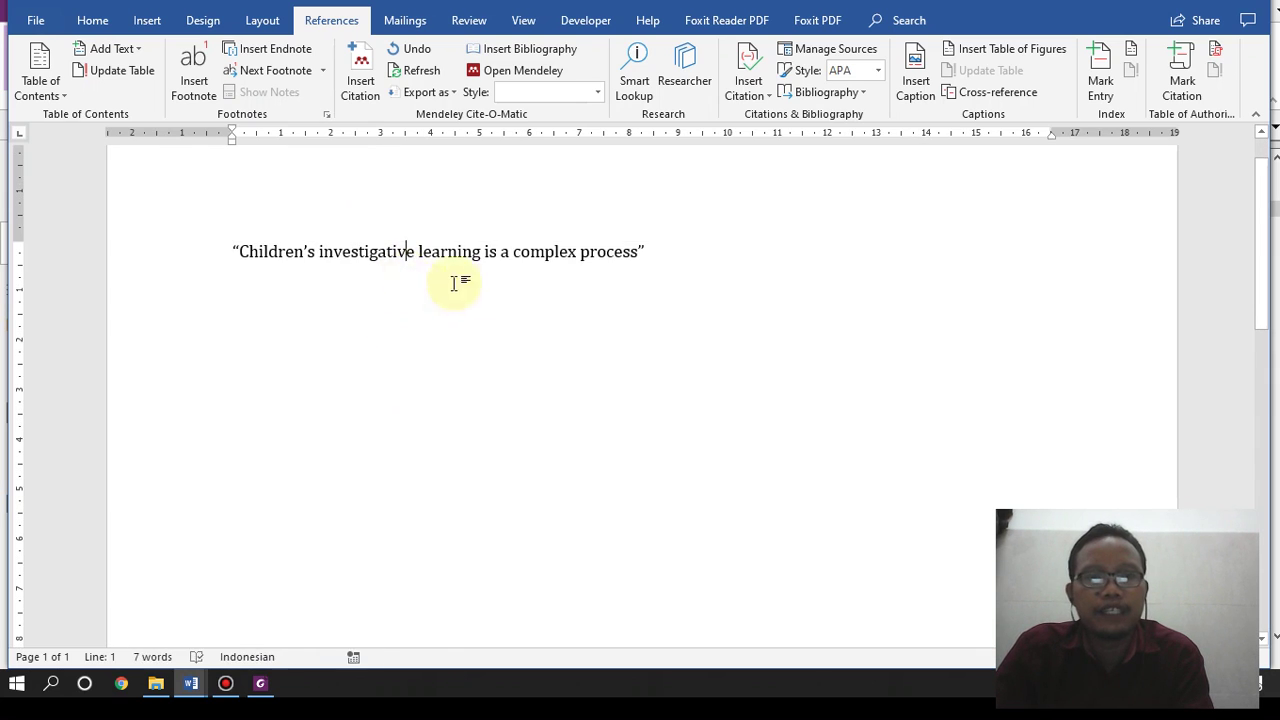
pyautogui.click(679, 256)
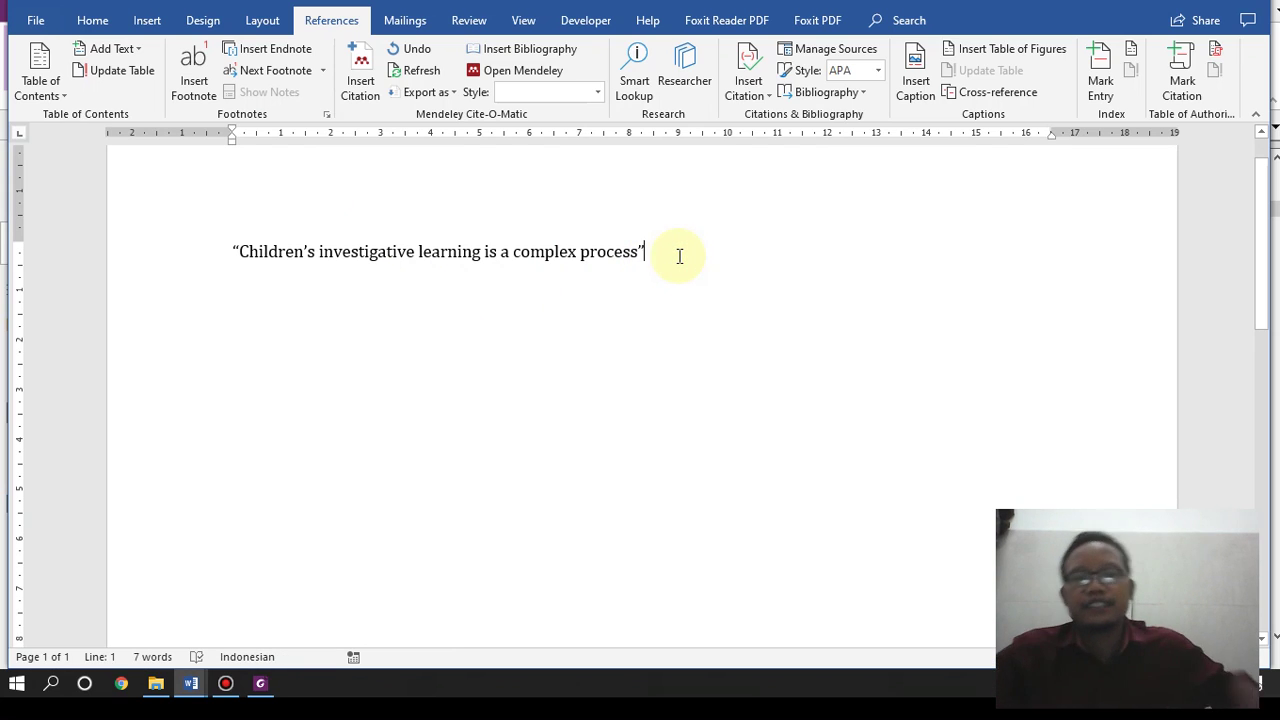
pyautogui.click(665, 251)
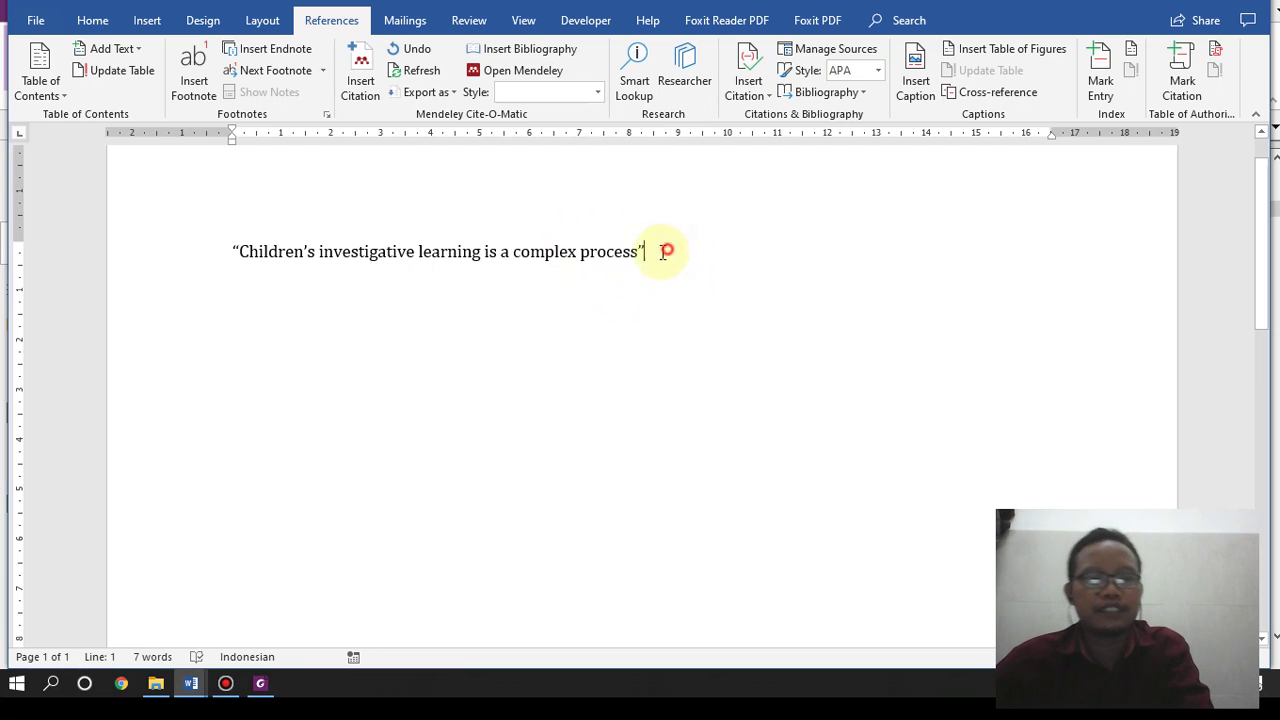
pyautogui.moveTo(662, 251); pyautogui.dragTo(514, 317)
pyautogui.click(709, 340)
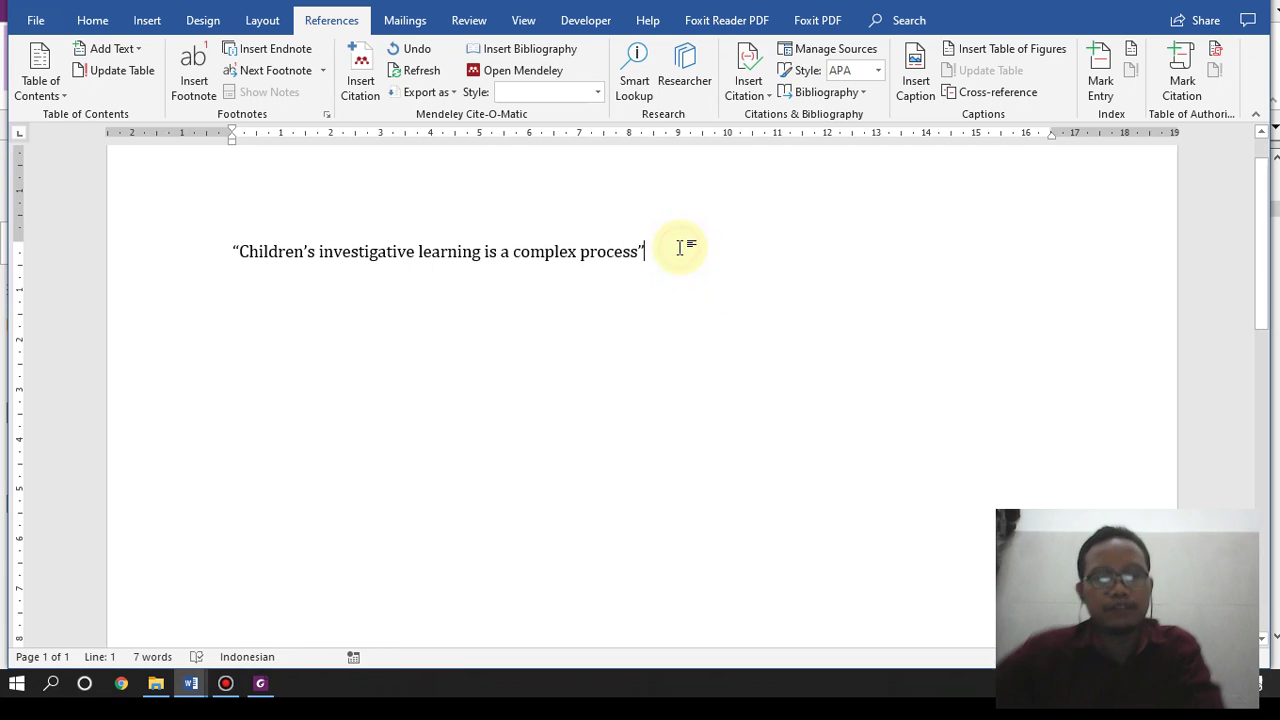
pyautogui.press('Return')
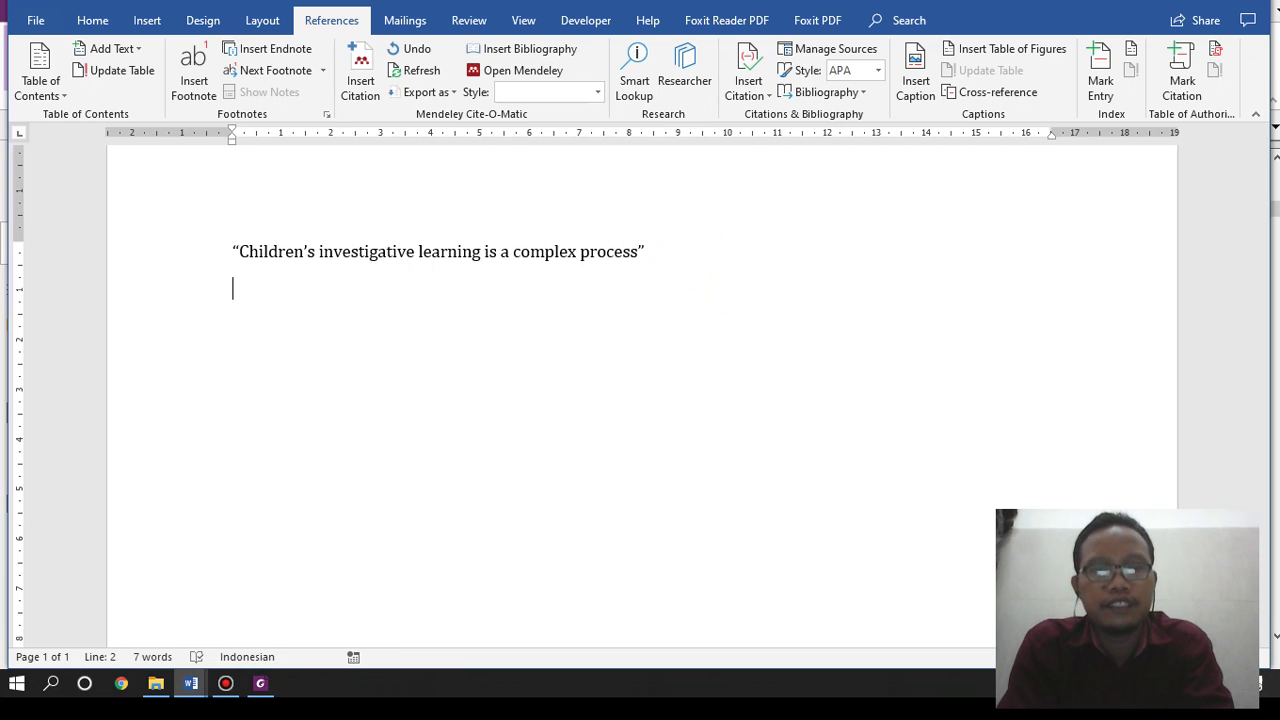
pyautogui.write('Proses yang komple')
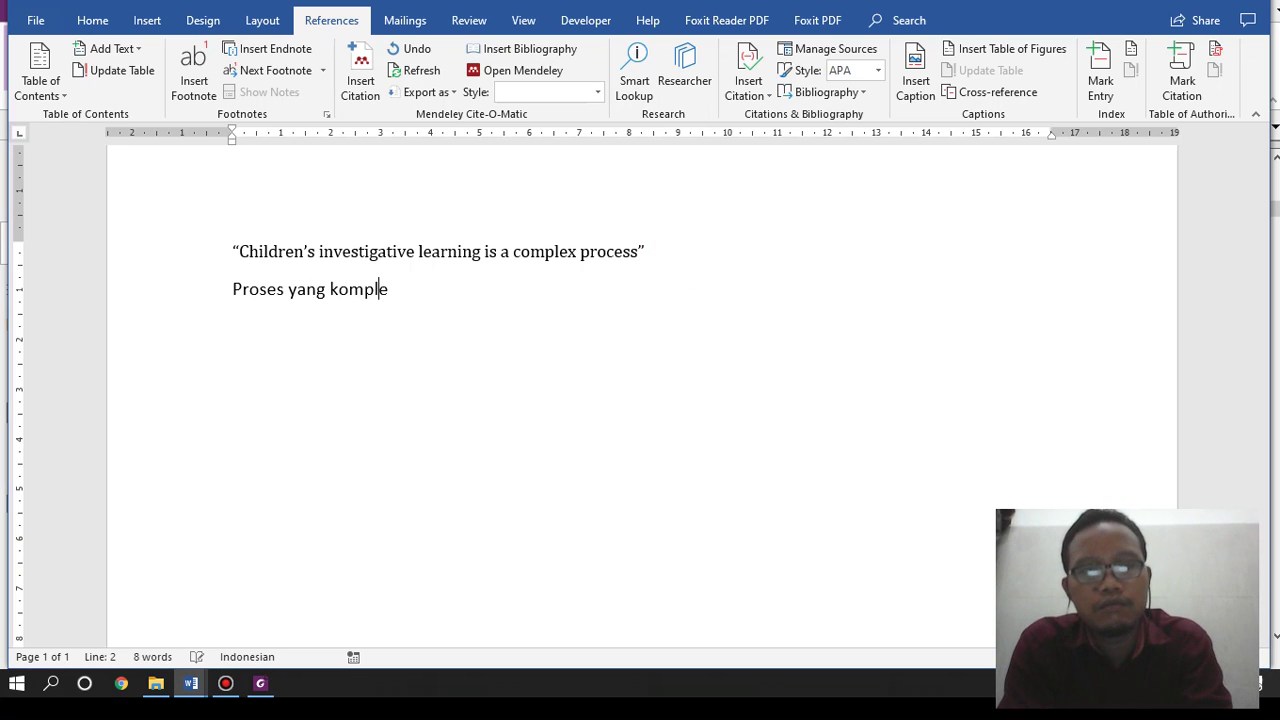
pyautogui.write('ks terjadi')
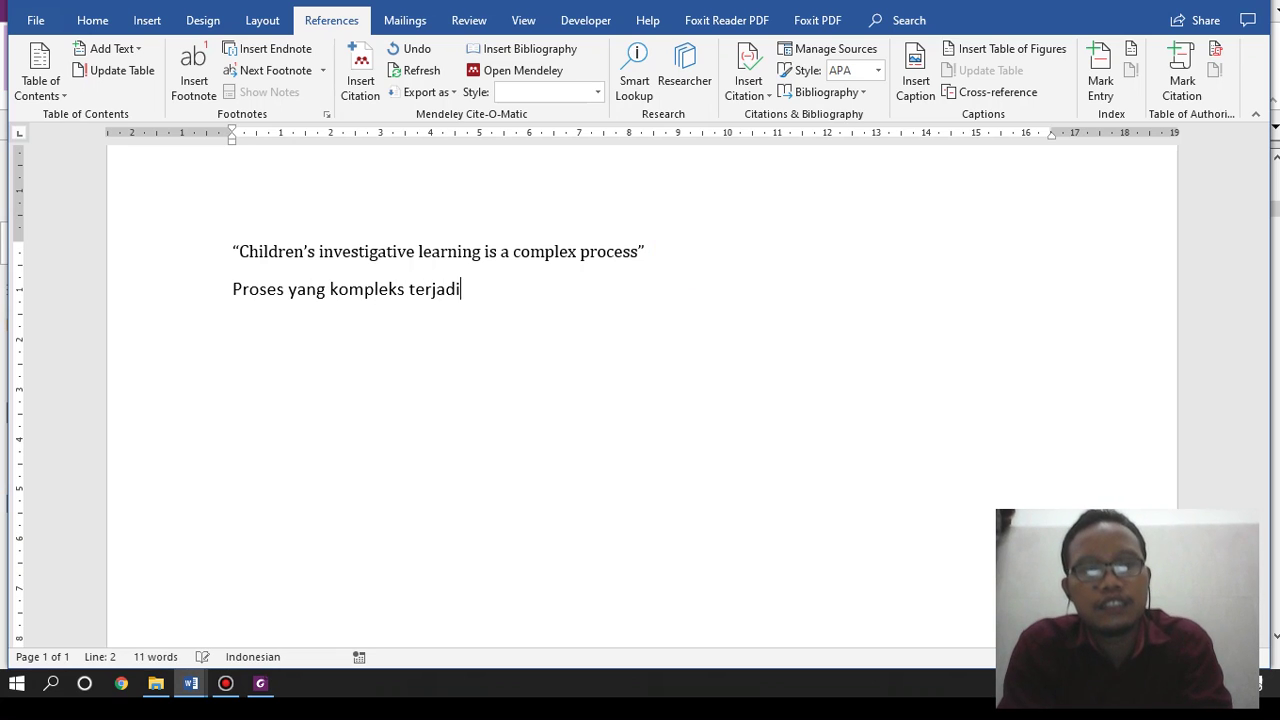
pyautogui.write(' ketika ana')
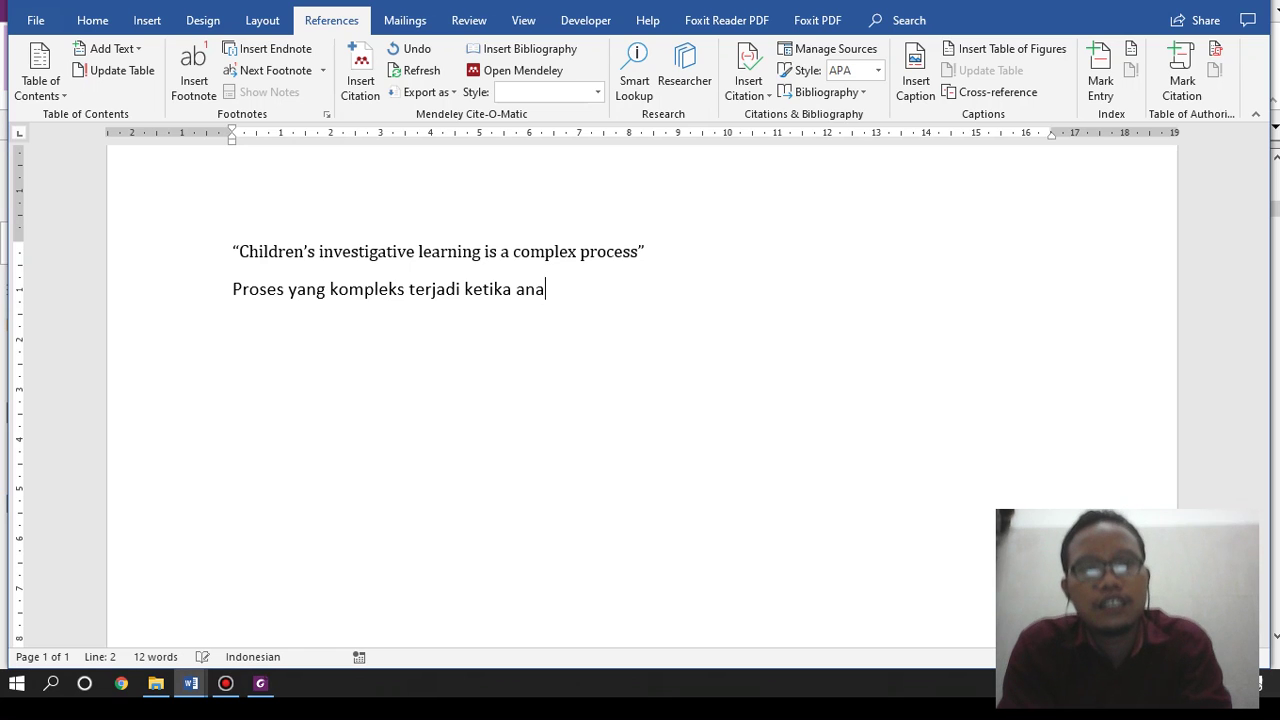
pyautogui.write('k melakaukan')
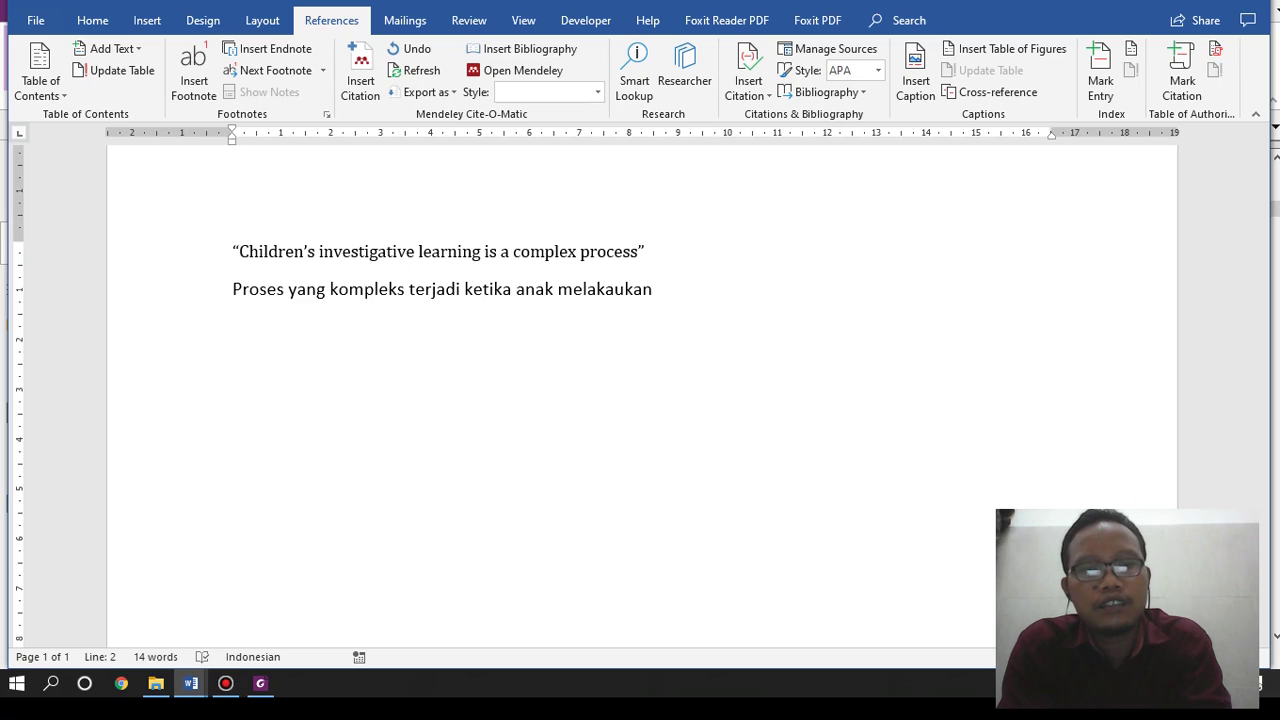
# Step: Replace "melakaukan" at the end of the paraphrase with "belajar untuk menginvestigasi"
pyautogui.press('BackSpace')
pyautogui.press('BackSpace')
pyautogui.press('BackSpace')
pyautogui.press('BackSpace')
pyautogui.press('BackSpace')
pyautogui.press('BackSpace')
pyautogui.press('BackSpace')
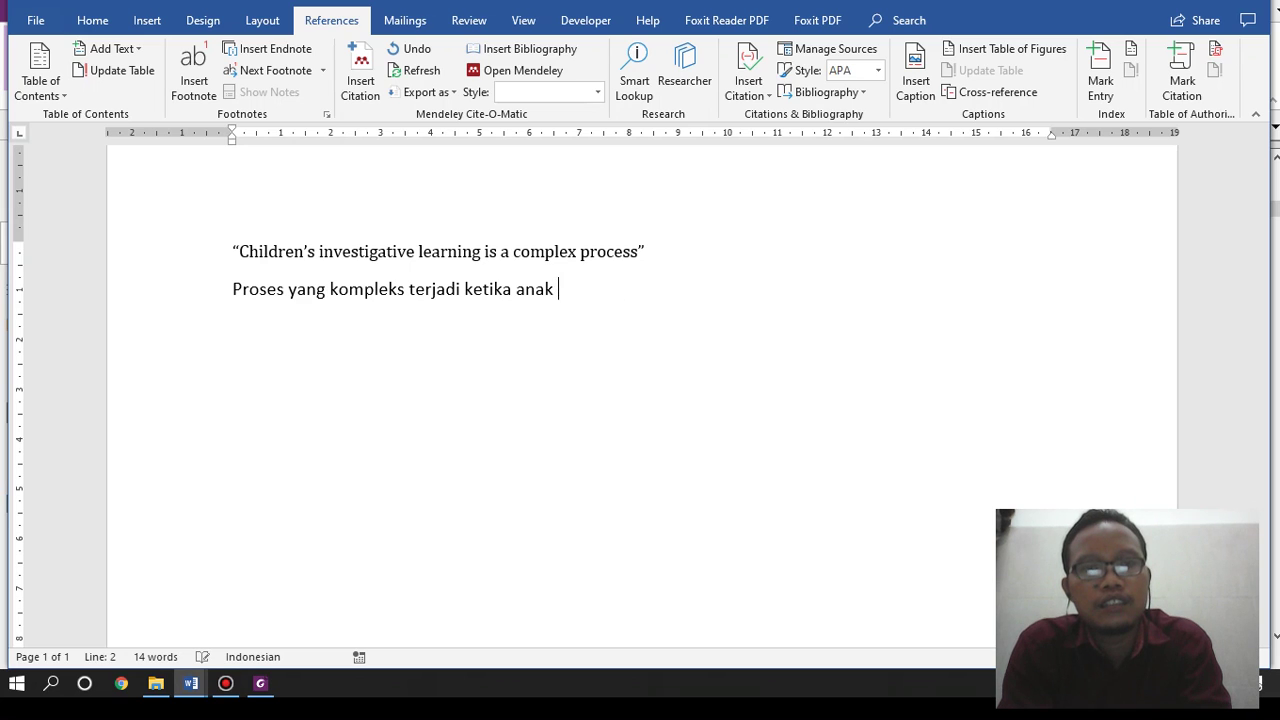
pyautogui.write('ajar uynt')
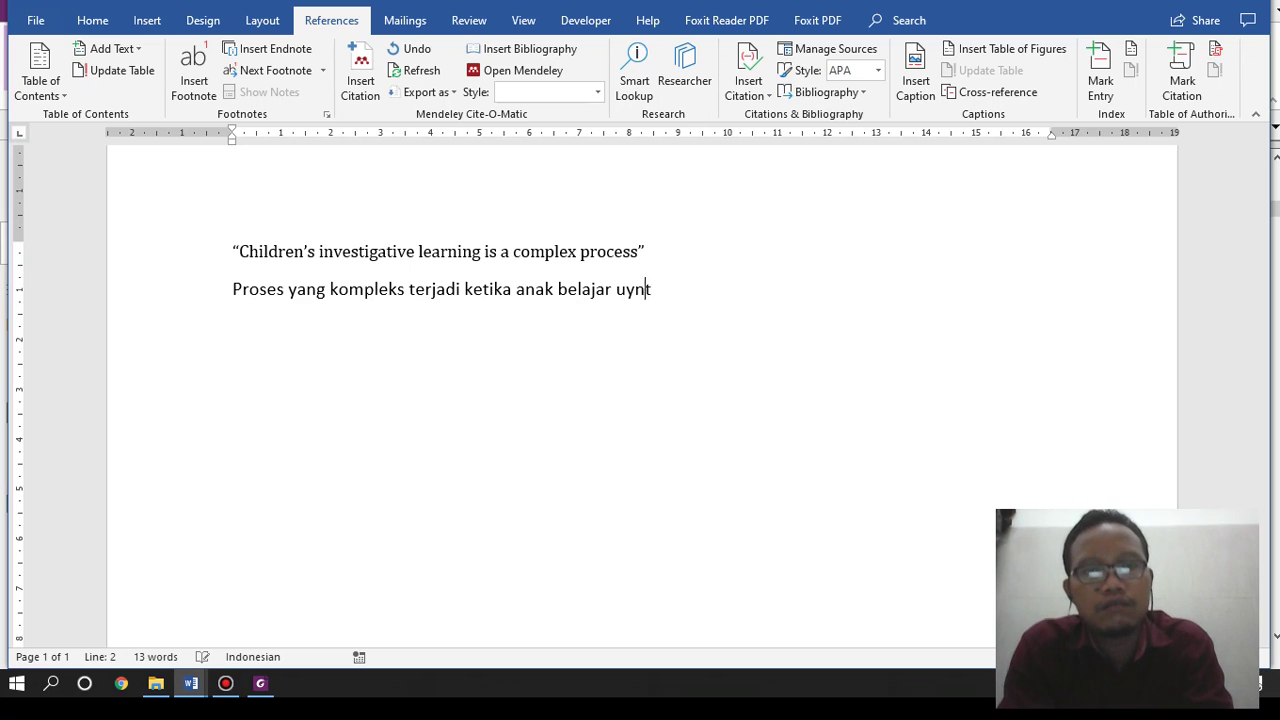
pyautogui.press('BackSpace')
pyautogui.press('BackSpace')
pyautogui.press('BackSpace')
pyautogui.write('ntuk menginves')
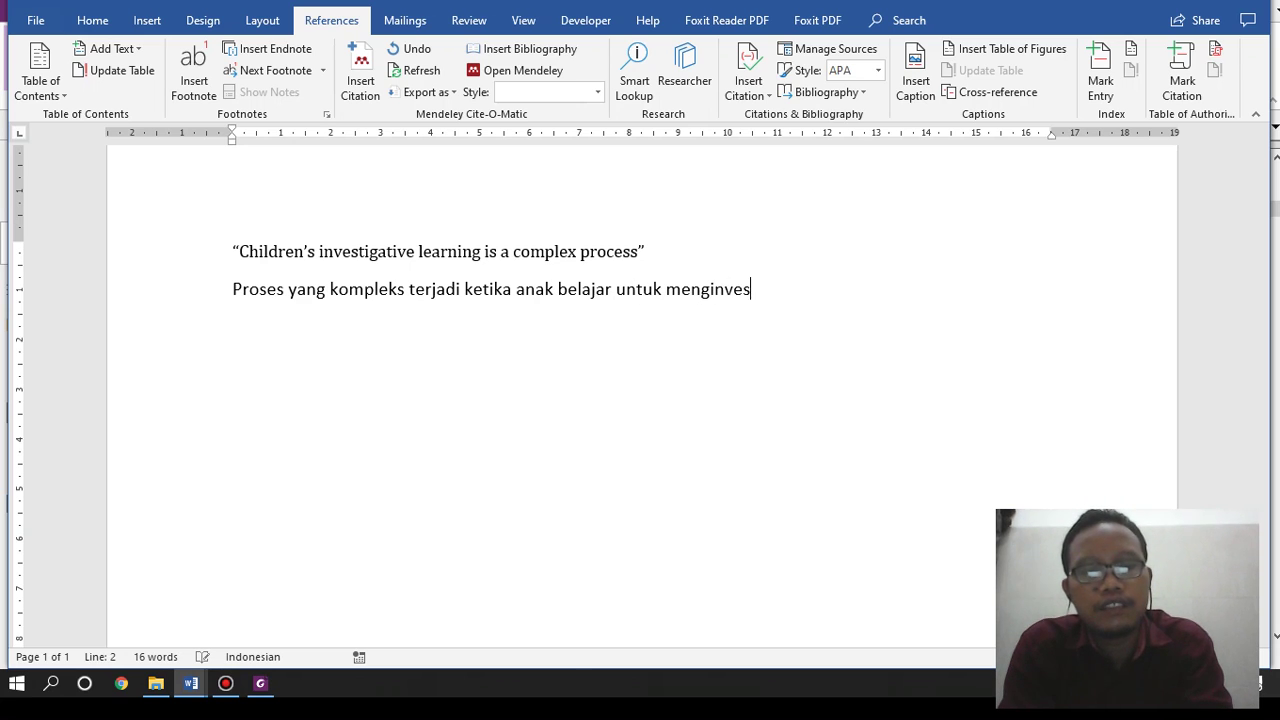
pyautogui.write('asi')
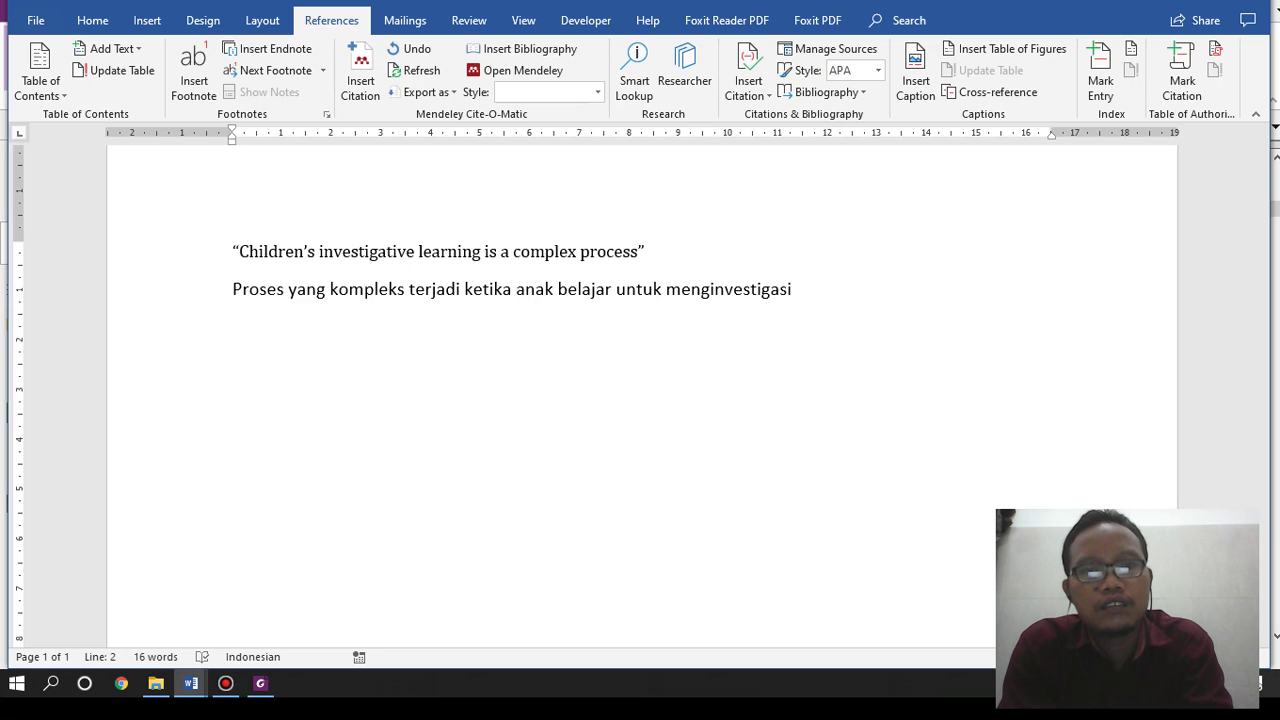
pyautogui.tripleClick(604, 296)
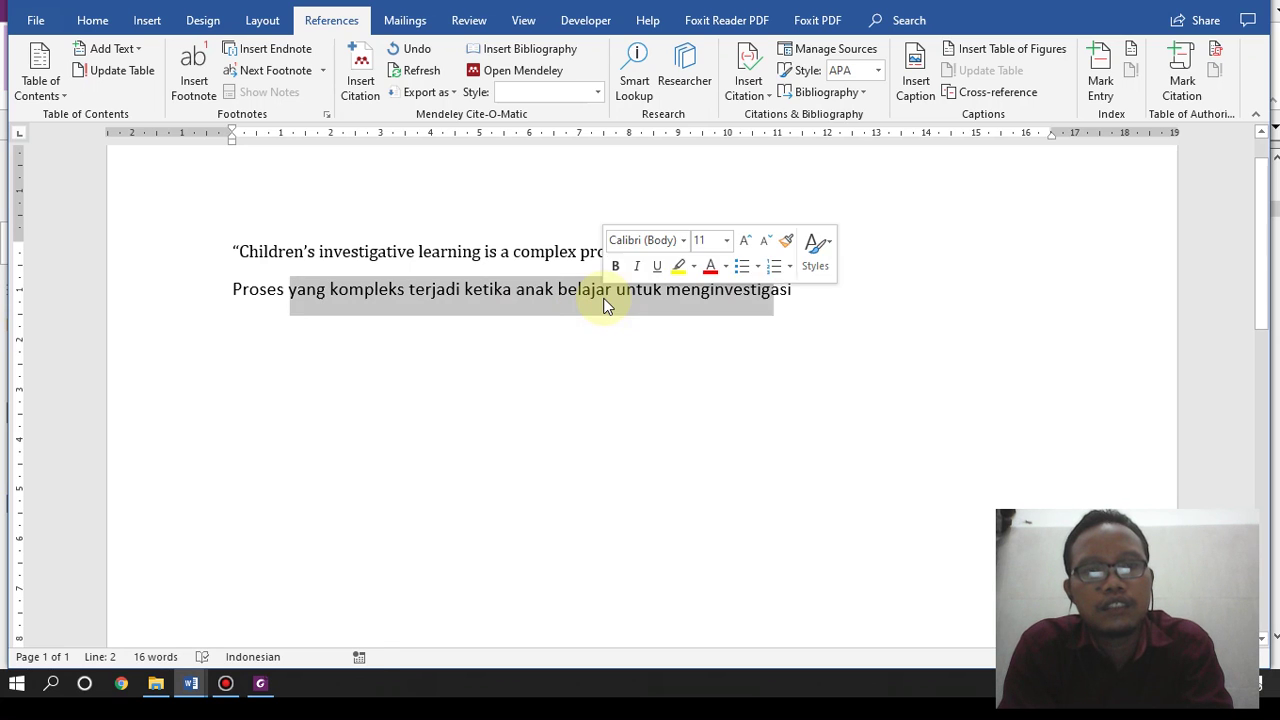
pyautogui.click(604, 296)
pyautogui.doubleClick(604, 296)
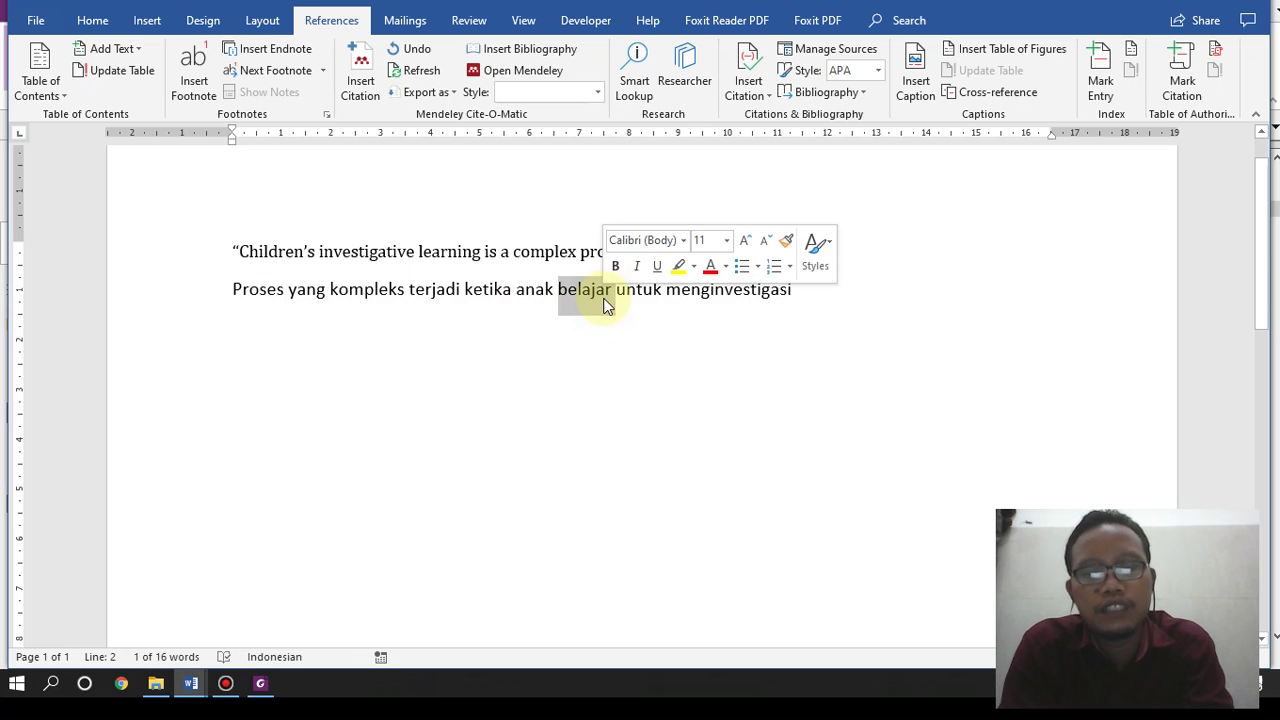
# Step: Reword the end of the paraphrase to "melakukan investigasi dalam pembelajaran" and add an opening parenthesis after it
pyautogui.press('Delete')
pyautogui.press('Delete')
pyautogui.press('Delete')
pyautogui.press('Delete')
pyautogui.press('Delete')
pyautogui.press('Delete')
pyautogui.press('Delete')
pyautogui.write('mel')
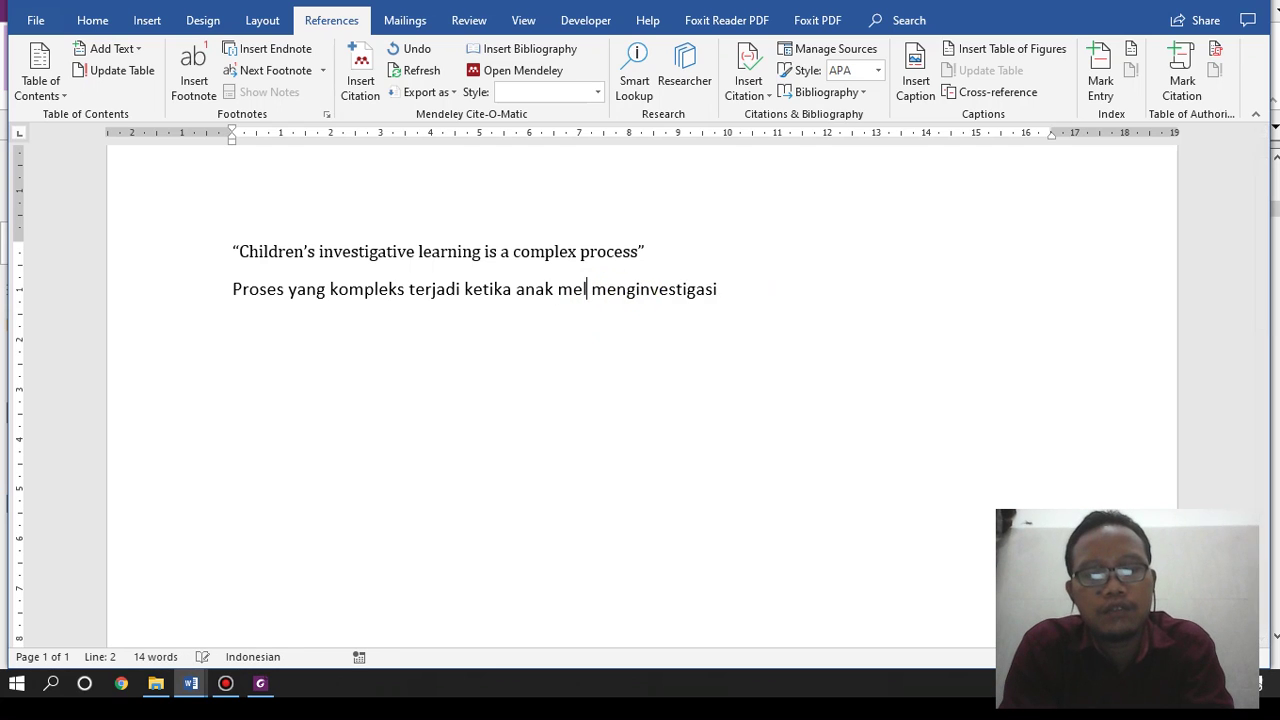
pyautogui.write('akukan')
pyautogui.press('Delete')
pyautogui.press('Delete')
pyautogui.press('Delete')
pyautogui.press('Delete')
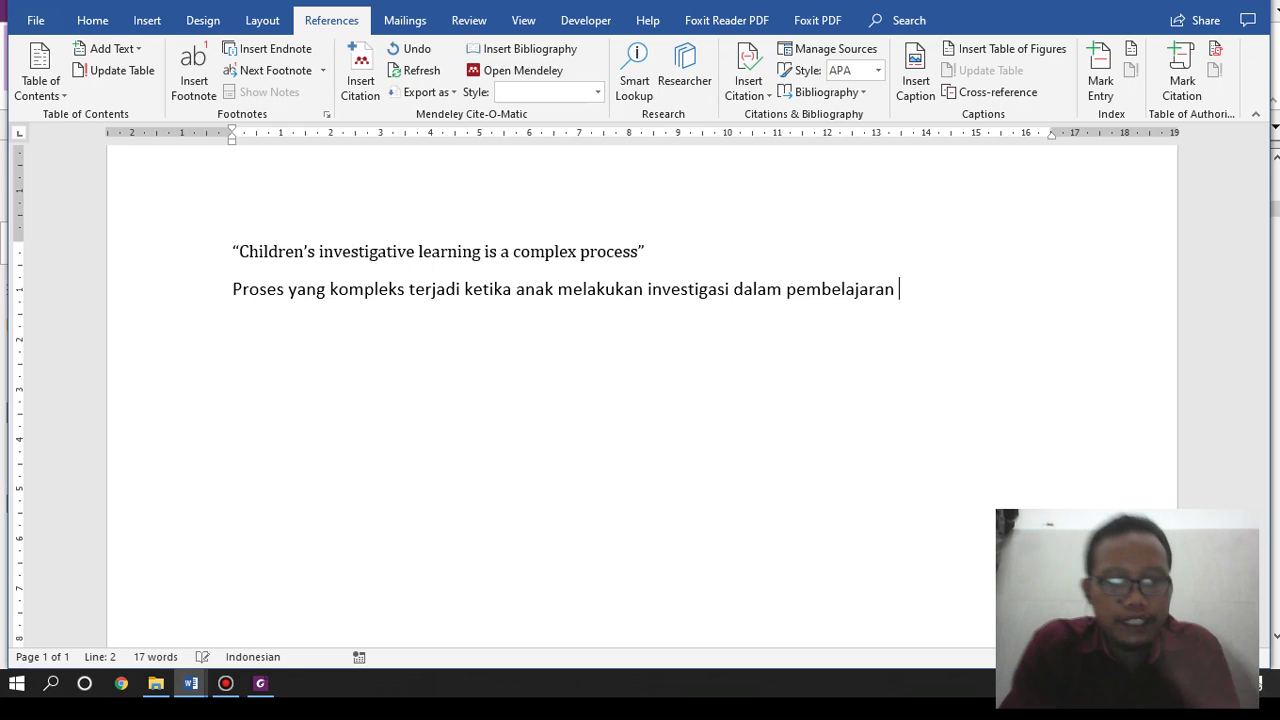
pyautogui.press('BackSpace')
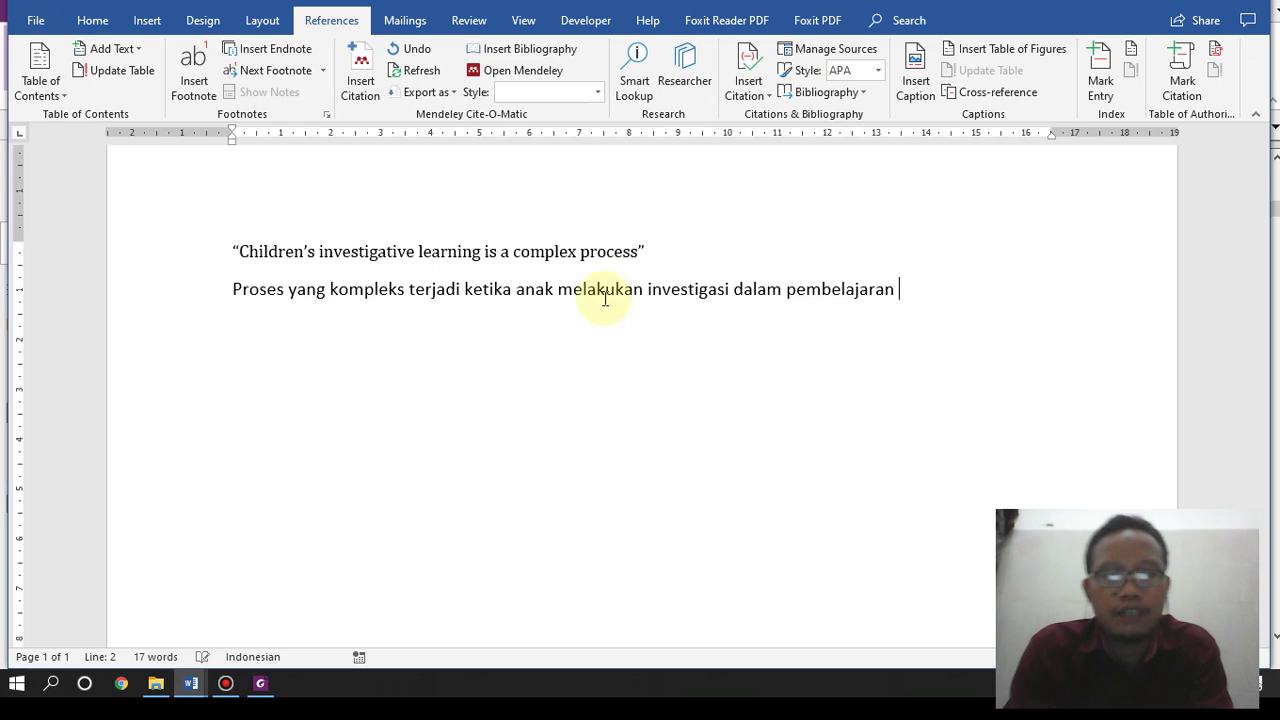
pyautogui.write('(')
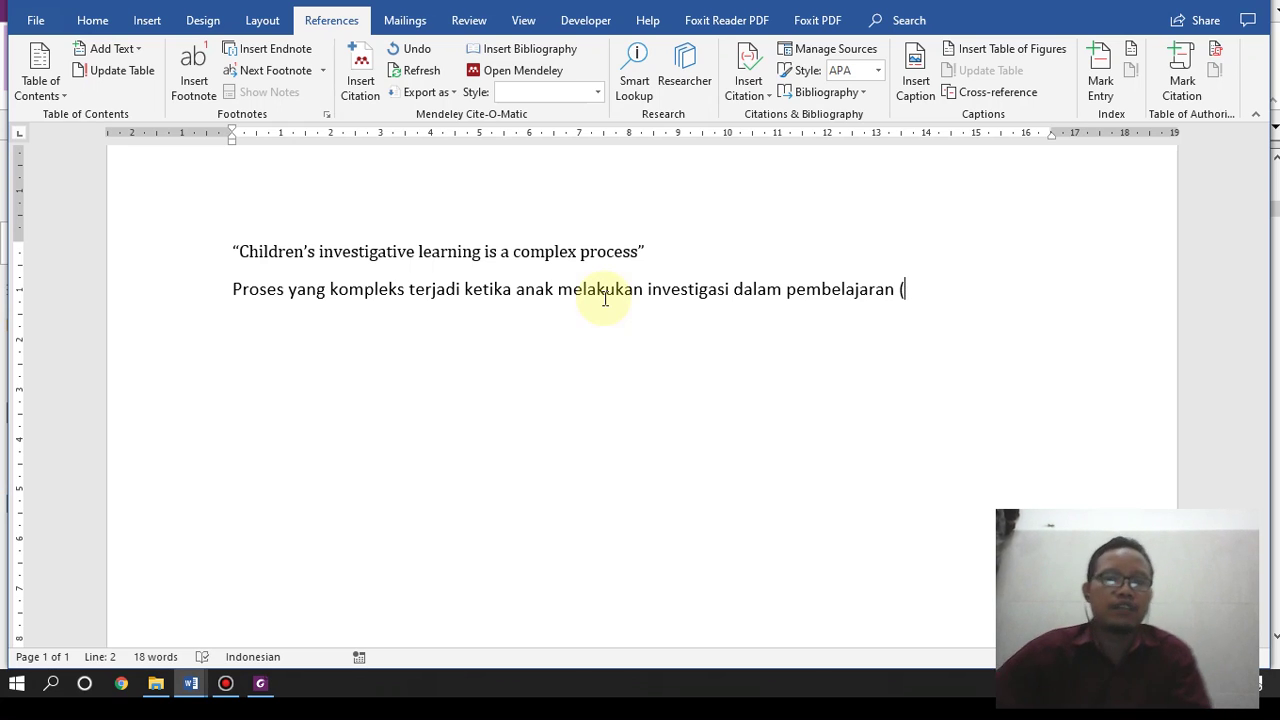
# Step: Switch to the PDF book in Foxit and find the authors' names on the title page, PDF page 4
pyautogui.click(262, 683)
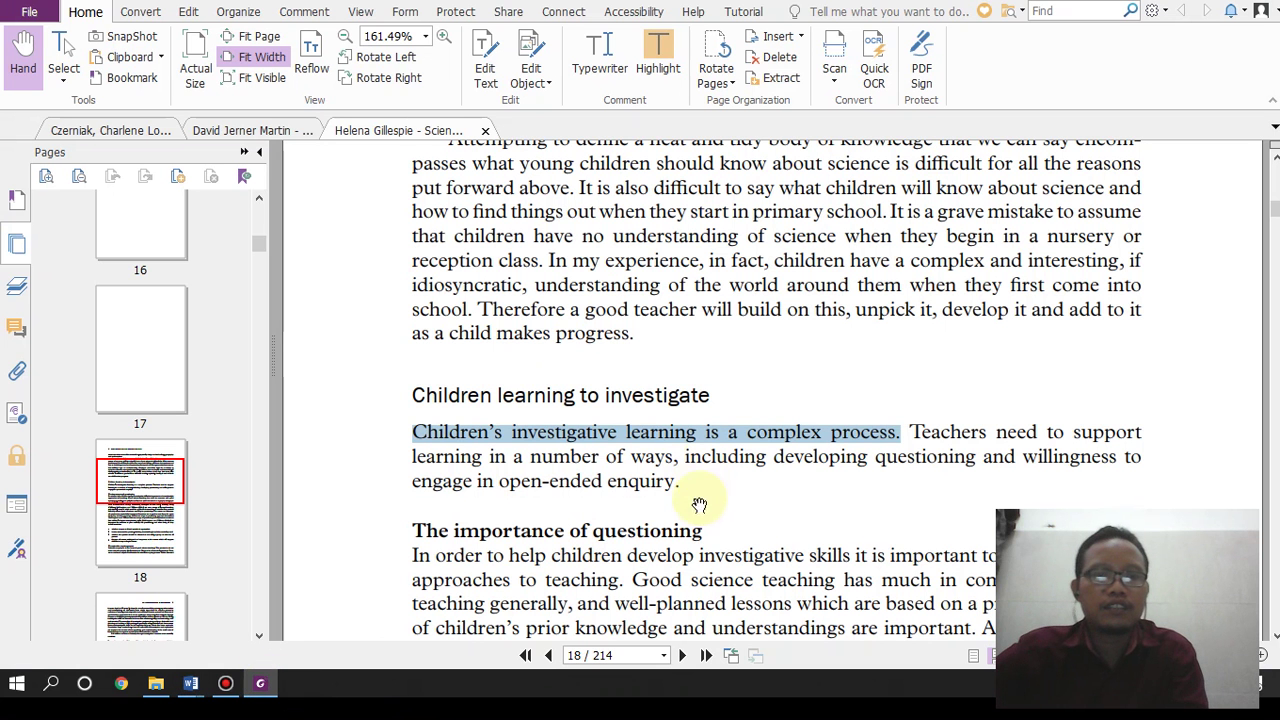
pyautogui.scroll(3, 1266, 200)
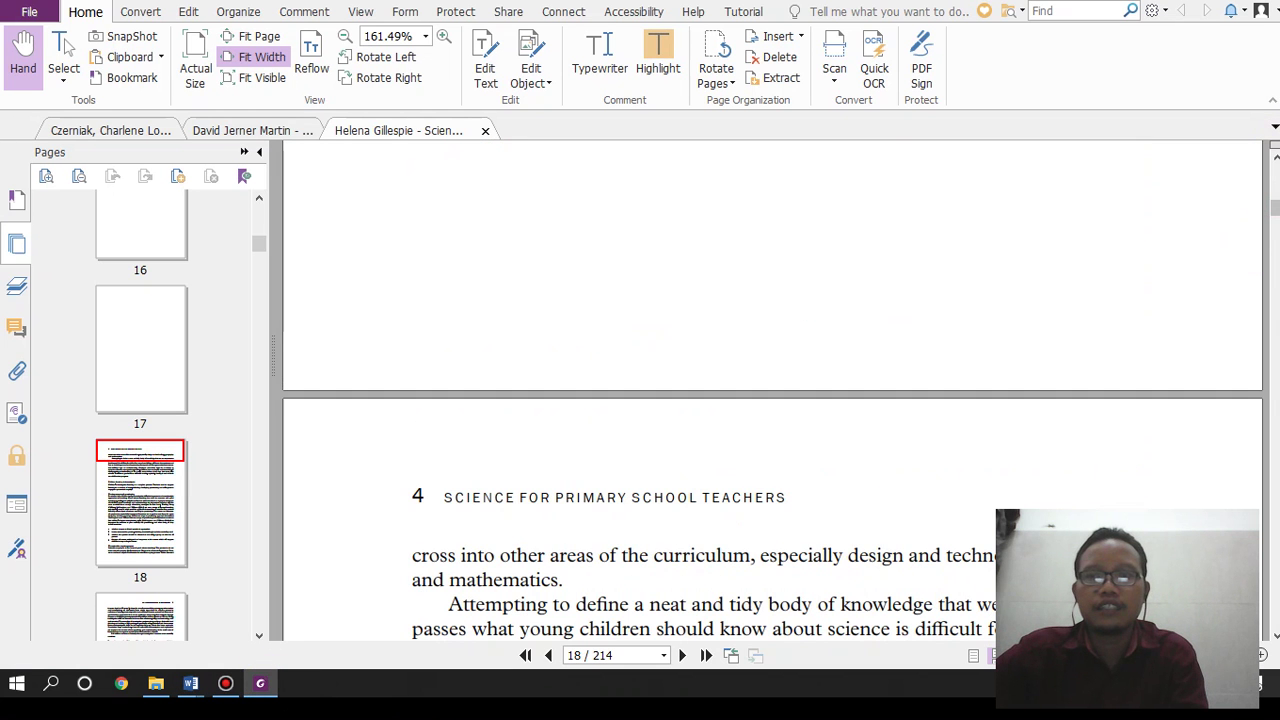
pyautogui.moveTo(1272, 208); pyautogui.dragTo(1268, 160)
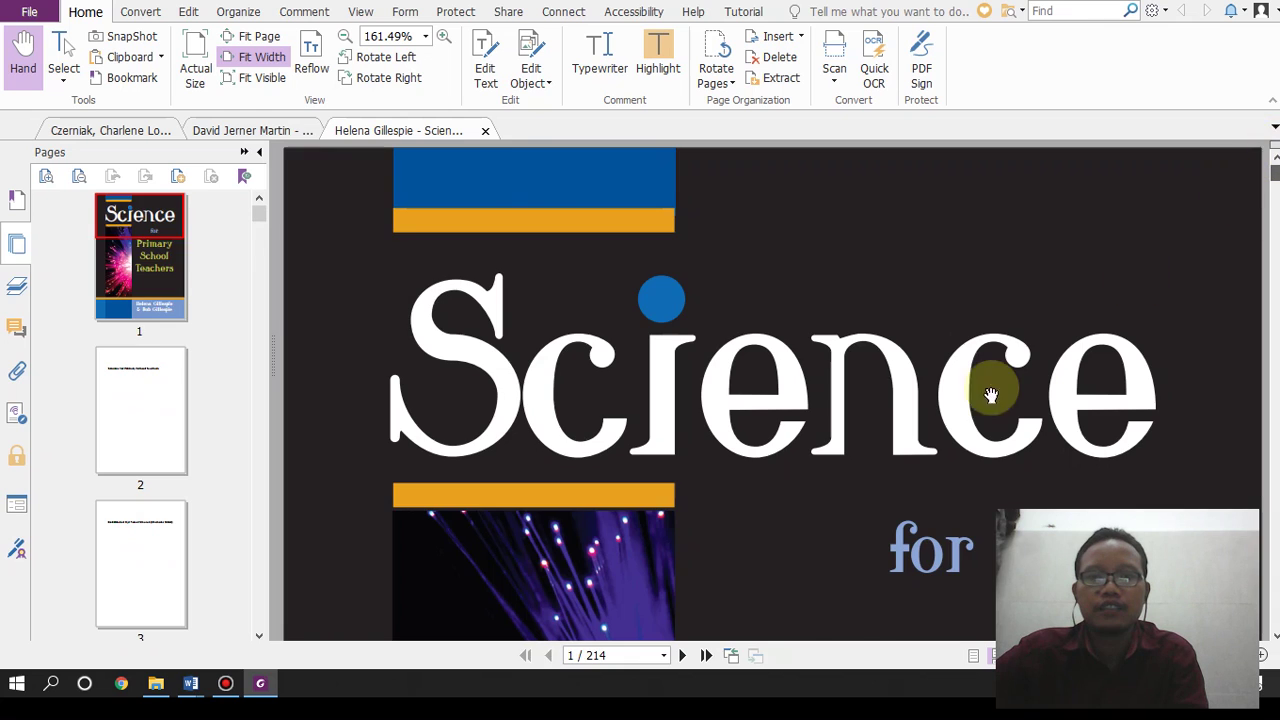
pyautogui.scroll(-10, 960, 410)
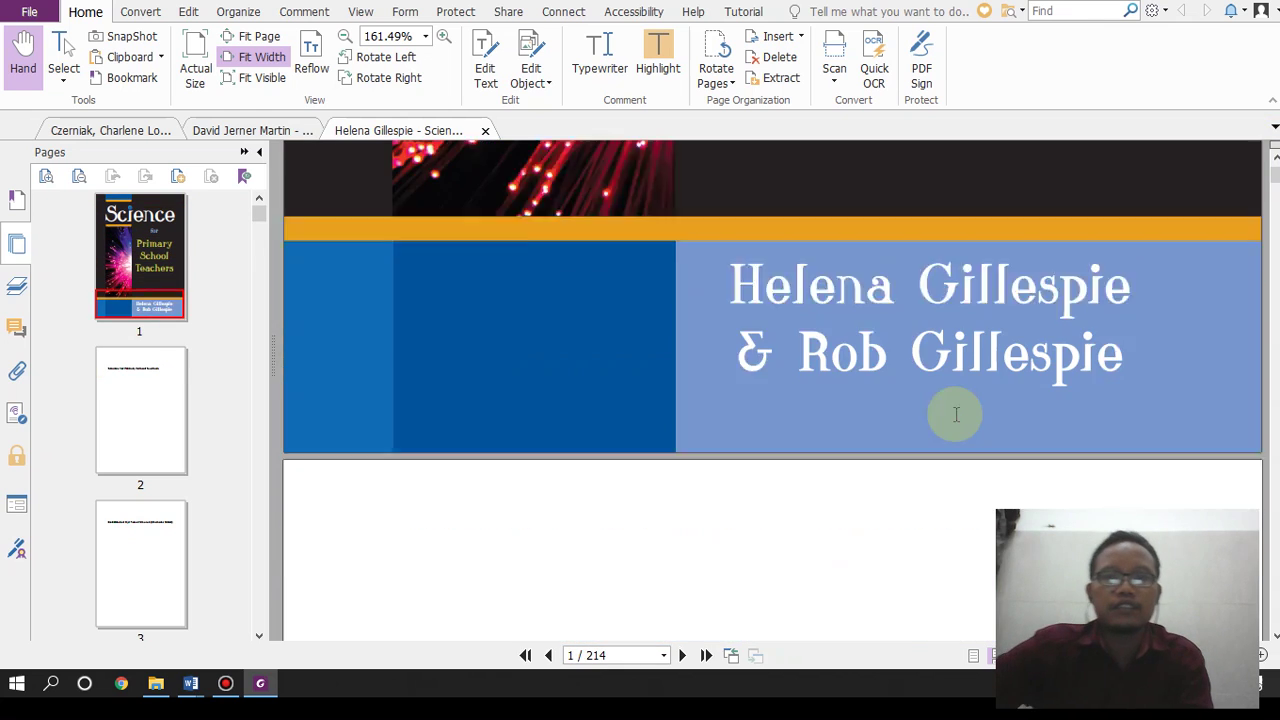
pyautogui.scroll(1, 940, 414)
pyautogui.scroll(-5, 914, 363)
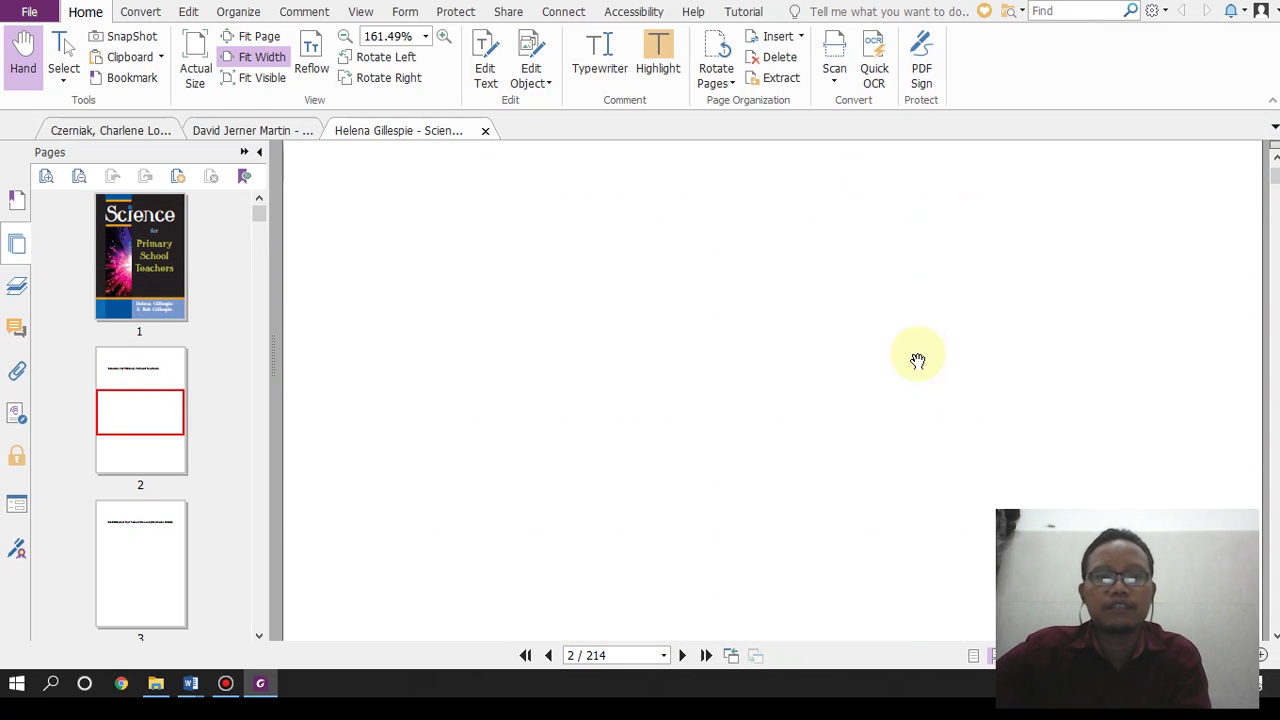
pyautogui.scroll(-15, 918, 360)
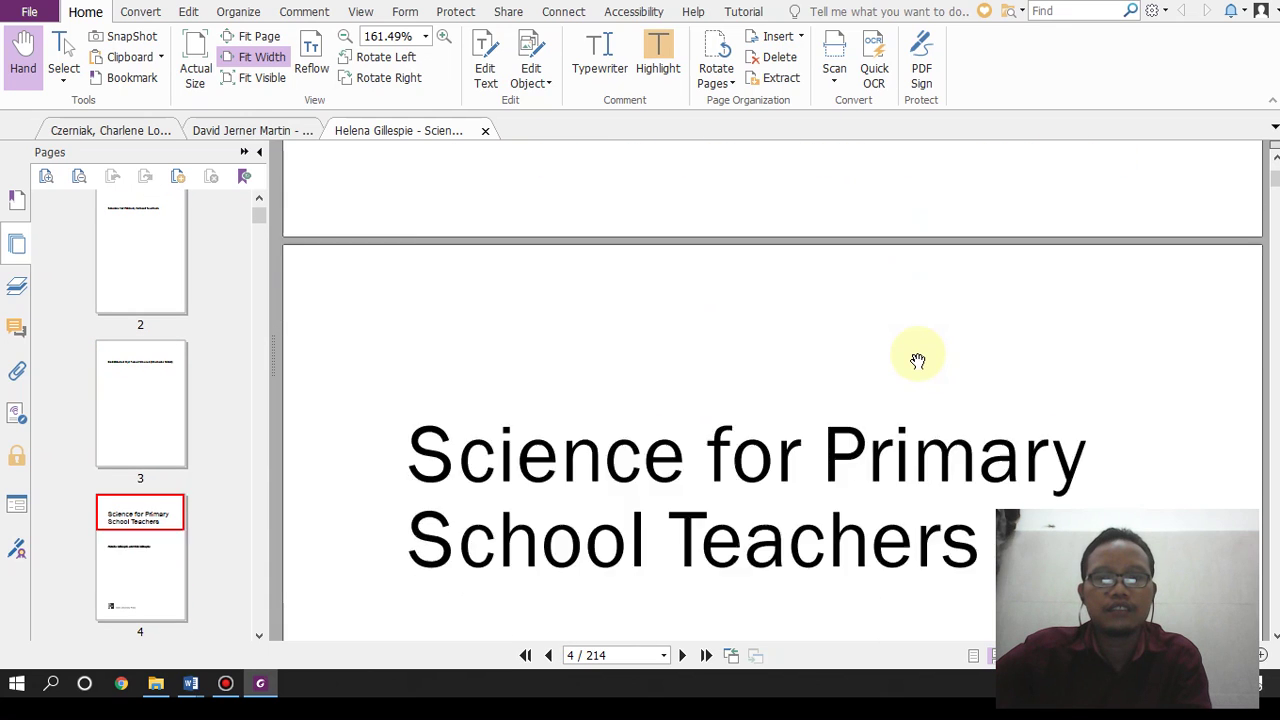
pyautogui.scroll(-5, 918, 360)
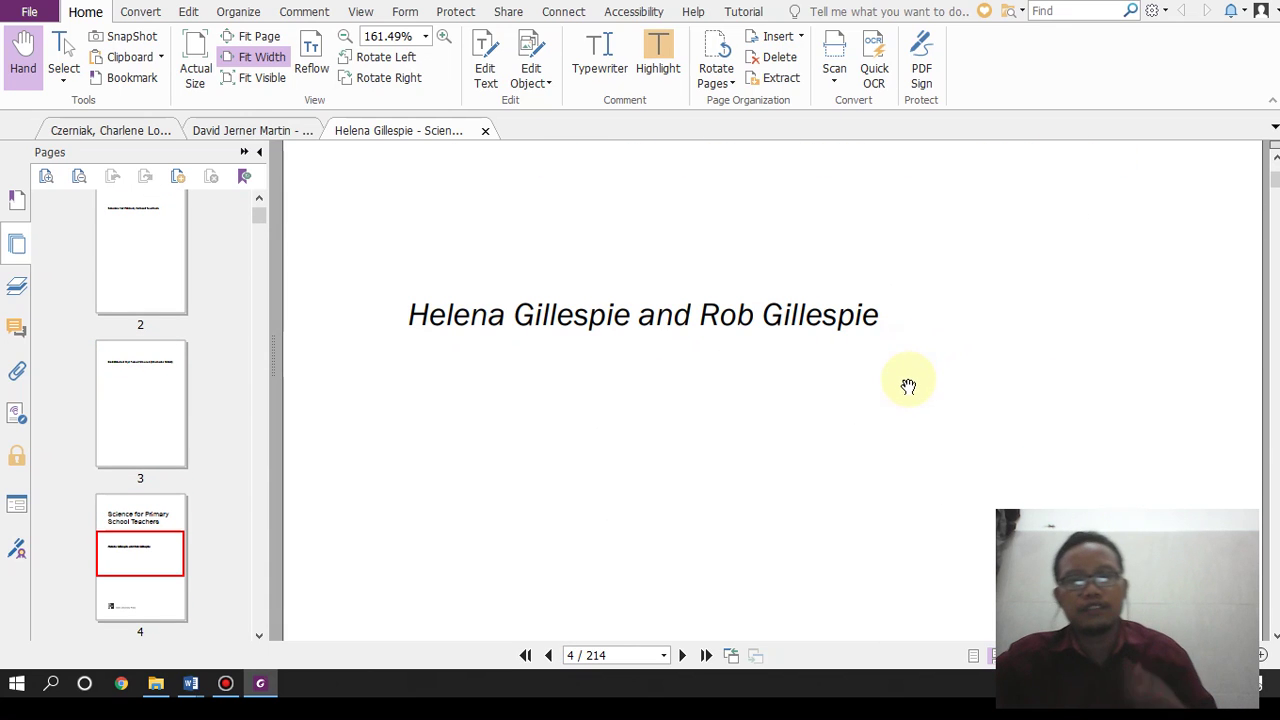
pyautogui.scroll(-3, 905, 385)
pyautogui.scroll(3, 900, 386)
pyautogui.scroll(1, 837, 366)
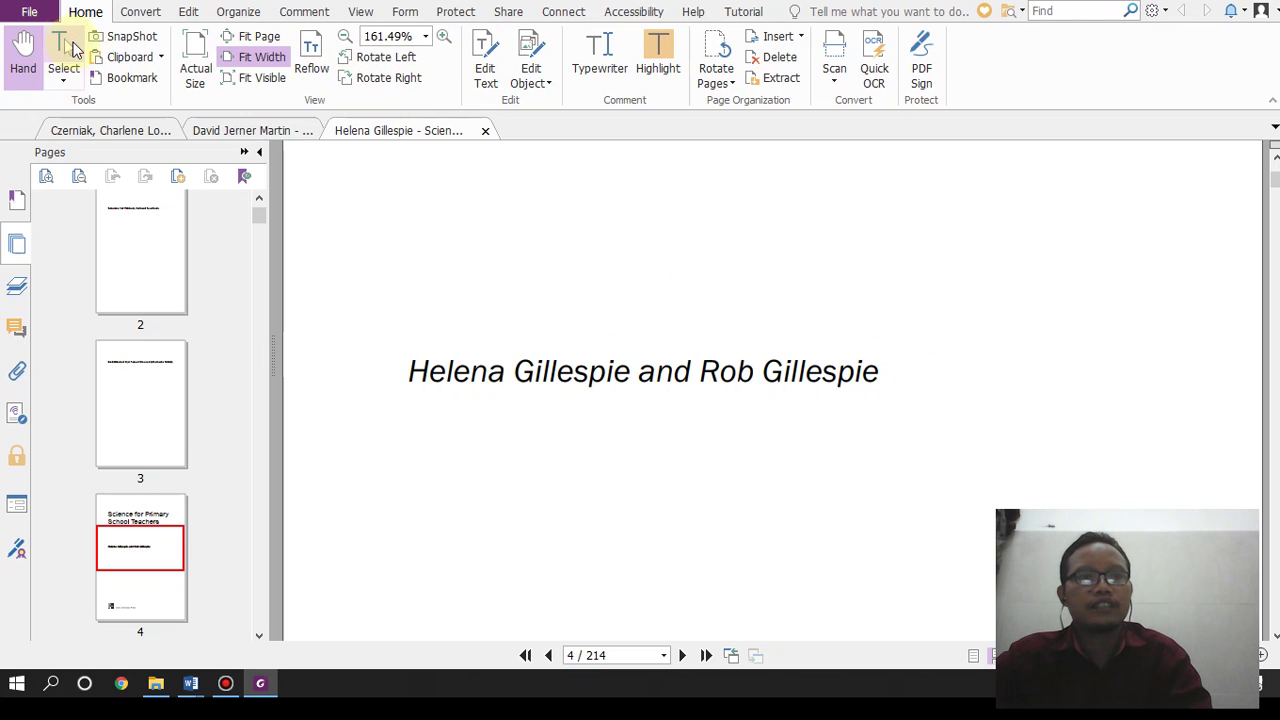
# Step: Copy the line with both authors' names into the Word document, directly after the opening parenthesis
pyautogui.click(63, 55)
pyautogui.moveTo(408, 371); pyautogui.dragTo(882, 383)
pyautogui.hotkey('ctrl', 'c')
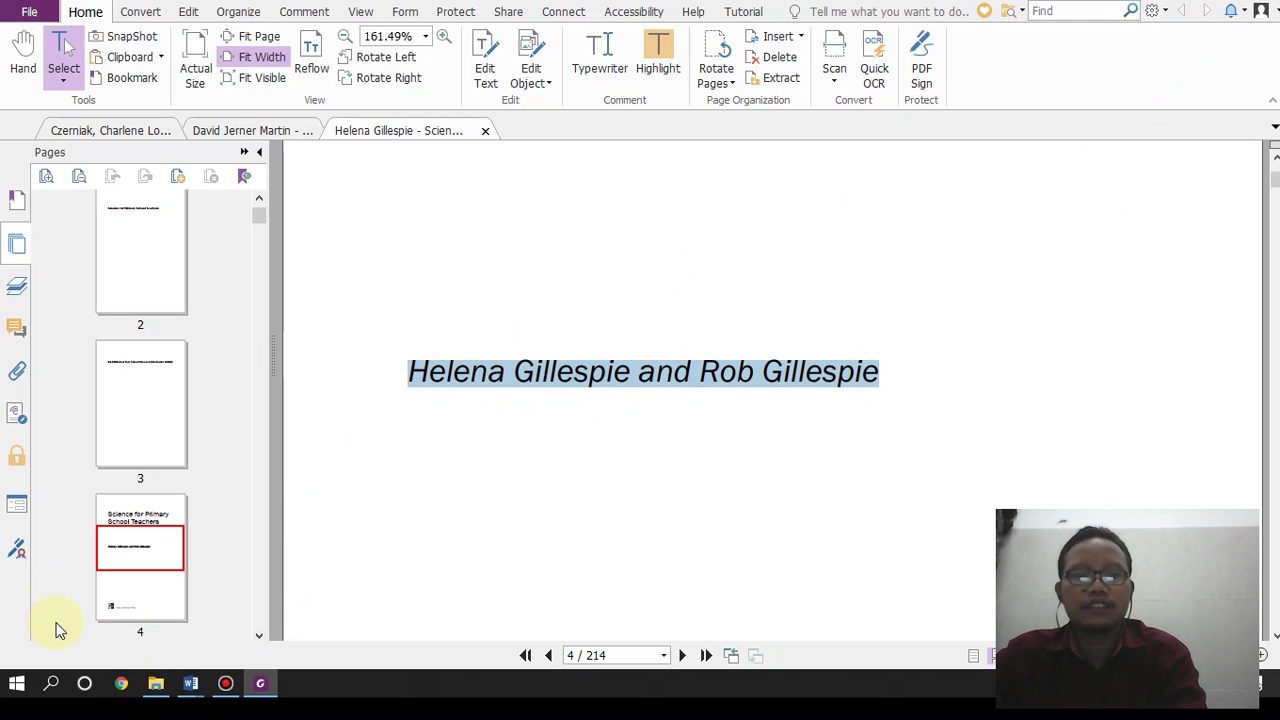
pyautogui.moveTo(189, 686)
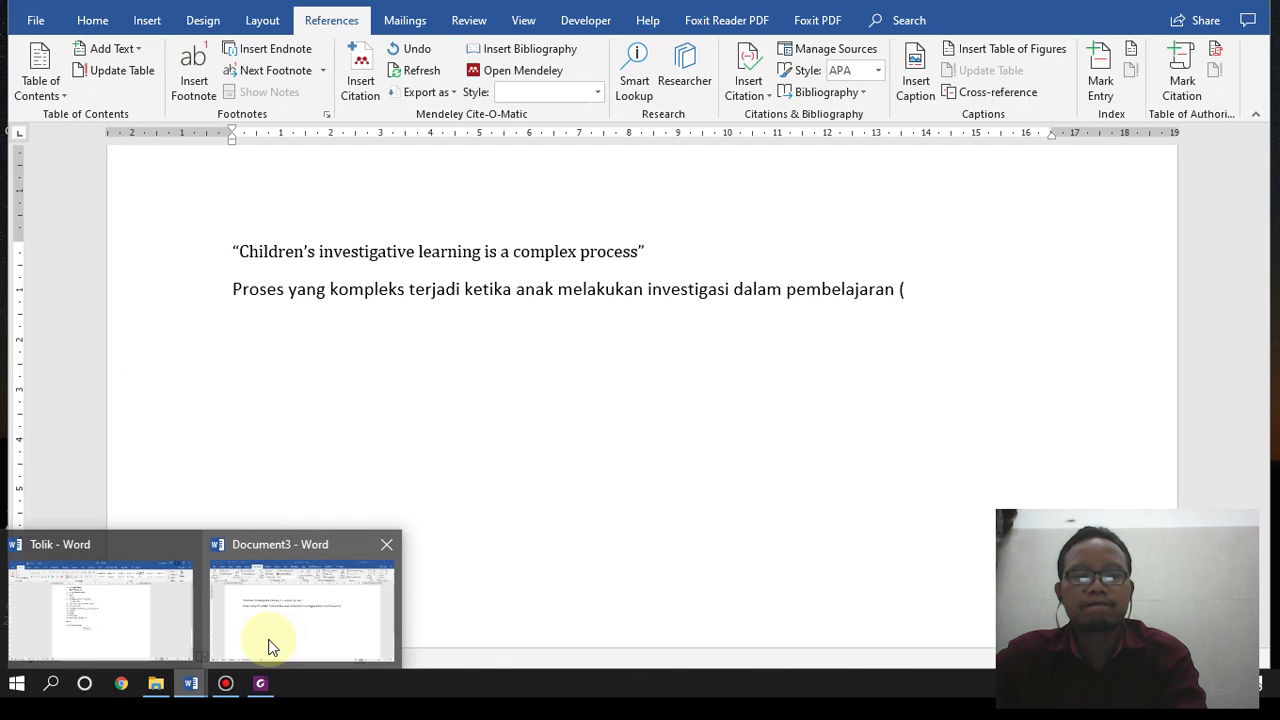
pyautogui.click(270, 647)
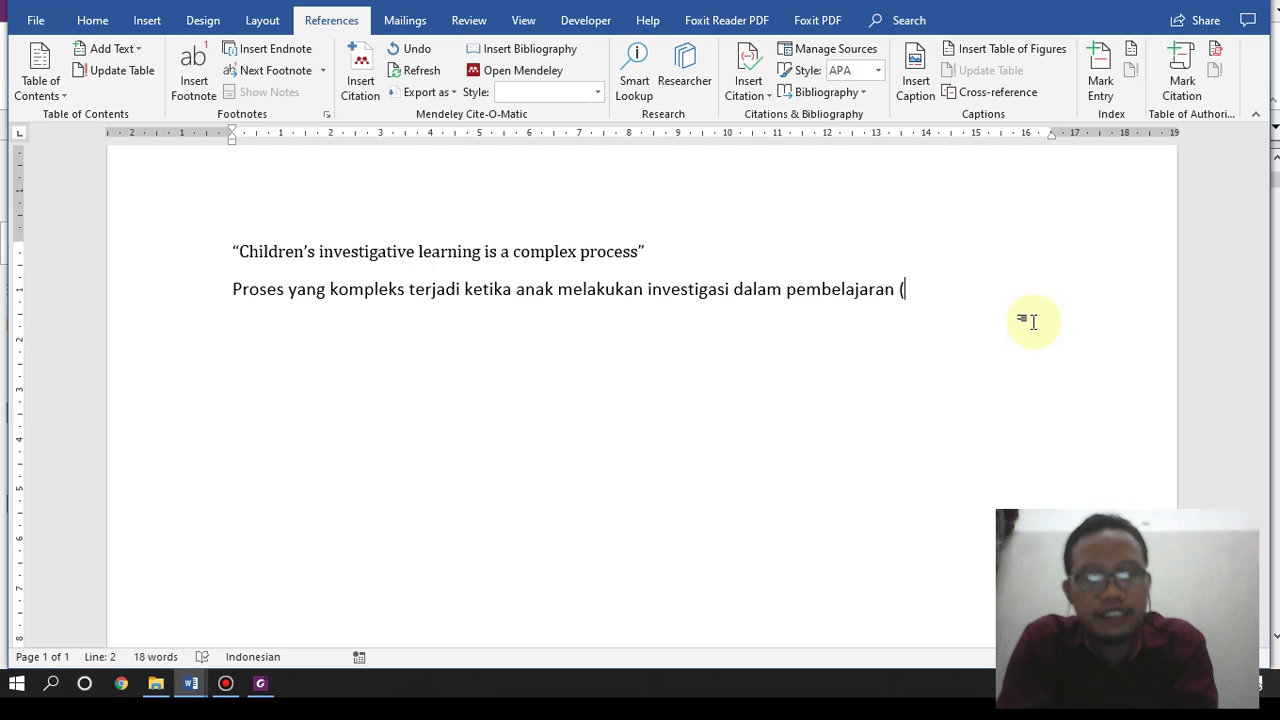
pyautogui.hotkey('ctrl', 'v')
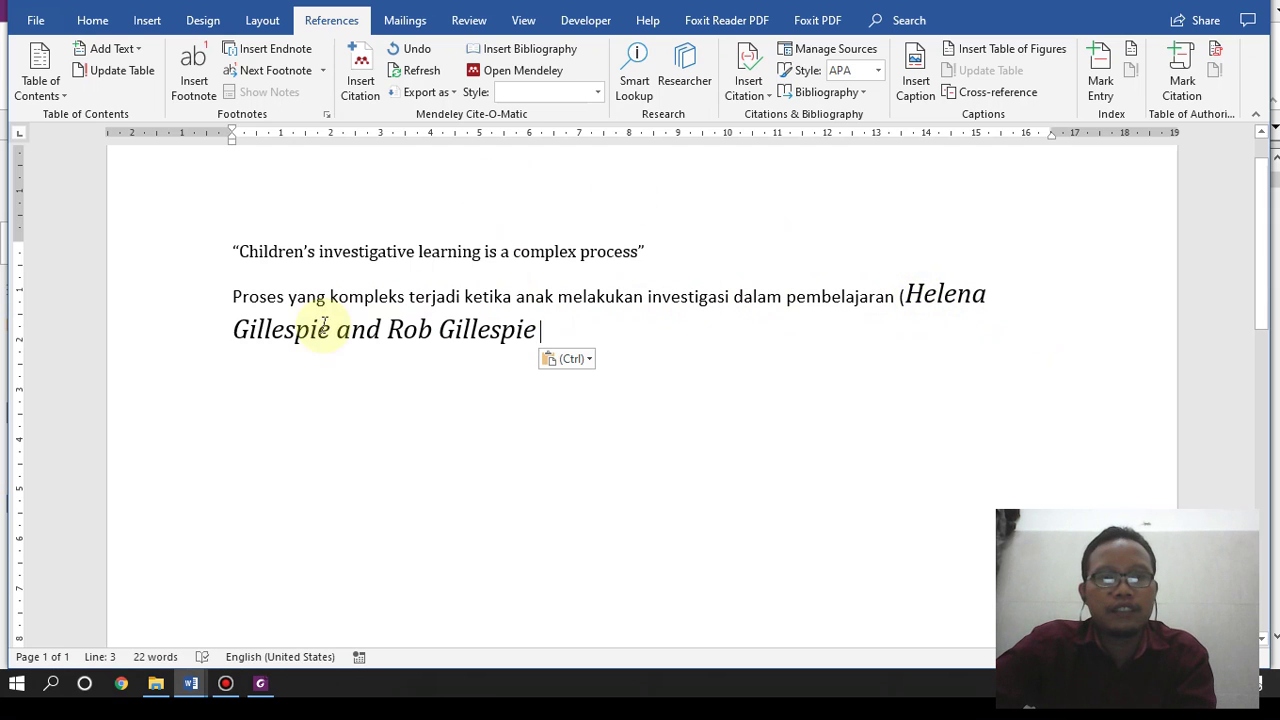
# Step: Move the first author's given name behind the surname in the citation, separated by a comma
pyautogui.moveTo(910, 295); pyautogui.dragTo(994, 291)
pyautogui.hotkey('ctrl', 'c')
pyautogui.press('Delete')
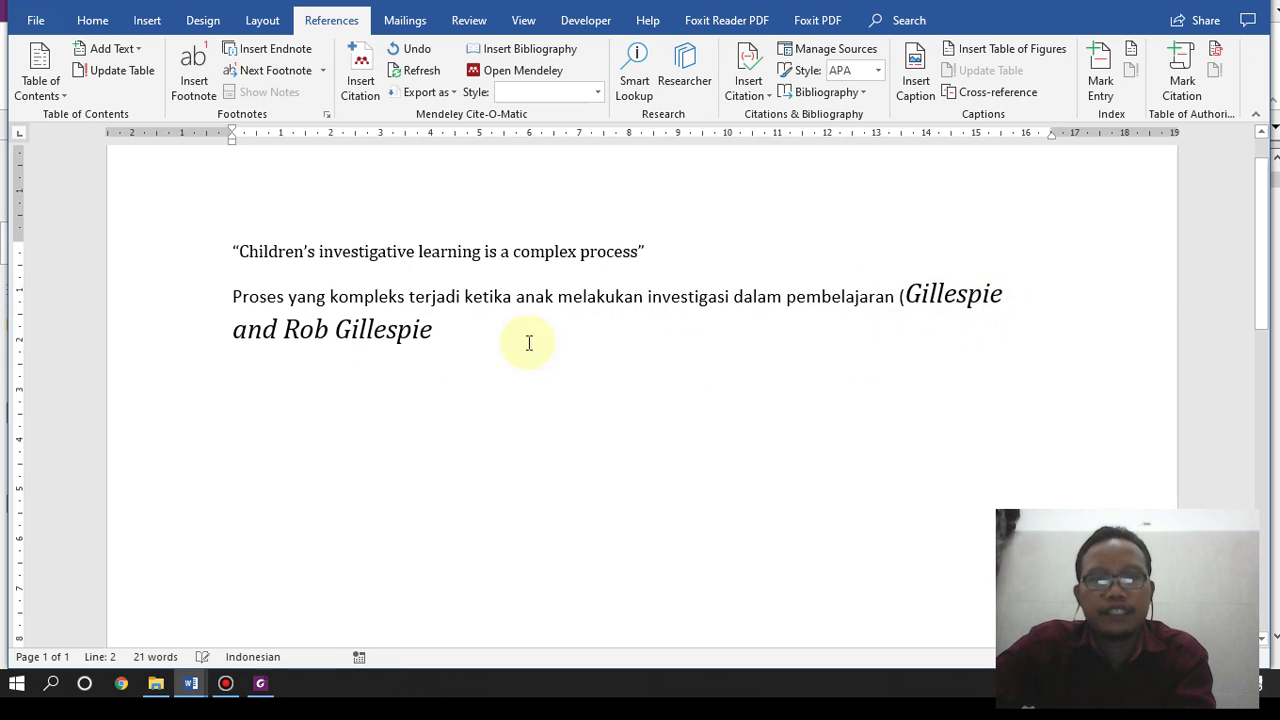
pyautogui.click(1034, 290)
pyautogui.press('BackSpace')
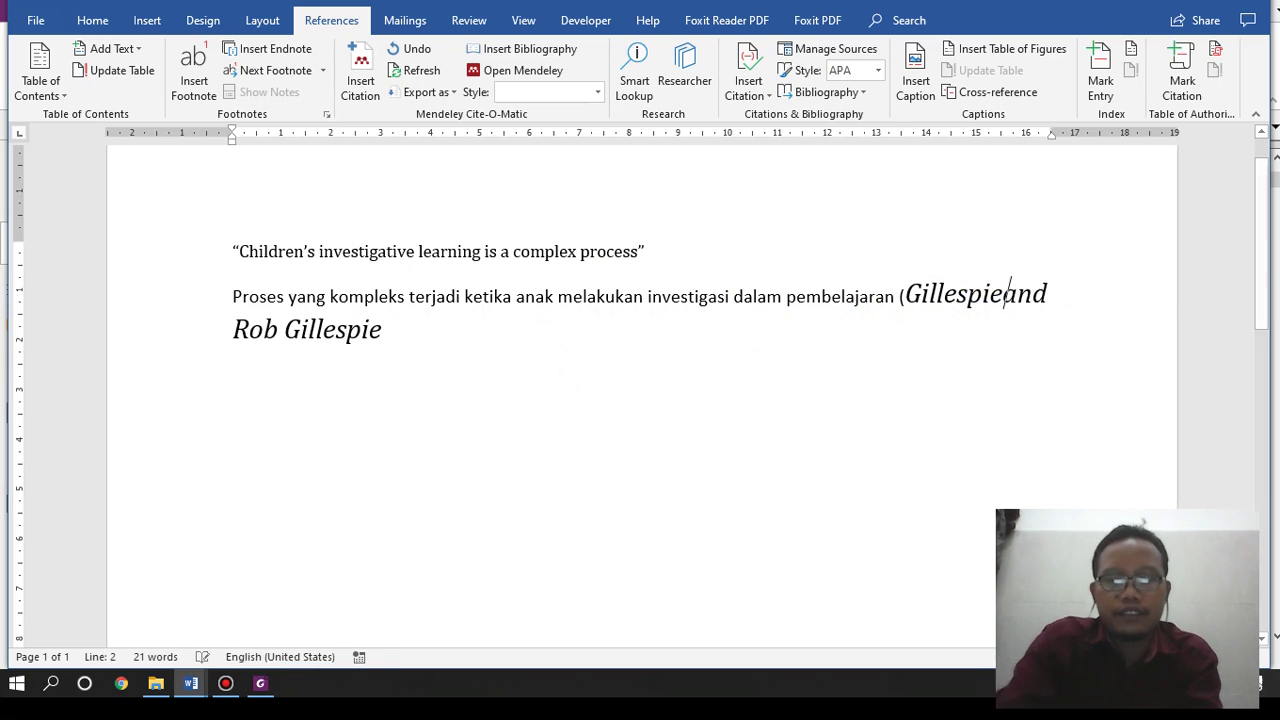
pyautogui.write(',')
pyautogui.hotkey('ctrl', 'v')
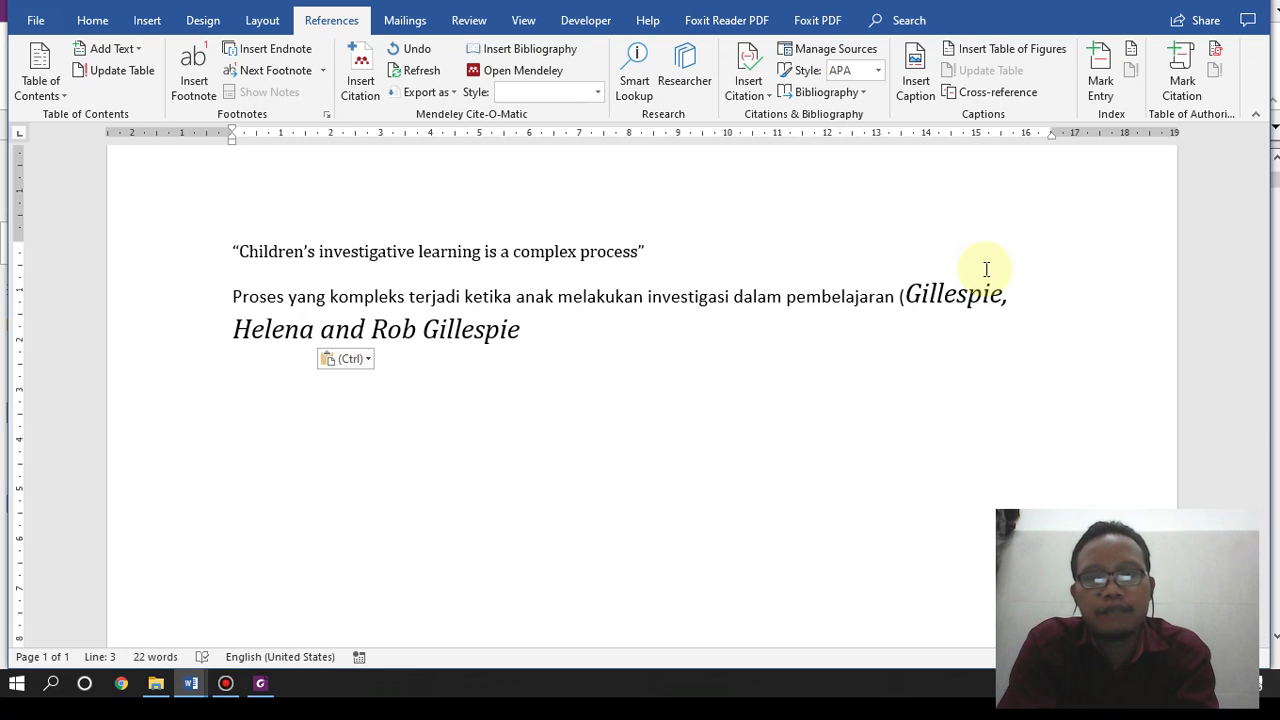
# Step: Shorten the first author's given name in the citation to the initial "H."
pyautogui.press('BackSpace')
pyautogui.press('BackSpace')
pyautogui.press('BackSpace')
pyautogui.press('BackSpace')
pyautogui.press('BackSpace')
pyautogui.press('BackSpace')
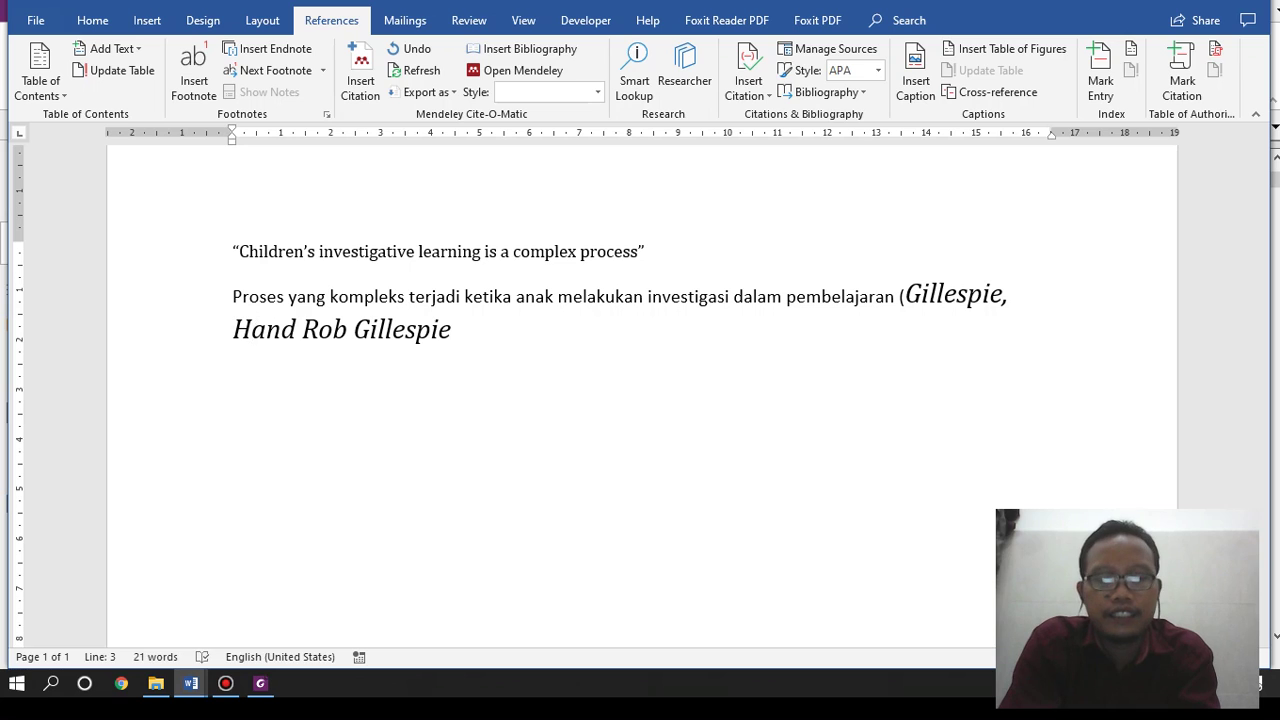
pyautogui.write('.')
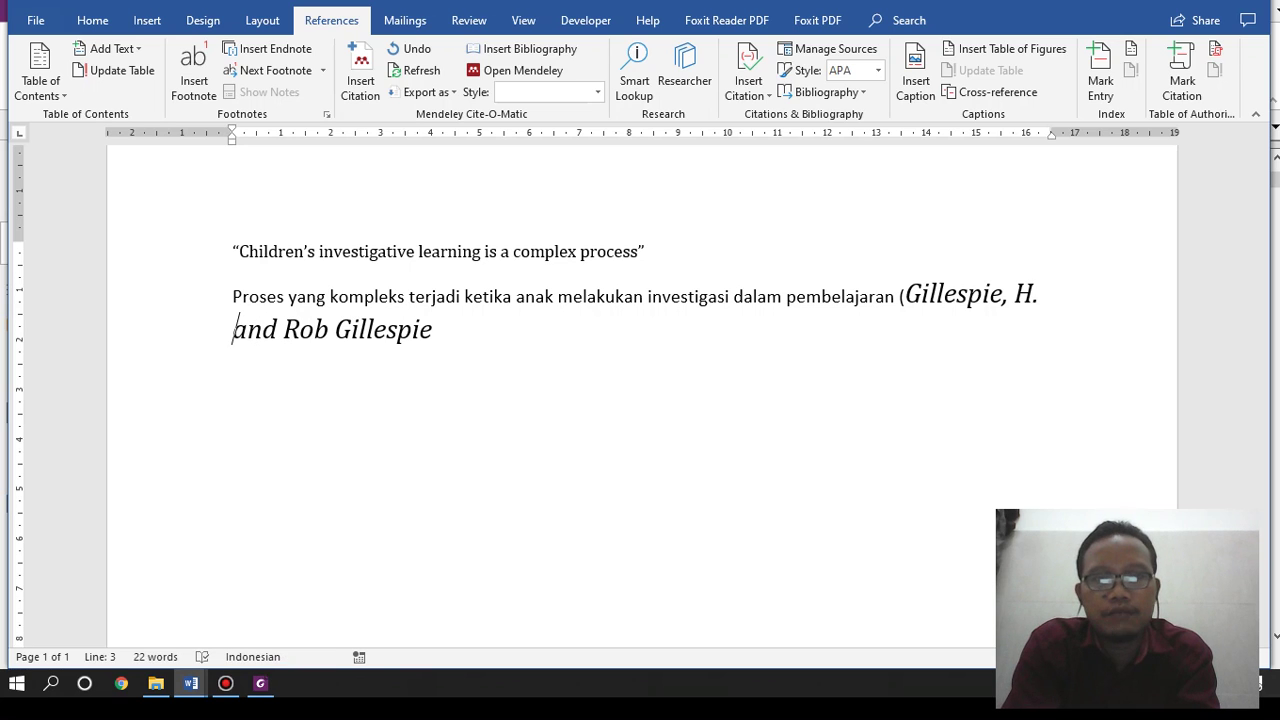
# Step: Replace "and" between the two authors in the citation with "&"
pyautogui.press('Delete')
pyautogui.press('Delete')
pyautogui.press('Delete')
pyautogui.press('Delete')
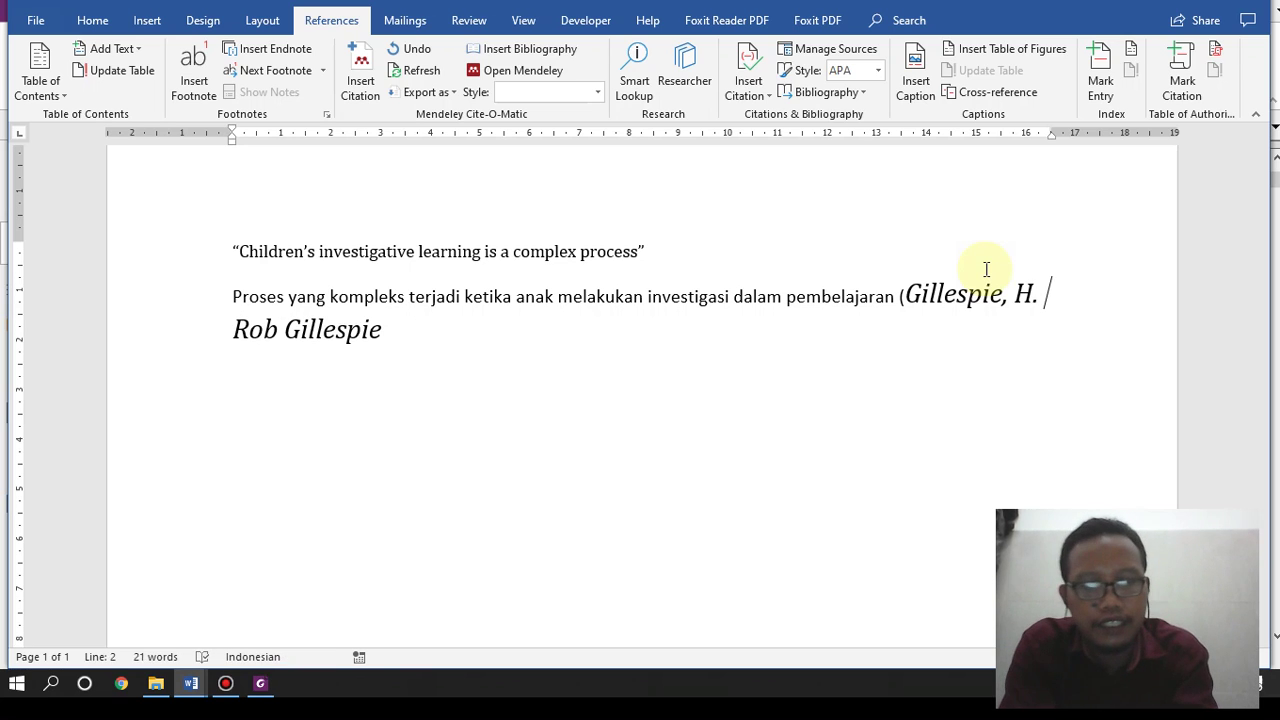
pyautogui.write('&')
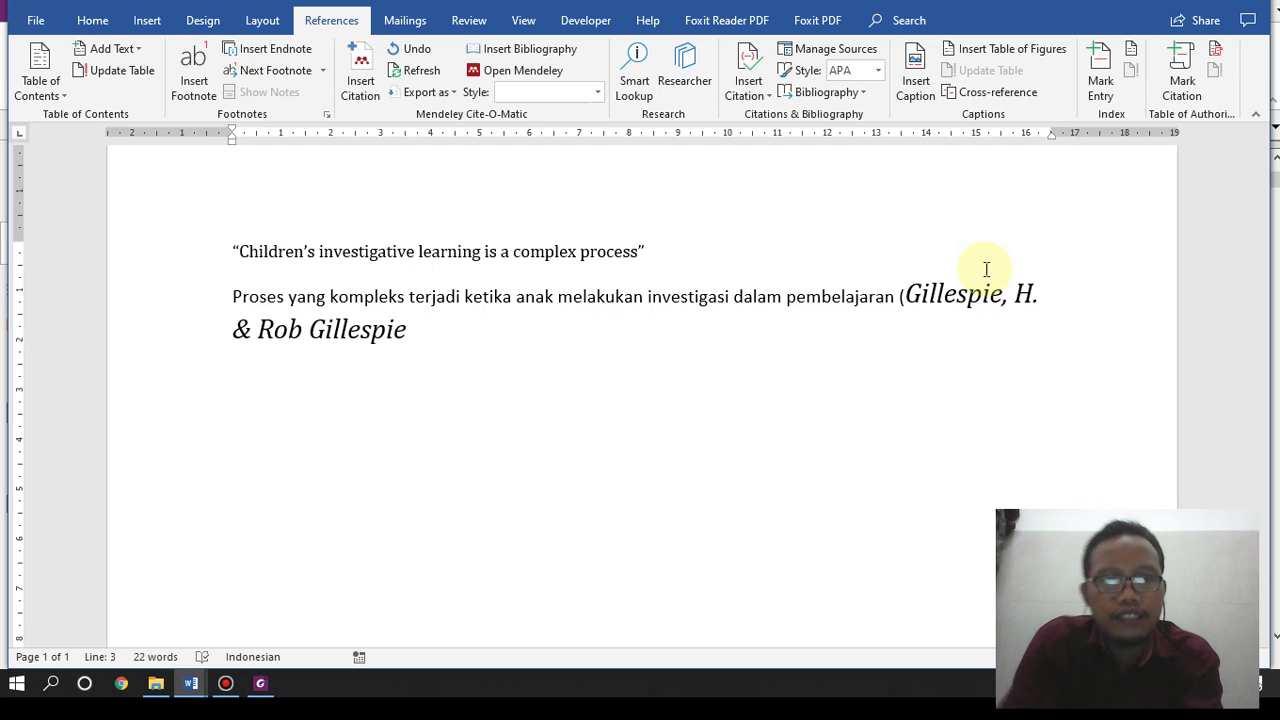
# Step: Replace the second author's given name with the initial "R." after the surname, followed by a comma and a closing parenthesis
pyautogui.doubleClick(273, 330)
pyautogui.press('BackSpace')
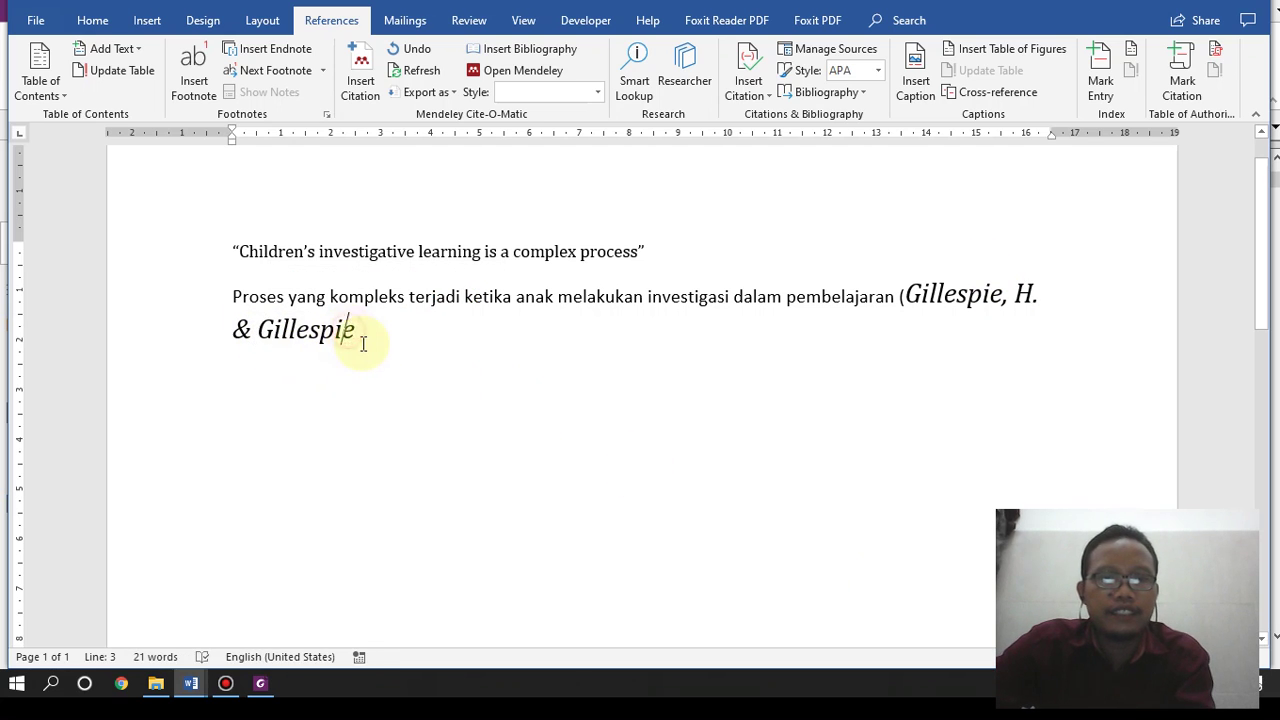
pyautogui.click(365, 326)
pyautogui.write(',')
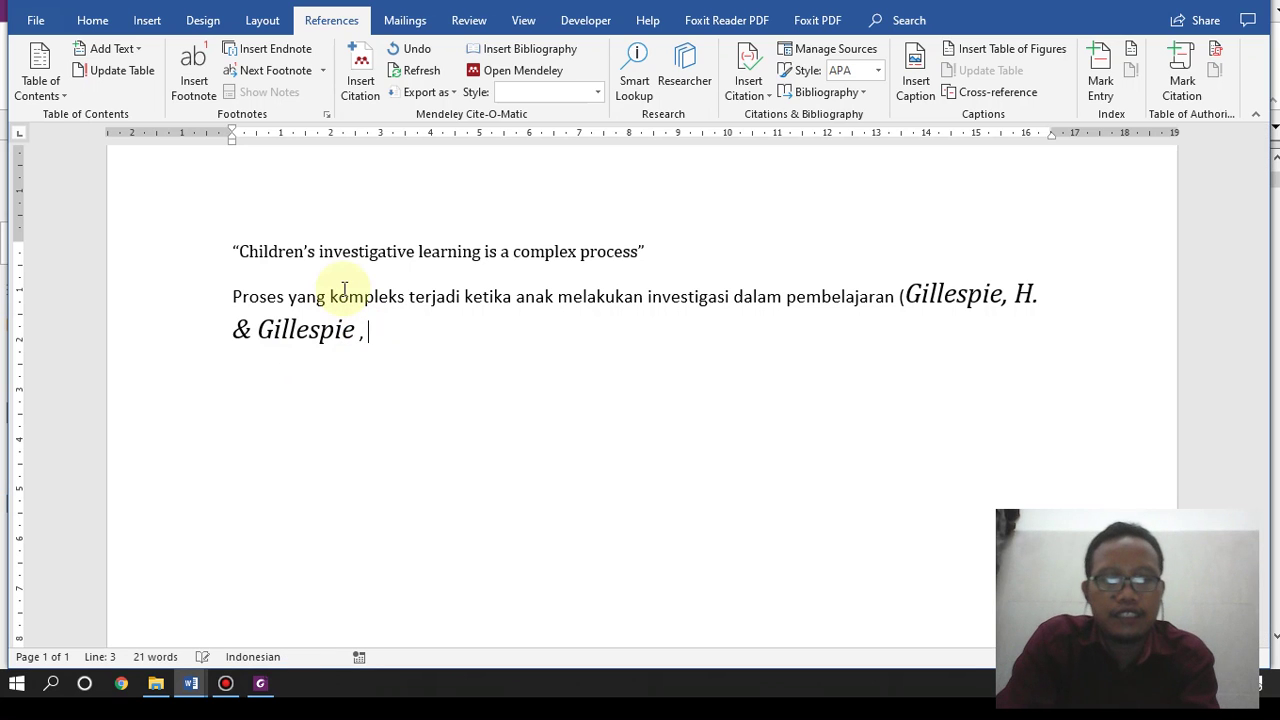
pyautogui.write(' R.)')
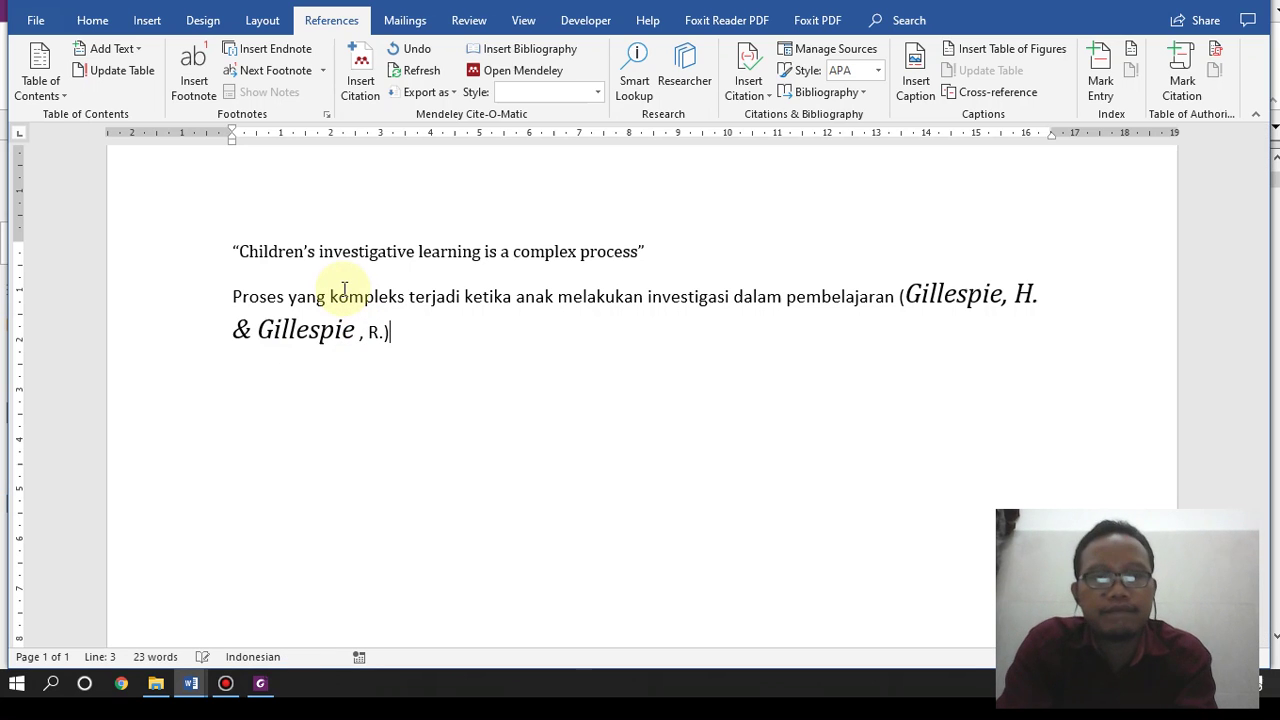
pyautogui.write(',')
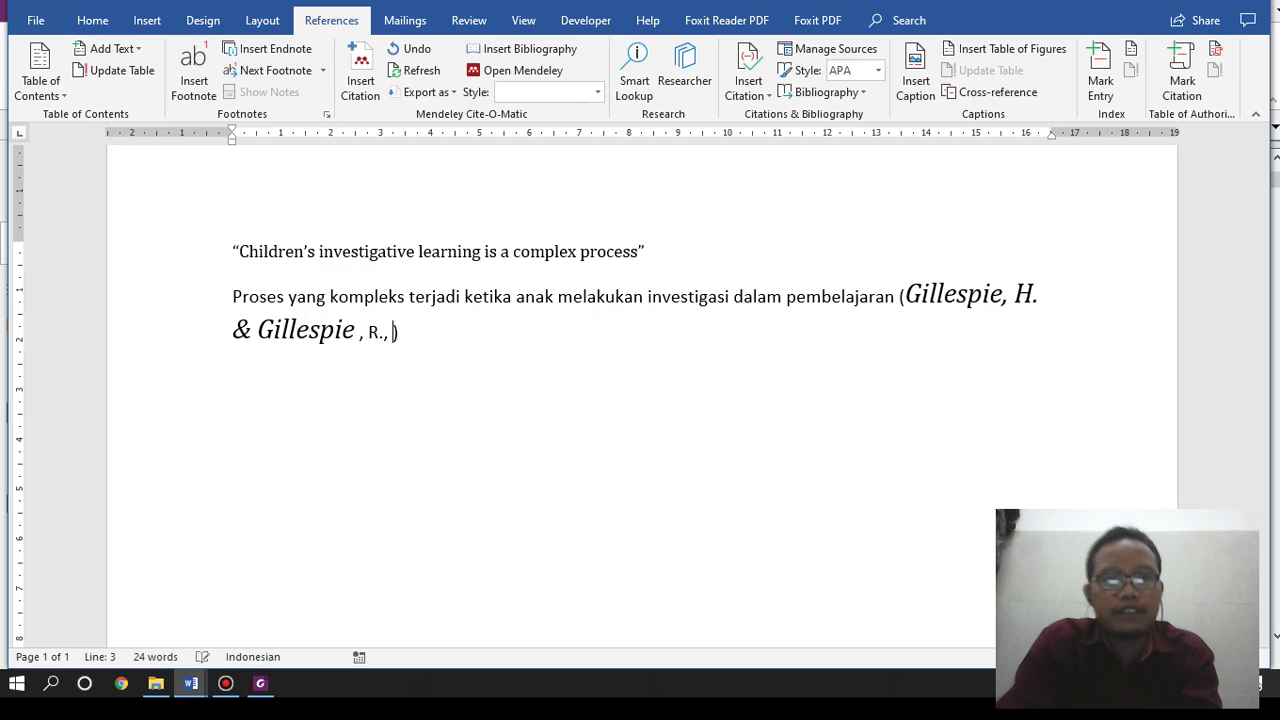
# Step: Look up the publication year on the PDF's copyright page and enter 2007 before the citation's closing parenthesis
pyautogui.click(260, 683)
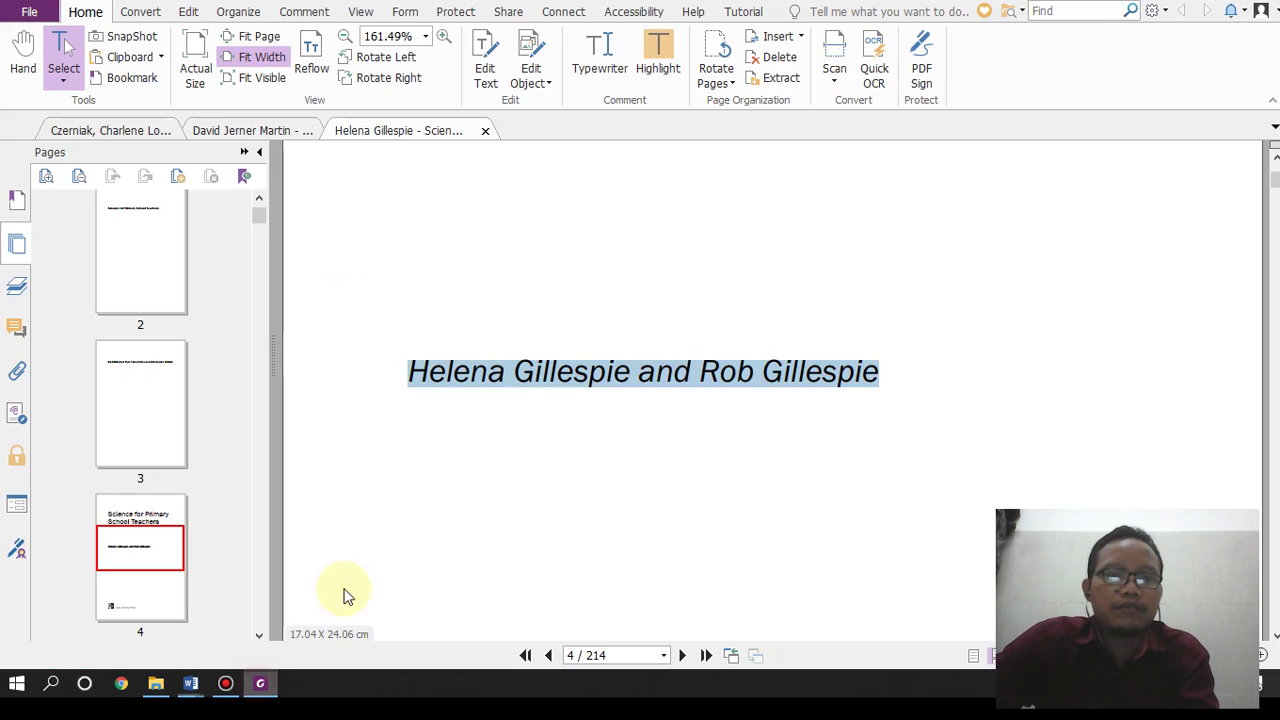
pyautogui.scroll(-10, 451, 509)
pyautogui.scroll(4, 460, 495)
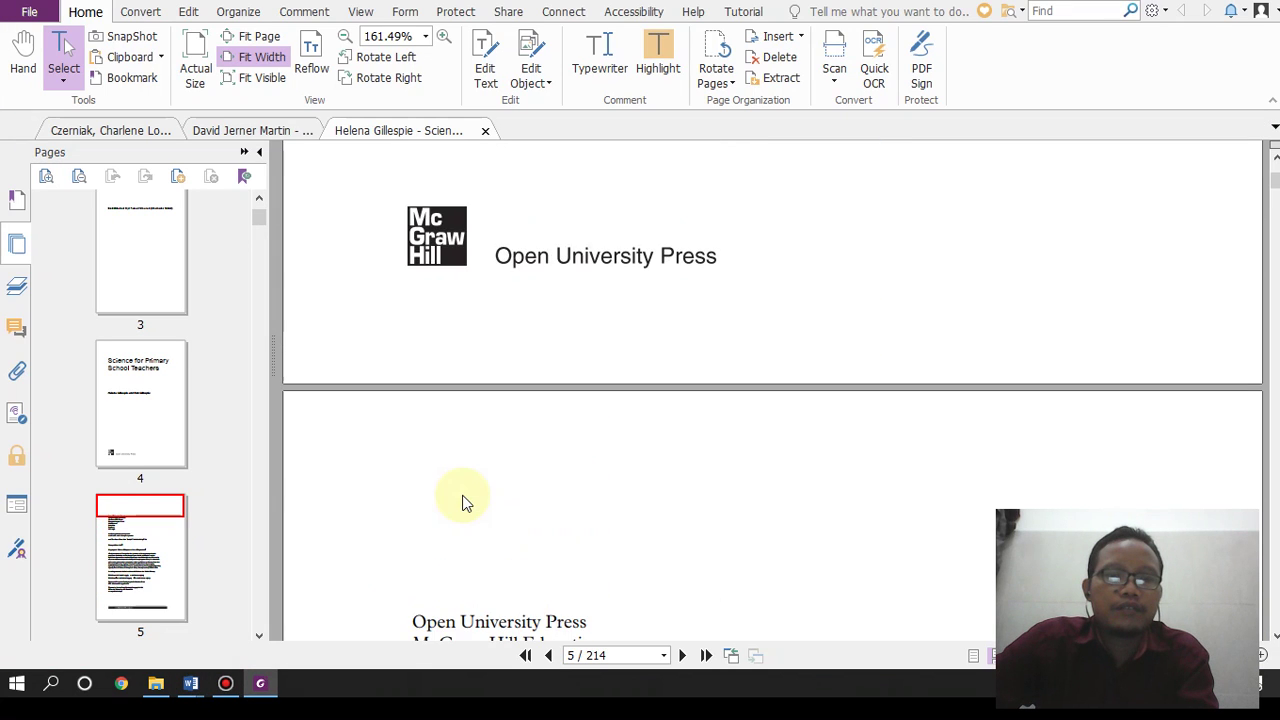
pyautogui.scroll(-8, 460, 498)
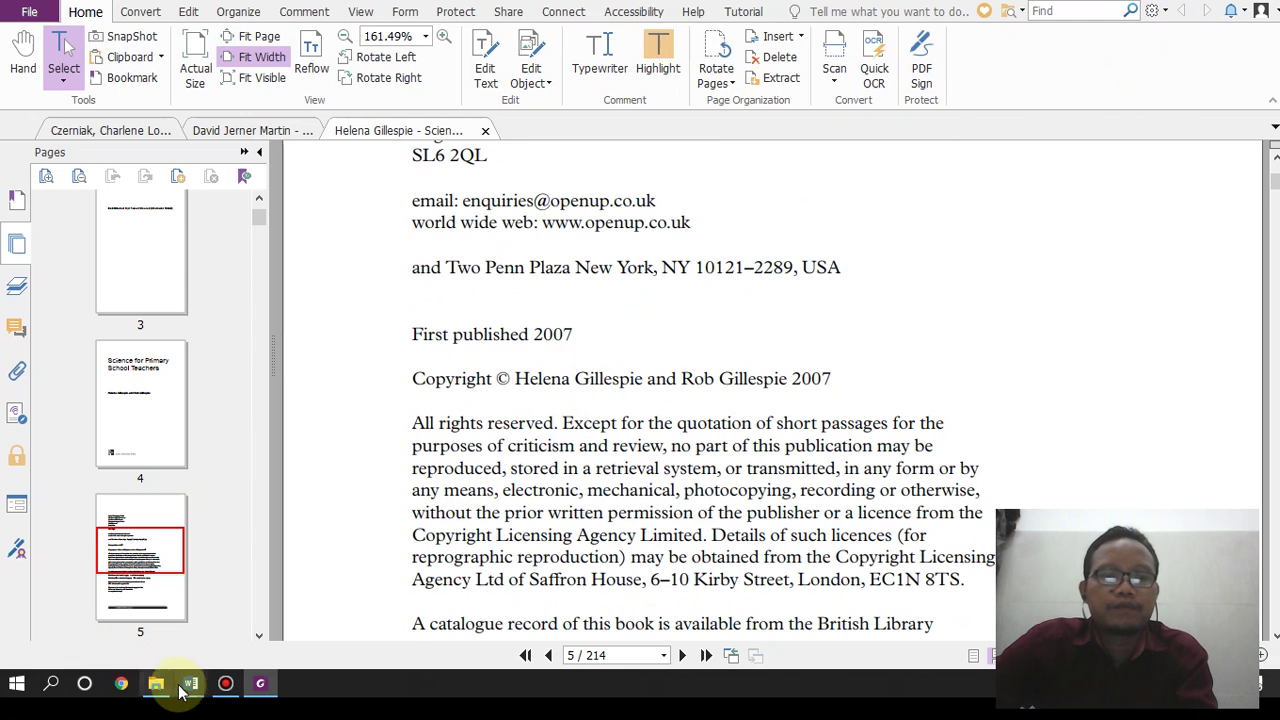
pyautogui.moveTo(187, 686)
pyautogui.click(254, 623)
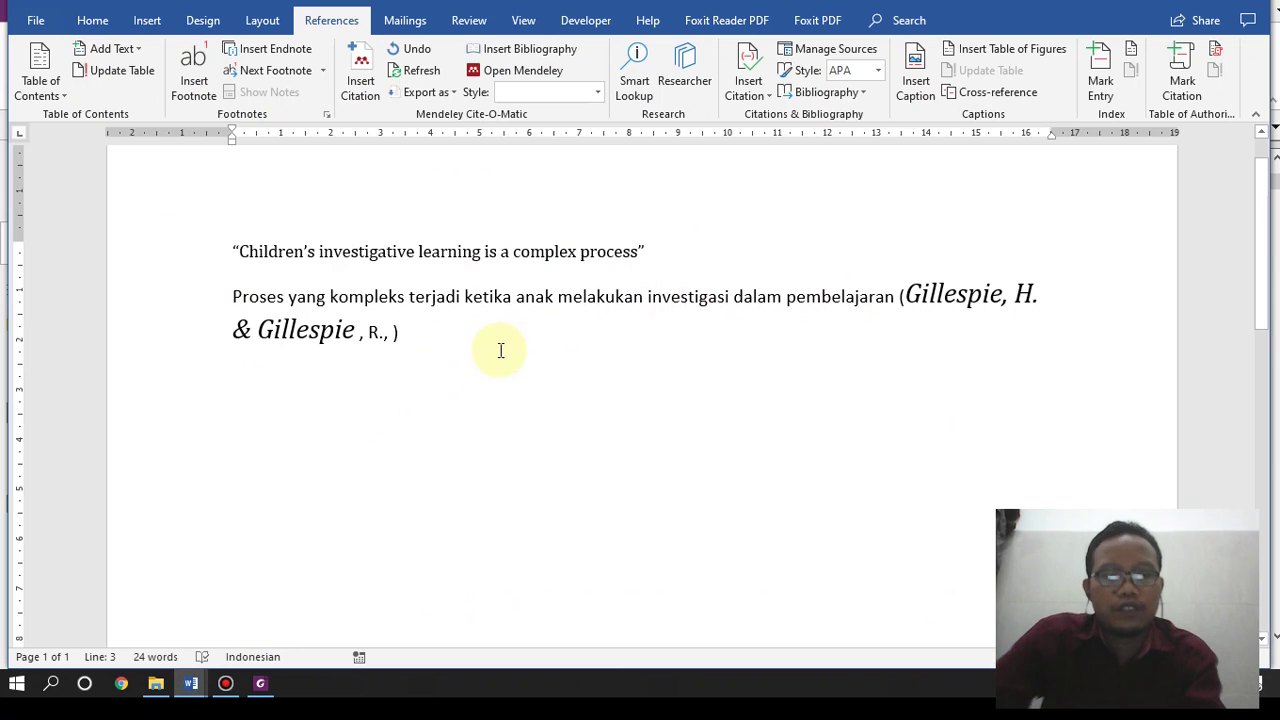
pyautogui.write('2007')
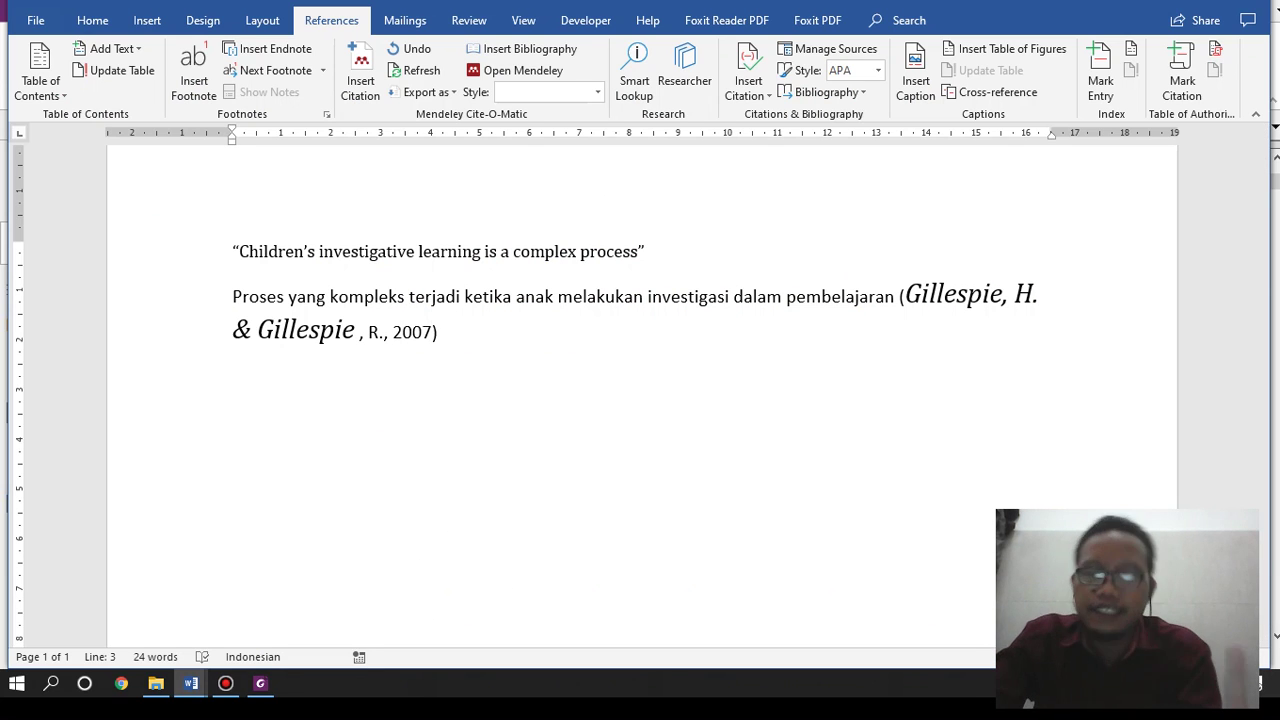
# Step: Add two blank lines below the paraphrase, and select the author-year citation at its end
pyautogui.scroll(-2, 434, 352)
pyautogui.scroll(1, 437, 352)
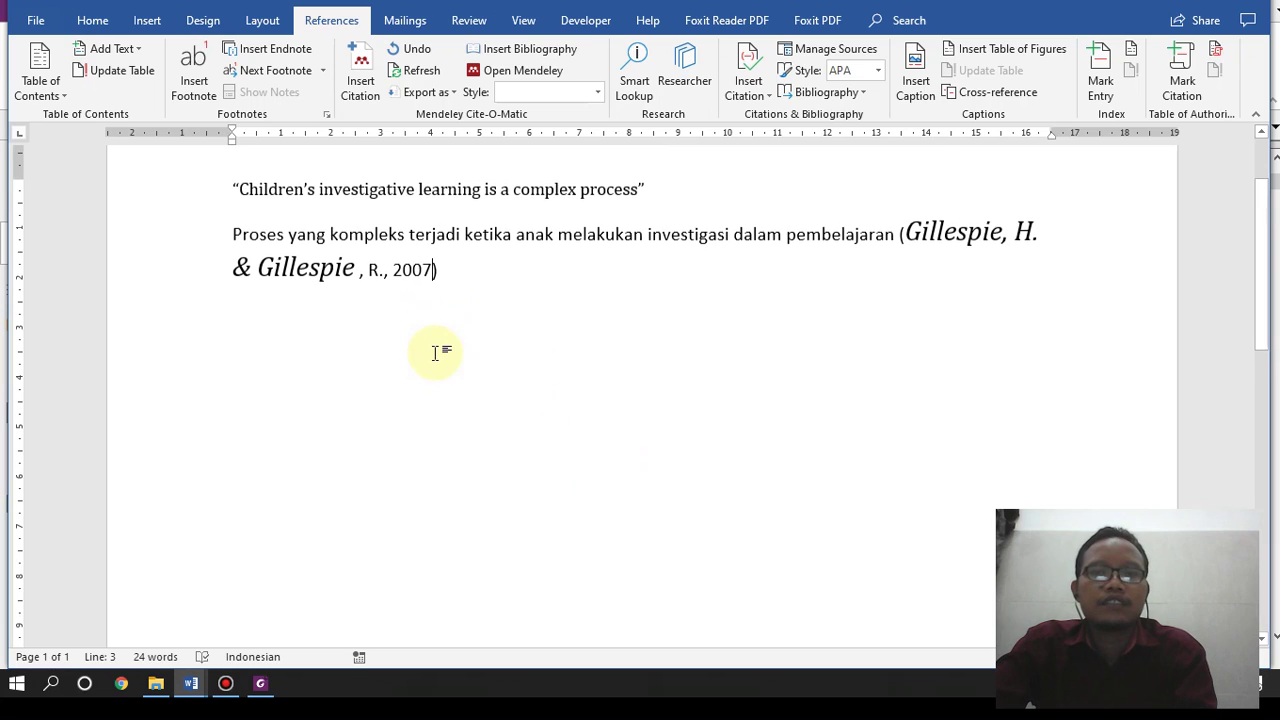
pyautogui.click(486, 326)
pyautogui.press('Return')
pyautogui.press('Return')
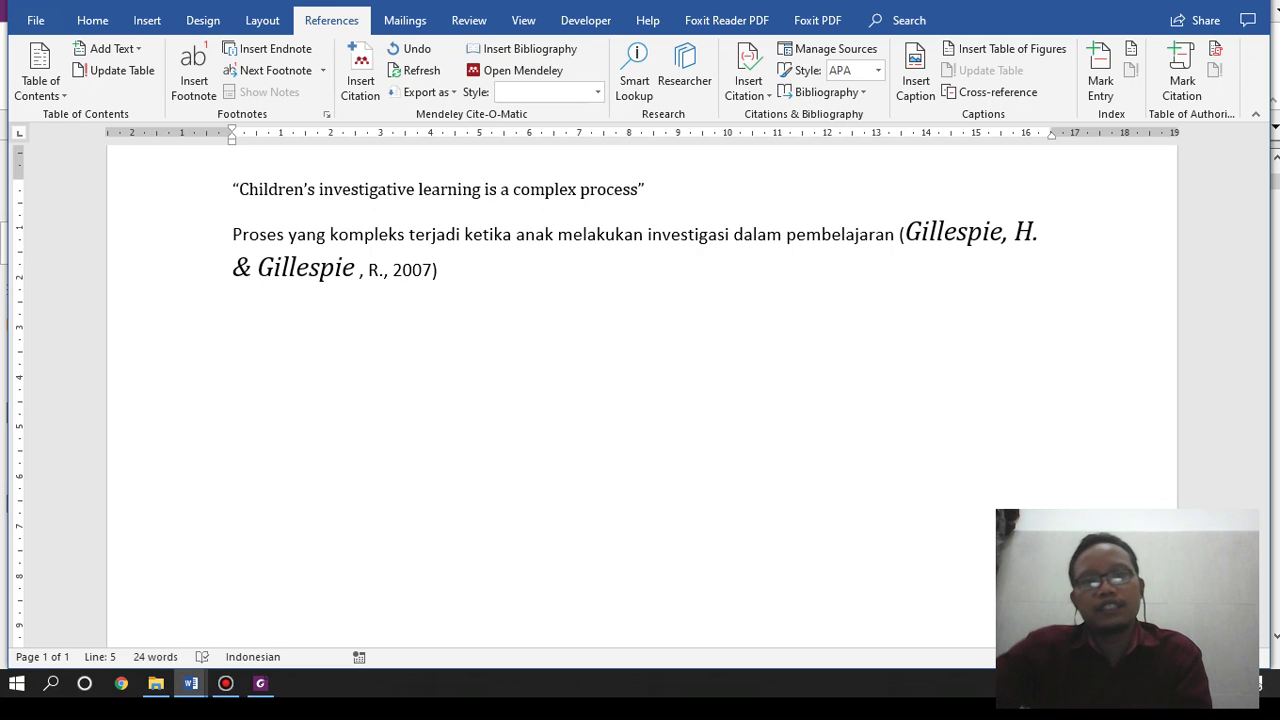
pyautogui.moveTo(451, 266); pyautogui.dragTo(912, 230)
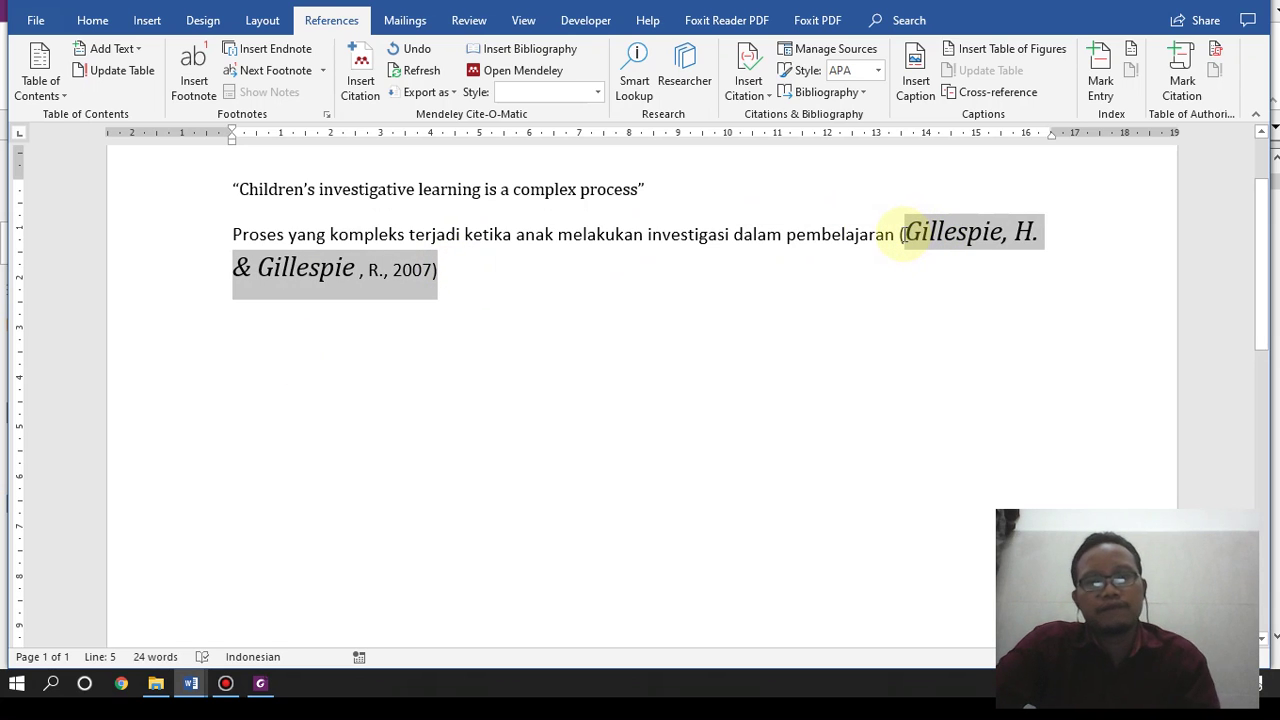
# Step: Delete the manual author-year citation at the end of the paraphrase, and check the list of existing citation sources
pyautogui.press('Delete')
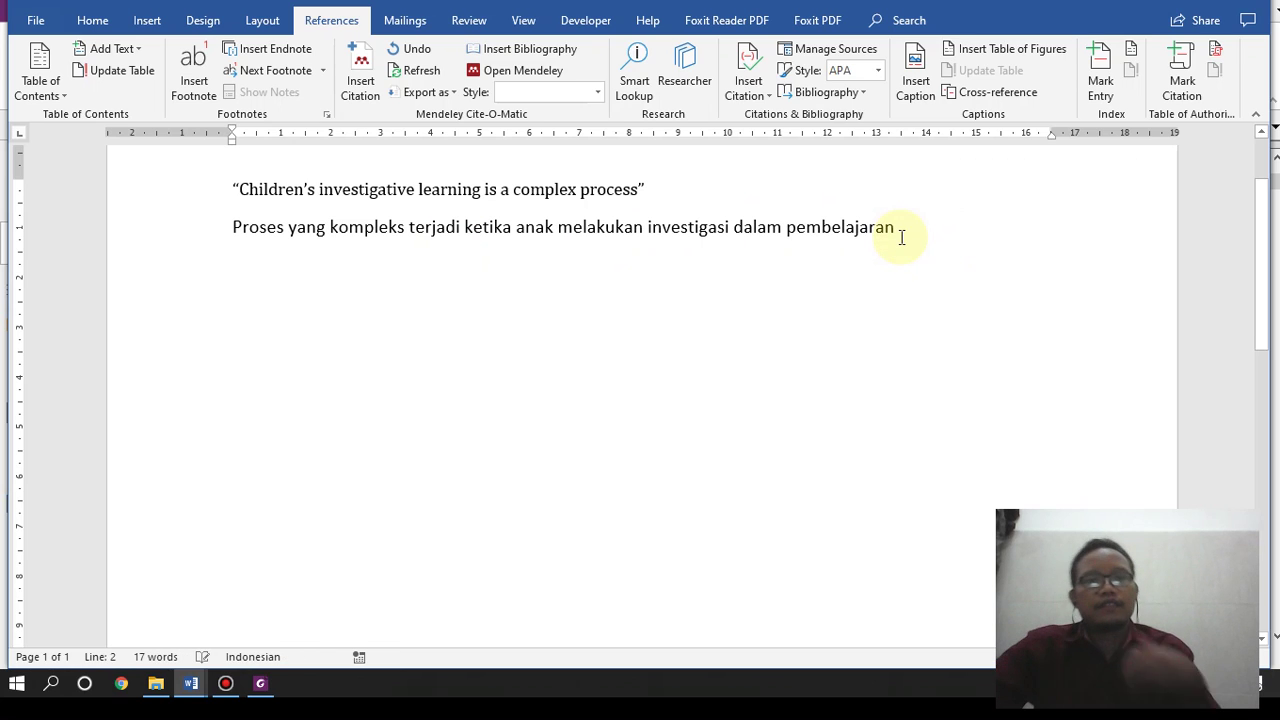
pyautogui.click(766, 100)
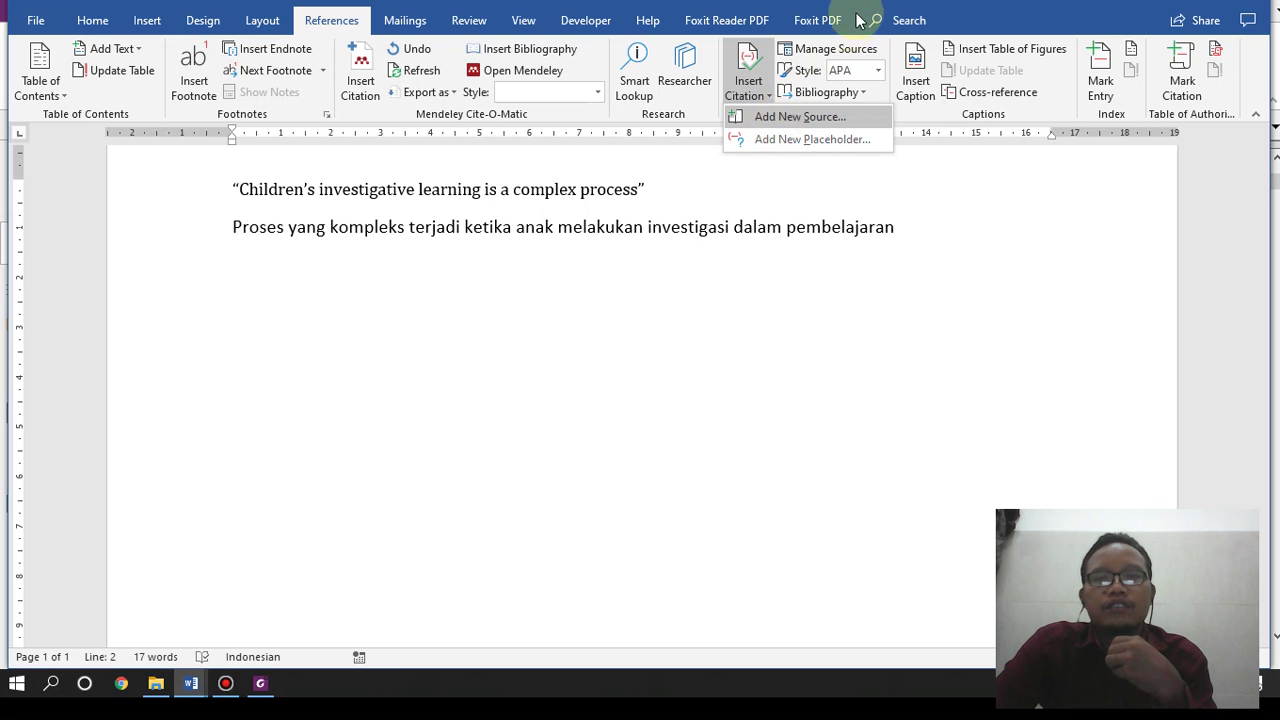
pyautogui.click(851, 49)
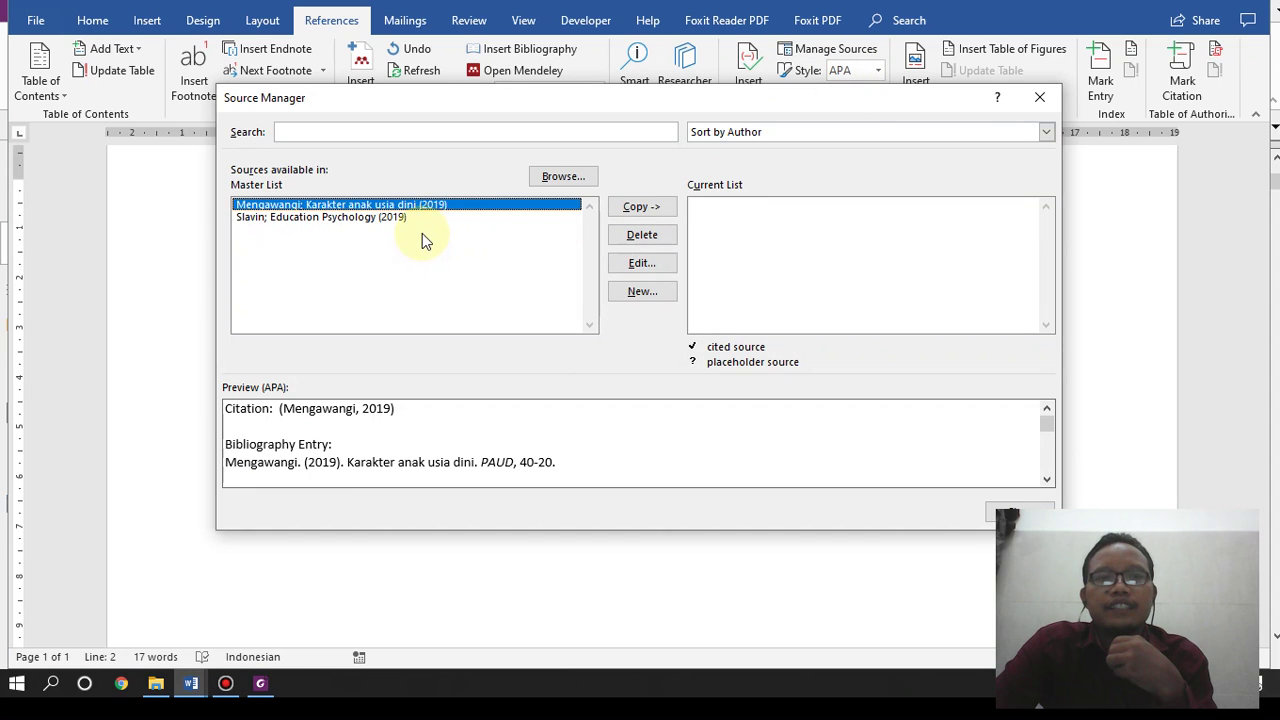
pyautogui.click(1036, 100)
# Step: Start a new citation source for the paraphrase, consult the book's copyright page in the PDF, and return to Document3
pyautogui.click(748, 88)
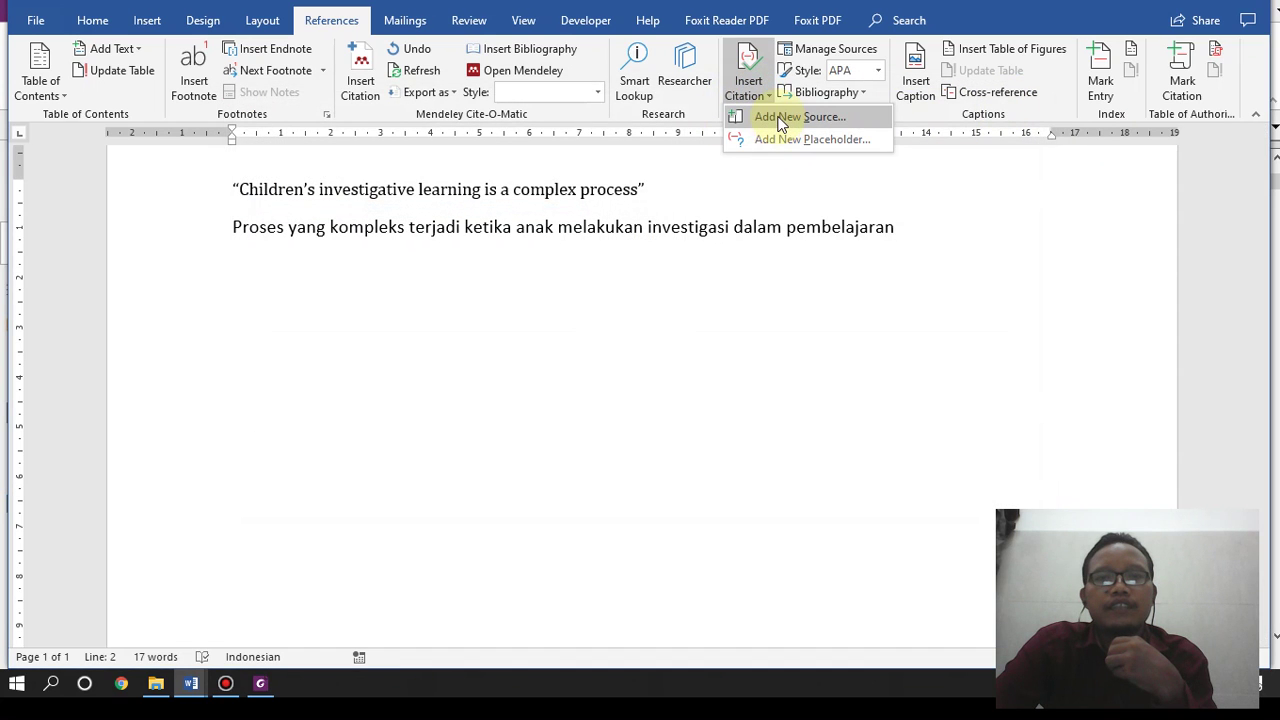
pyautogui.click(780, 117)
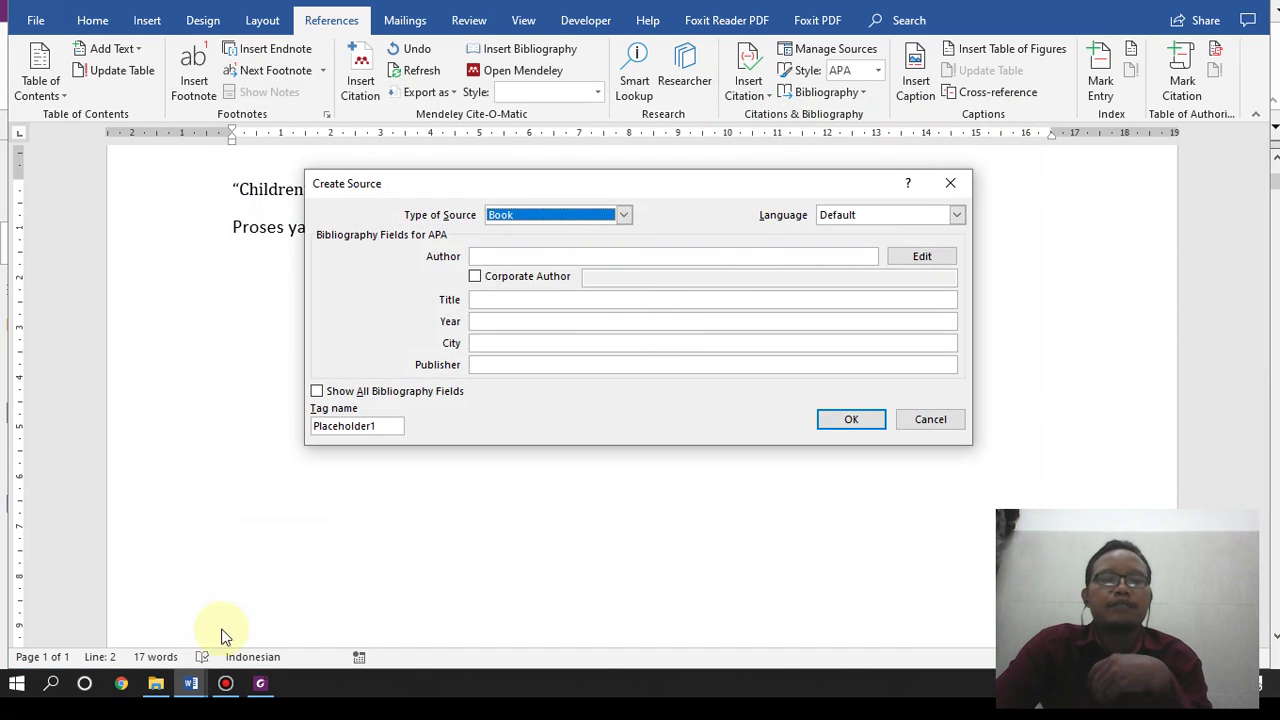
pyautogui.click(260, 683)
pyautogui.scroll(3, 758, 235)
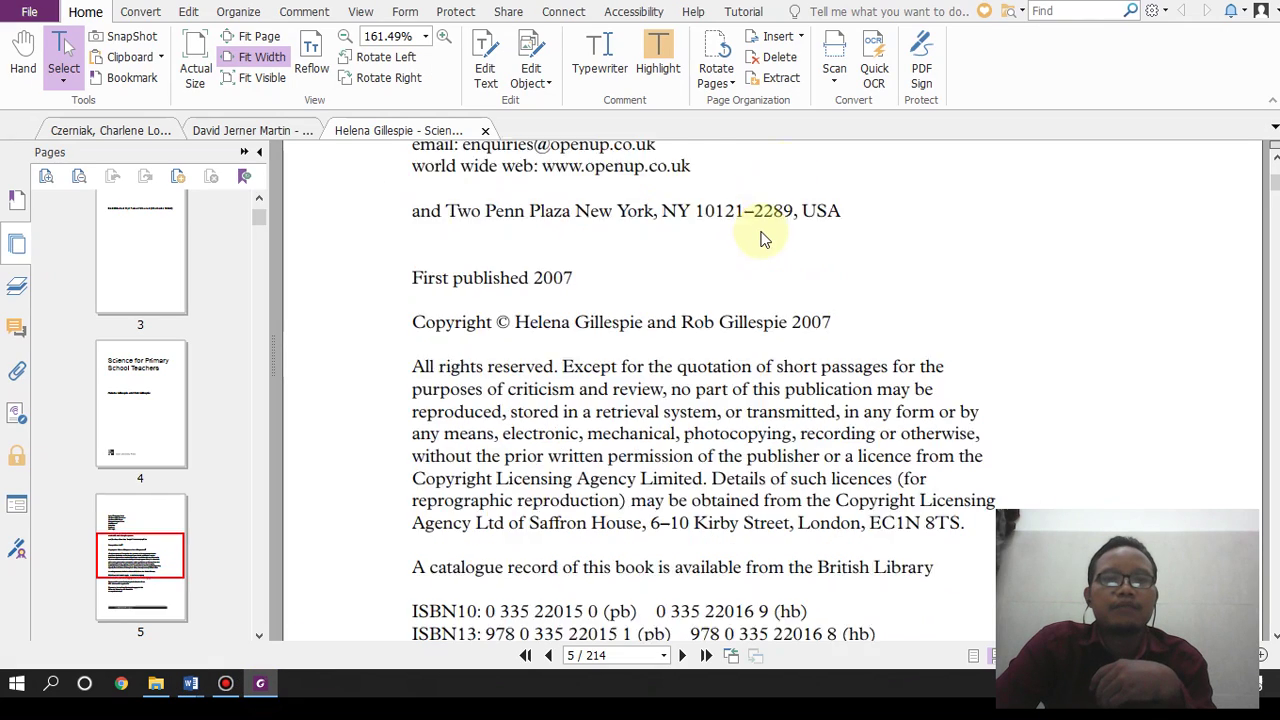
pyautogui.scroll(-3, 758, 235)
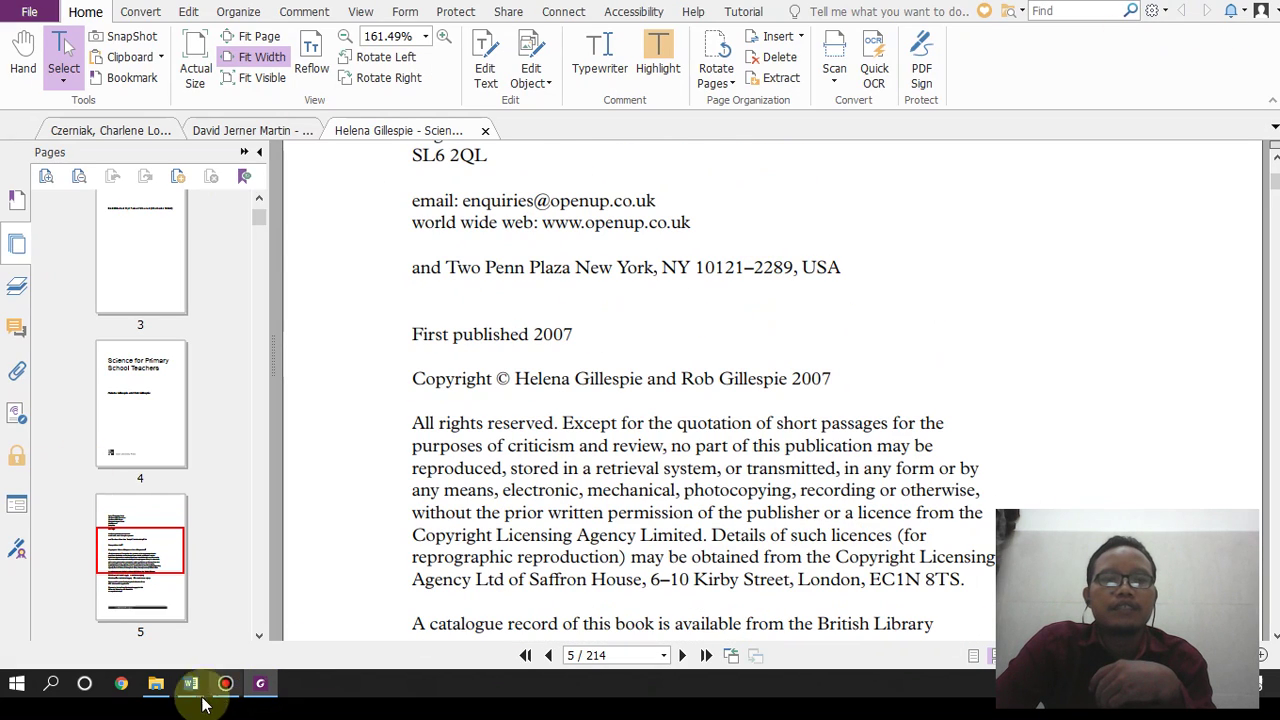
pyautogui.moveTo(190, 683)
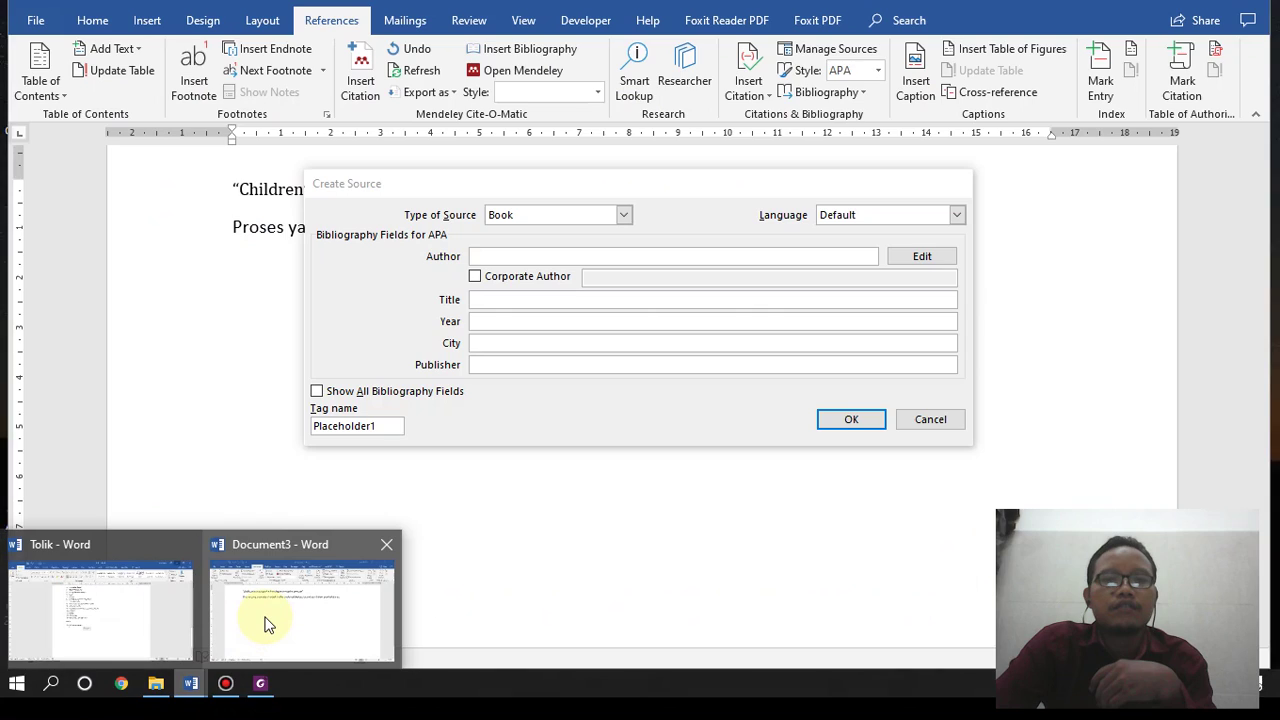
pyautogui.click(266, 620)
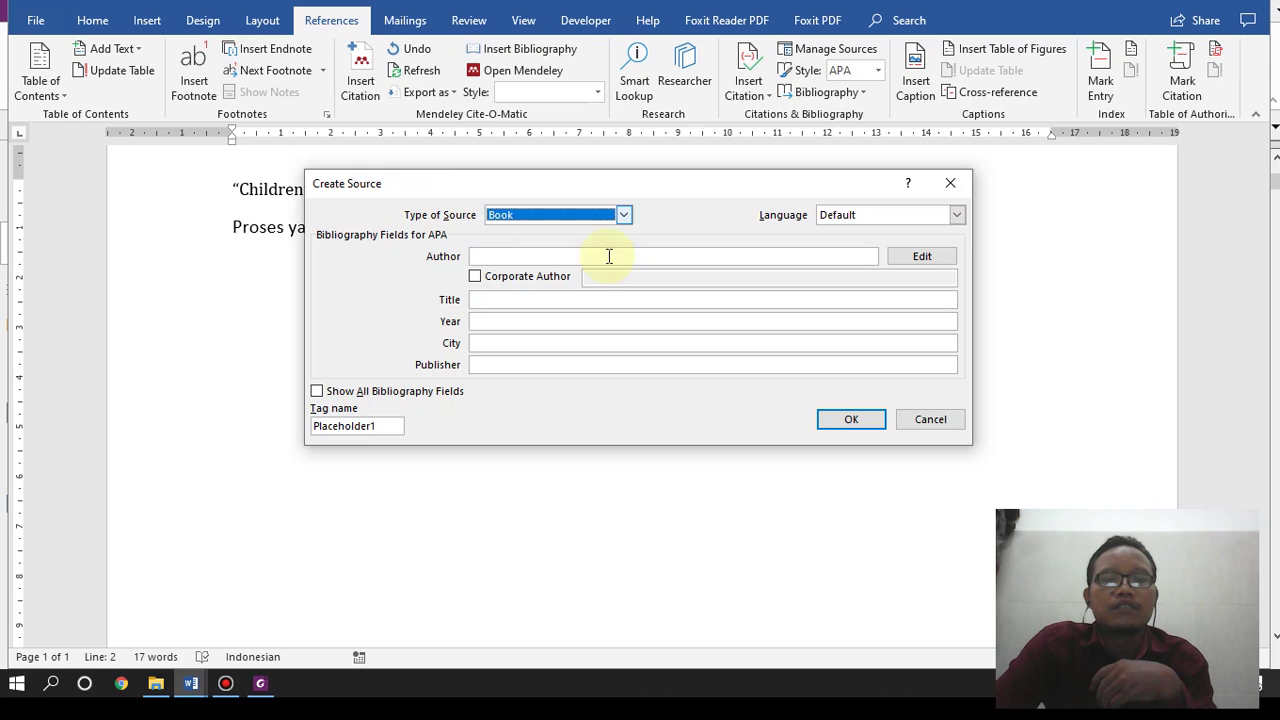
# Step: Look through the available source types and choose Book for the new source
pyautogui.click(623, 214)
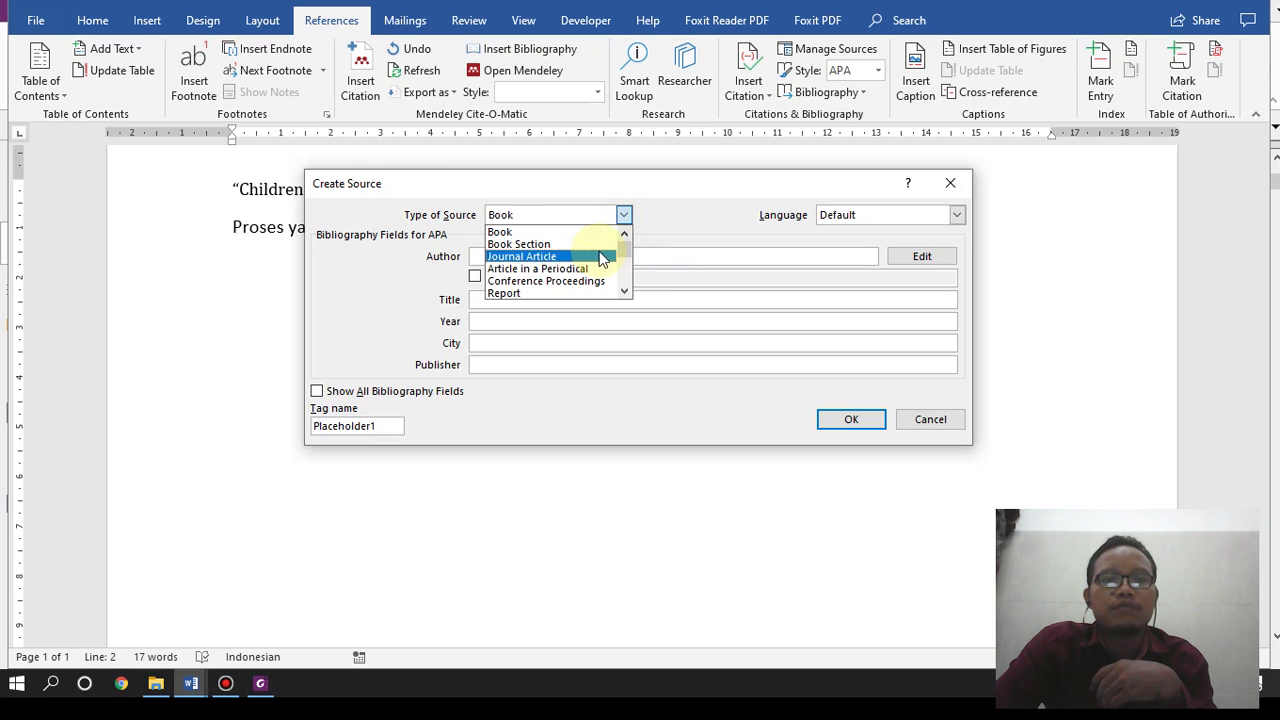
pyautogui.scroll(-2, 585, 283)
pyautogui.scroll(2, 585, 283)
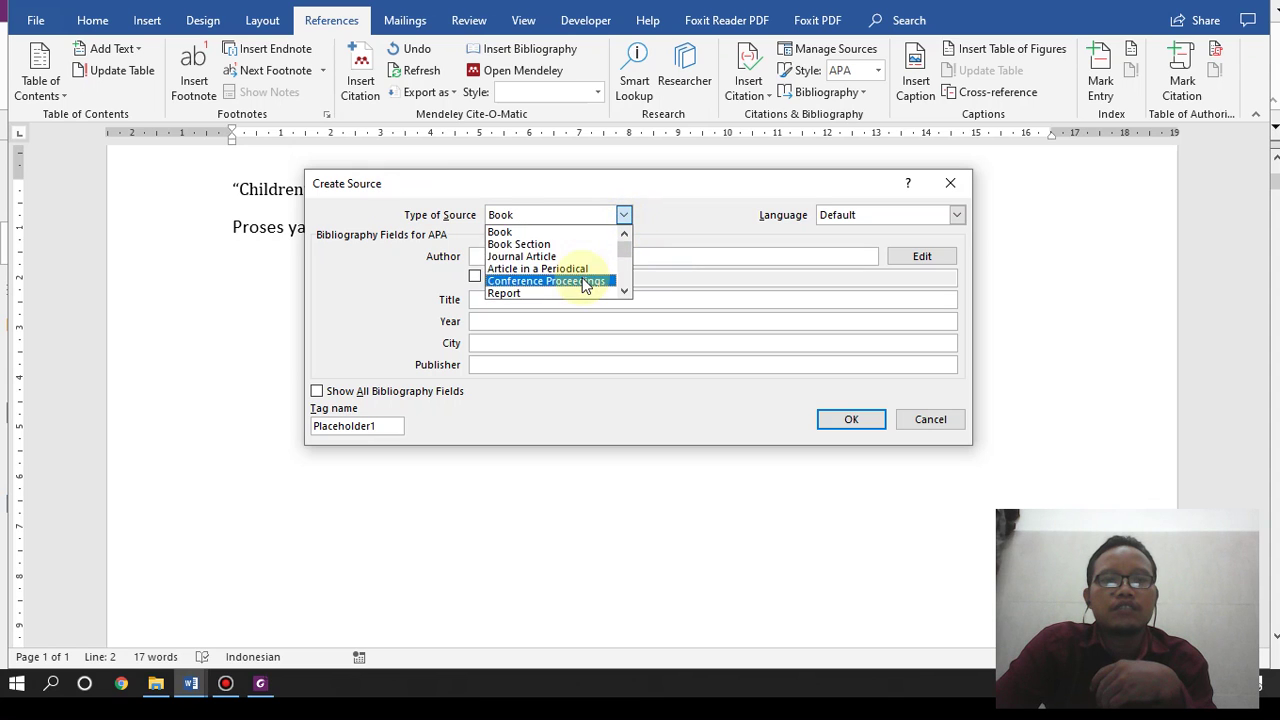
pyautogui.click(566, 232)
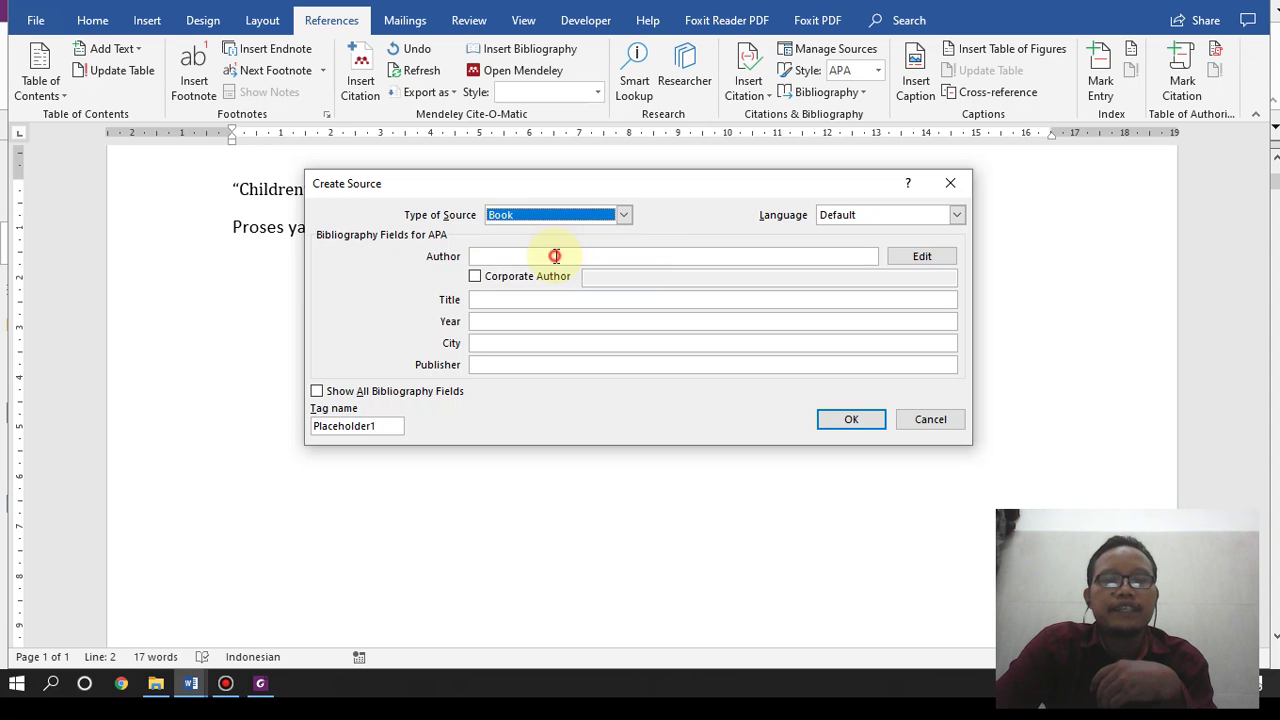
# Step: Copy both authors' names from the PDF's copyright page into the new source's Author field
pyautogui.click(554, 256)
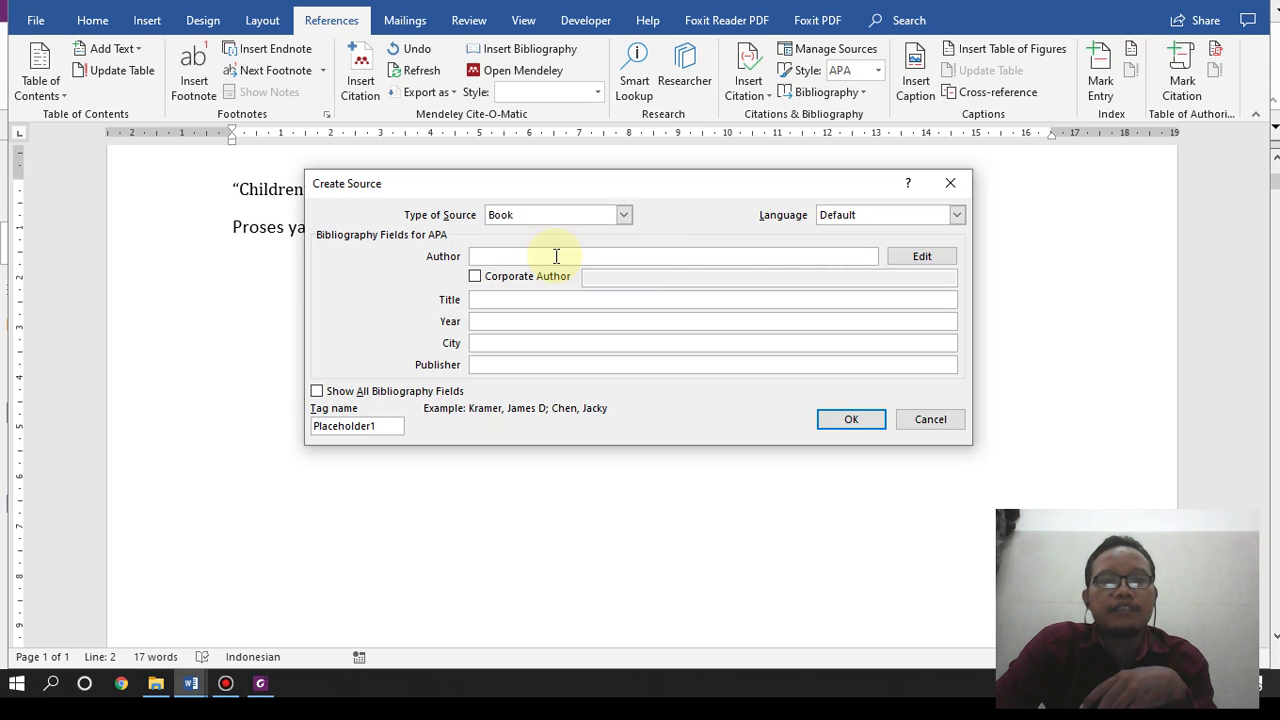
pyautogui.click(1050, 261)
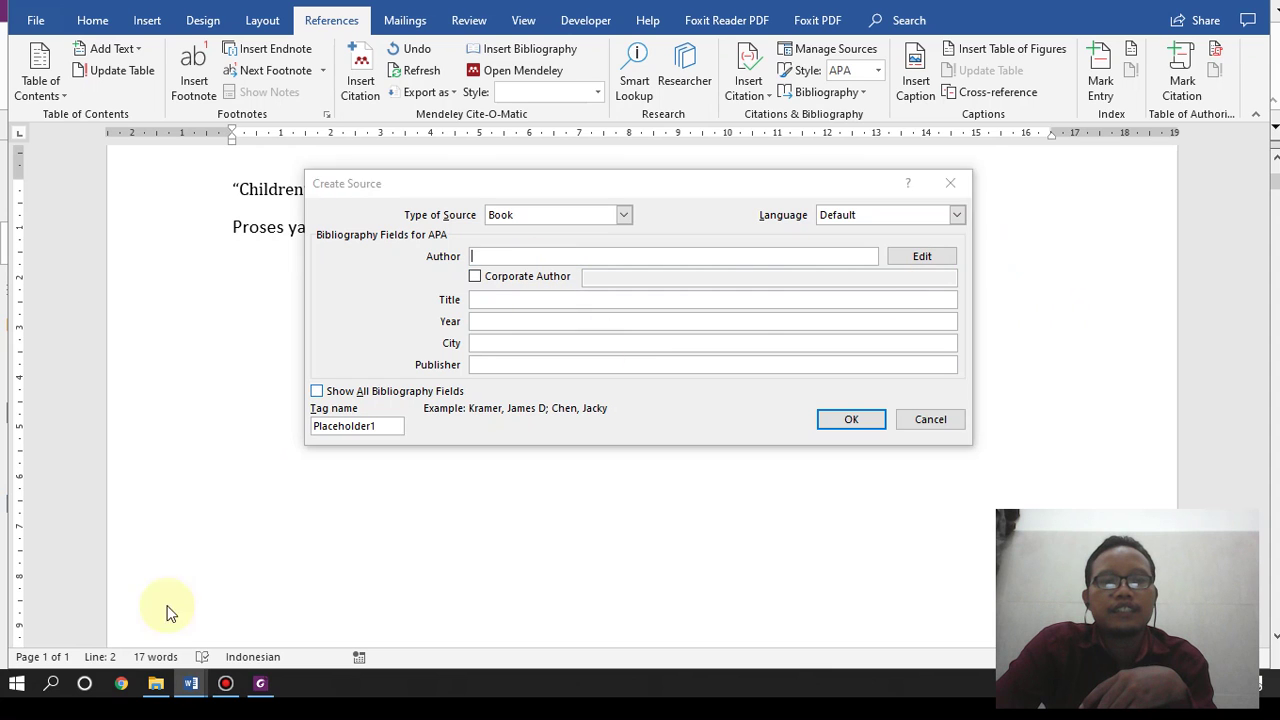
pyautogui.click(260, 683)
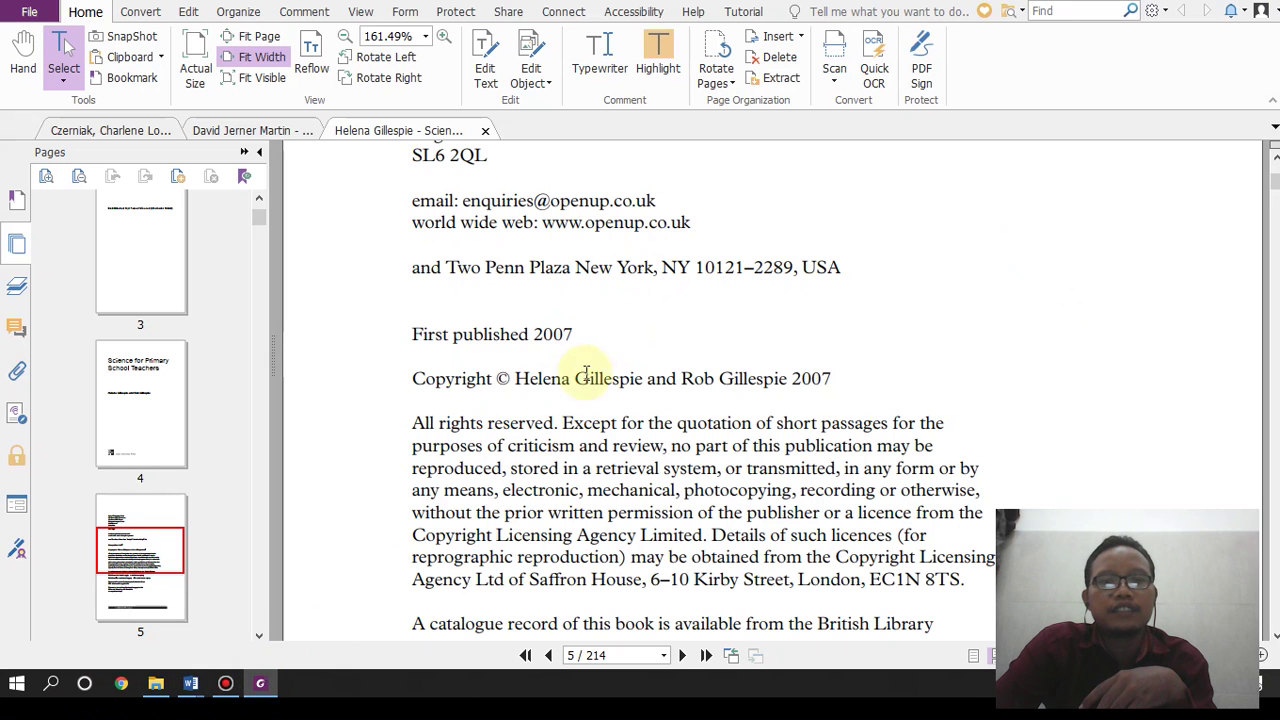
pyautogui.moveTo(519, 376); pyautogui.dragTo(790, 385)
pyautogui.hotkey('ctrl', 'c')
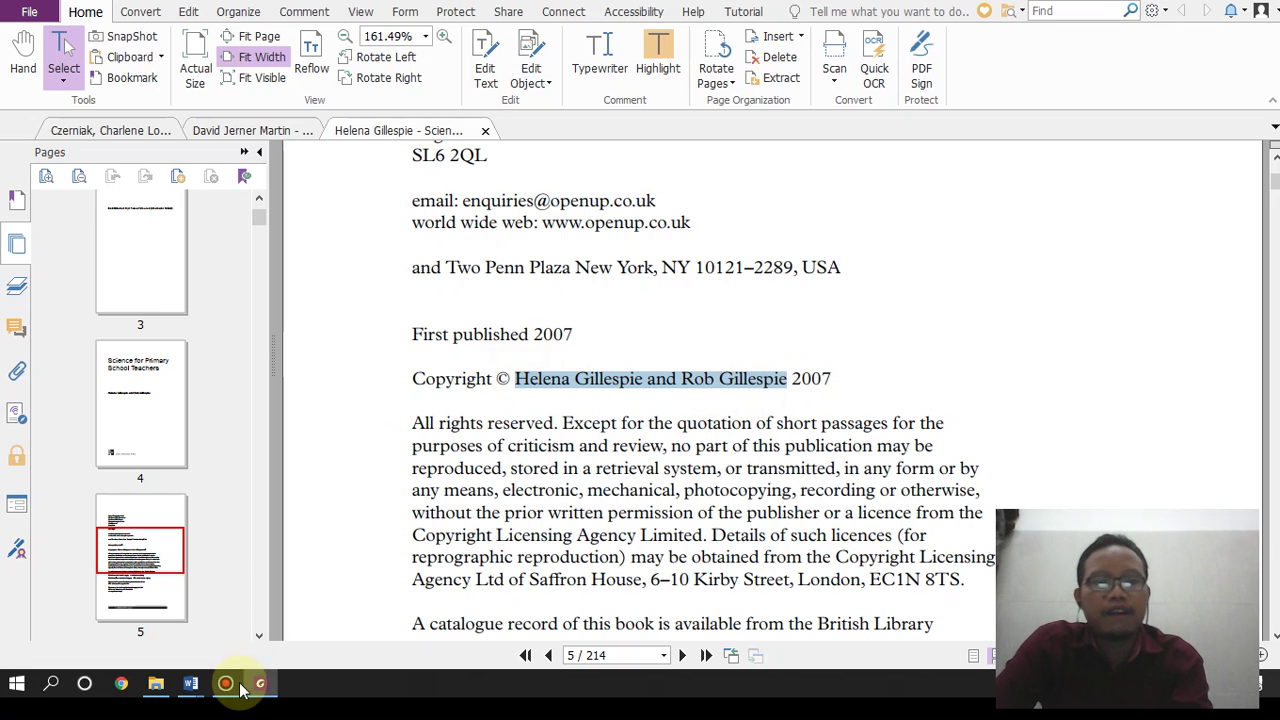
pyautogui.moveTo(205, 690)
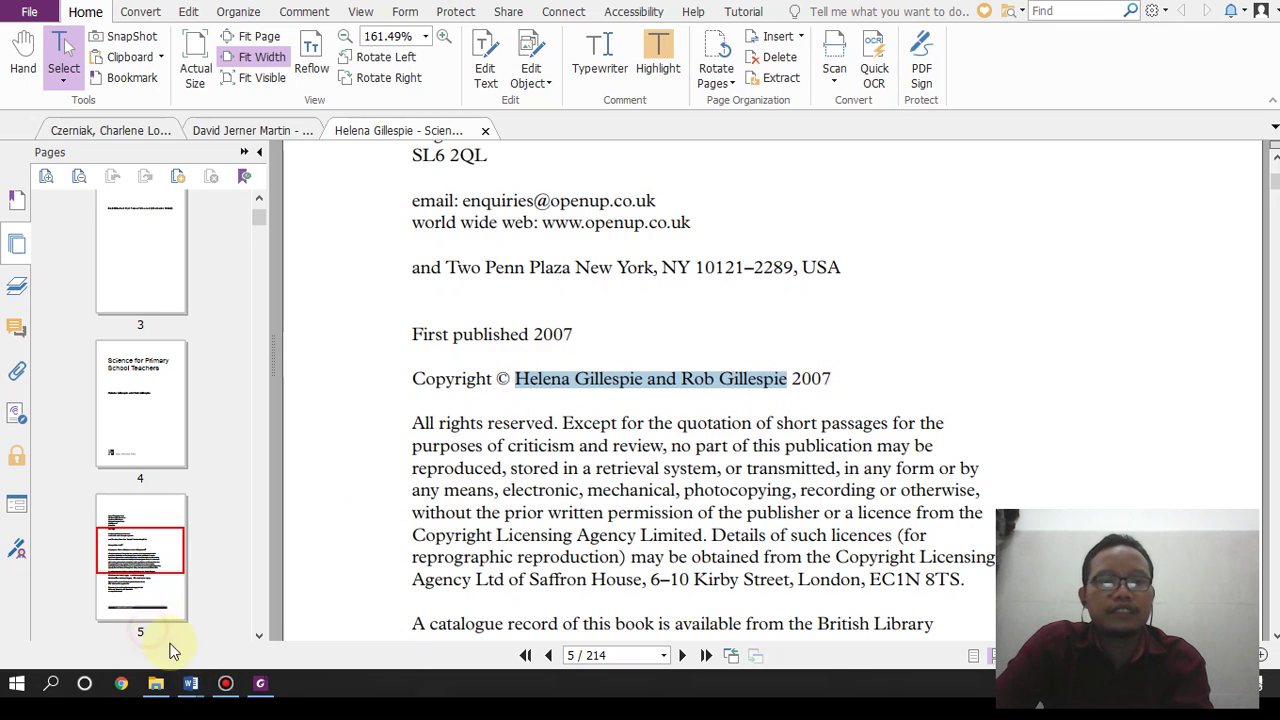
pyautogui.click(300, 624)
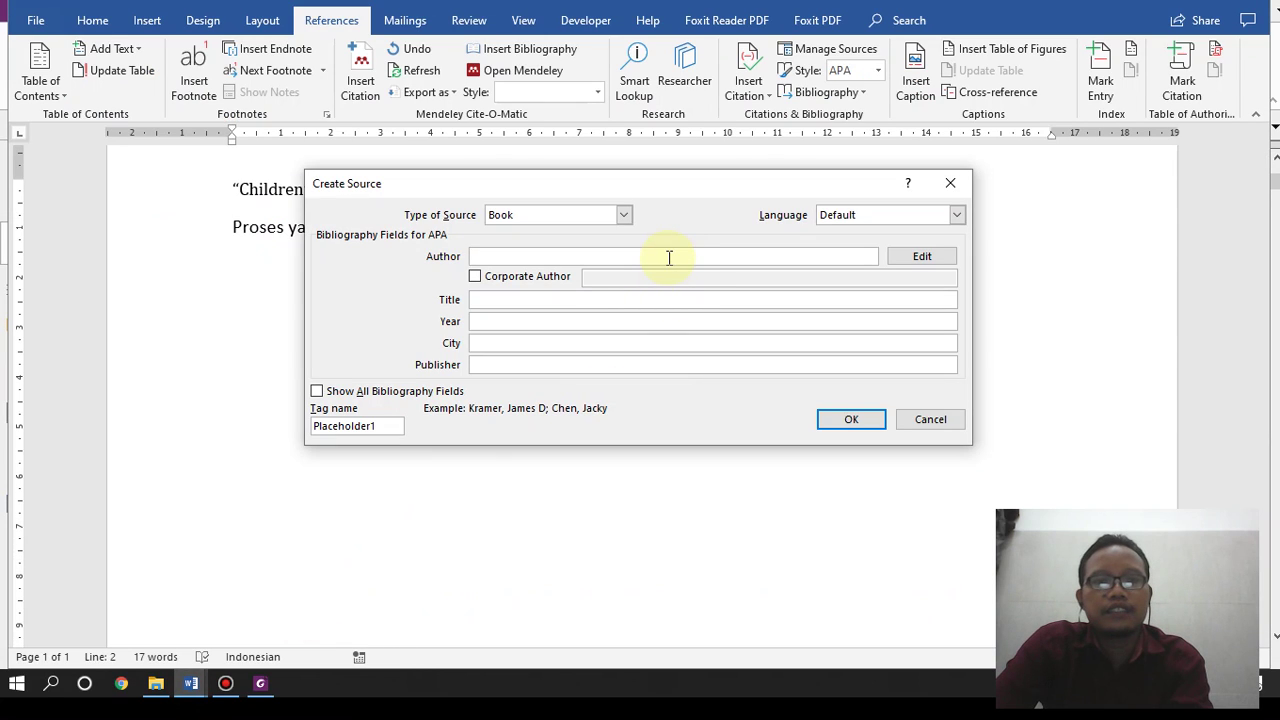
pyautogui.hotkey('ctrl', 'v')
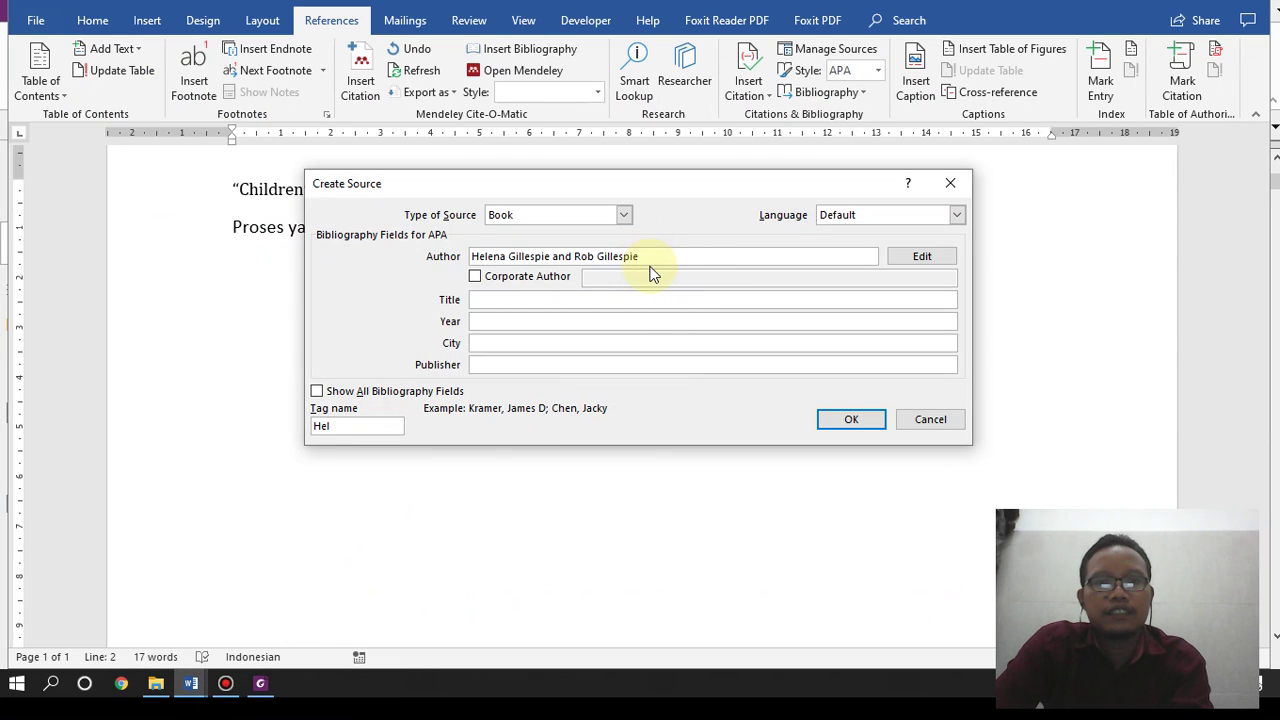
# Step: Check how the pasted authors are split in the name editor, and remove the second author from the Author field
pyautogui.click(930, 264)
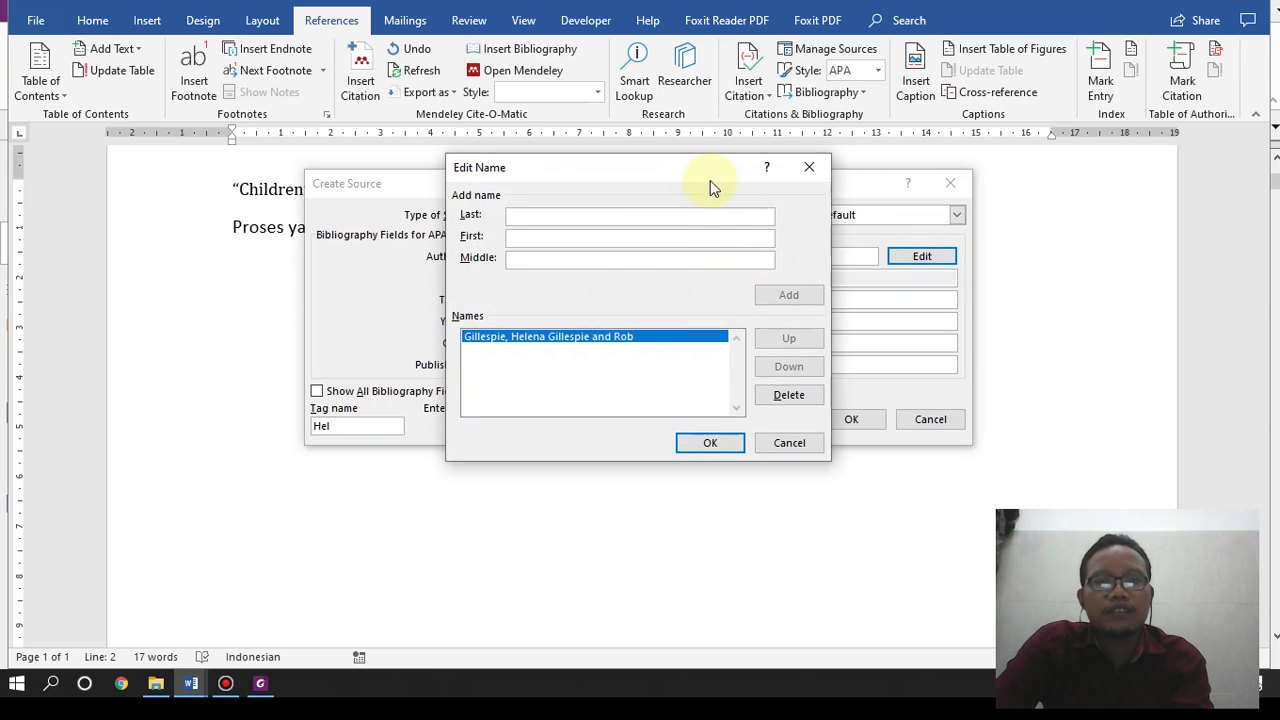
pyautogui.moveTo(691, 166)
pyautogui.mouseDown()
pyautogui.moveTo(749, 245)
pyautogui.moveTo(757, 323)
pyautogui.mouseUp()
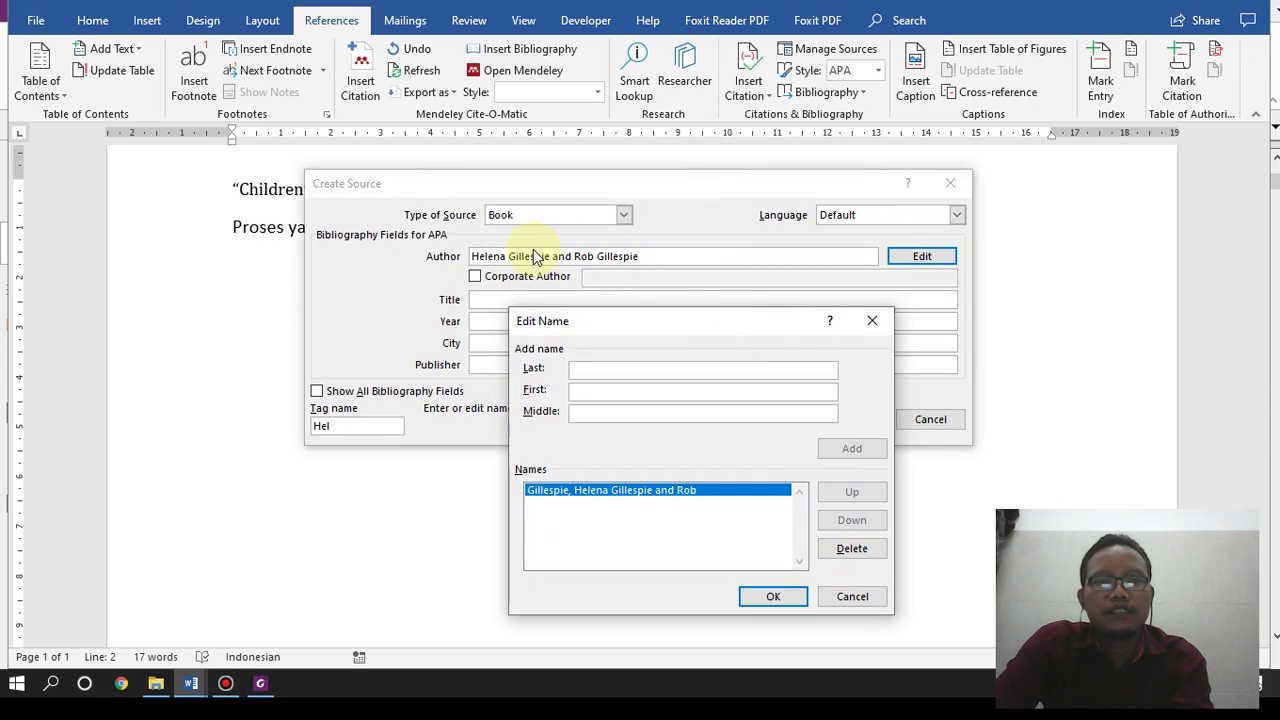
pyautogui.click(882, 333)
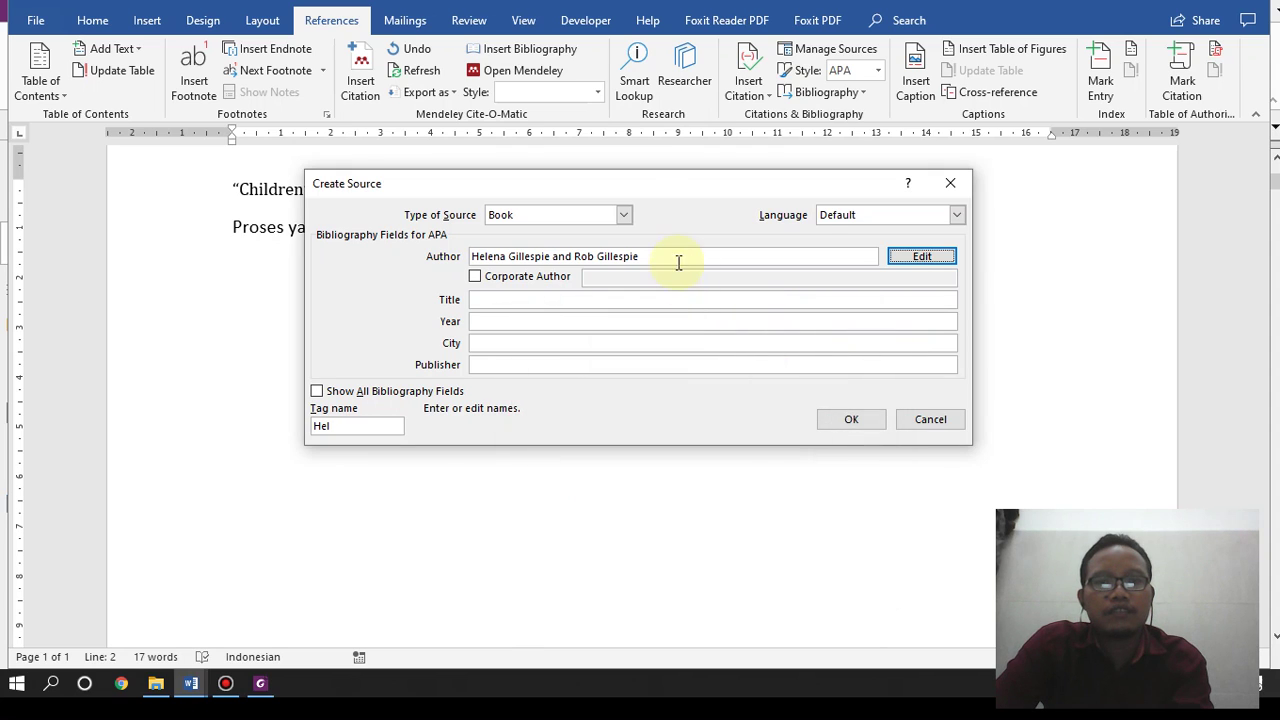
pyautogui.moveTo(668, 253); pyautogui.dragTo(565, 256)
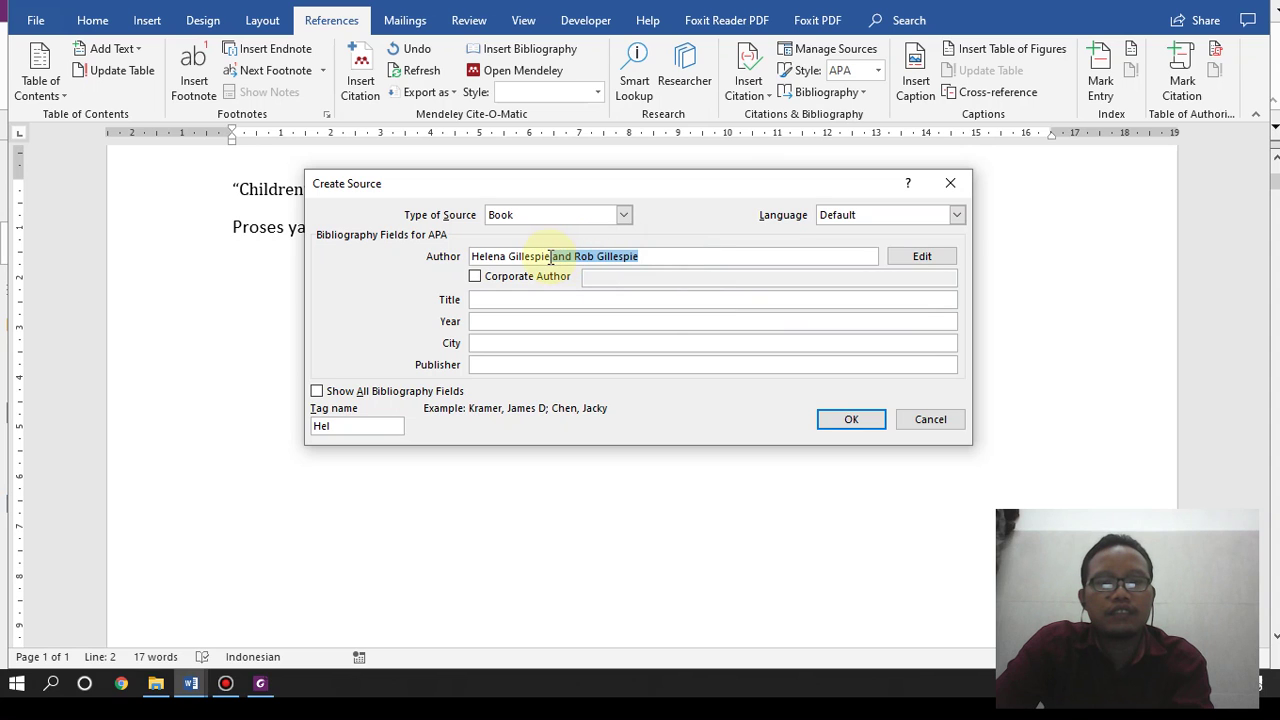
pyautogui.press('BackSpace')
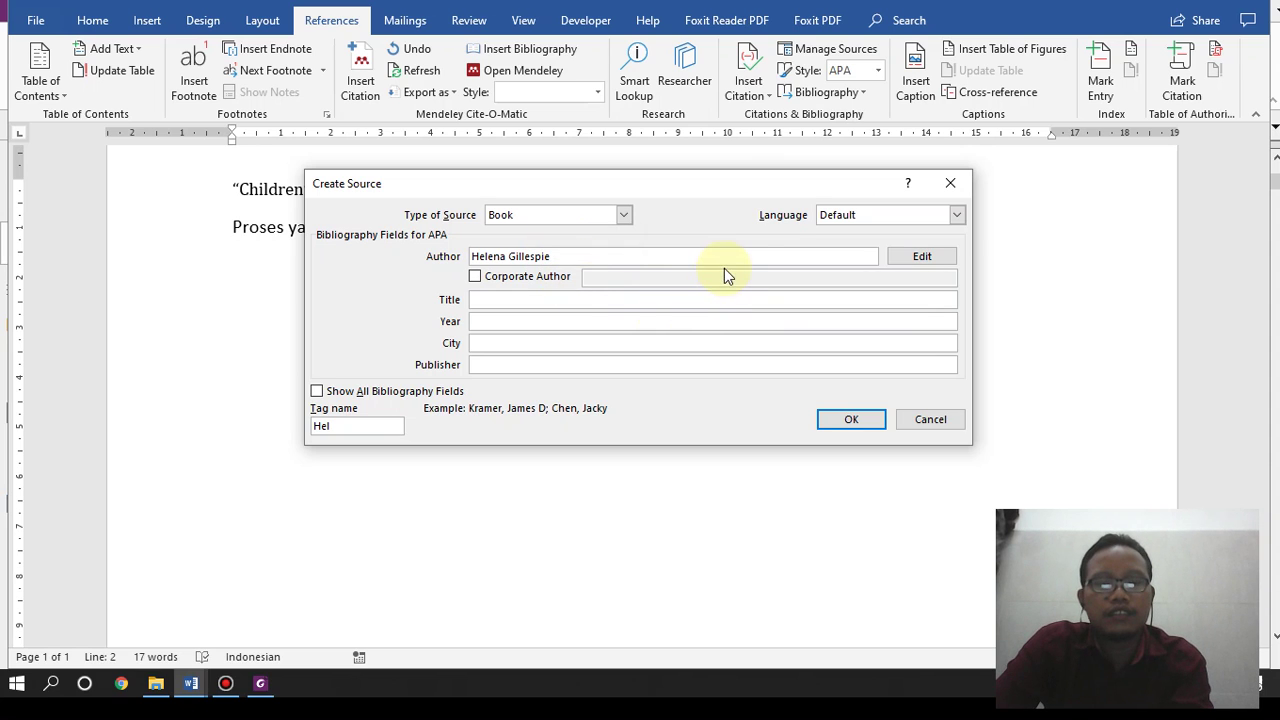
# Step: Try entering both authors as a corporate author with a comma after the first name, and turn Corporate Author off again
pyautogui.click(557, 278)
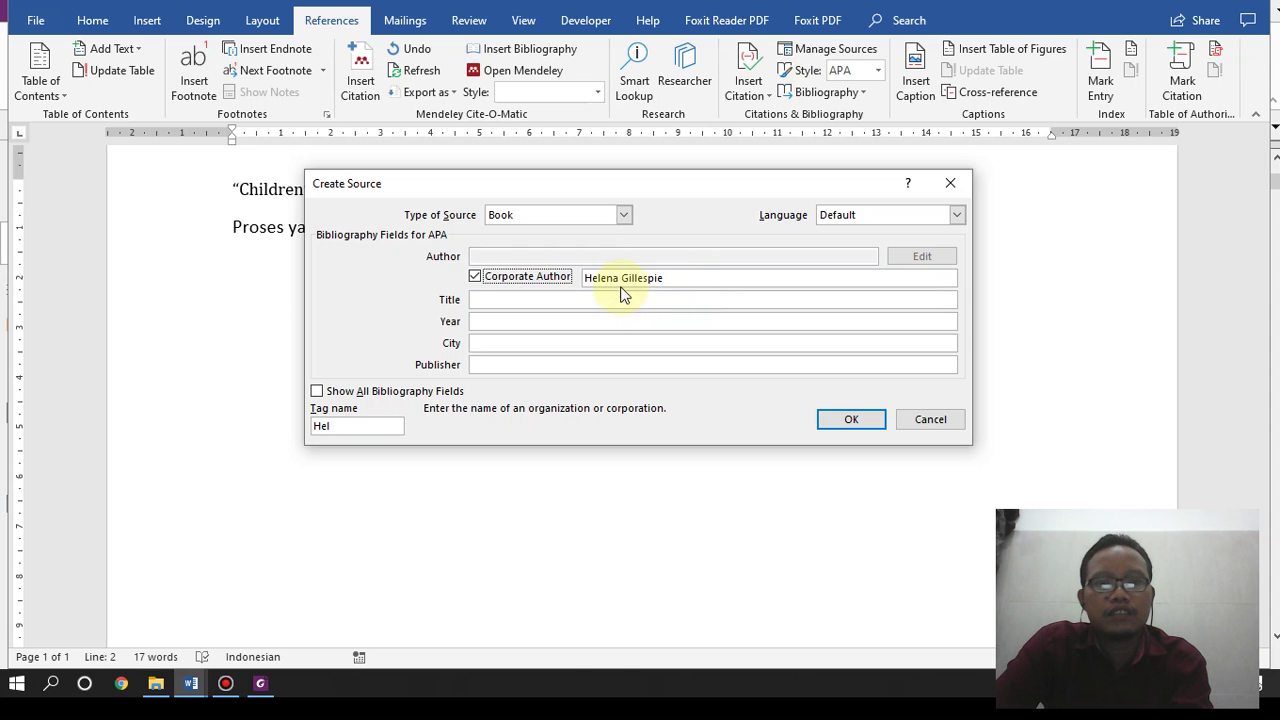
pyautogui.click(697, 278)
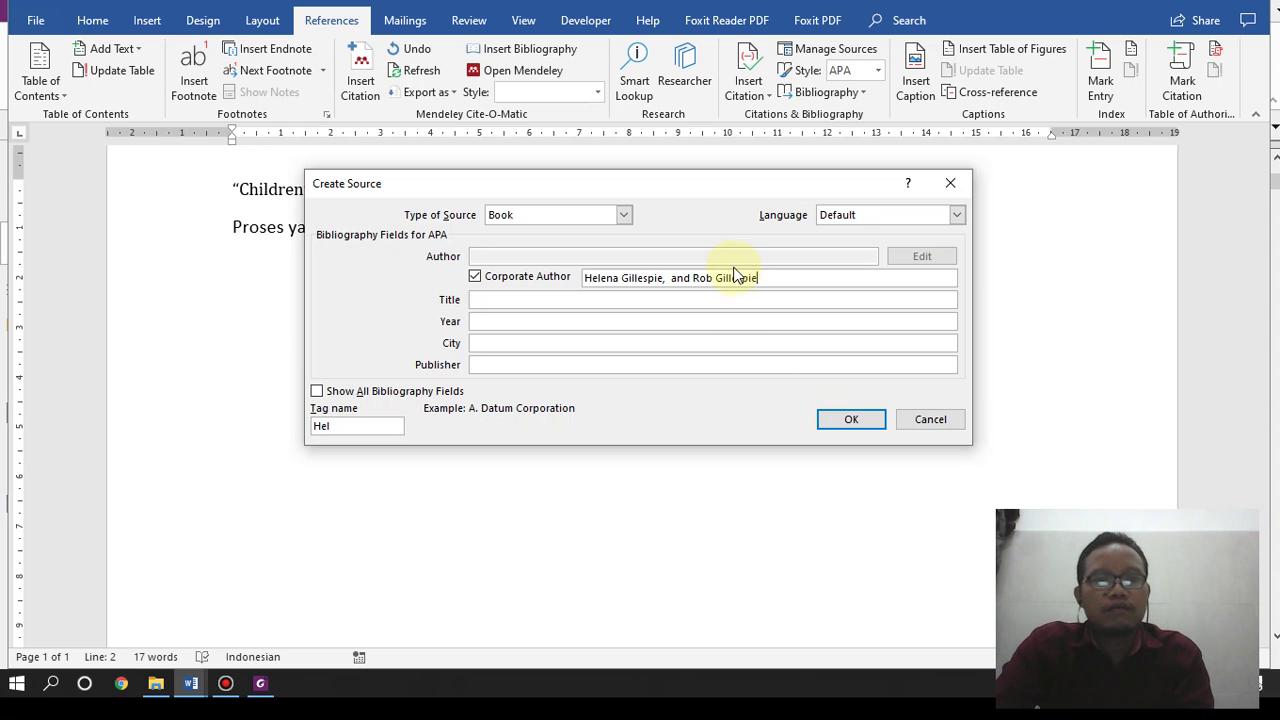
pyautogui.click(475, 276)
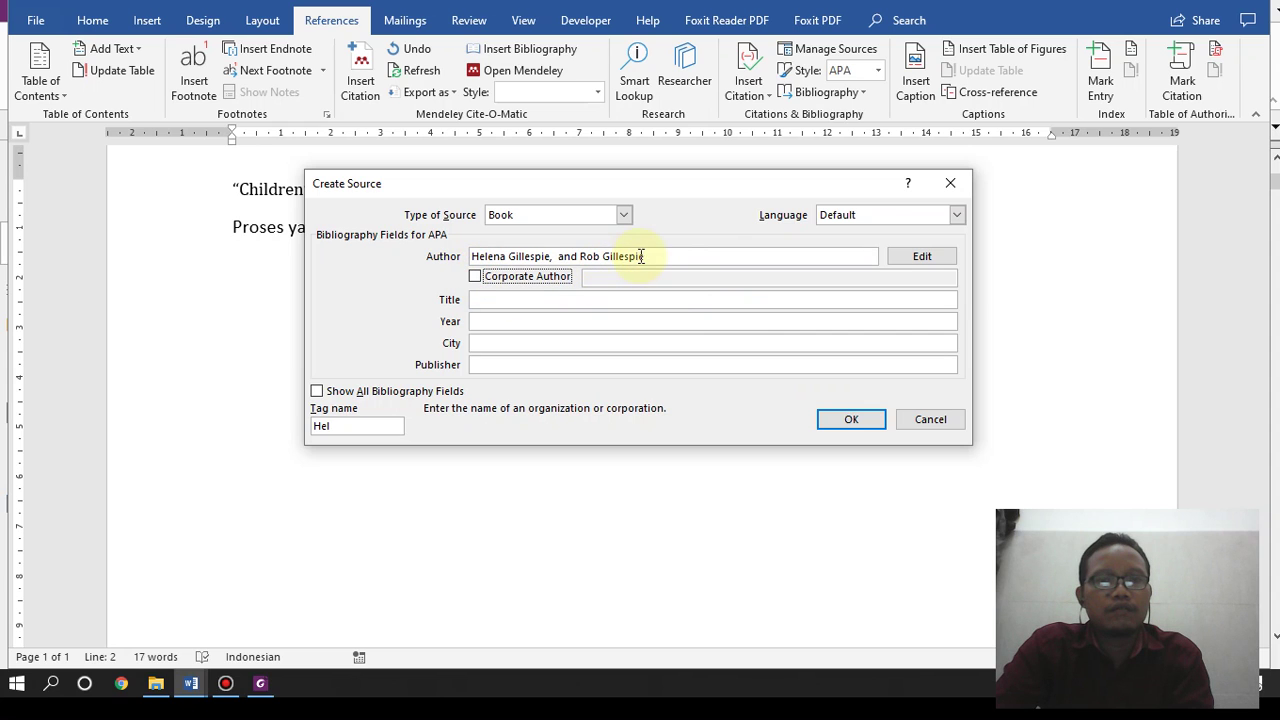
# Step: Remove "and" between the two author names, and clear the whole Author field
pyautogui.click(568, 256)
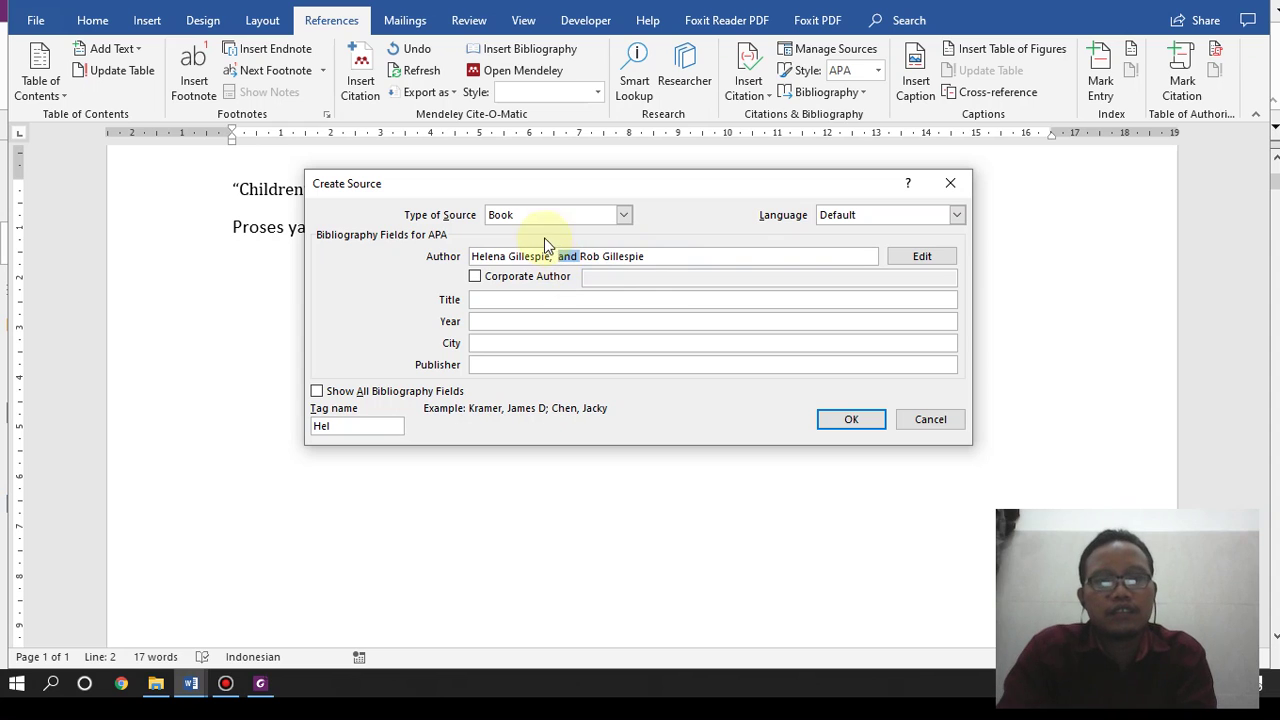
pyautogui.press('BackSpace')
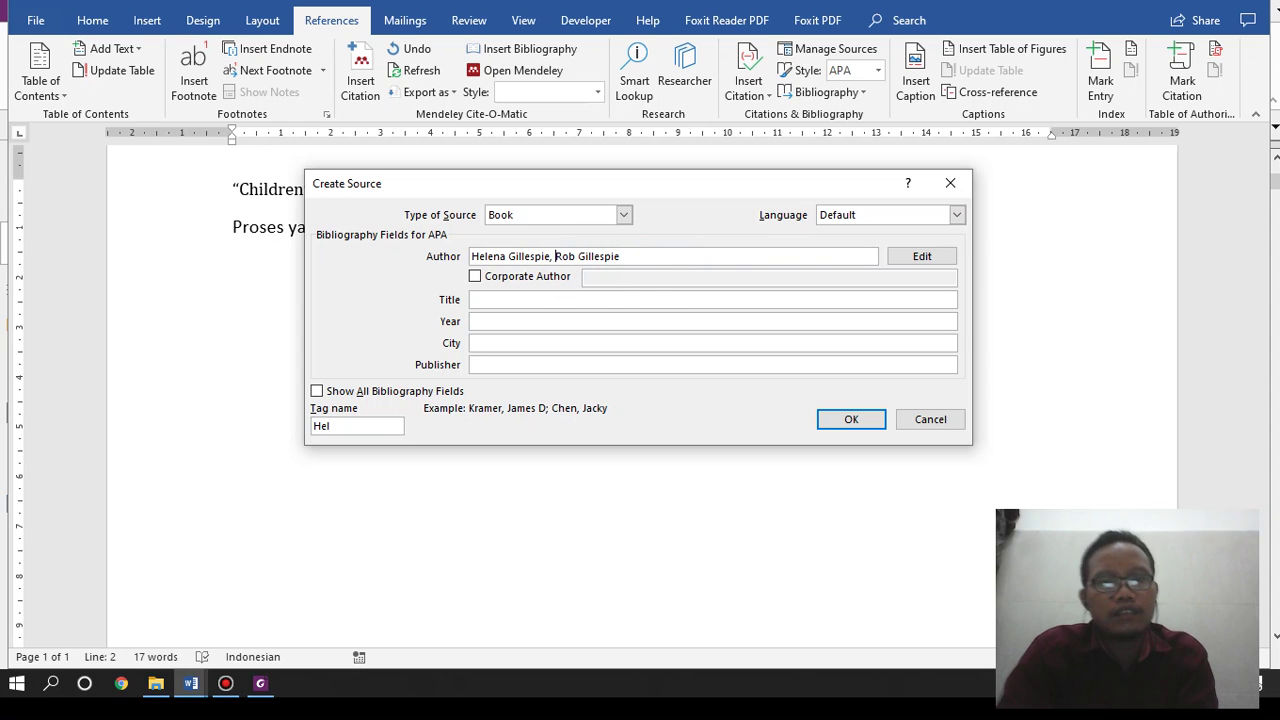
pyautogui.moveTo(621, 256); pyautogui.dragTo(488, 254)
pyautogui.press('BackSpace')
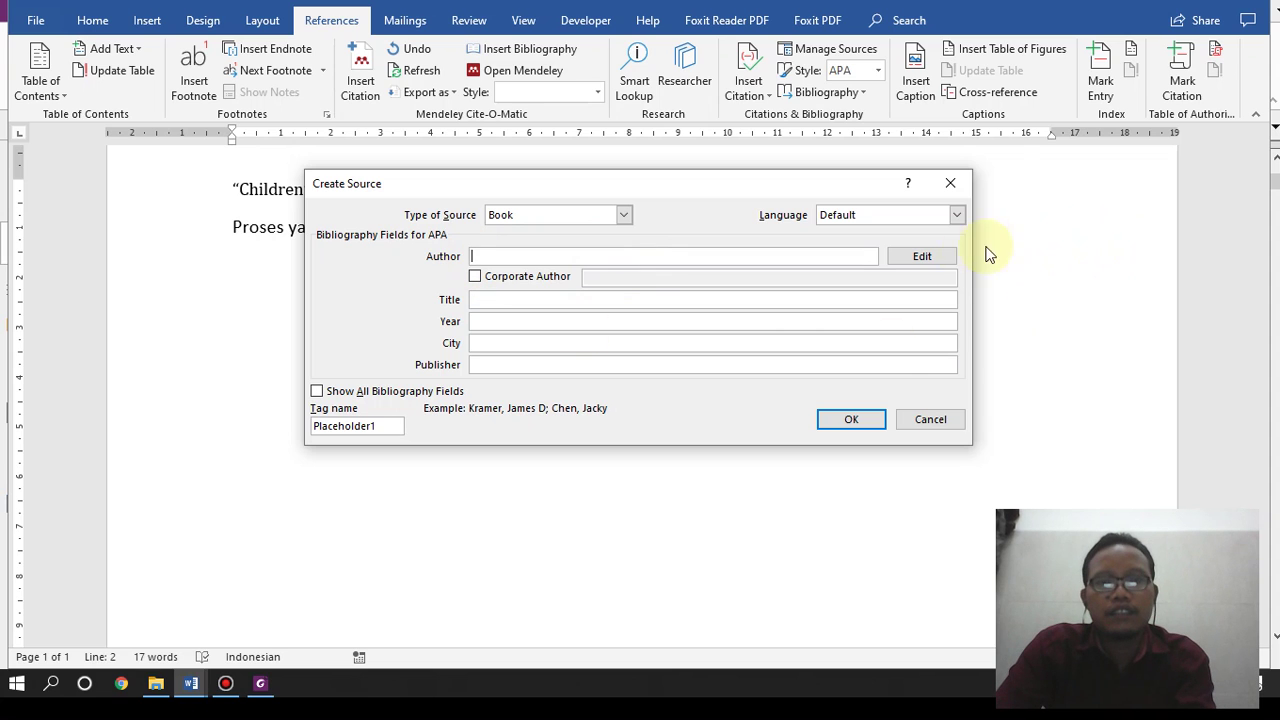
# Step: Open the author name editor and copy the first author's surname from the PDF's copyright page into the last name
pyautogui.click(921, 256)
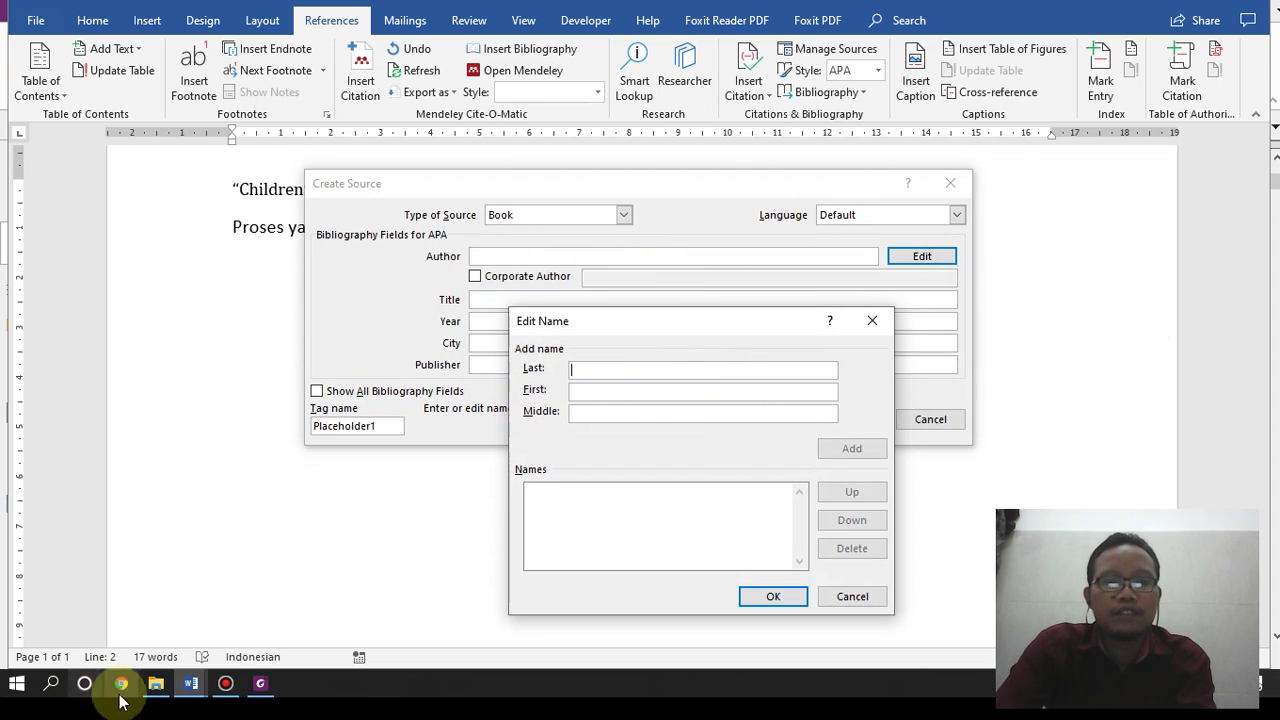
pyautogui.click(260, 683)
pyautogui.click(652, 380)
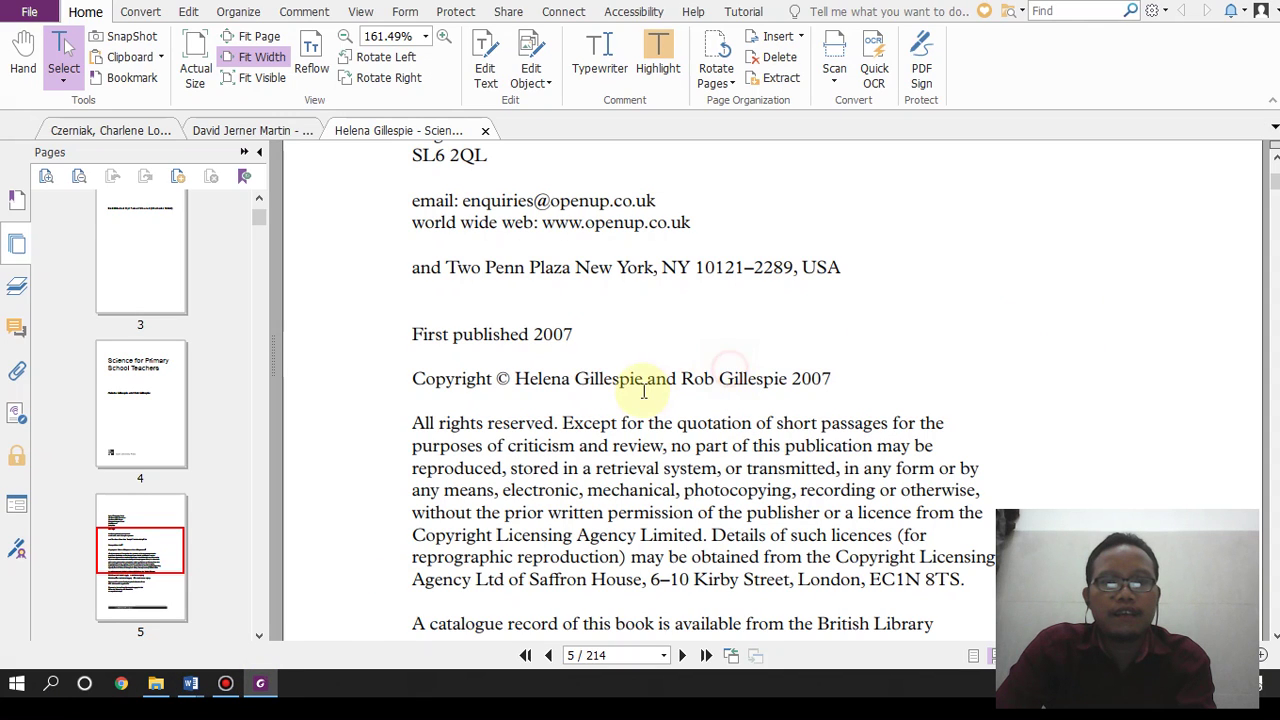
pyautogui.doubleClick(626, 379)
pyautogui.hotkey('ctrl', 'c')
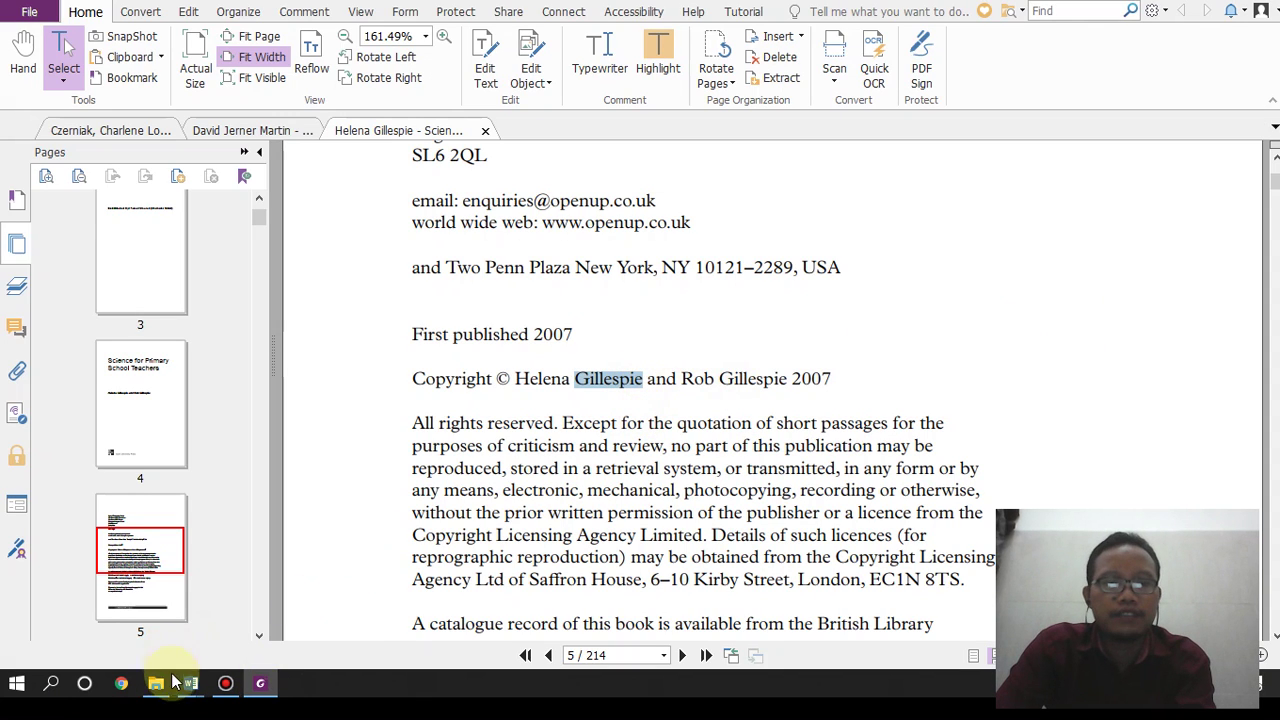
pyautogui.moveTo(192, 681)
pyautogui.click(363, 624)
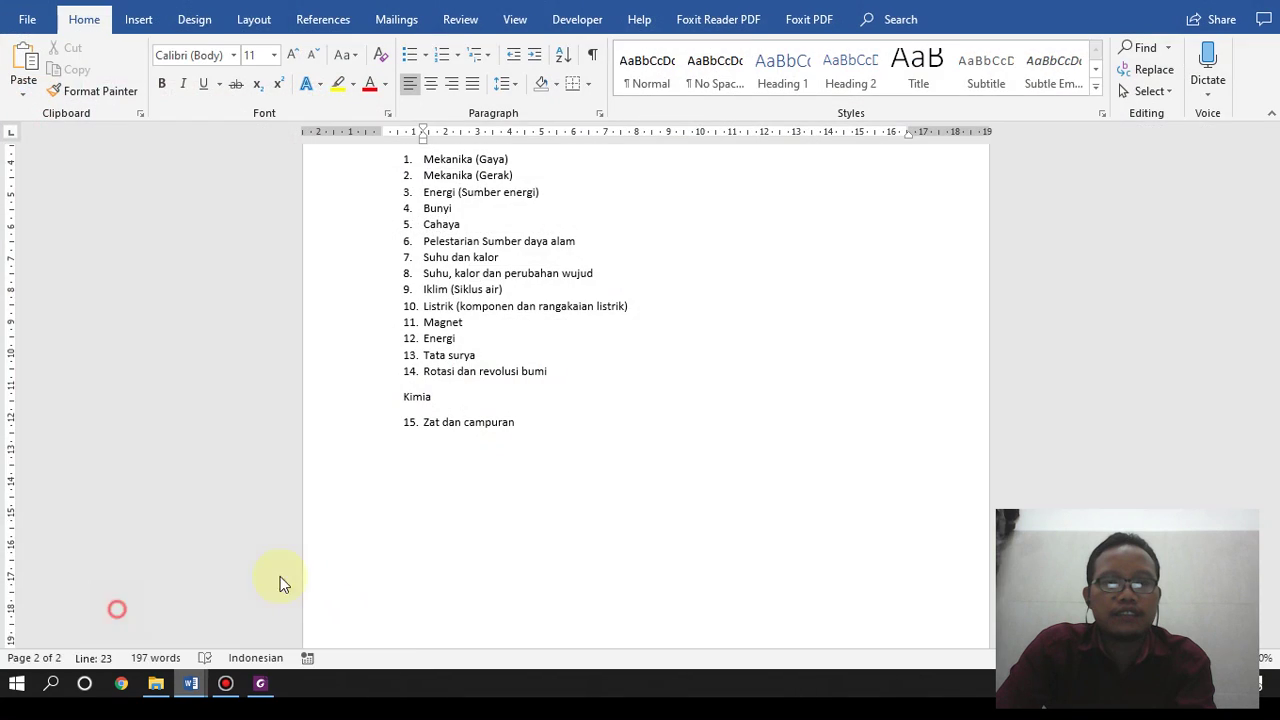
pyautogui.hotkey('ctrl', 'v')
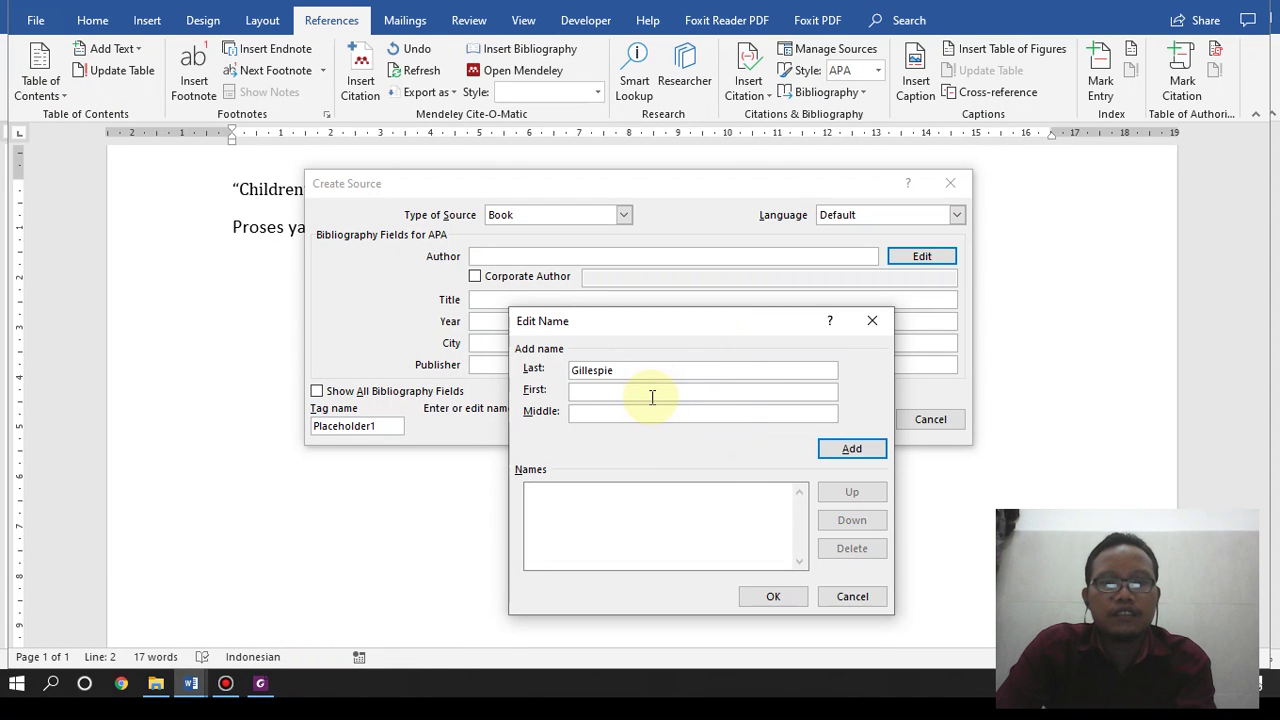
# Step: Copy the first author's first name from the PDF's copyright page into the First field and add this author to the names list
pyautogui.click(260, 683)
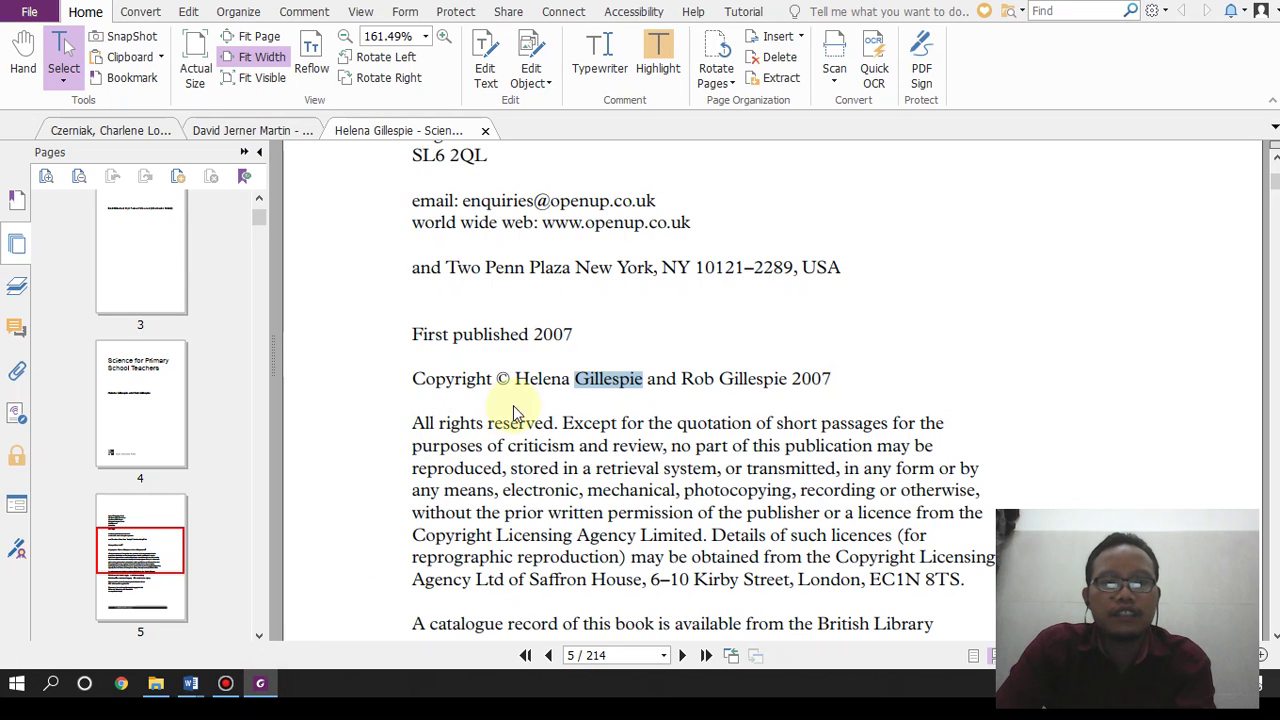
pyautogui.doubleClick(545, 380)
pyautogui.hotkey('ctrl', 'c')
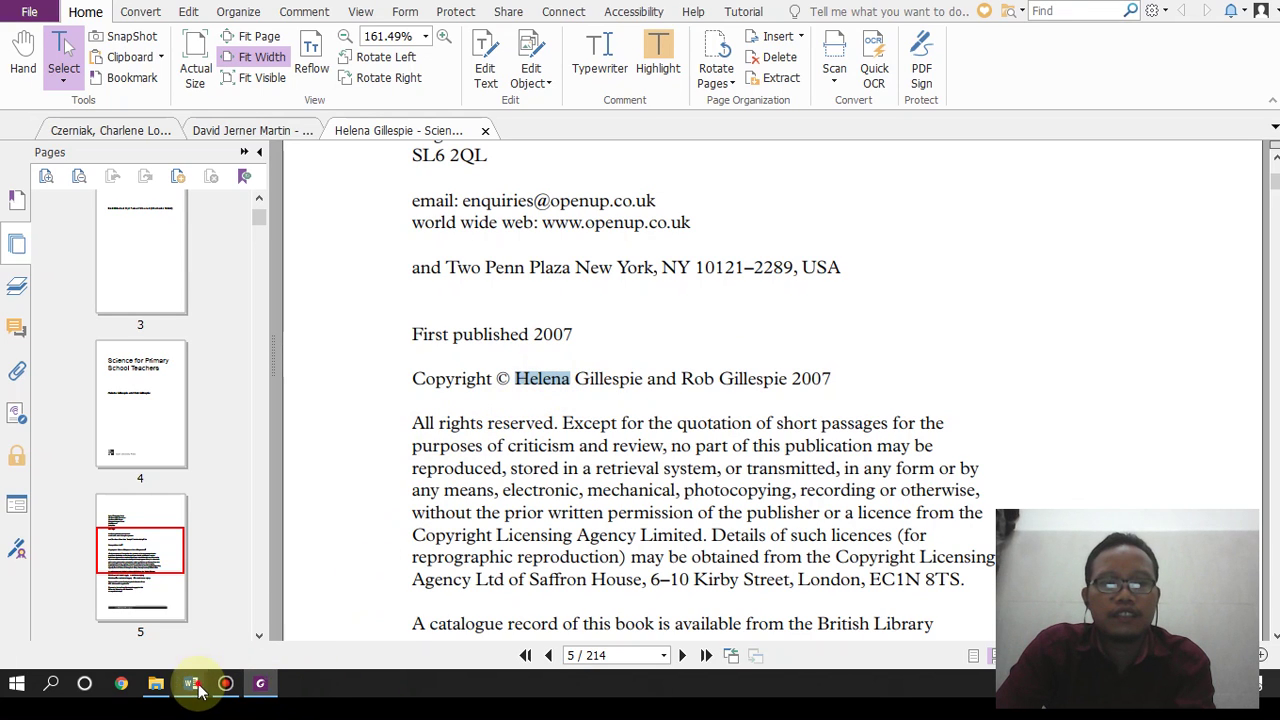
pyautogui.moveTo(191, 683)
pyautogui.click(334, 614)
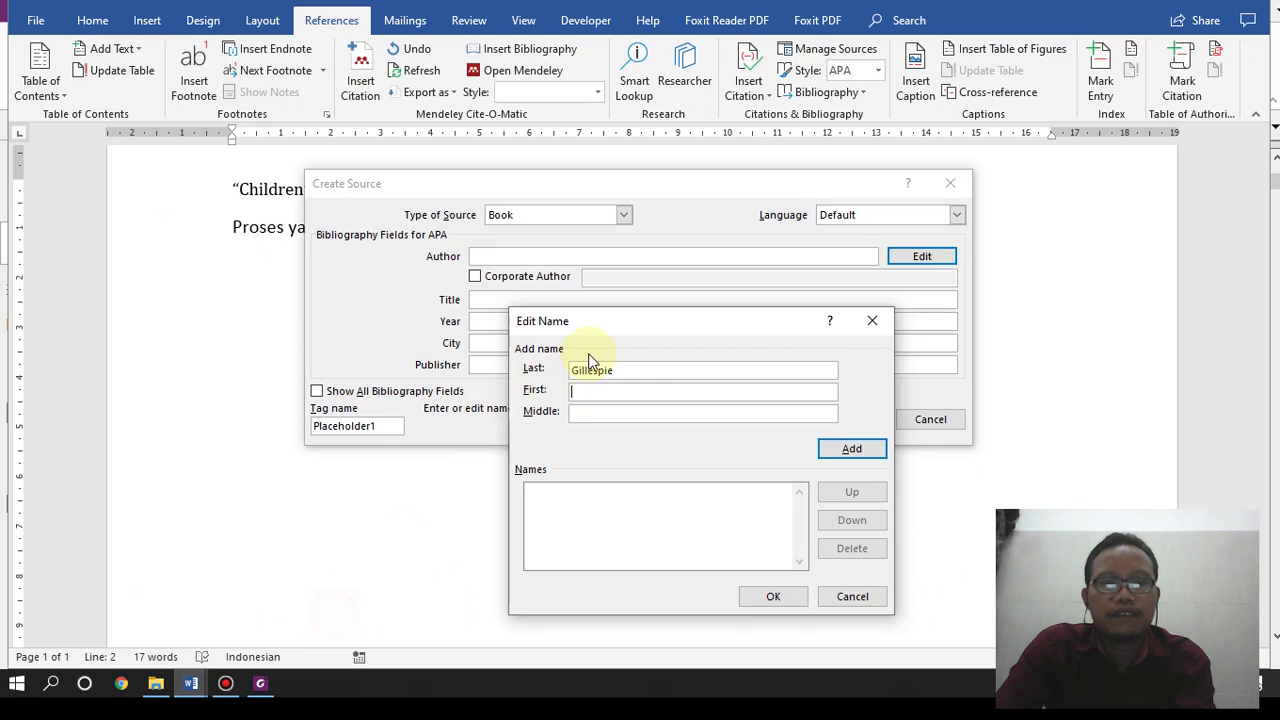
pyautogui.hotkey('ctrl', 'v')
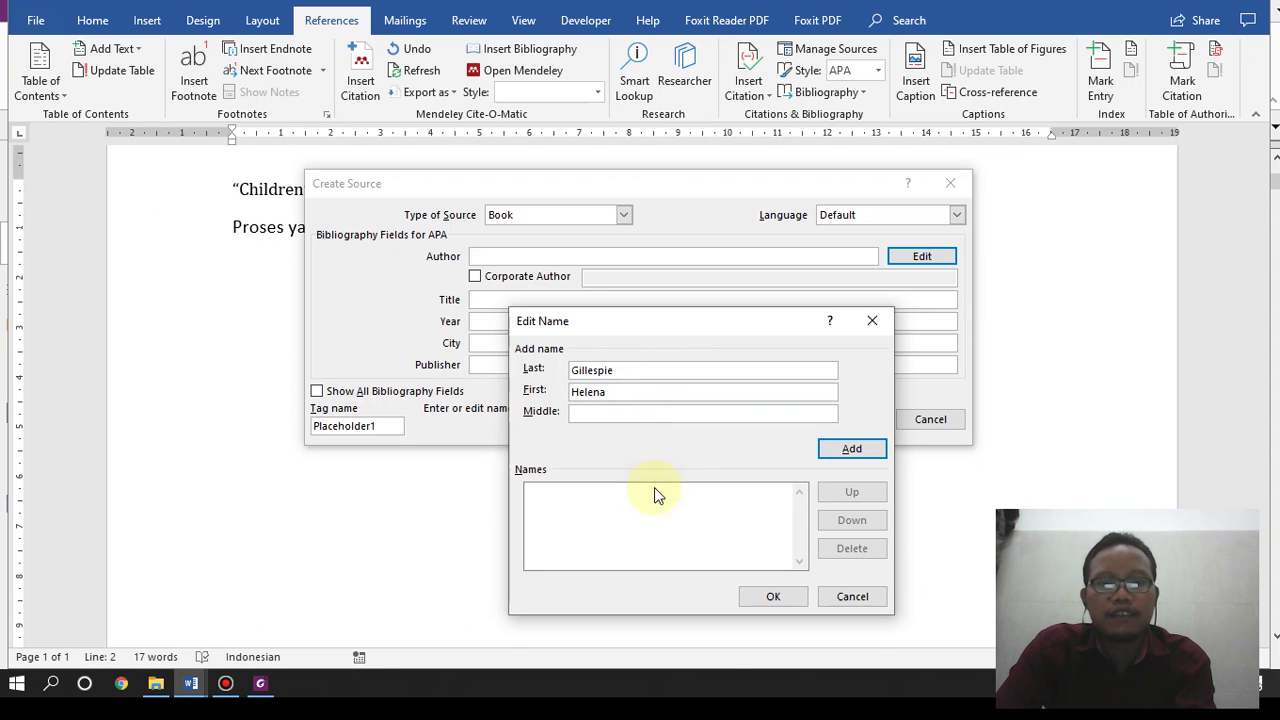
pyautogui.click(852, 449)
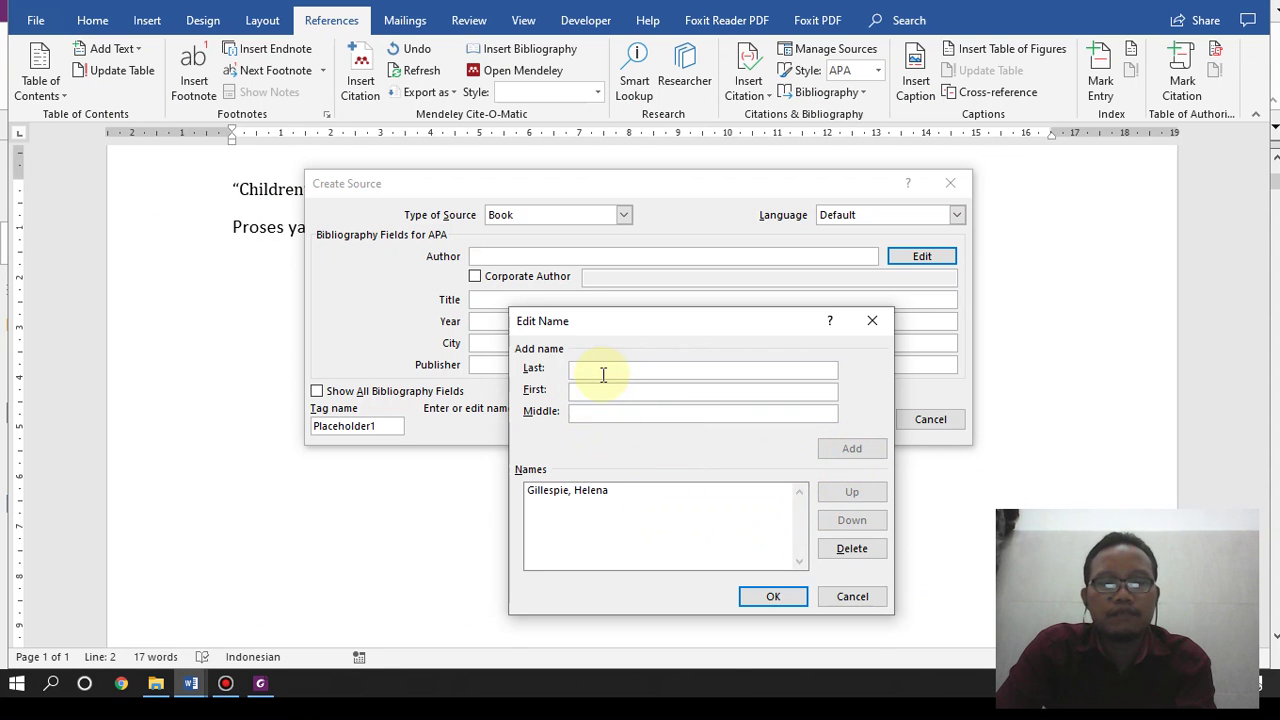
# Step: Copy the second author's surname from the PDF's copyright page into the Last field of the name editor
pyautogui.click(258, 688)
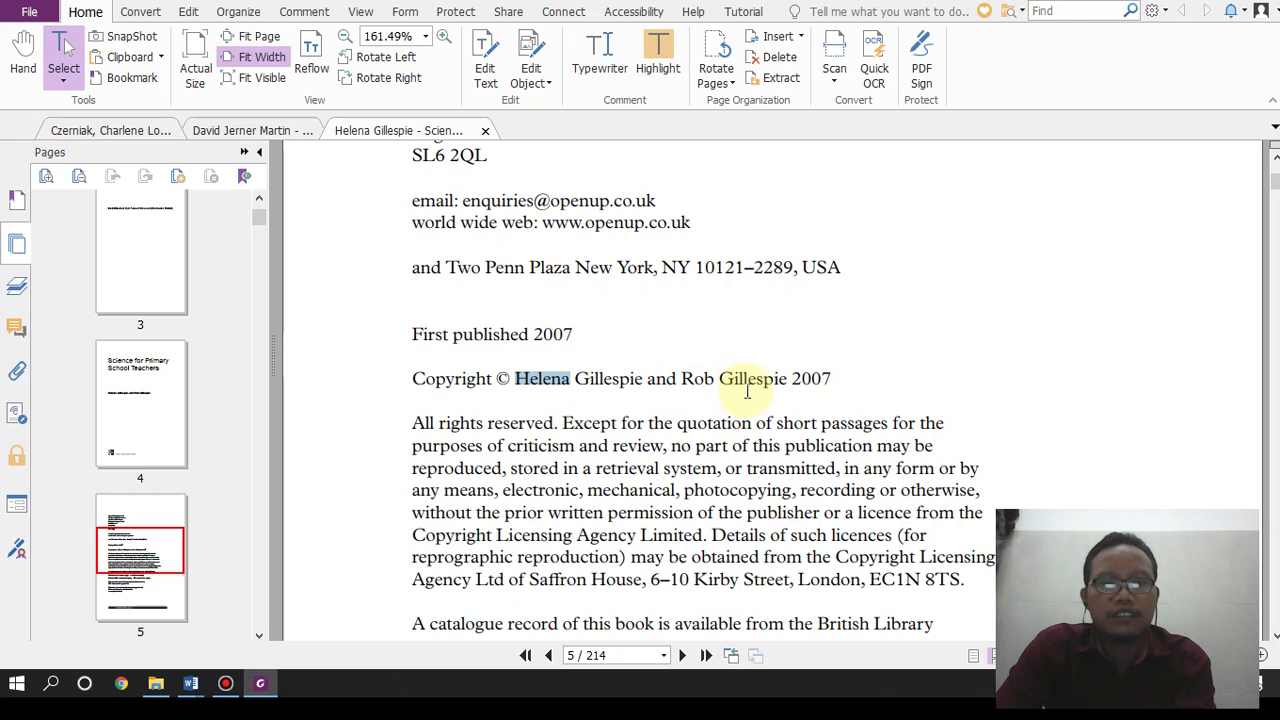
pyautogui.doubleClick(751, 386)
pyautogui.hotkey('ctrl', 'c')
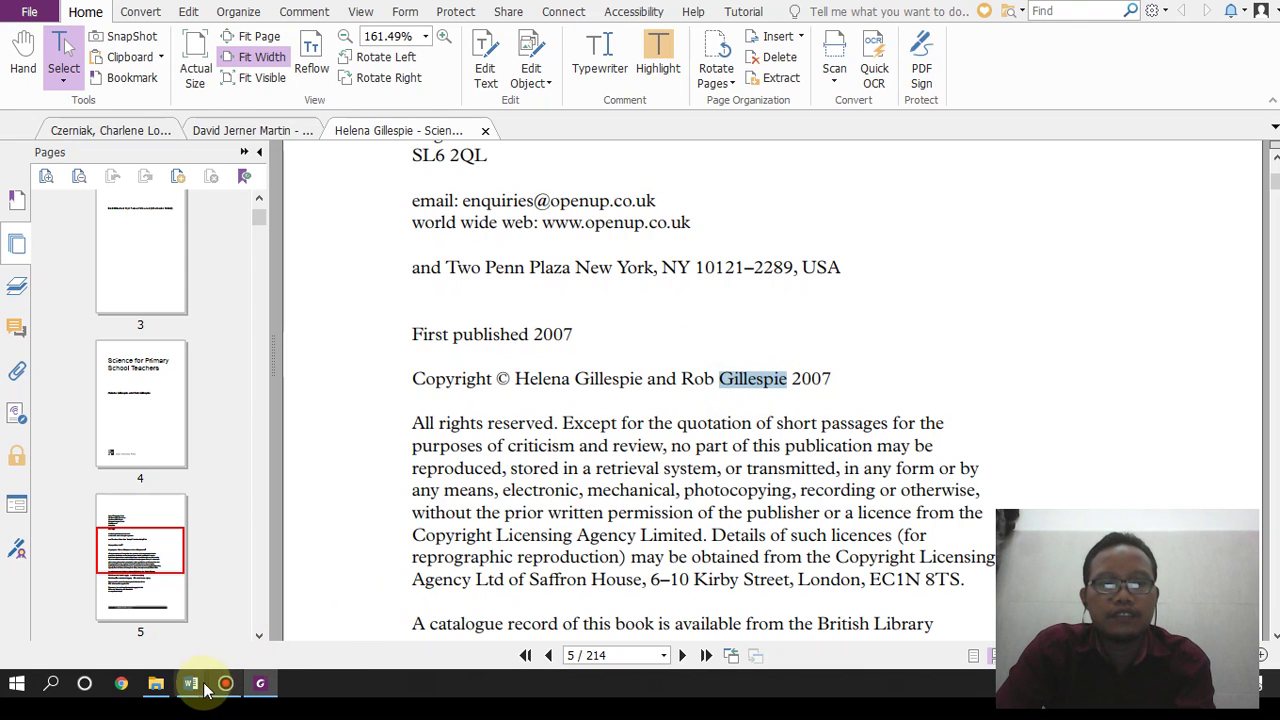
pyautogui.moveTo(192, 685)
pyautogui.click(331, 608)
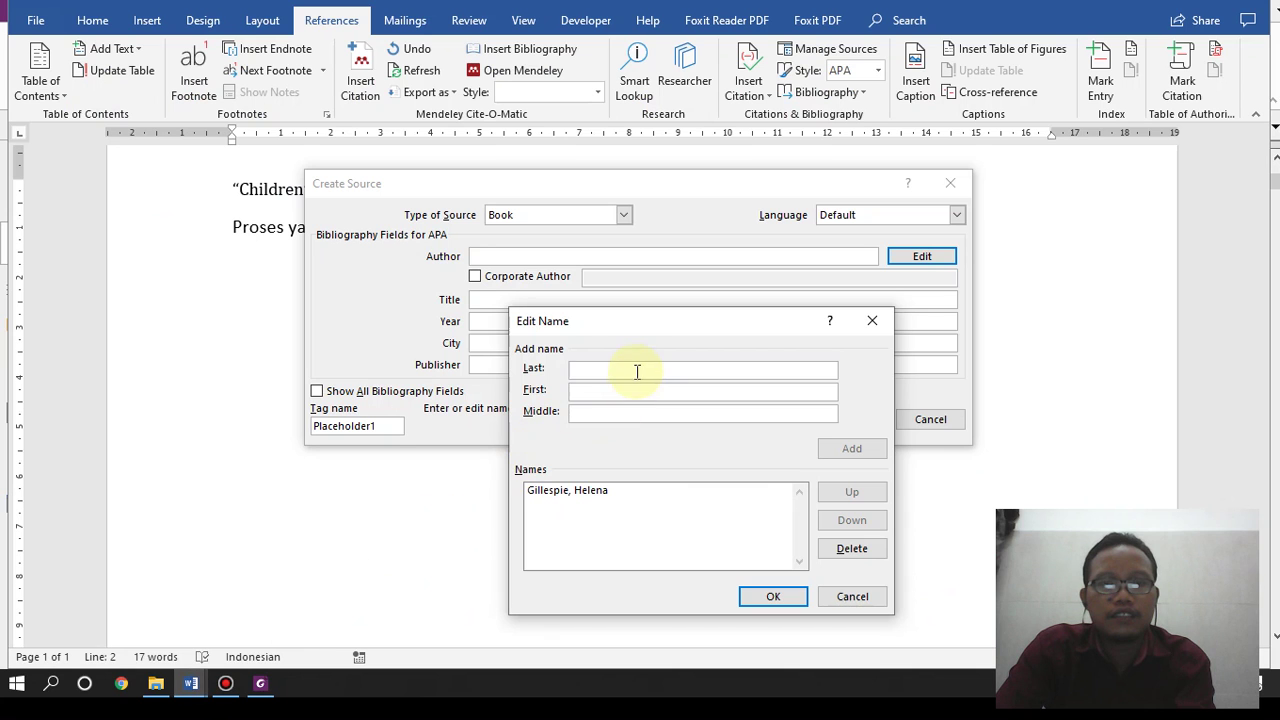
pyautogui.hotkey('ctrl', 'v')
# Step: Copy the second author's first name from the PDF into the First field, add this author, and accept the two-author list
pyautogui.click(260, 684)
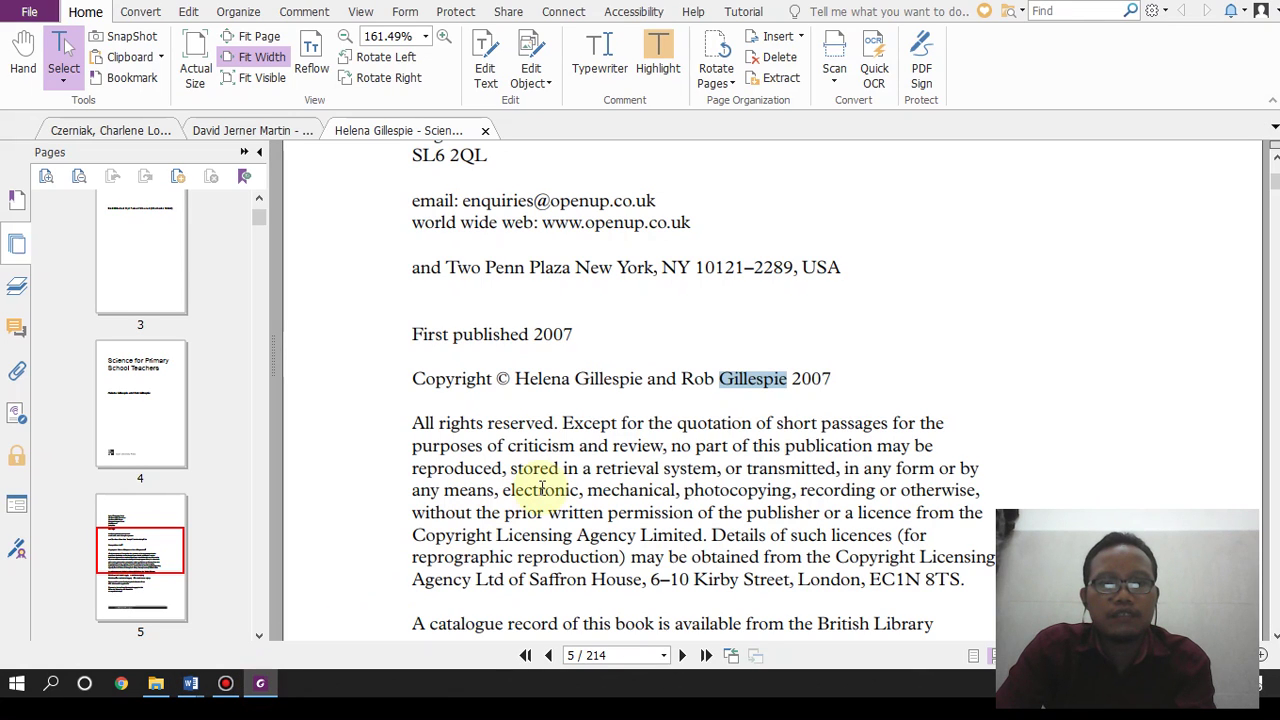
pyautogui.doubleClick(700, 378)
pyautogui.hotkey('ctrl', 'c')
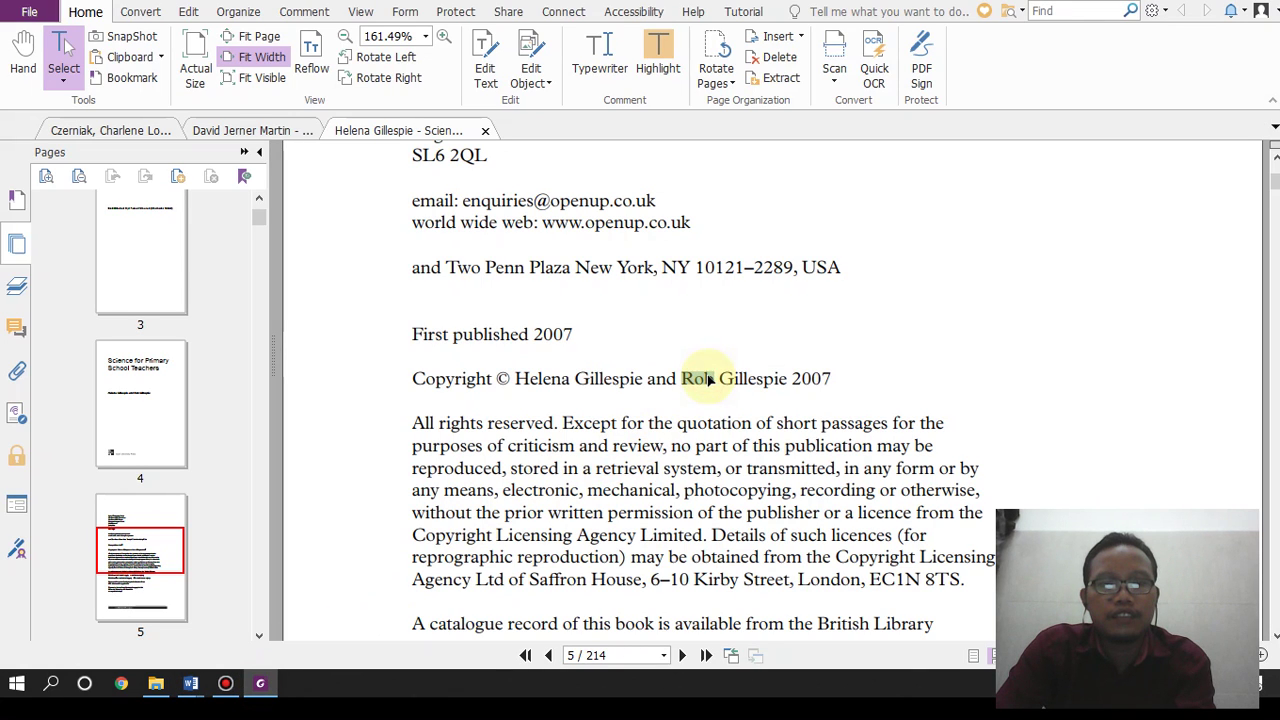
pyautogui.moveTo(195, 686)
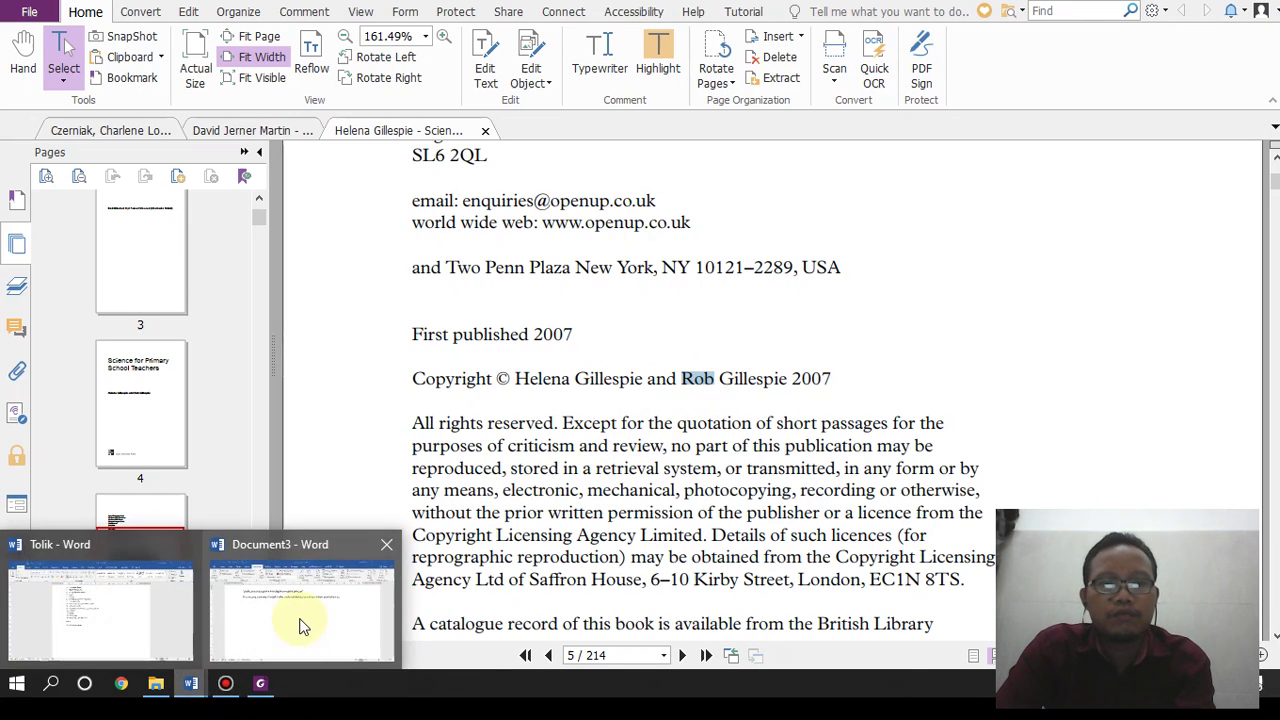
pyautogui.click(300, 620)
pyautogui.hotkey('ctrl', 'v')
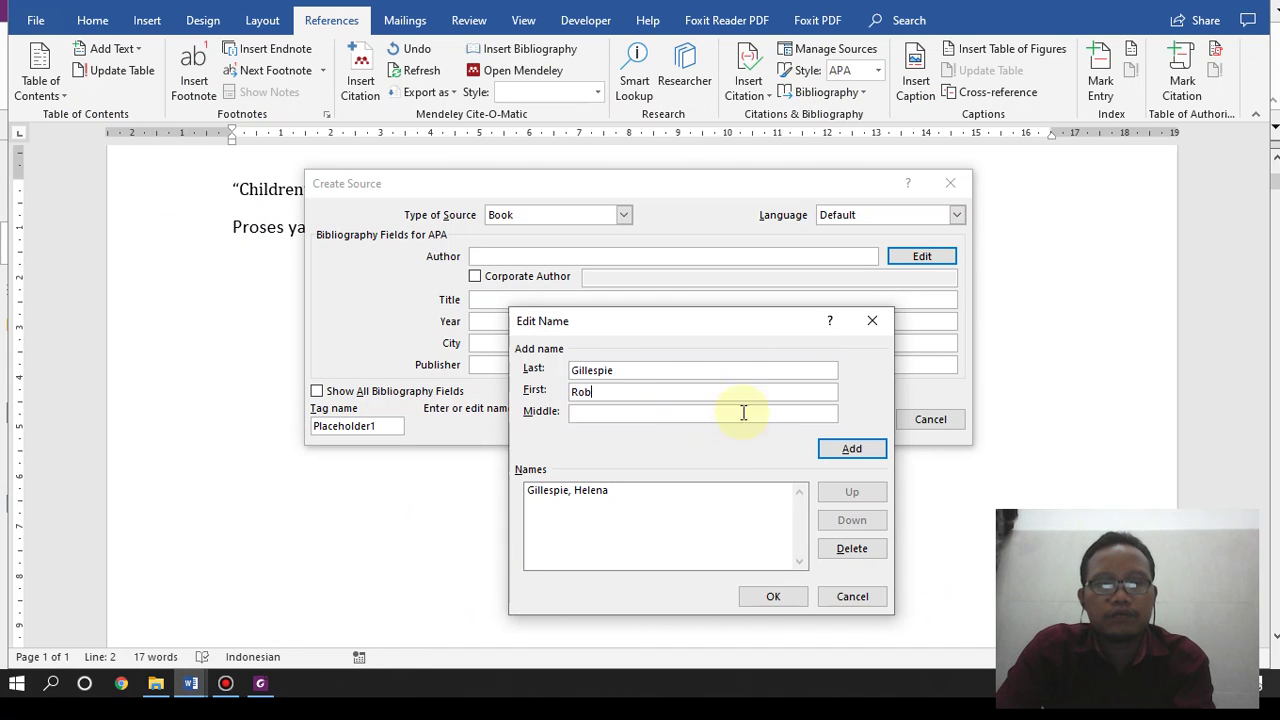
pyautogui.click(855, 449)
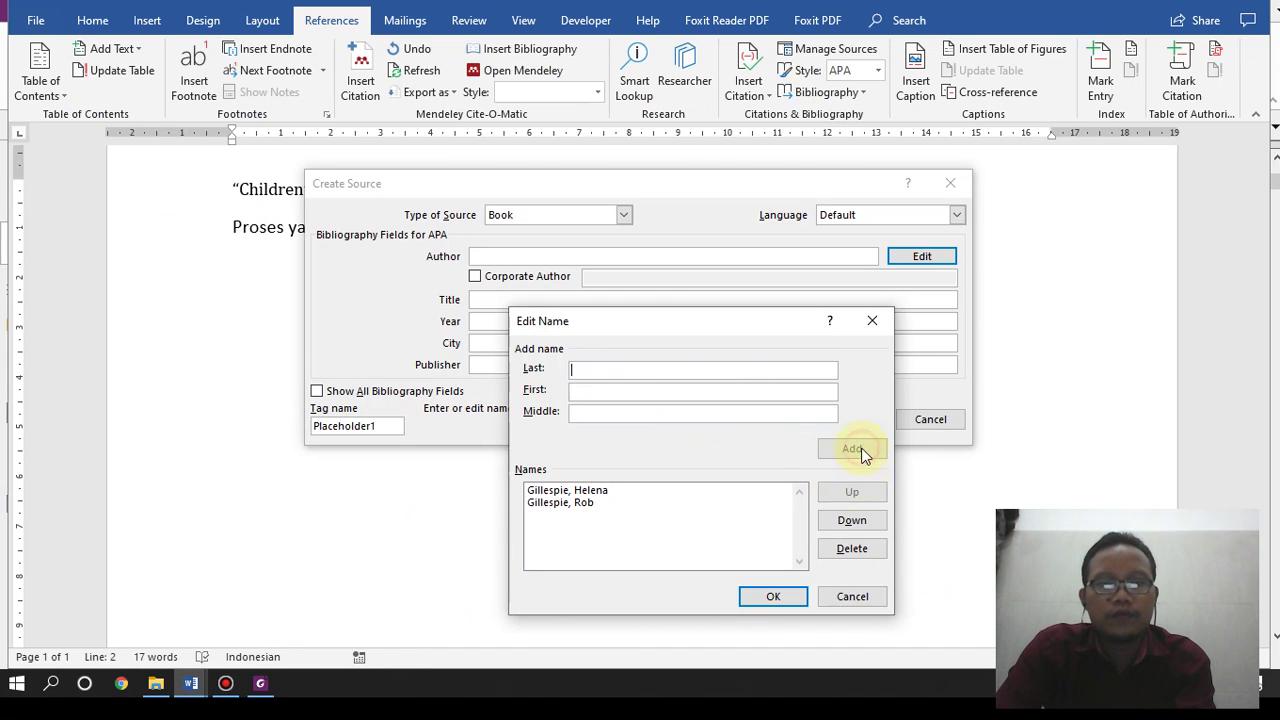
pyautogui.click(752, 598)
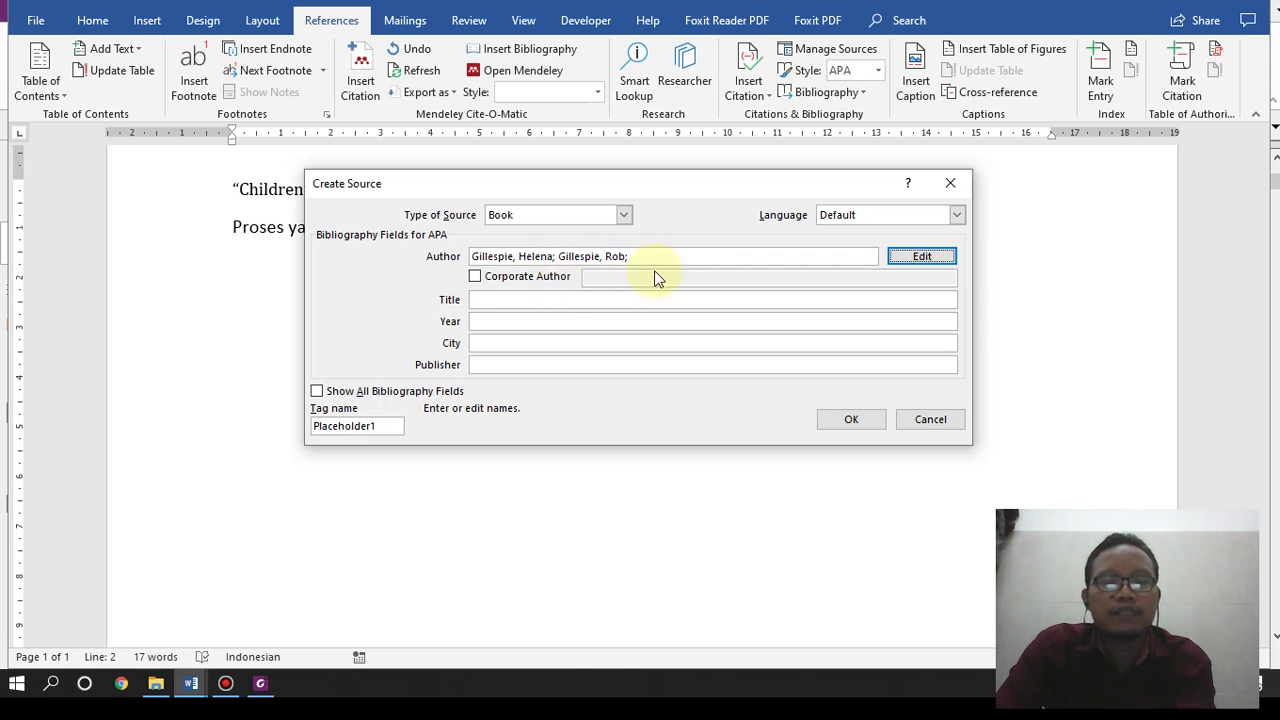
# Step: Transfer the book title from the PDF's title page into the source's Title field as "Science for Primary"
pyautogui.click(559, 300)
pyautogui.click(259, 684)
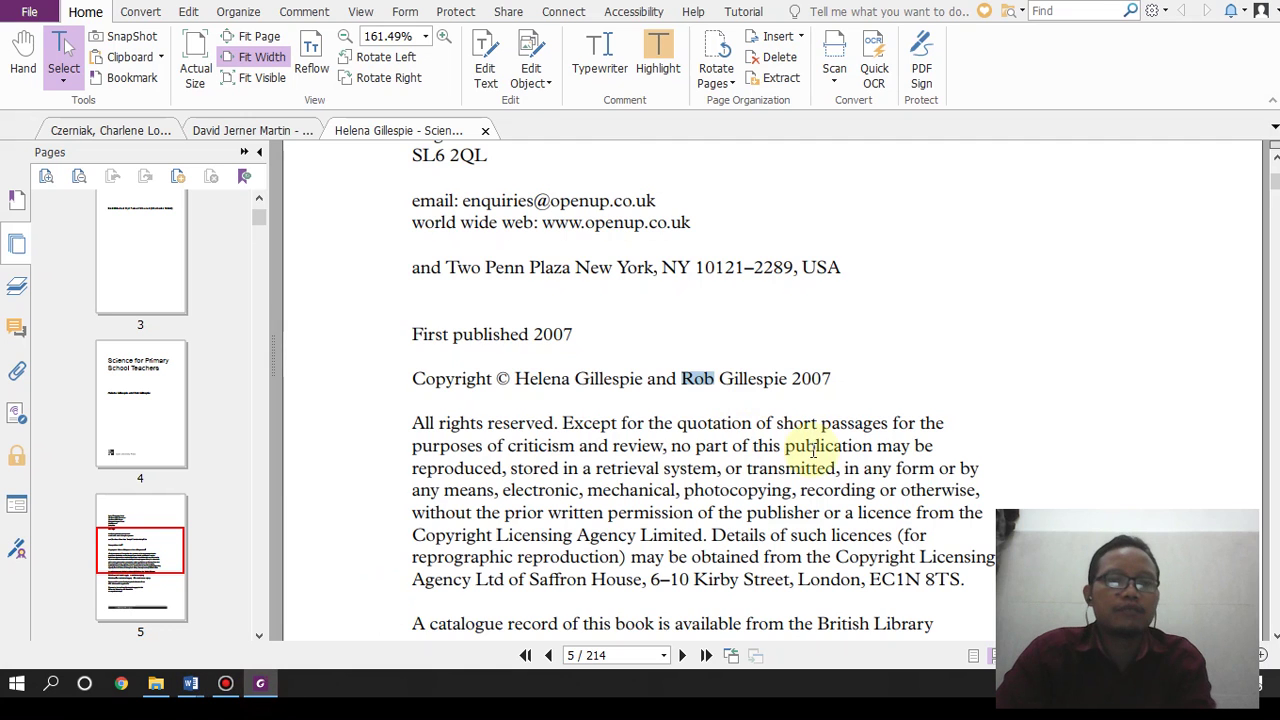
pyautogui.scroll(5, 680, 405)
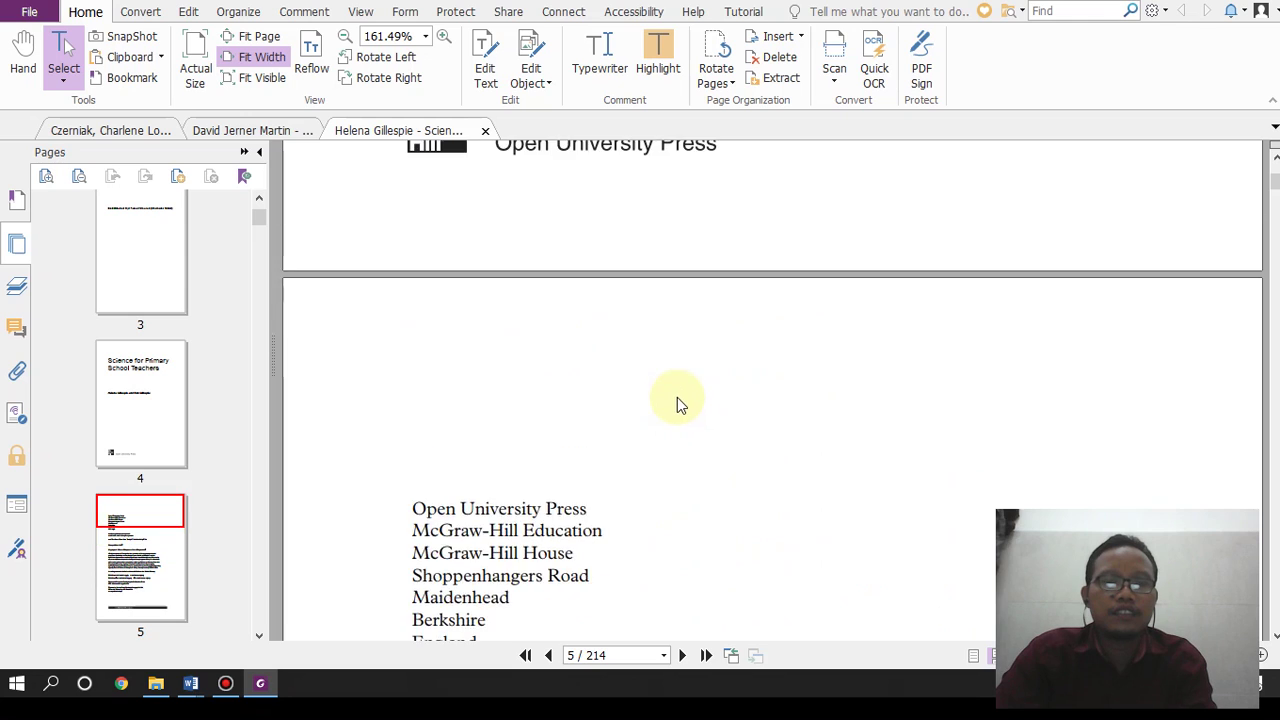
pyautogui.scroll(-6, 680, 405)
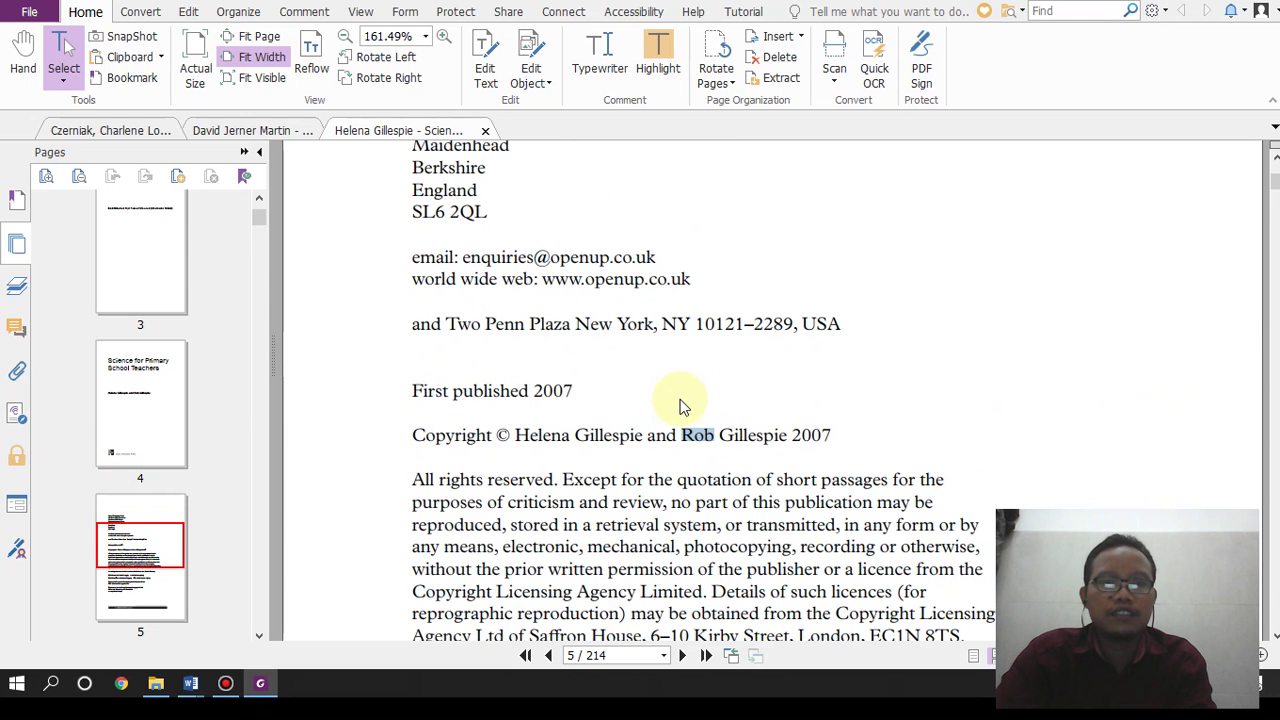
pyautogui.scroll(-3, 680, 405)
pyautogui.scroll(-3, 683, 405)
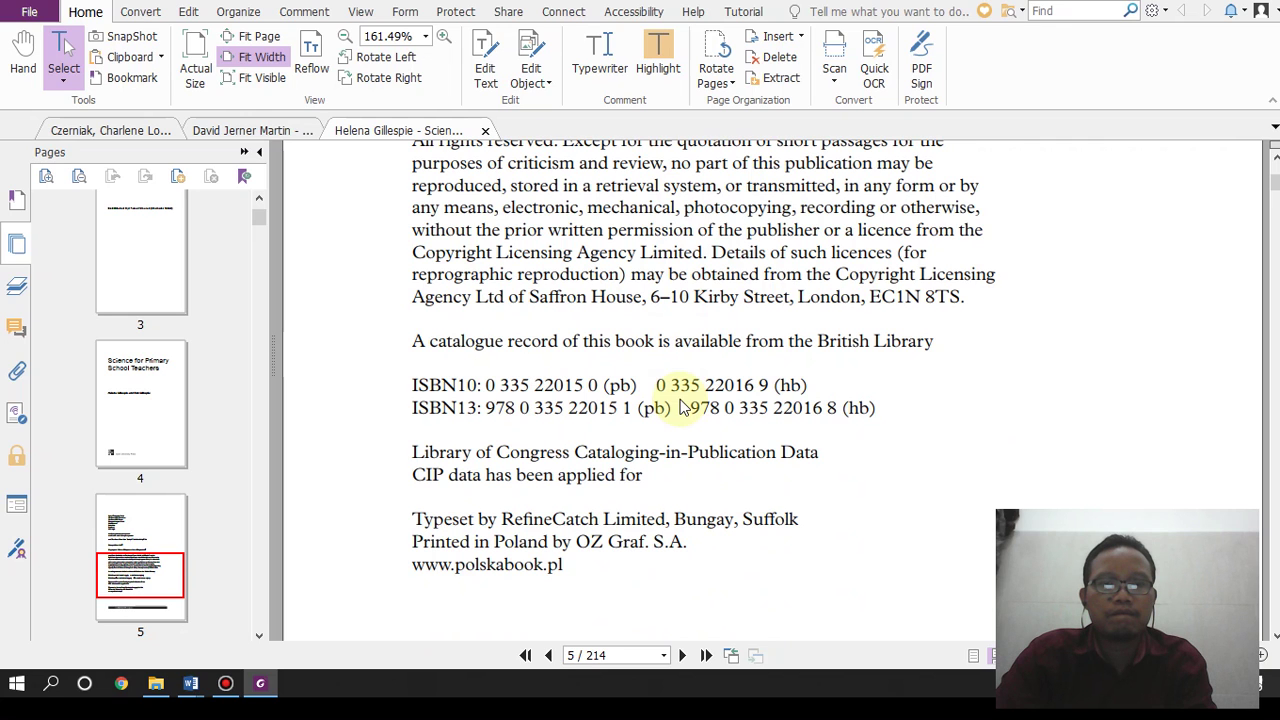
pyautogui.scroll(5, 680, 405)
pyautogui.scroll(10, 680, 405)
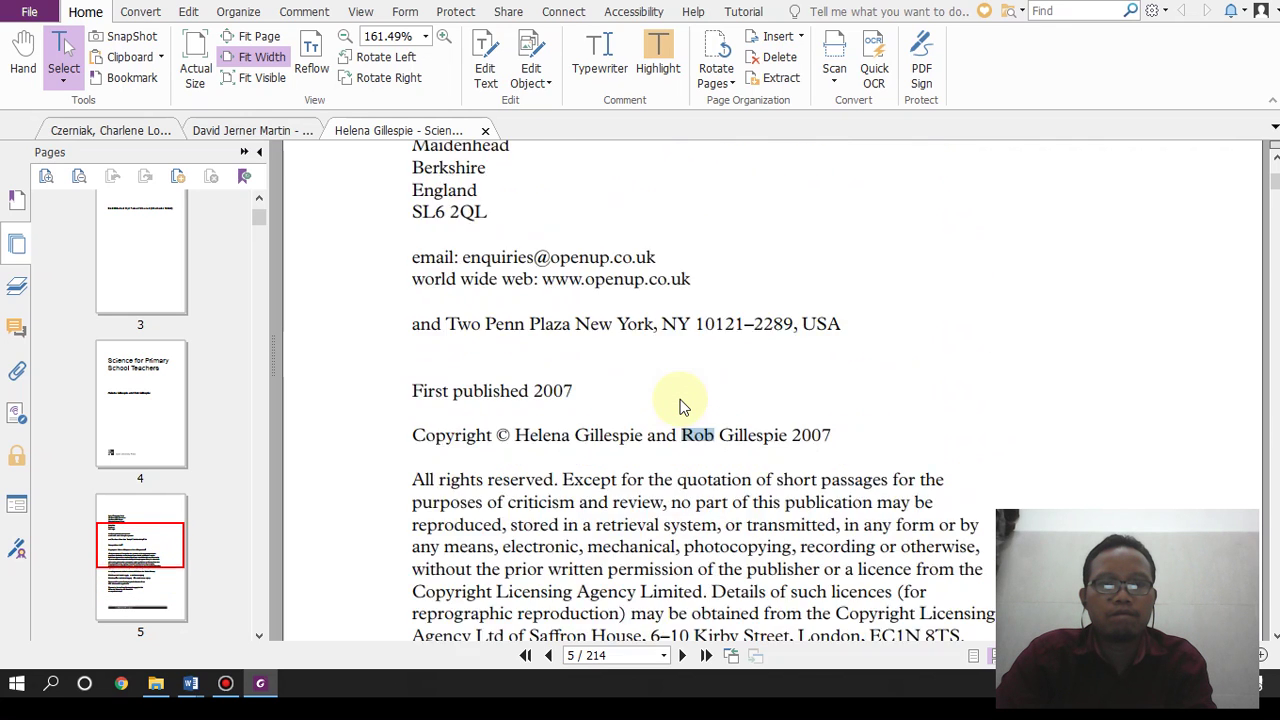
pyautogui.scroll(7, 687, 395)
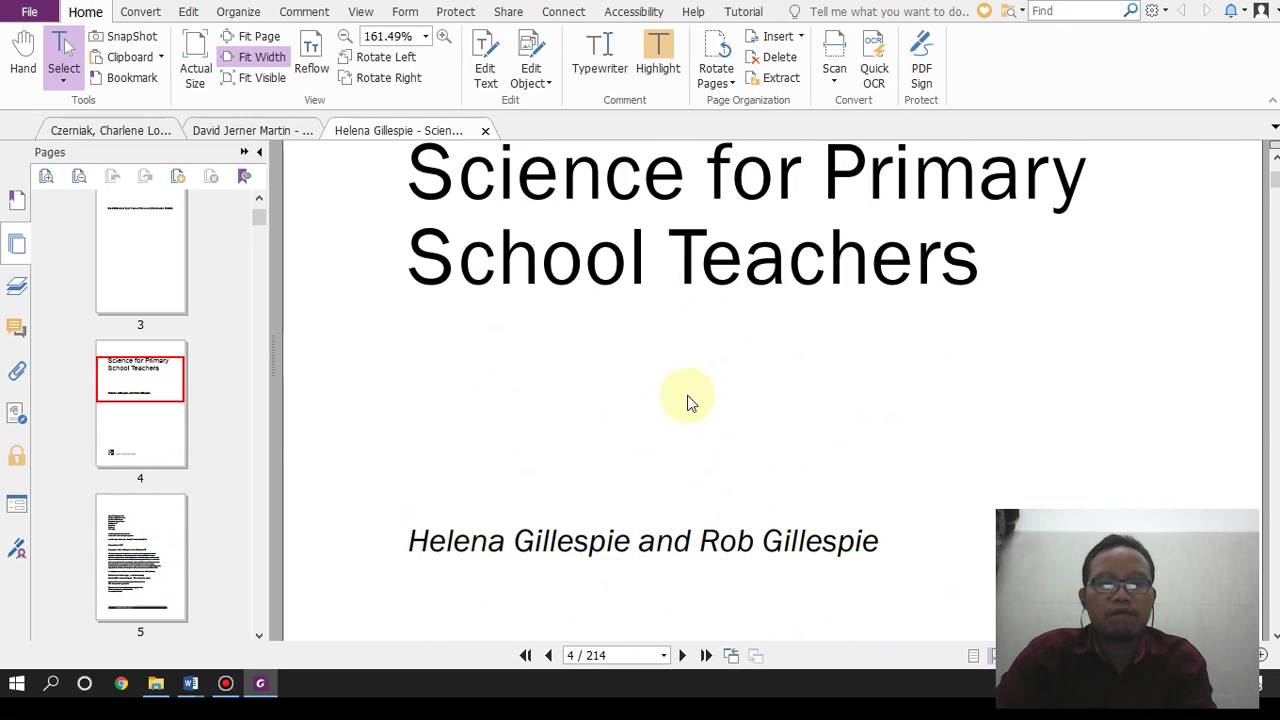
pyautogui.moveTo(406, 400); pyautogui.dragTo(992, 515)
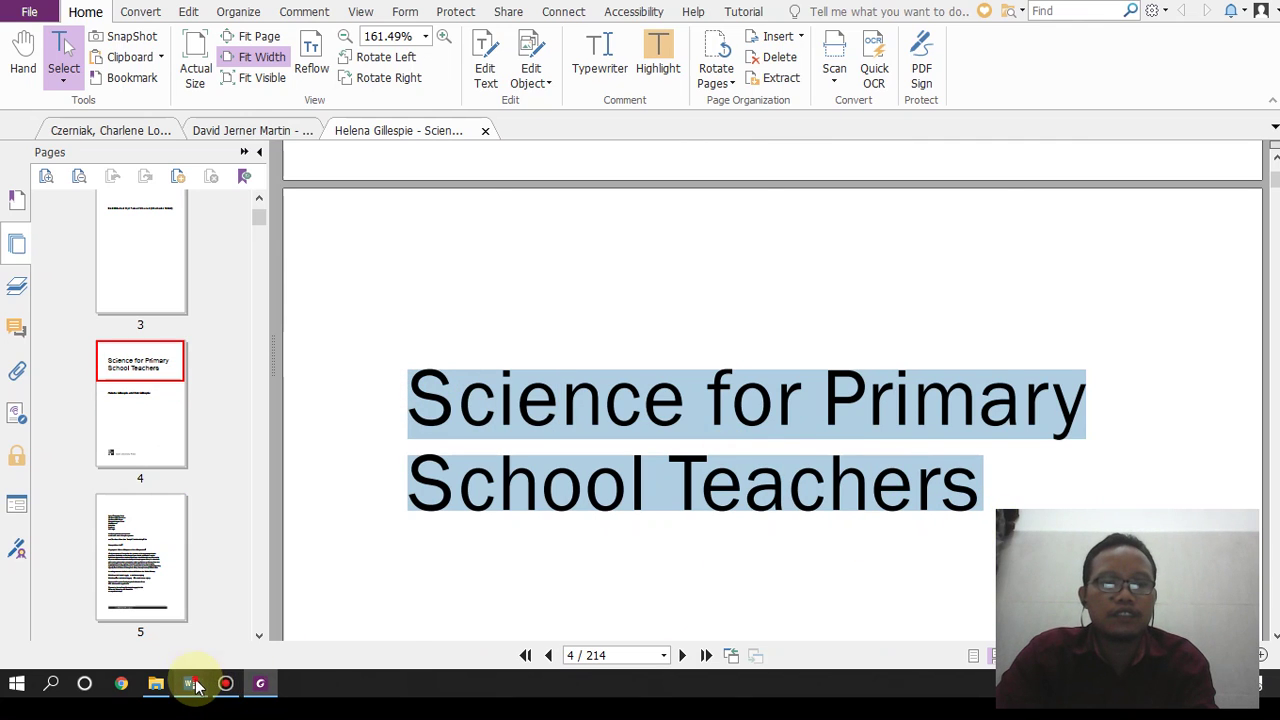
pyautogui.moveTo(191, 683)
pyautogui.click(371, 577)
pyautogui.write('Science for Primary')
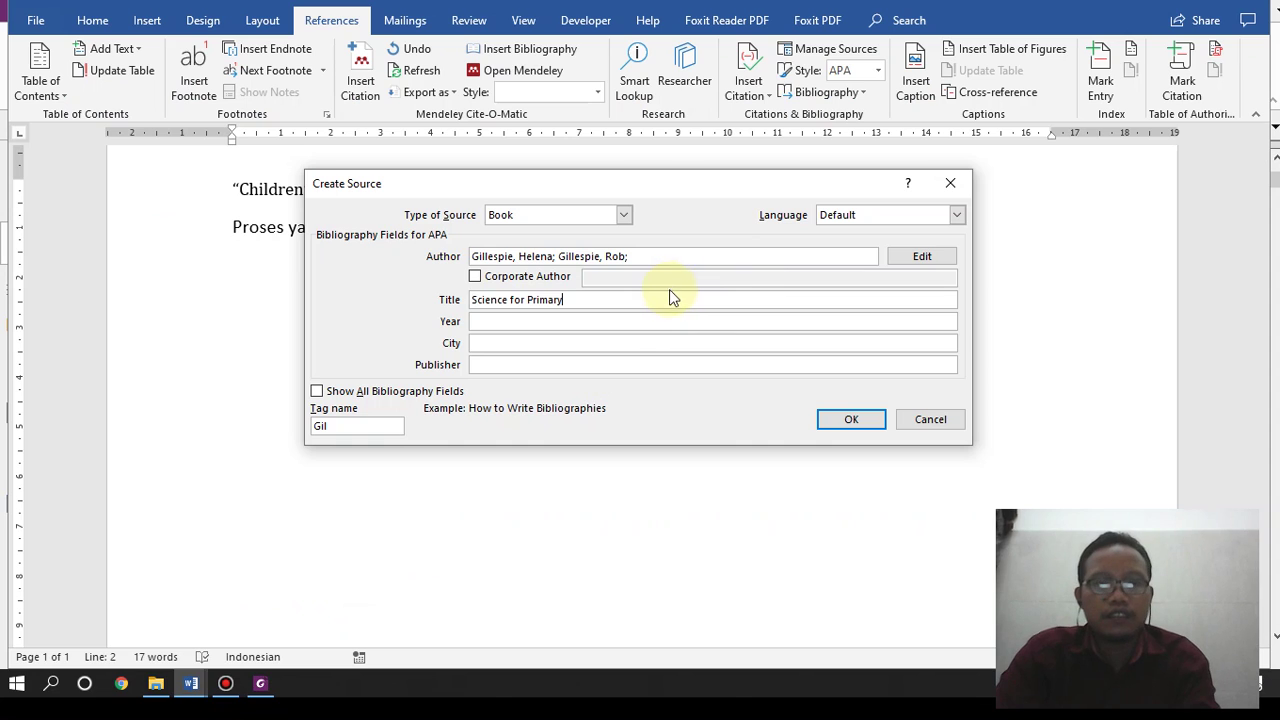
# Step: Set the source's Year to 2007 and copy "Berkshire" from the PDF's copyright page into the City field
pyautogui.click(586, 322)
pyautogui.write('207')
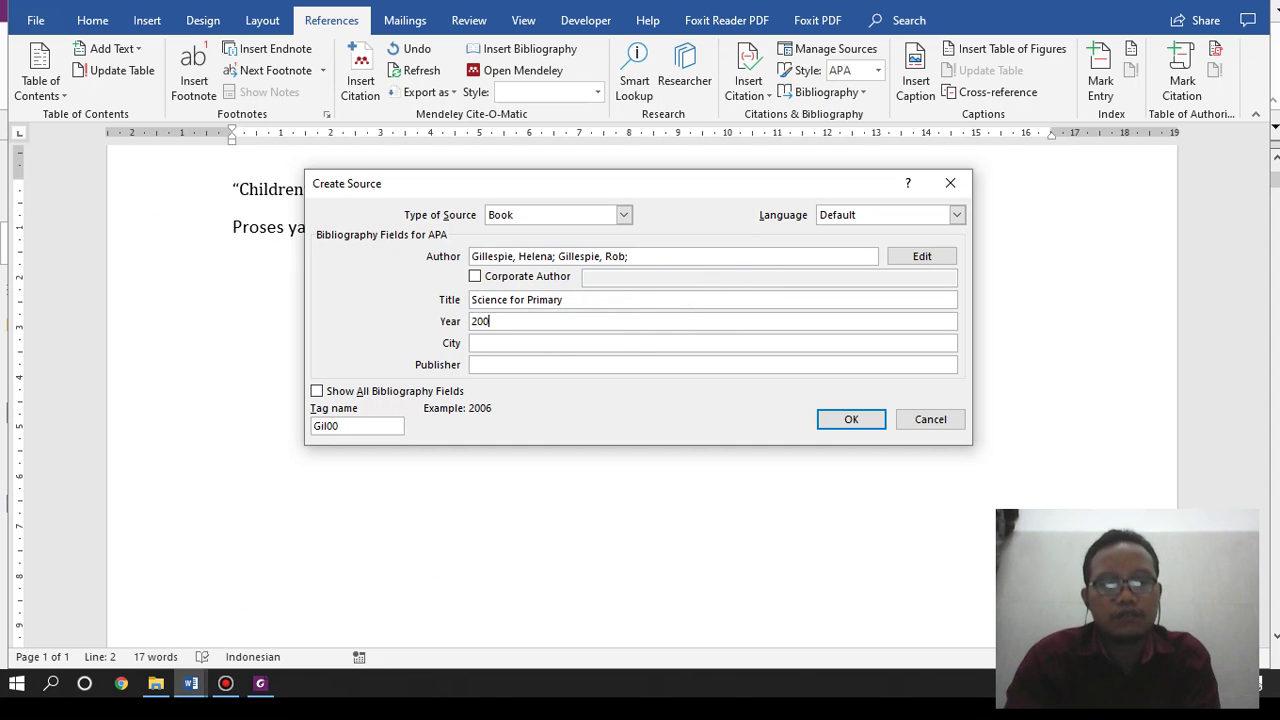
pyautogui.click(260, 683)
pyautogui.scroll(-10, 578, 510)
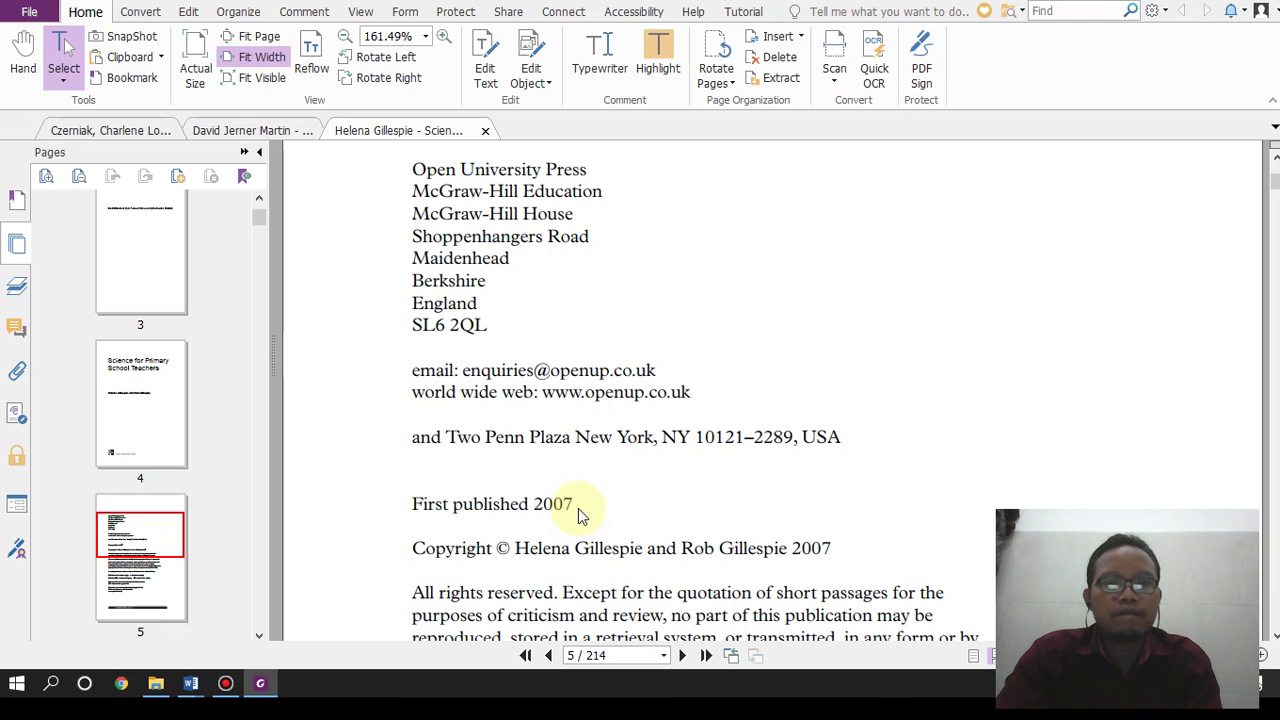
pyautogui.scroll(-3, 578, 508)
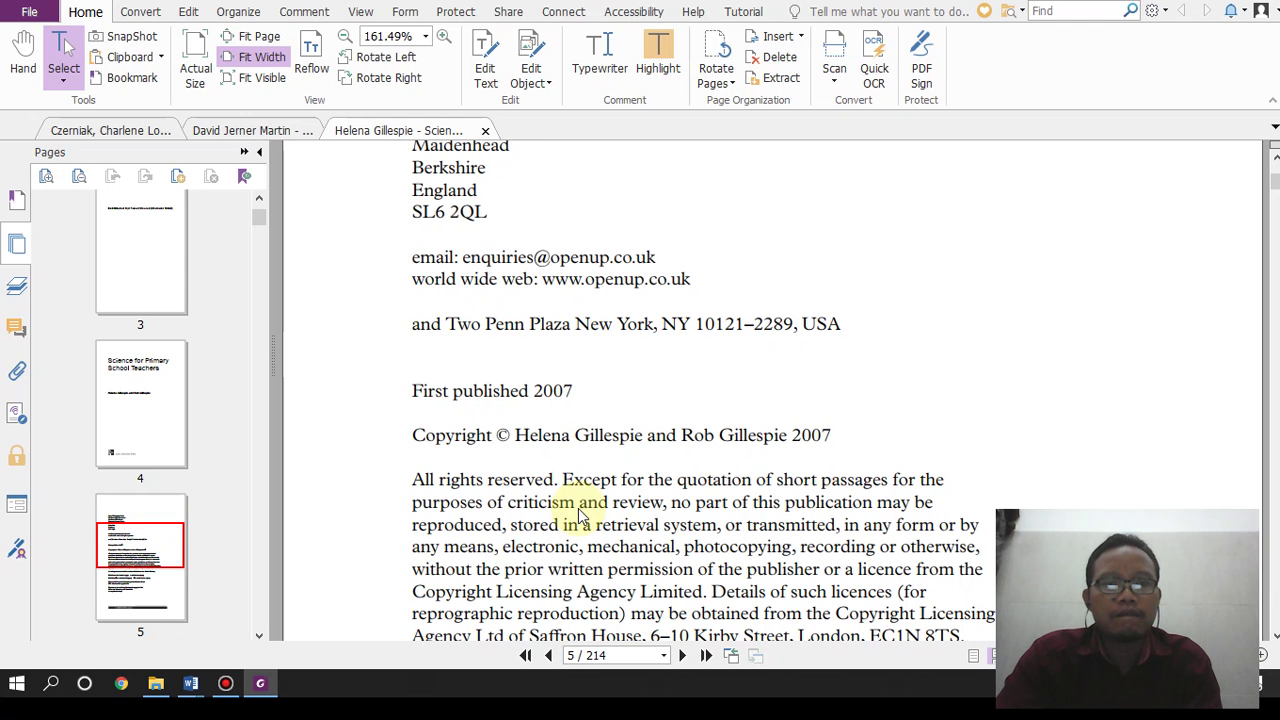
pyautogui.scroll(1, 578, 508)
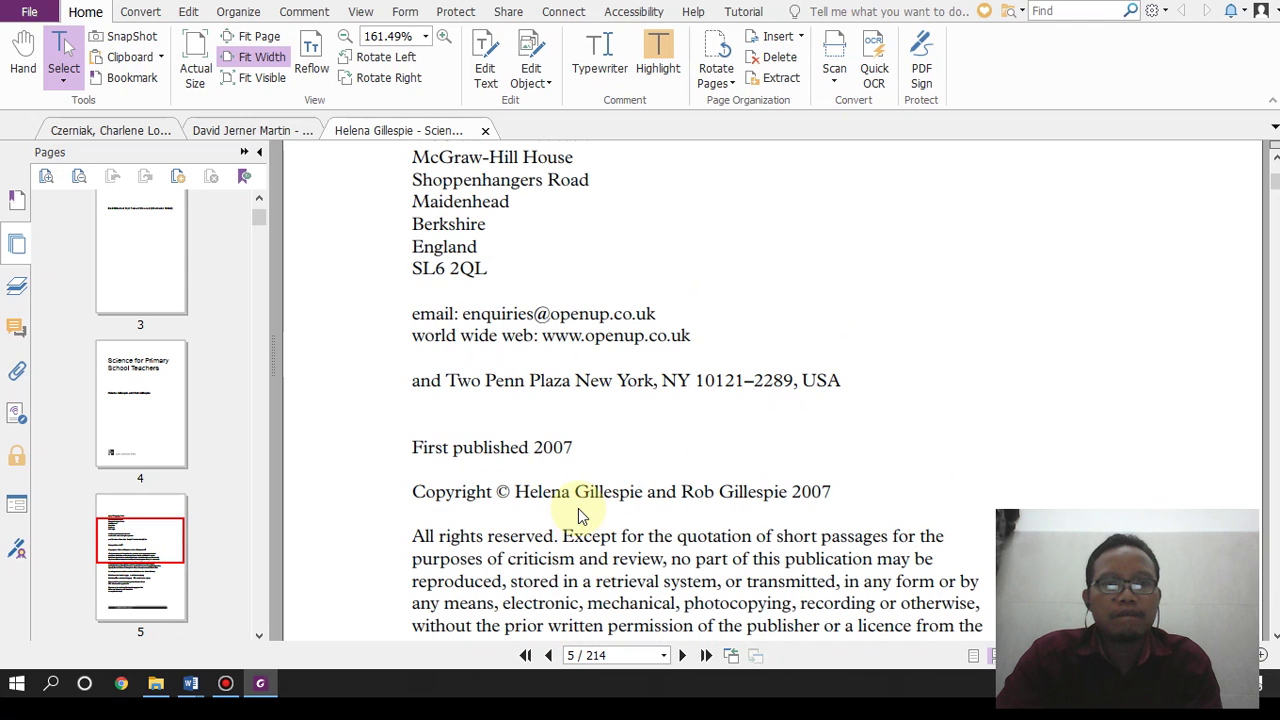
pyautogui.doubleClick(440, 247)
pyautogui.doubleClick(460, 225)
pyautogui.hotkey('ctrl', 'c')
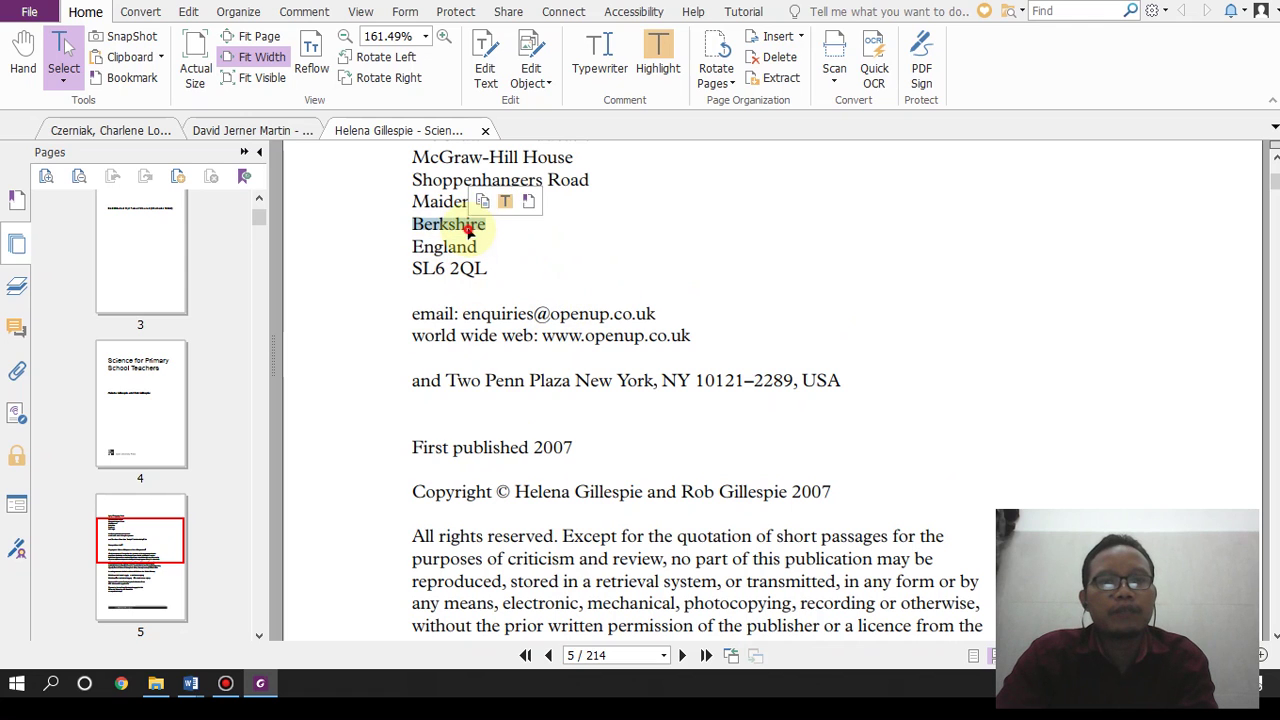
pyautogui.moveTo(197, 688)
pyautogui.click(354, 588)
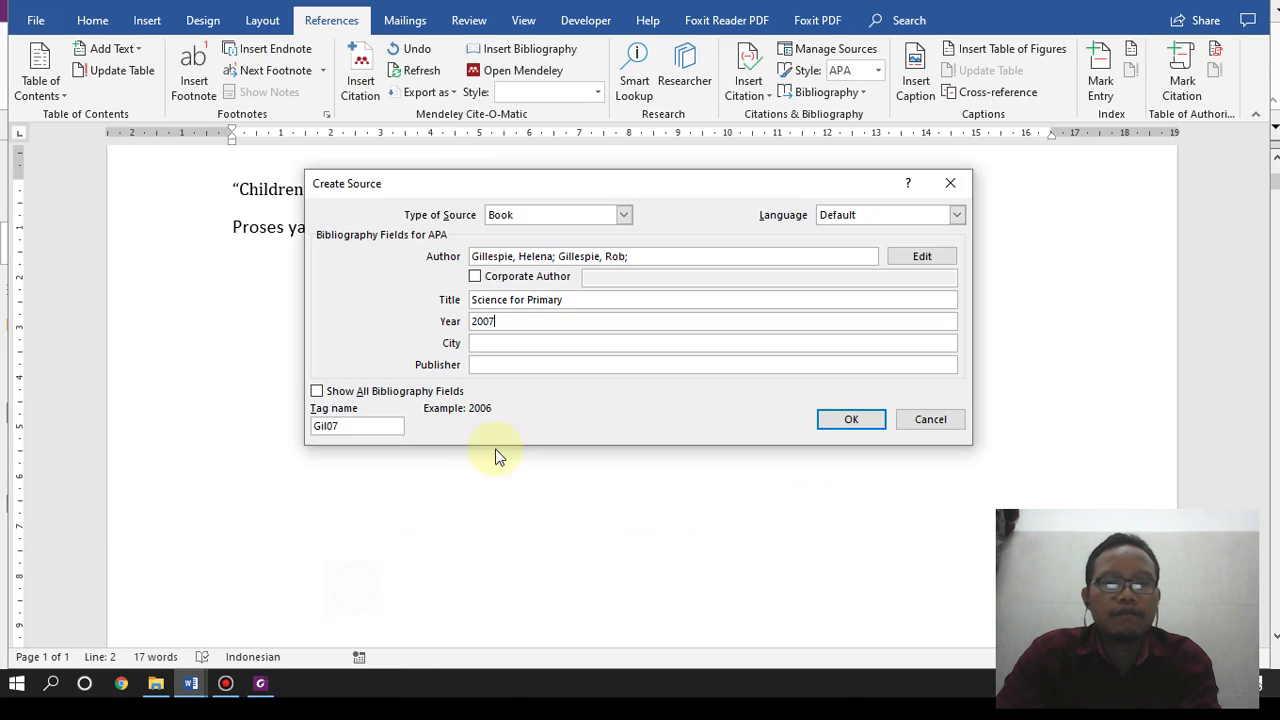
pyautogui.click(523, 342)
pyautogui.hotkey('ctrl', 'v')
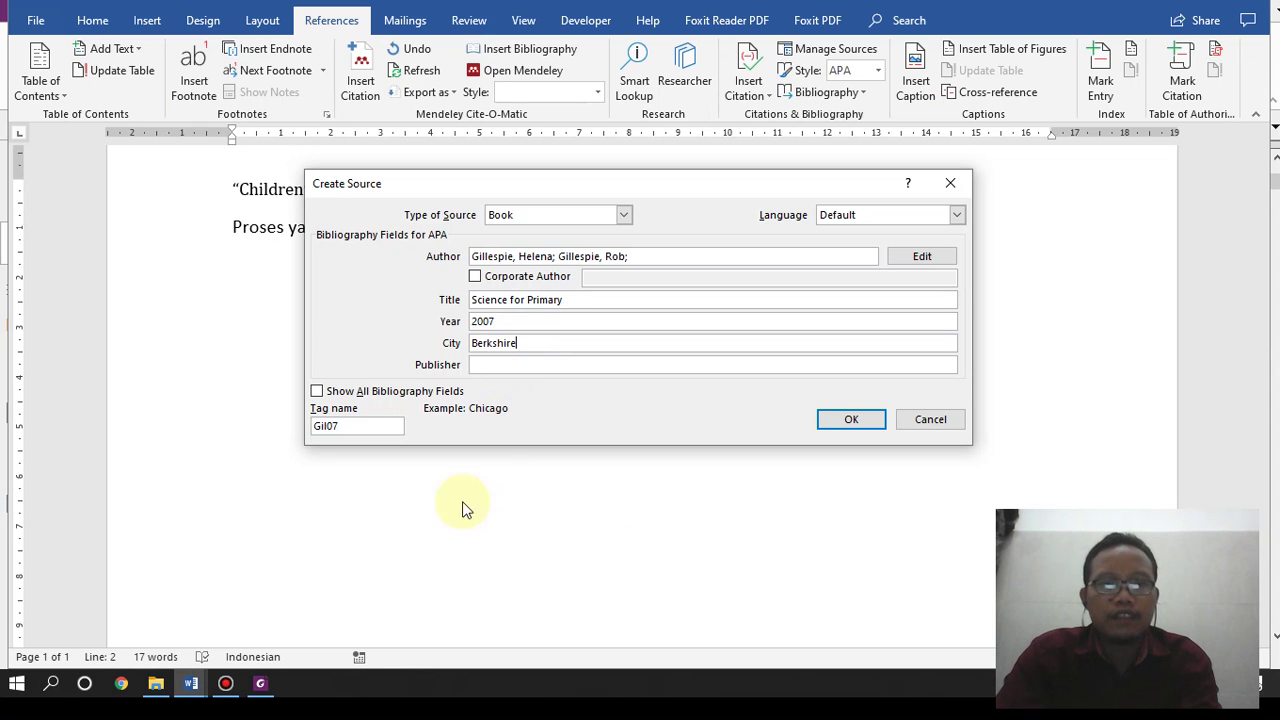
# Step: Copy the publisher name "McGraw-Hill Education" from the copyright page of the book PDF
pyautogui.click(260, 683)
pyautogui.scroll(3, 494, 343)
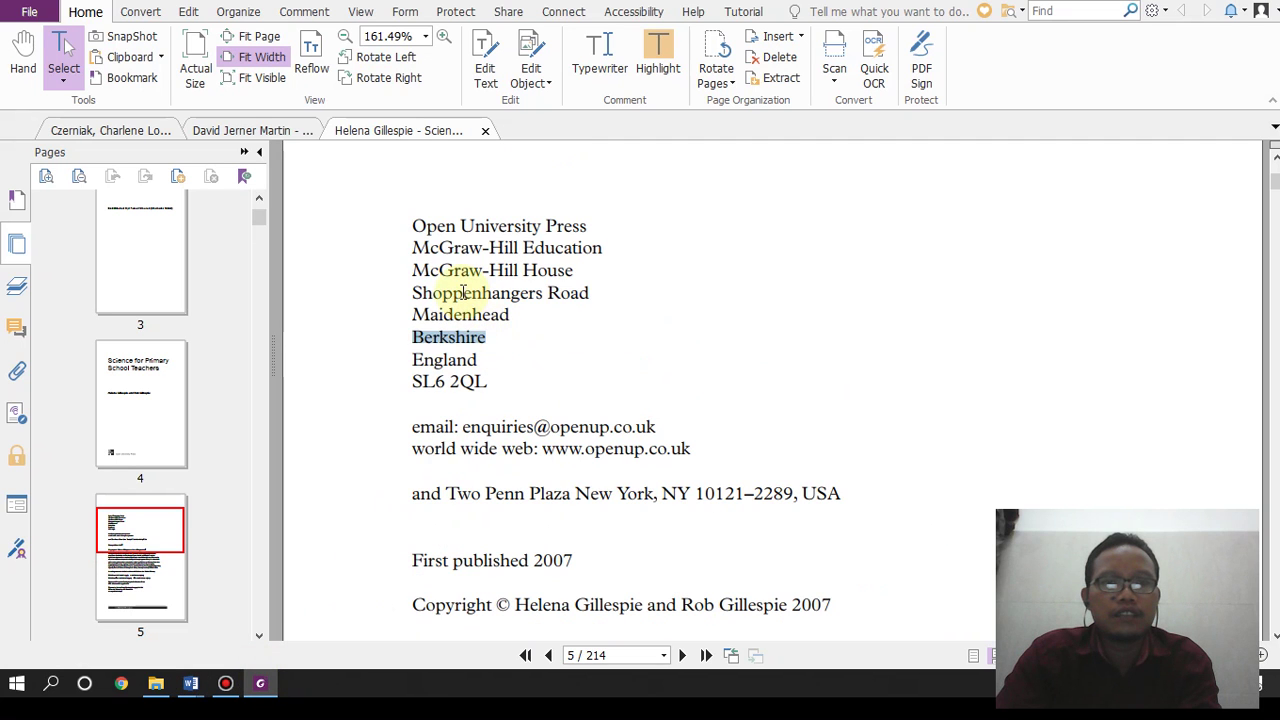
pyautogui.click(412, 251)
pyautogui.moveTo(412, 251); pyautogui.dragTo(609, 249)
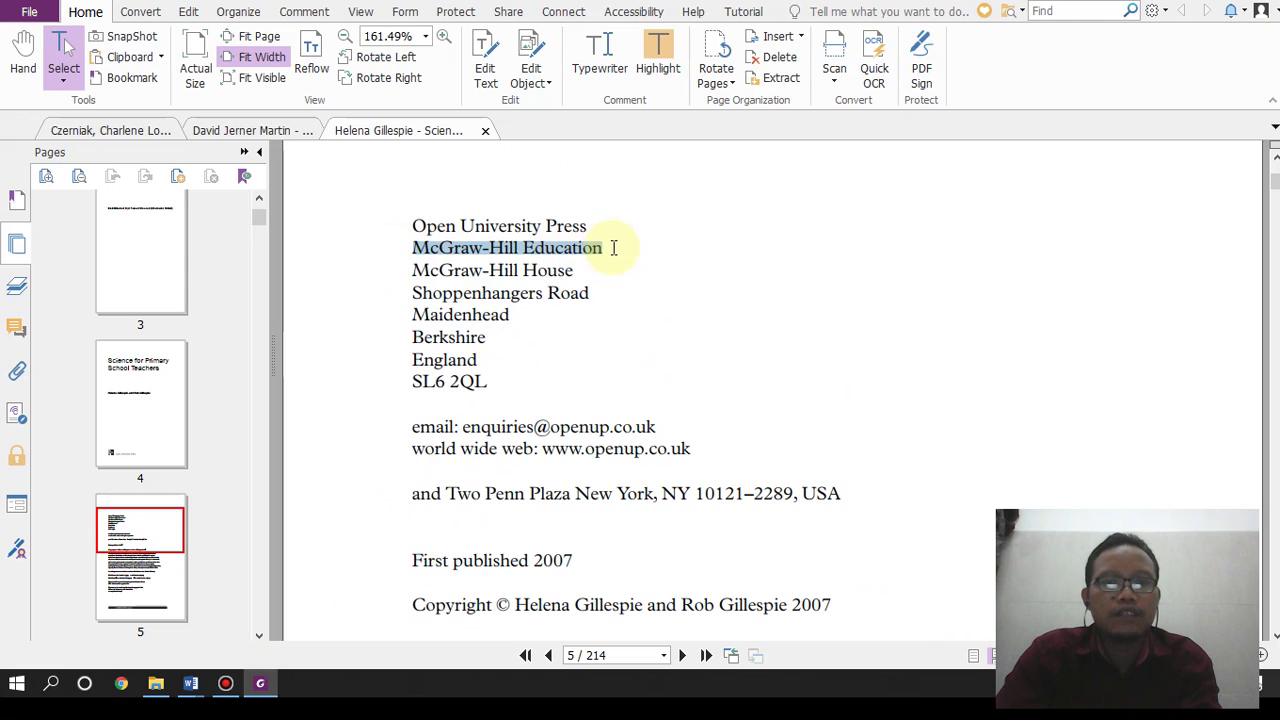
pyautogui.scroll(10, 690, 410)
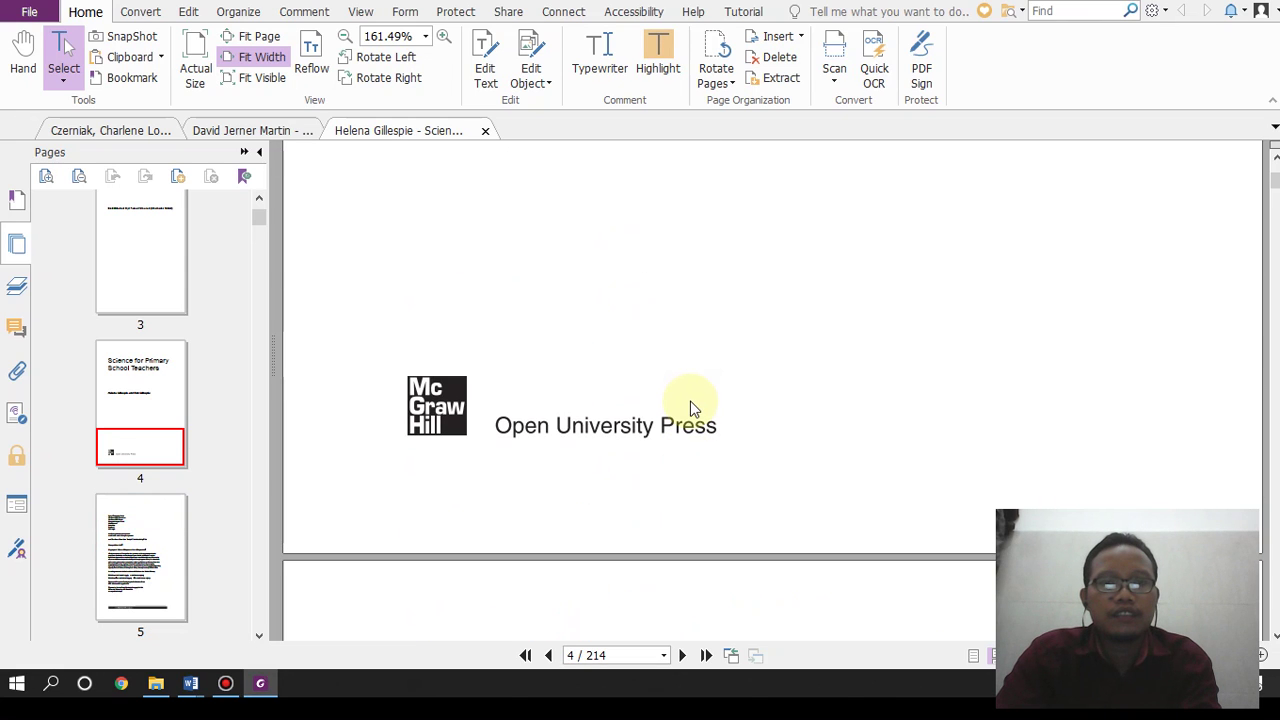
pyautogui.moveTo(716, 428); pyautogui.dragTo(549, 429)
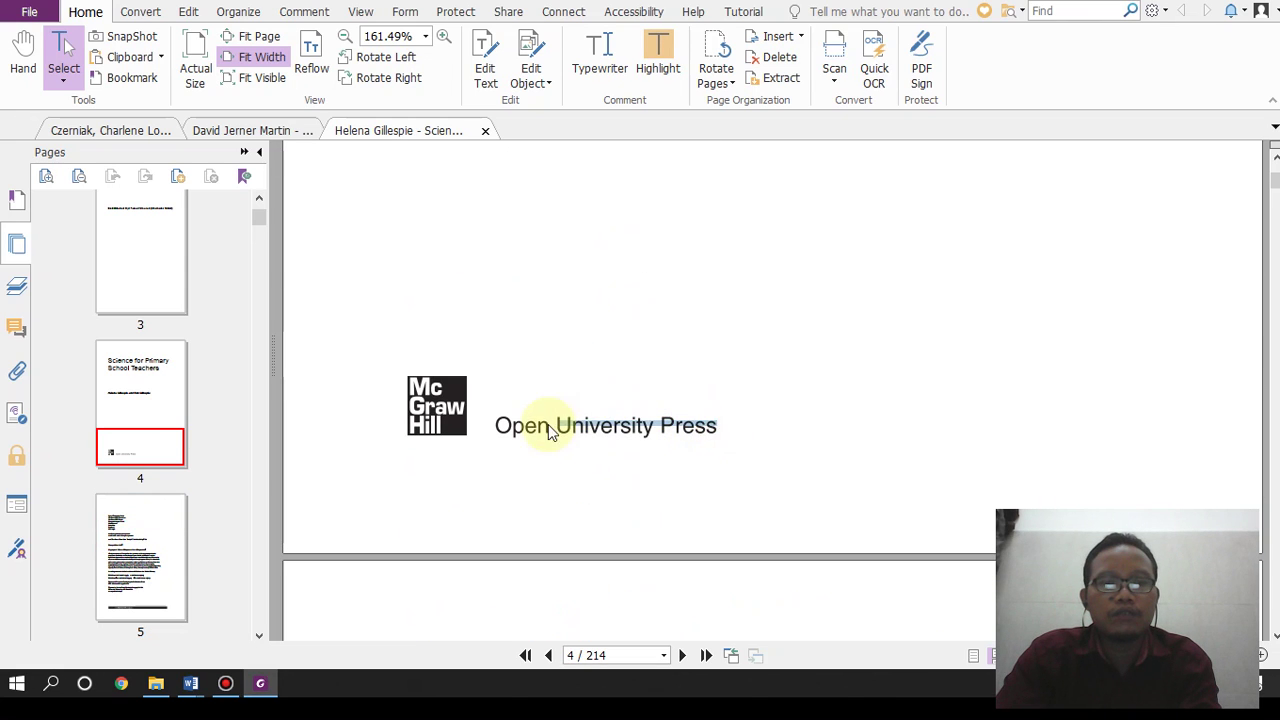
pyautogui.scroll(-8, 691, 514)
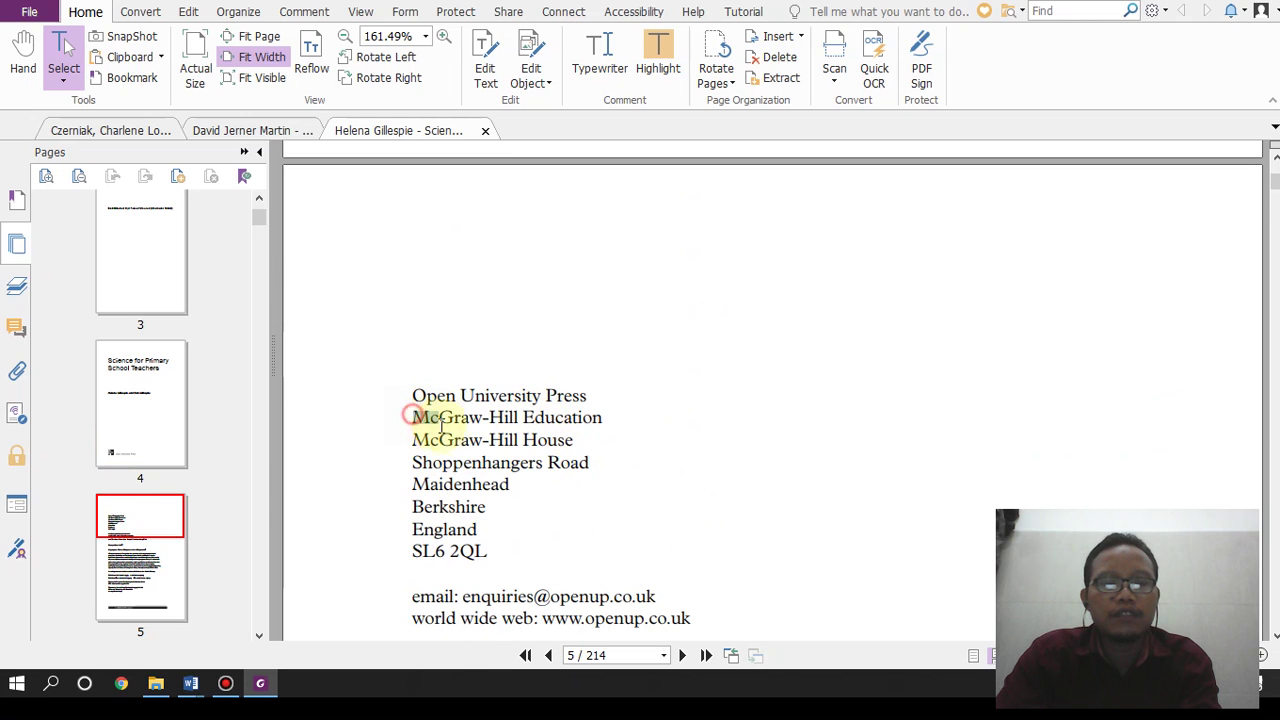
pyautogui.moveTo(413, 418); pyautogui.dragTo(601, 426)
pyautogui.hotkey('ctrl', 'c')
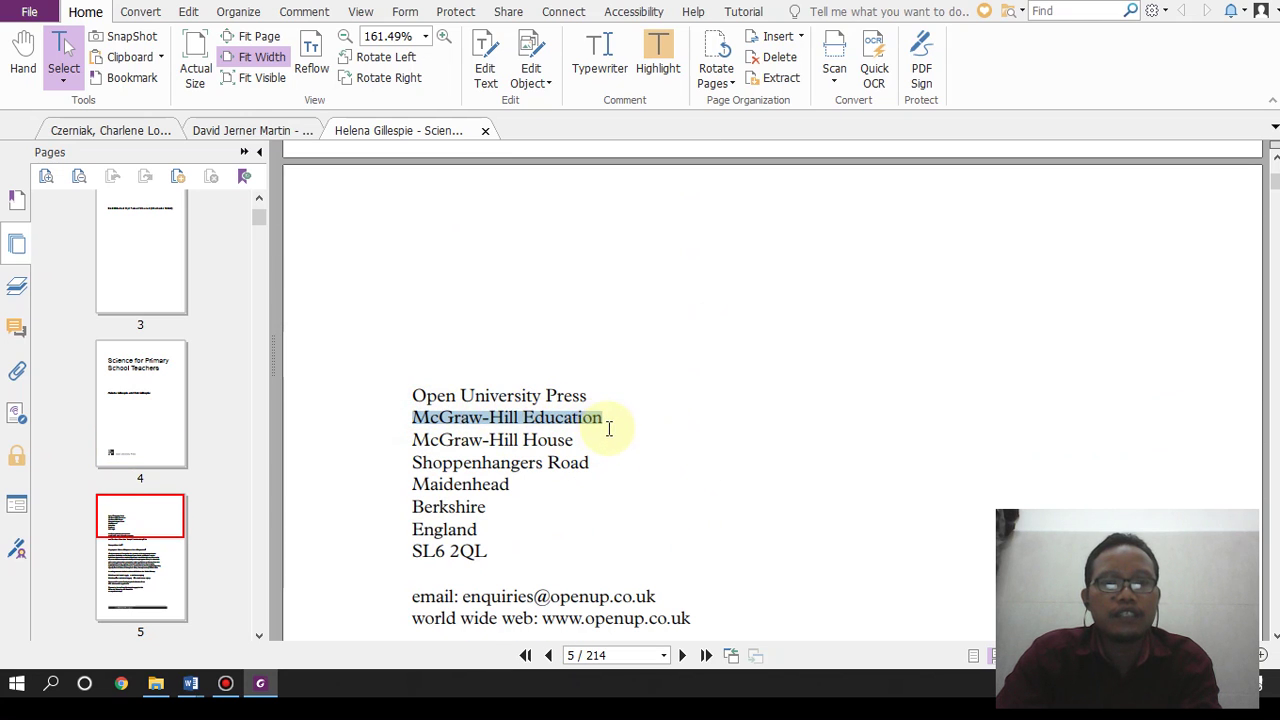
# Step: Fill the source's Publisher field with "McGraw-Hill Education", save the source, and start a new paragraph below the inserted citation
pyautogui.moveTo(190, 683)
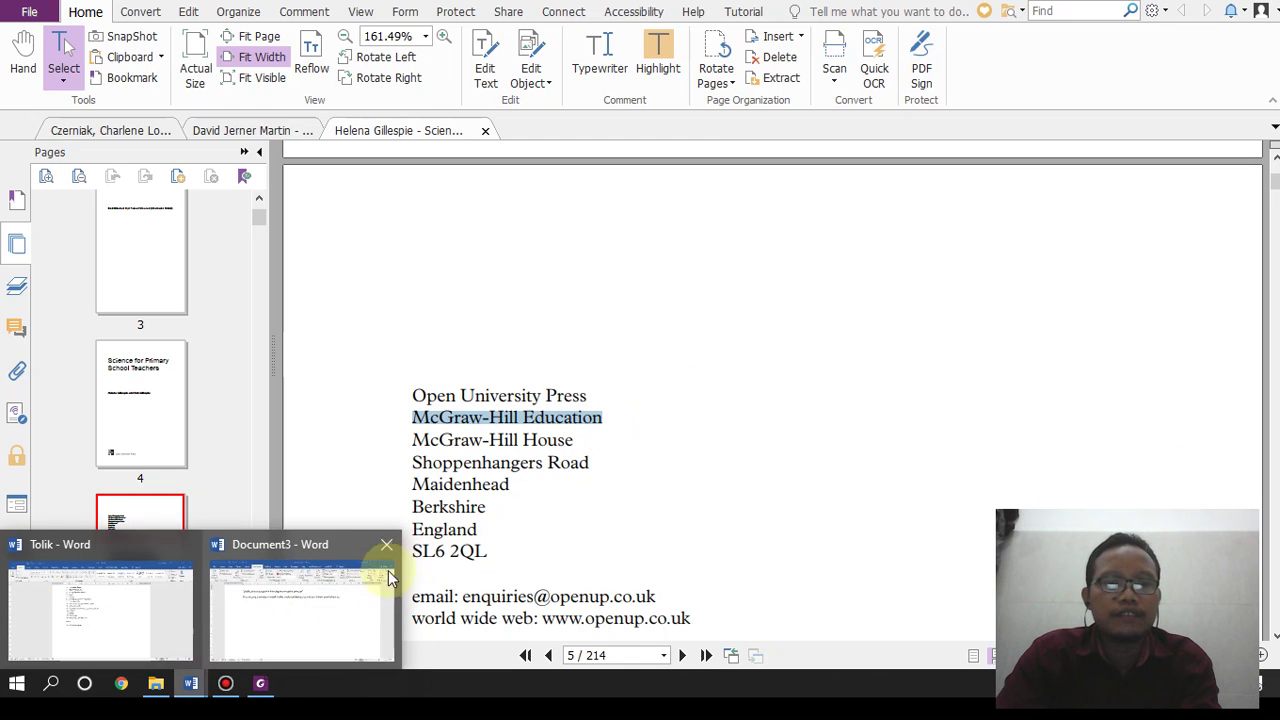
pyautogui.click(388, 572)
pyautogui.click(566, 362)
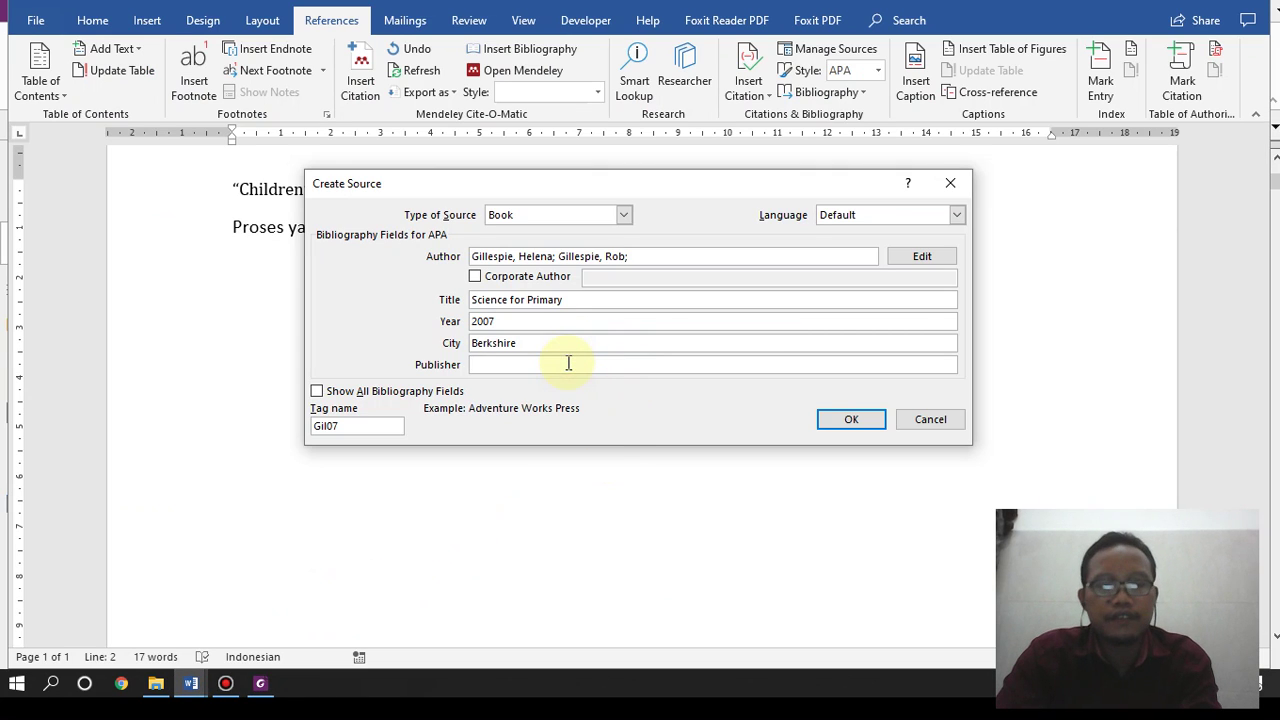
pyautogui.hotkey('ctrl', 'v')
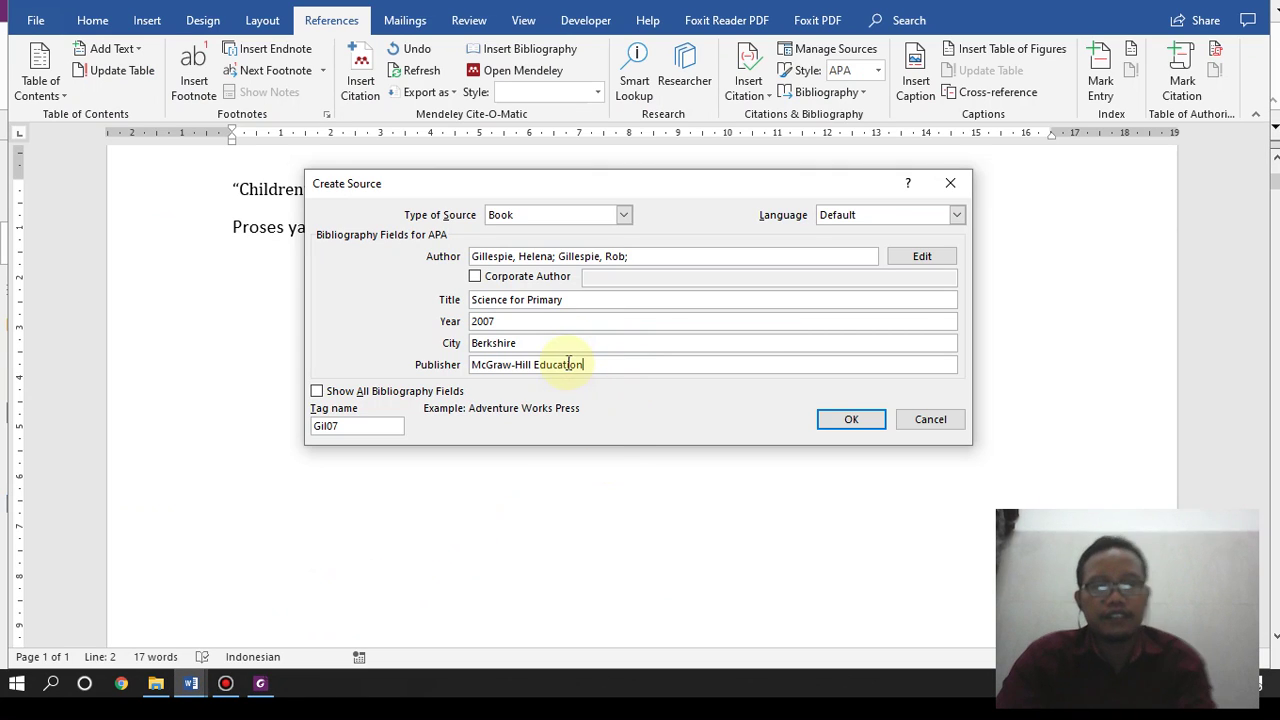
pyautogui.click(836, 426)
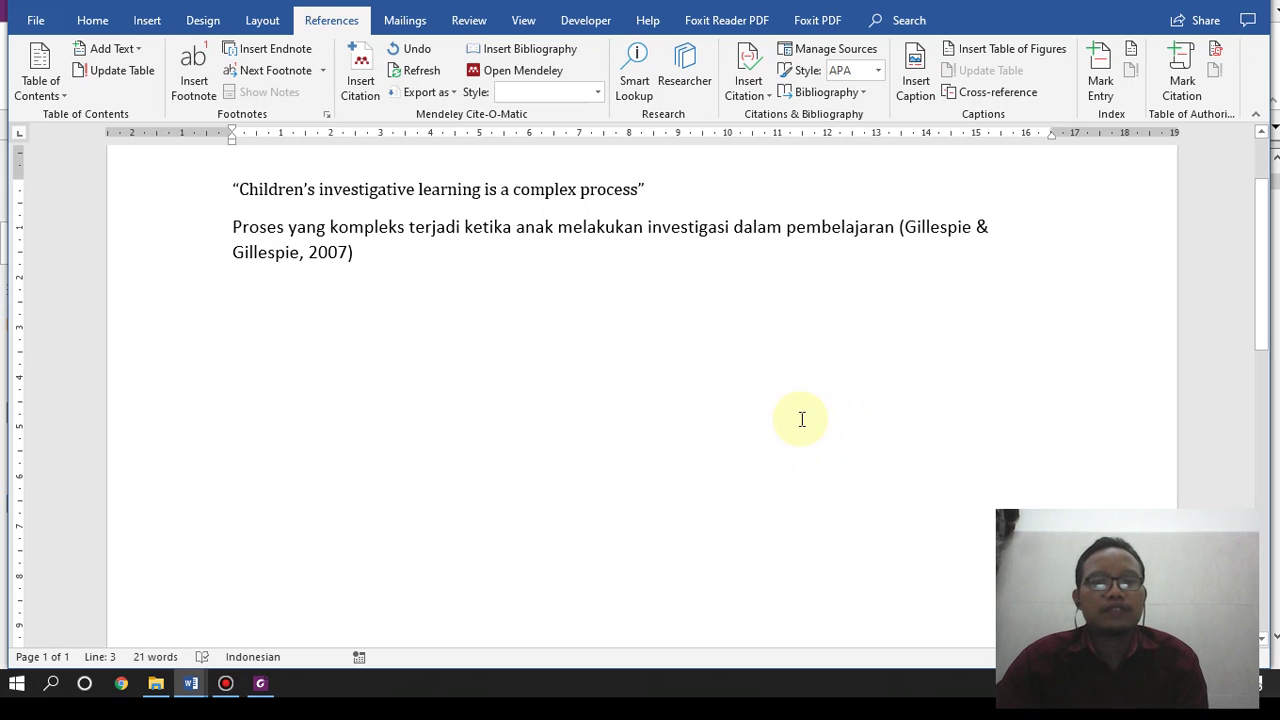
pyautogui.press('Return')
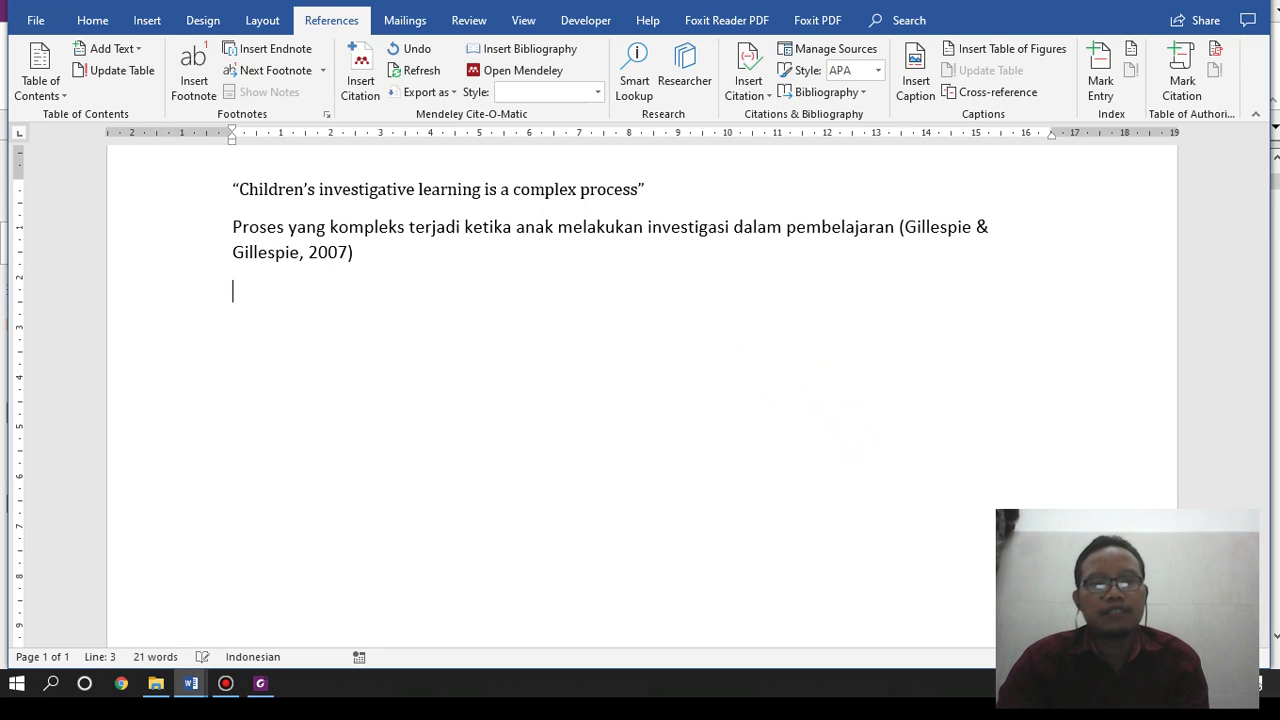
pyautogui.click(156, 684)
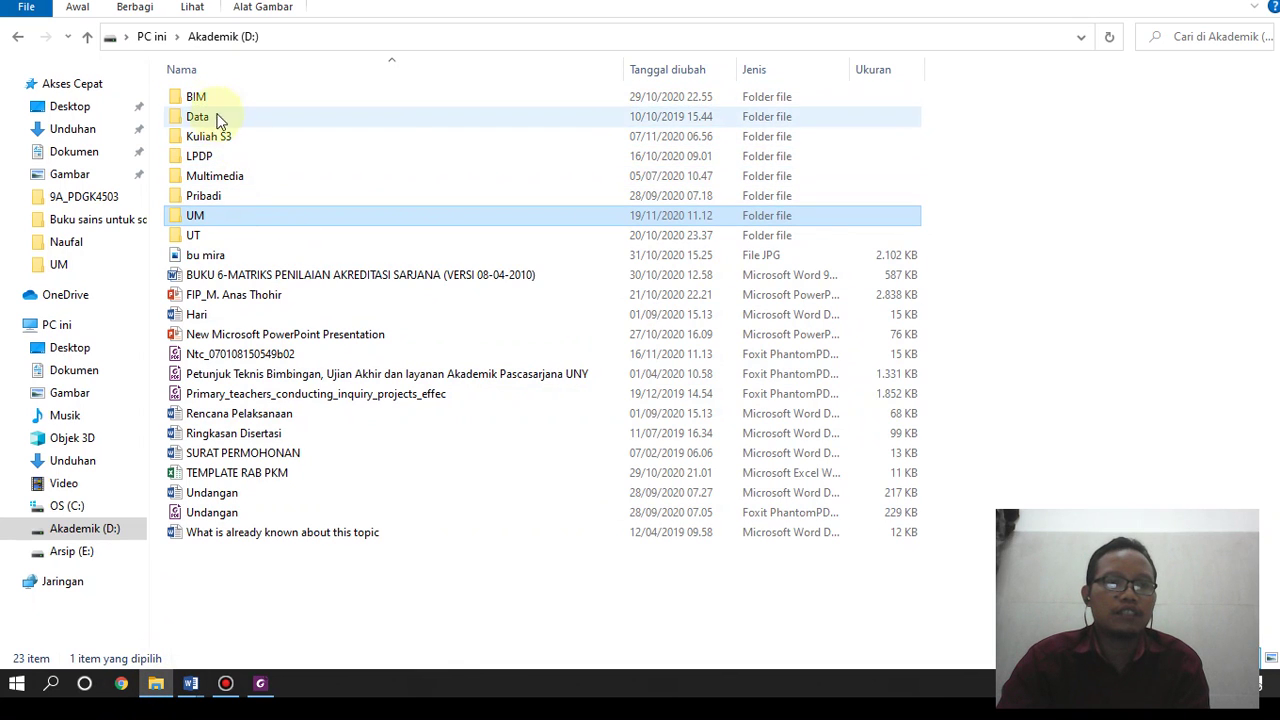
pyautogui.click(227, 142)
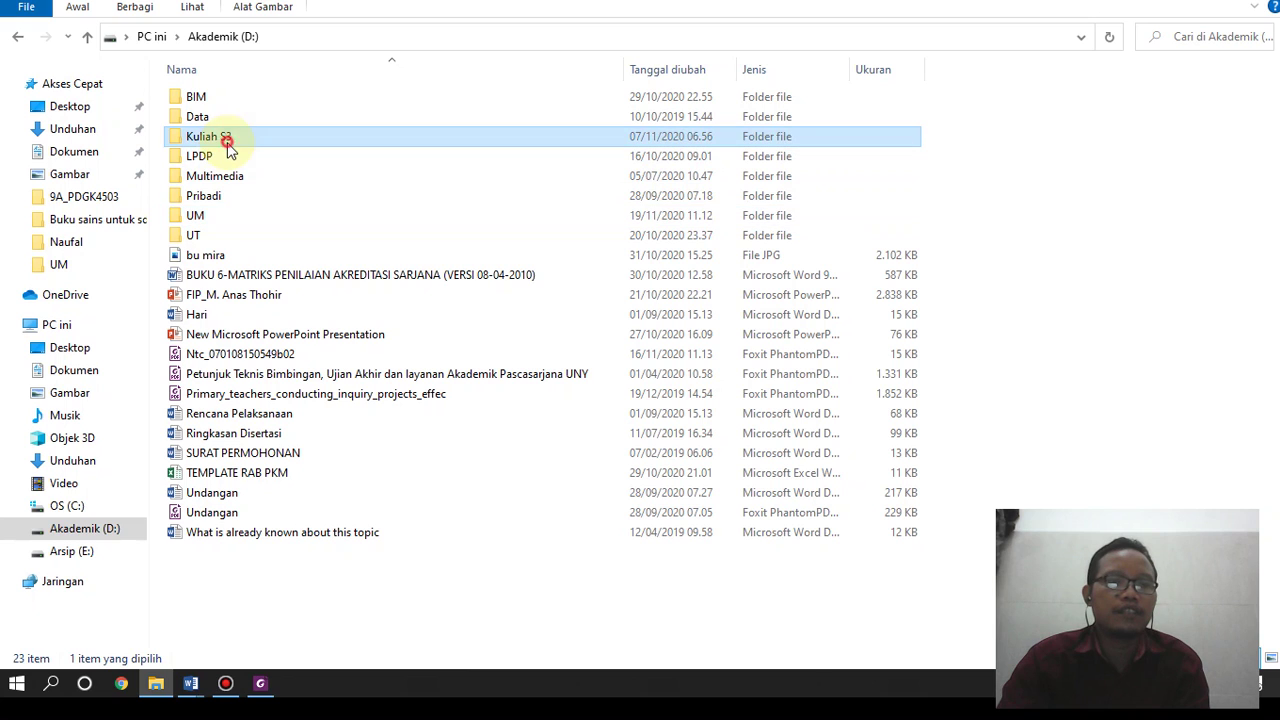
pyautogui.doubleClick(227, 142)
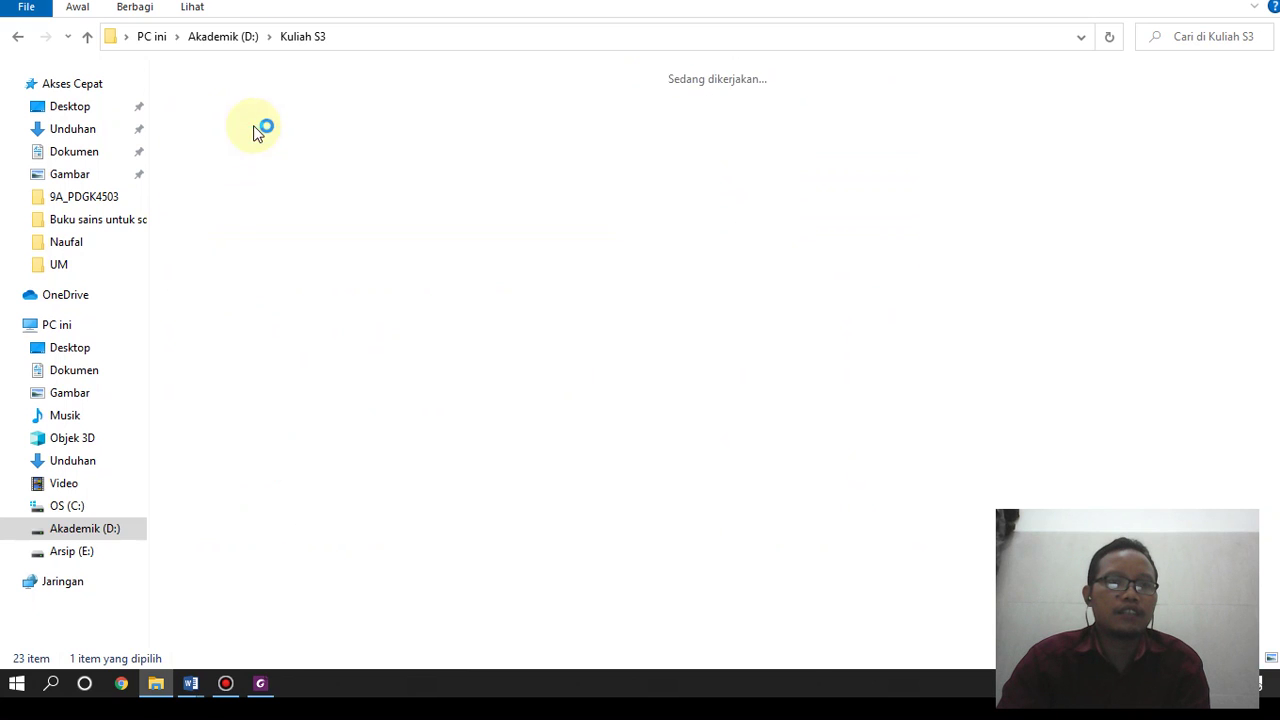
pyautogui.doubleClick(828, 262)
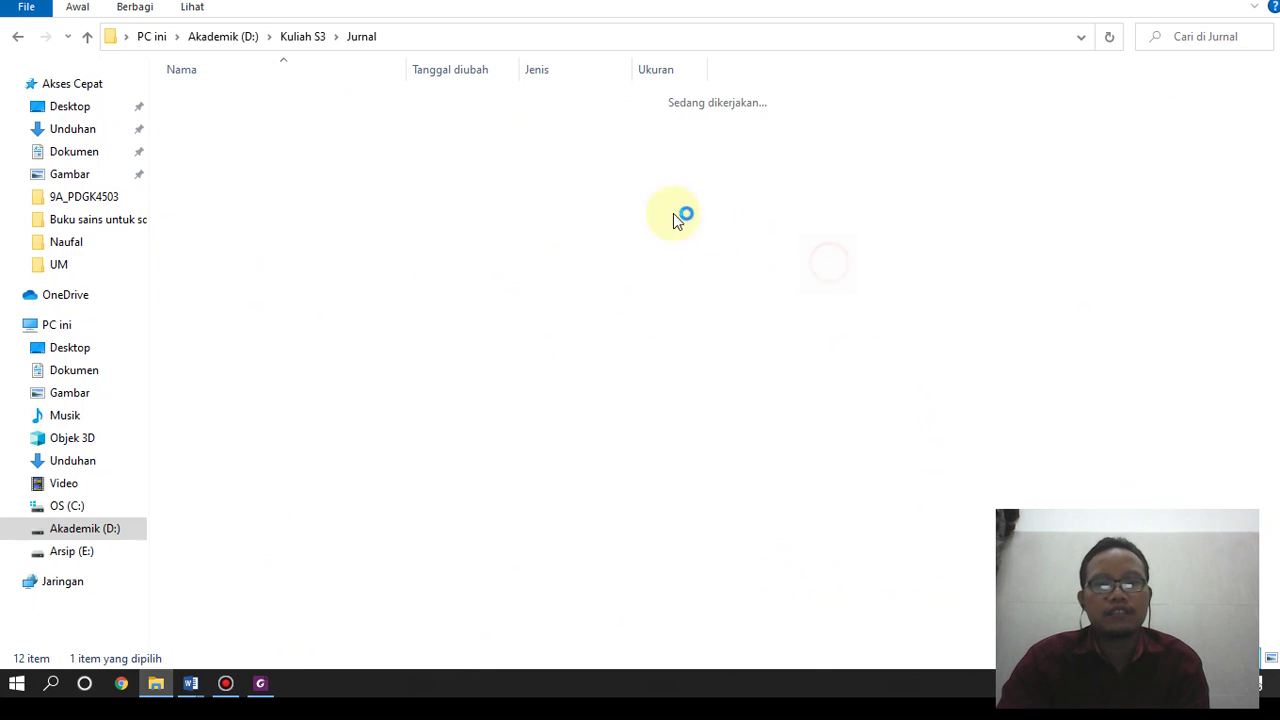
pyautogui.click(323, 97)
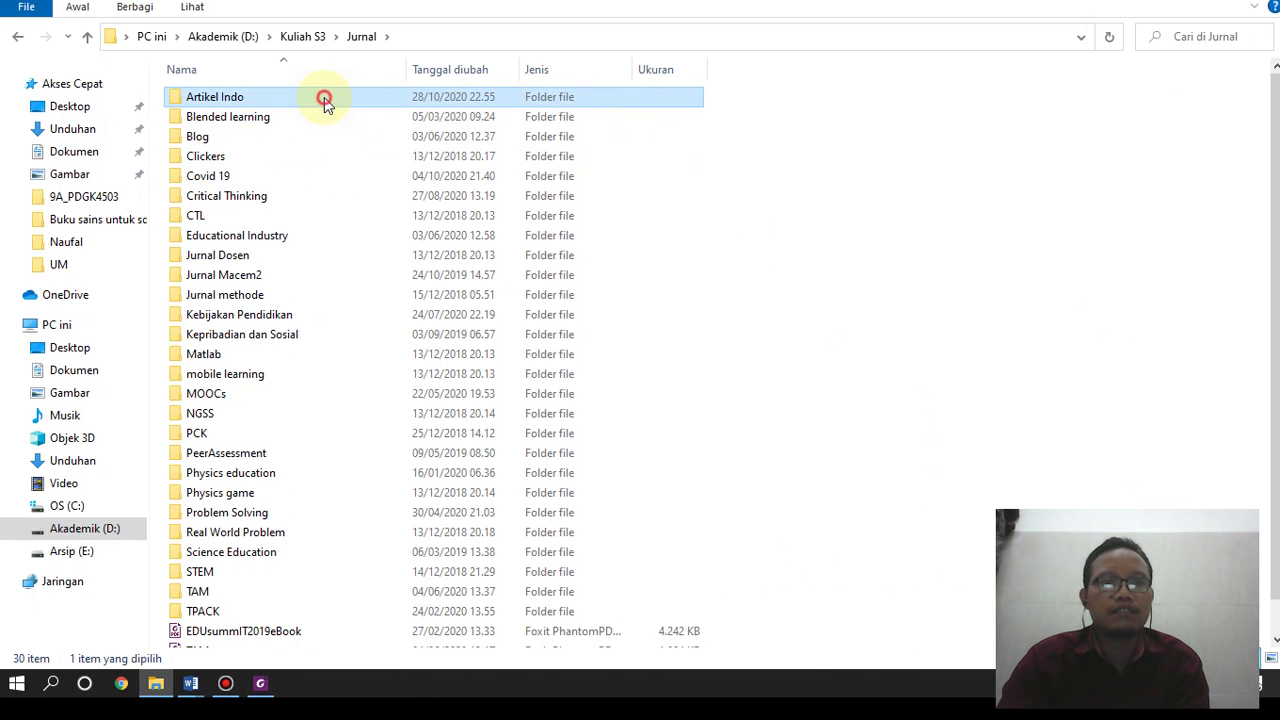
pyautogui.doubleClick(327, 101)
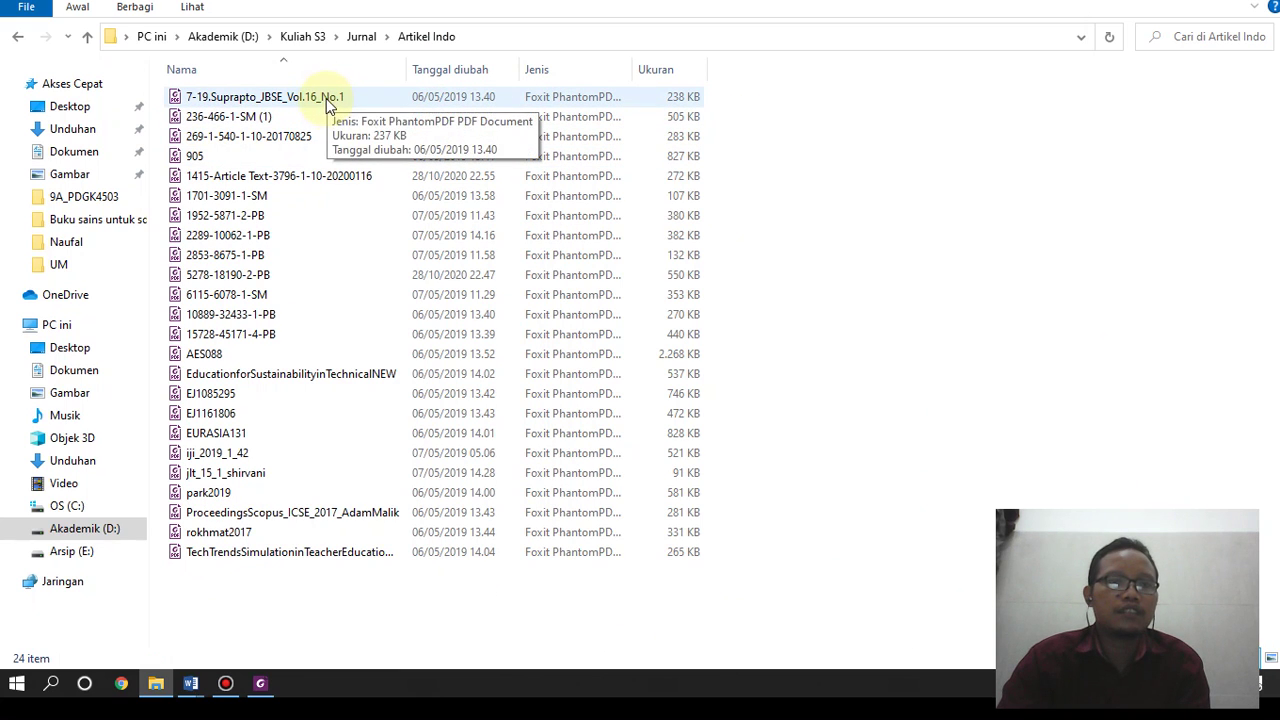
pyautogui.click(329, 177)
pyautogui.doubleClick(329, 177)
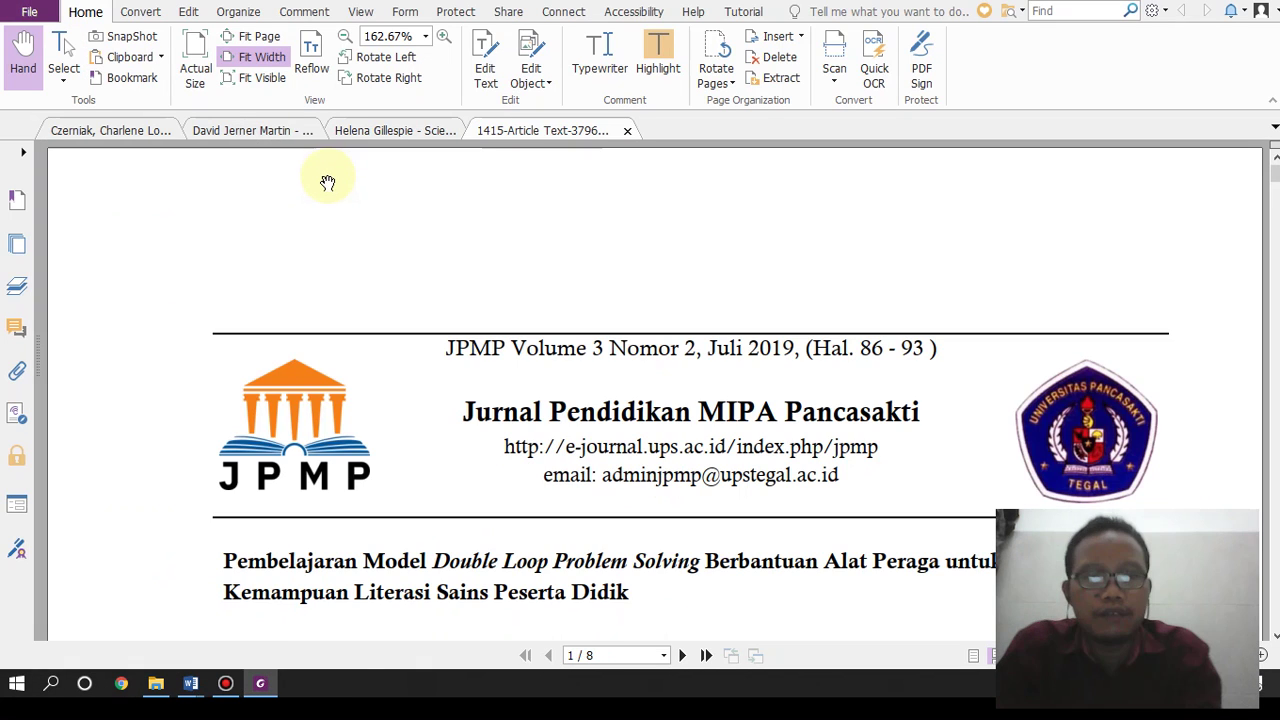
# Step: Examine the article's title page, abstract and PENDAHULUAN section for a sentence suitable for paraphrasing
pyautogui.scroll(-3, 591, 557)
pyautogui.scroll(-3, 591, 557)
pyautogui.scroll(3, 600, 491)
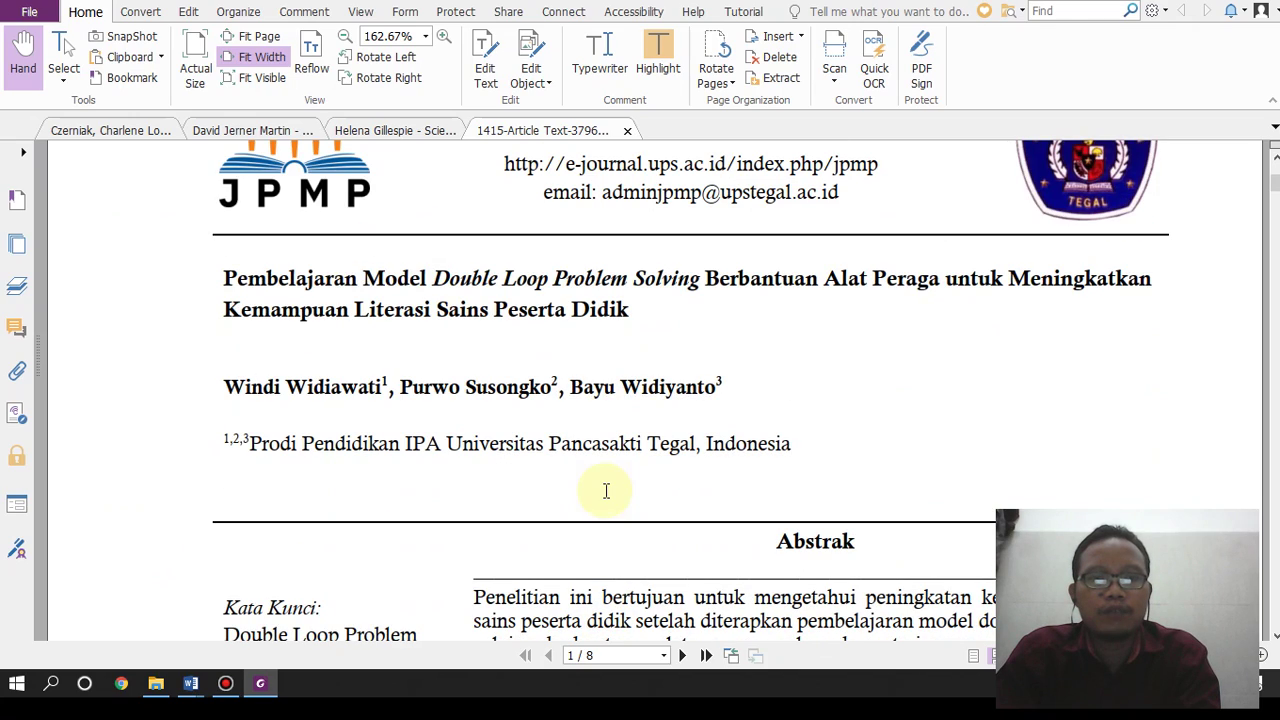
pyautogui.scroll(-3, 606, 490)
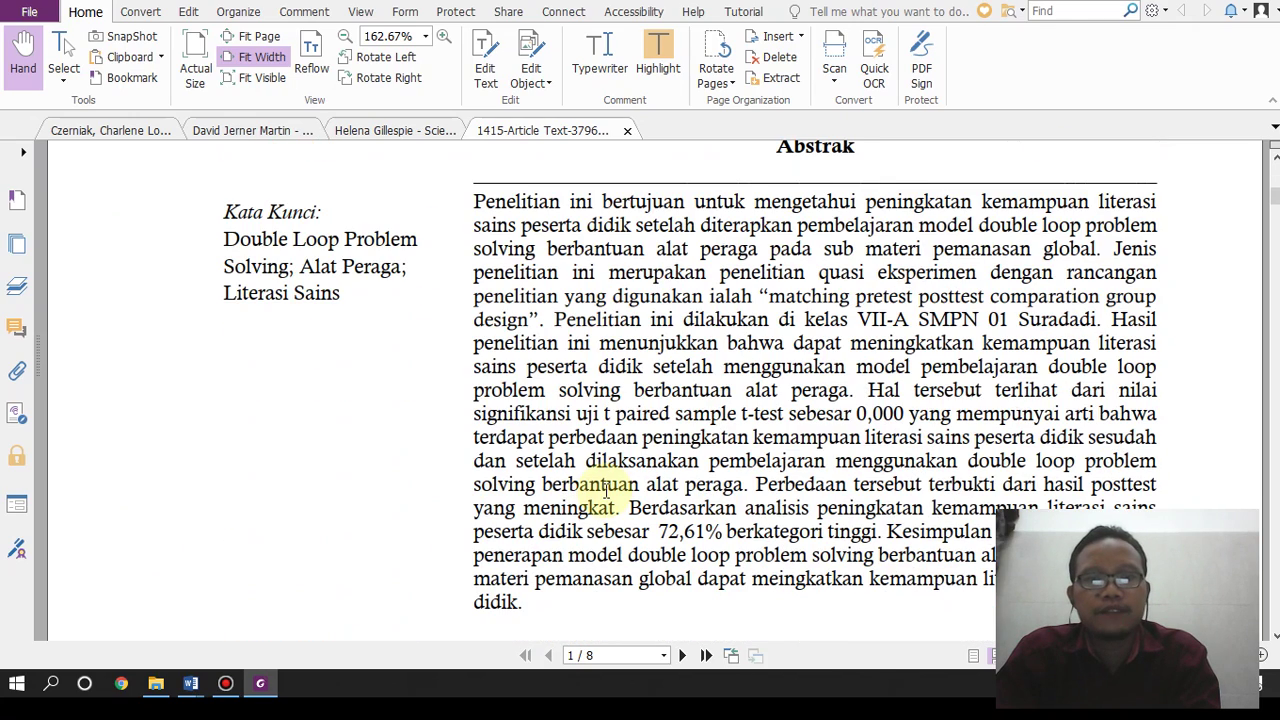
pyautogui.scroll(-8, 606, 490)
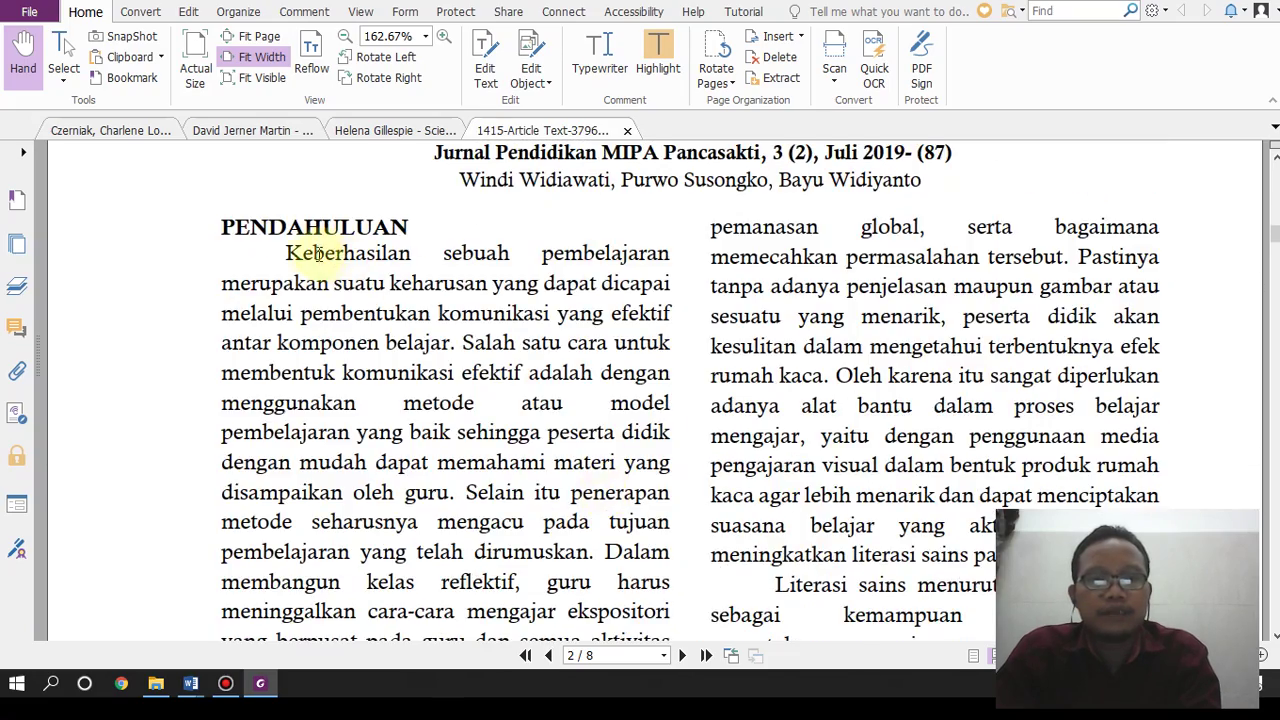
pyautogui.scroll(-2, 1000, 438)
pyautogui.scroll(1, 1000, 438)
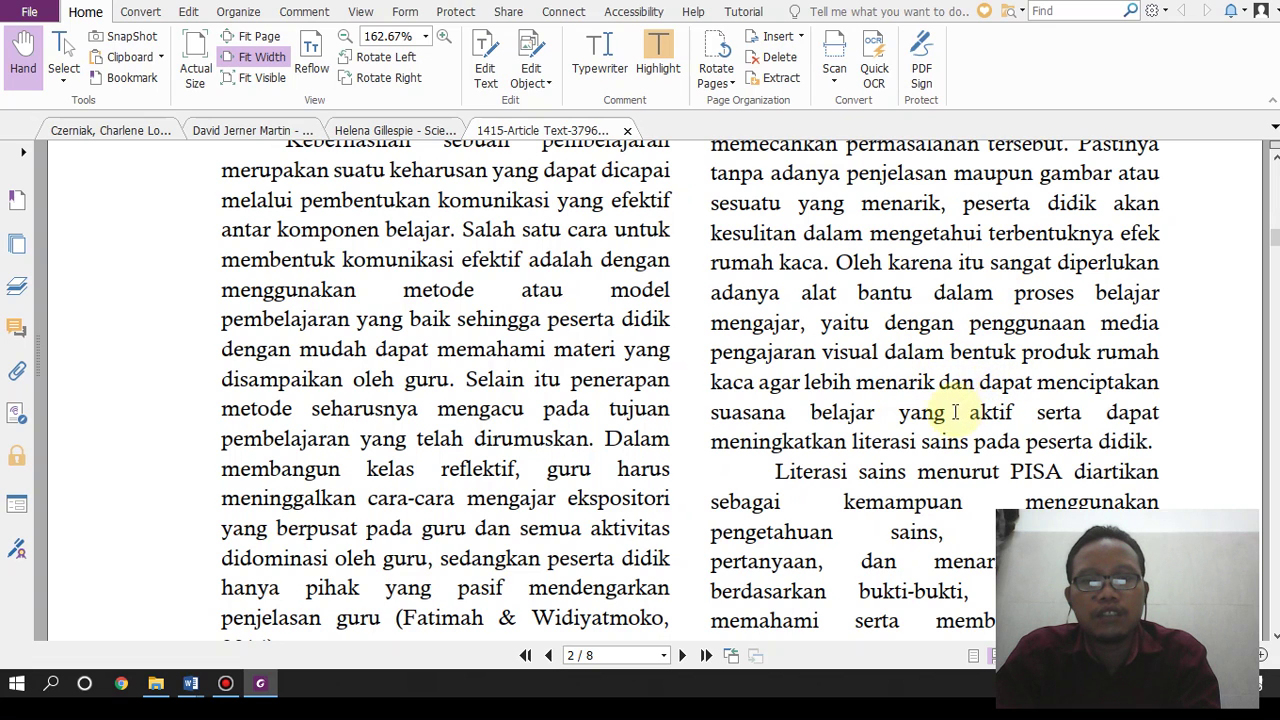
pyautogui.scroll(-3, 955, 412)
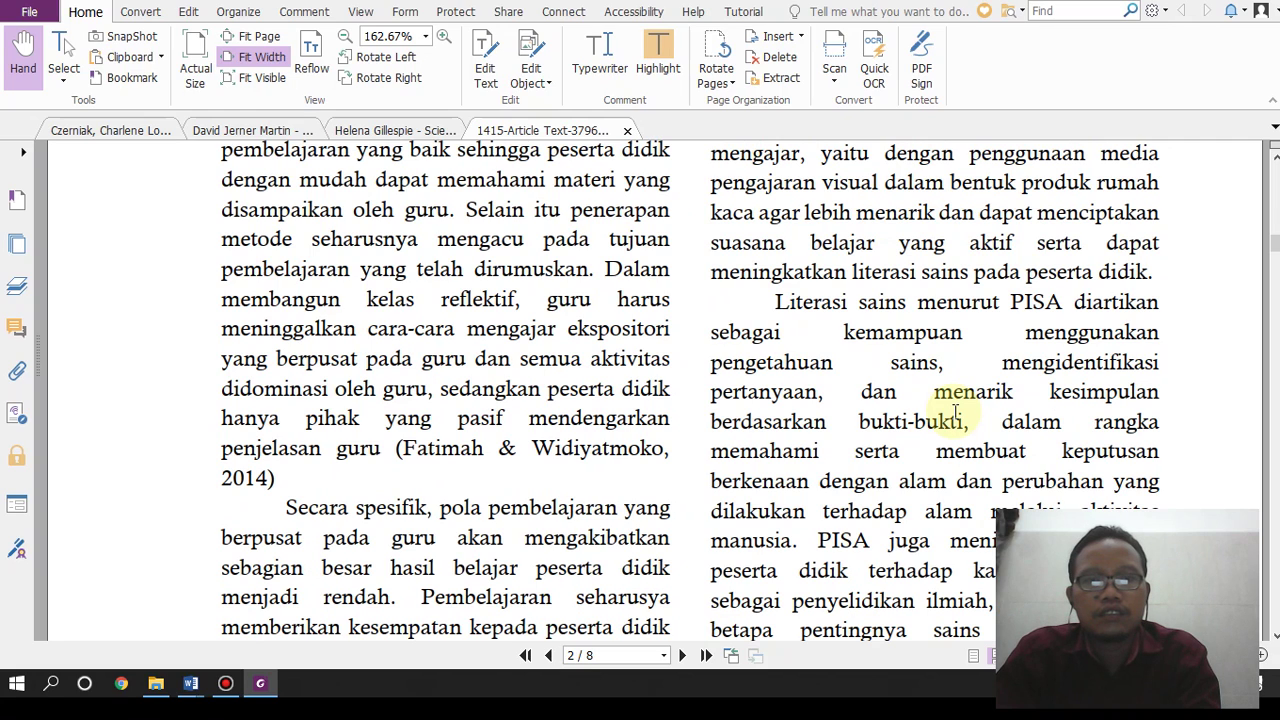
pyautogui.click(545, 300)
pyautogui.moveTo(545, 300); pyautogui.dragTo(638, 384)
pyautogui.scroll(-2, 514, 400)
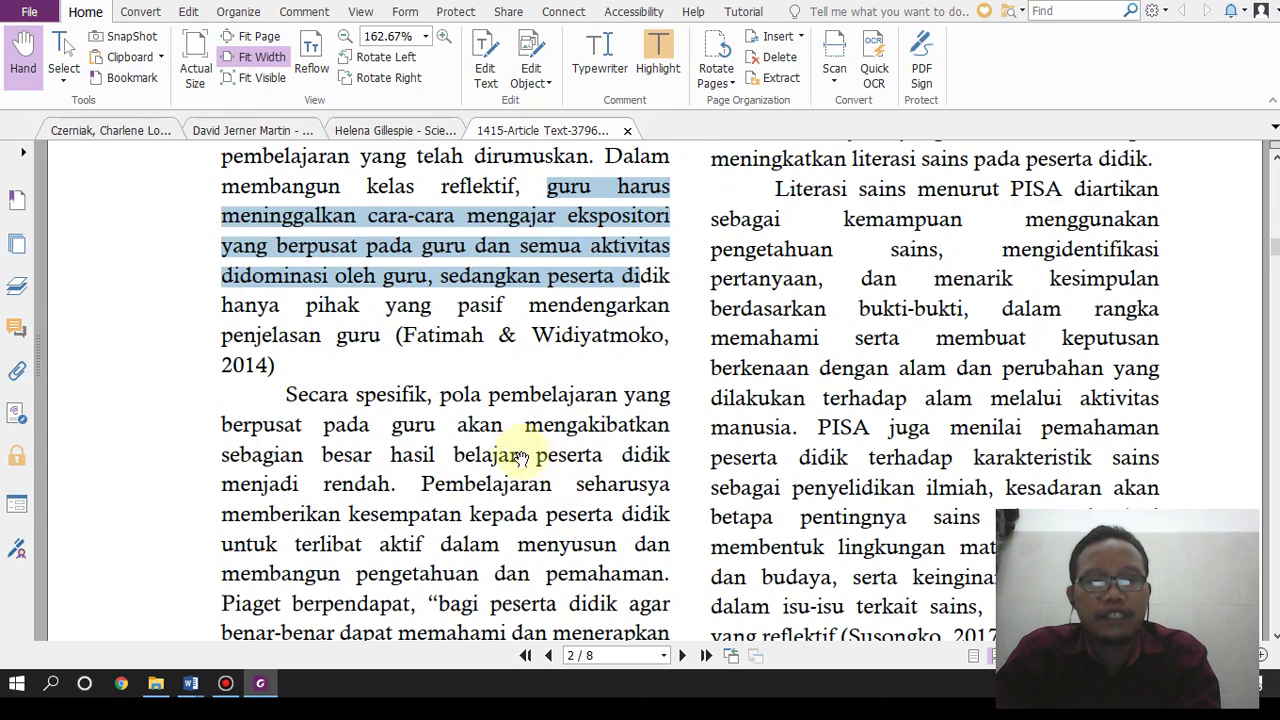
pyautogui.scroll(-3, 512, 450)
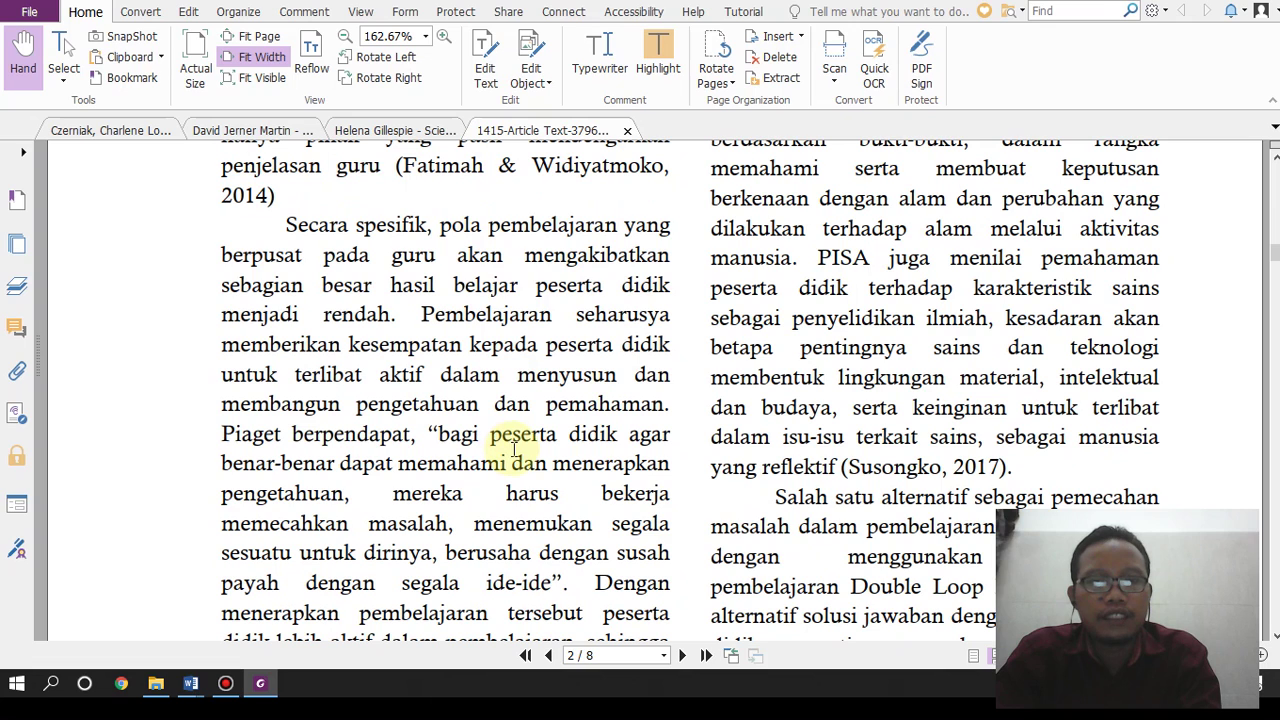
pyautogui.scroll(1, 380, 435)
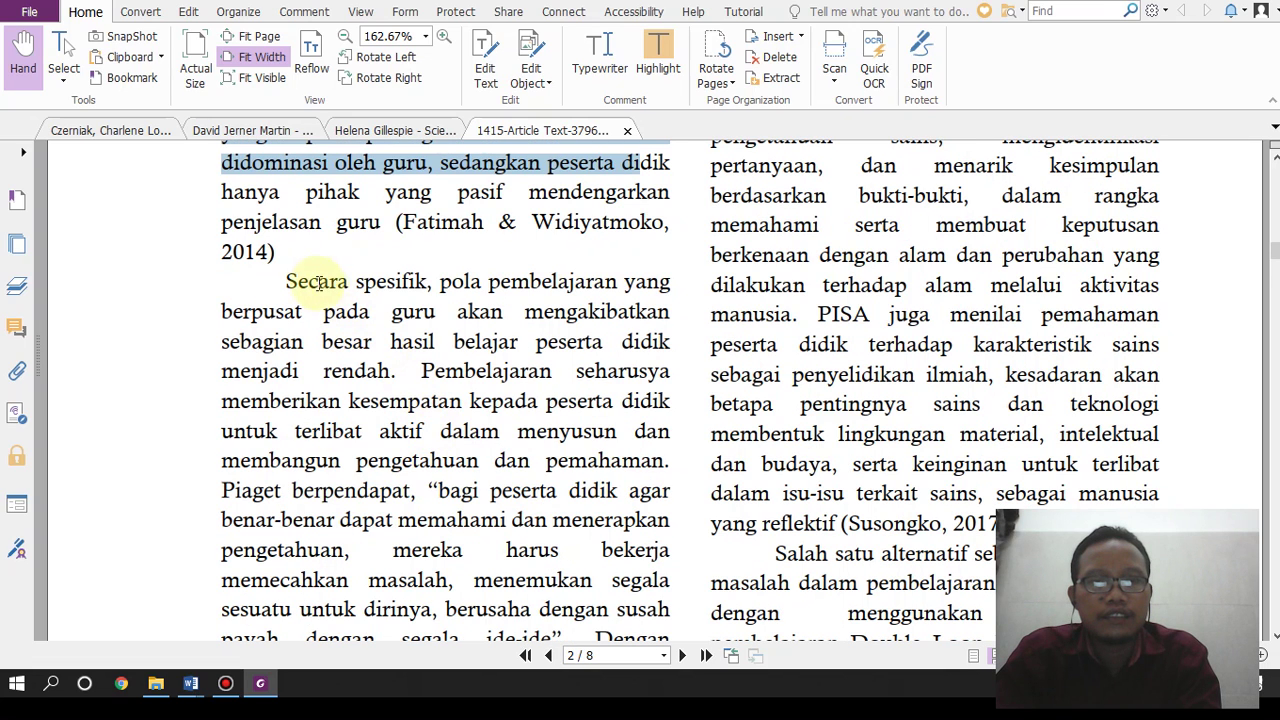
pyautogui.moveTo(438, 283); pyautogui.dragTo(436, 367)
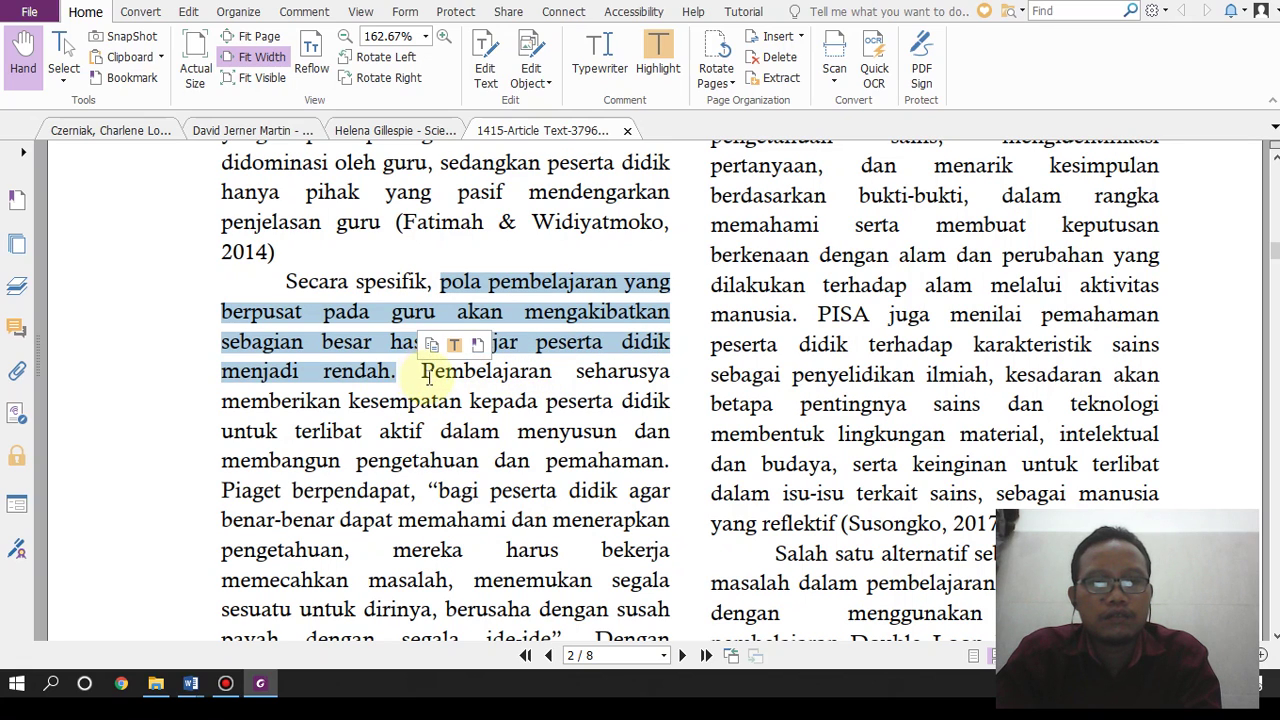
# Step: Copy the article's sentence from "Pembelajaran seharusya memberikan kesempatan" to "pengetahuan dan pemahaman." into the Word document below the cited paraphrase
pyautogui.moveTo(420, 372); pyautogui.dragTo(673, 470)
pyautogui.hotkey('ctrl', 'c')
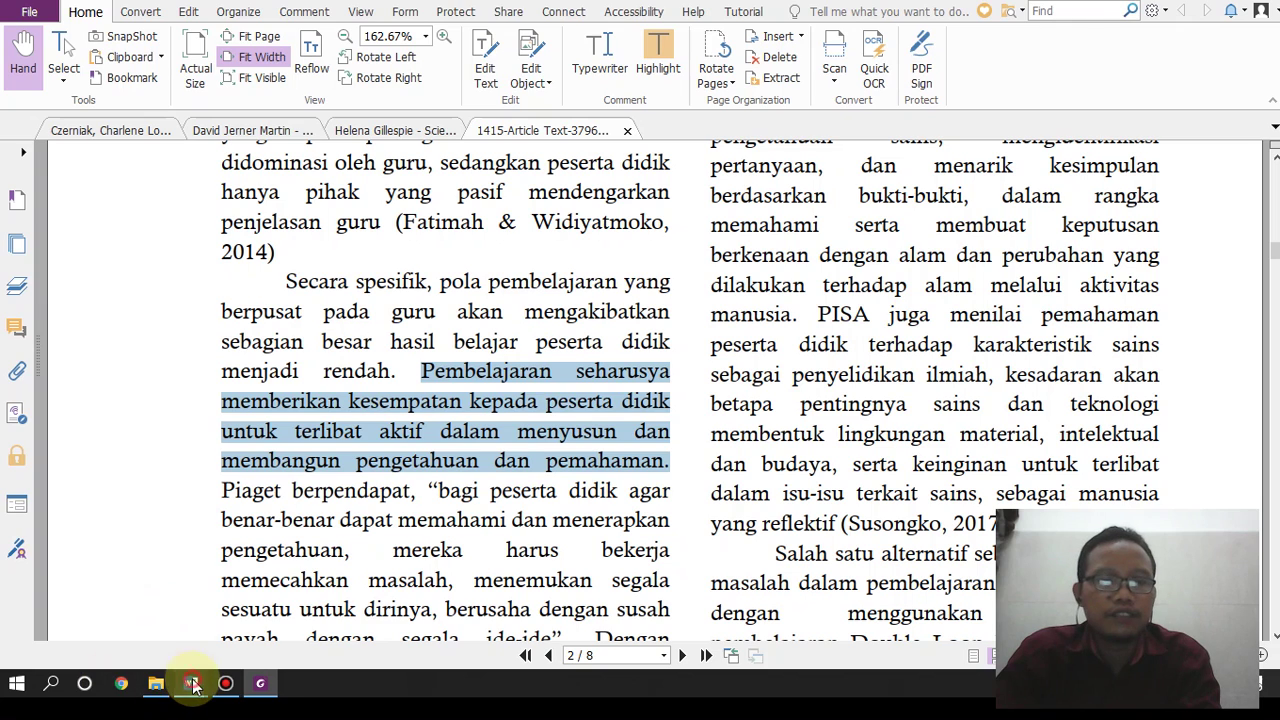
pyautogui.moveTo(191, 684)
pyautogui.click(277, 620)
pyautogui.hotkey('ctrl', 'v')
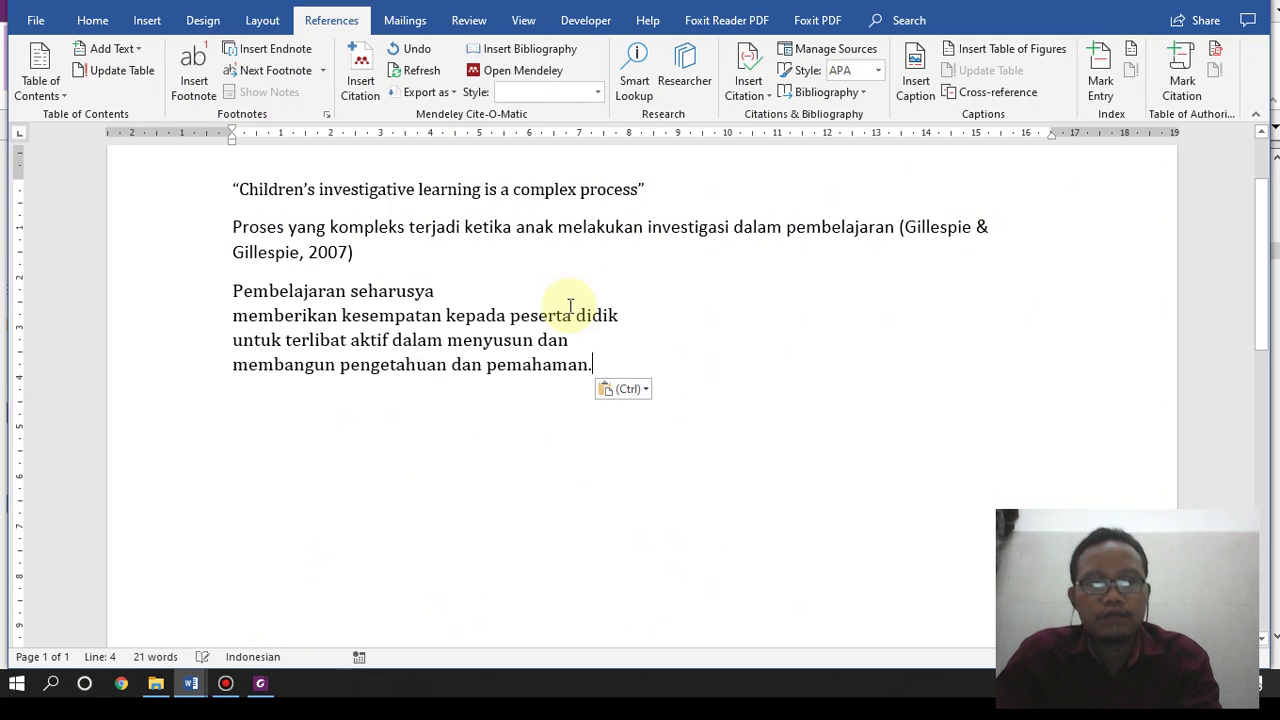
# Step: Join the pasted sentence's broken lines into one paragraph and delete the English quotation above the cited paraphrase
pyautogui.click(470, 291)
pyautogui.press('Delete')
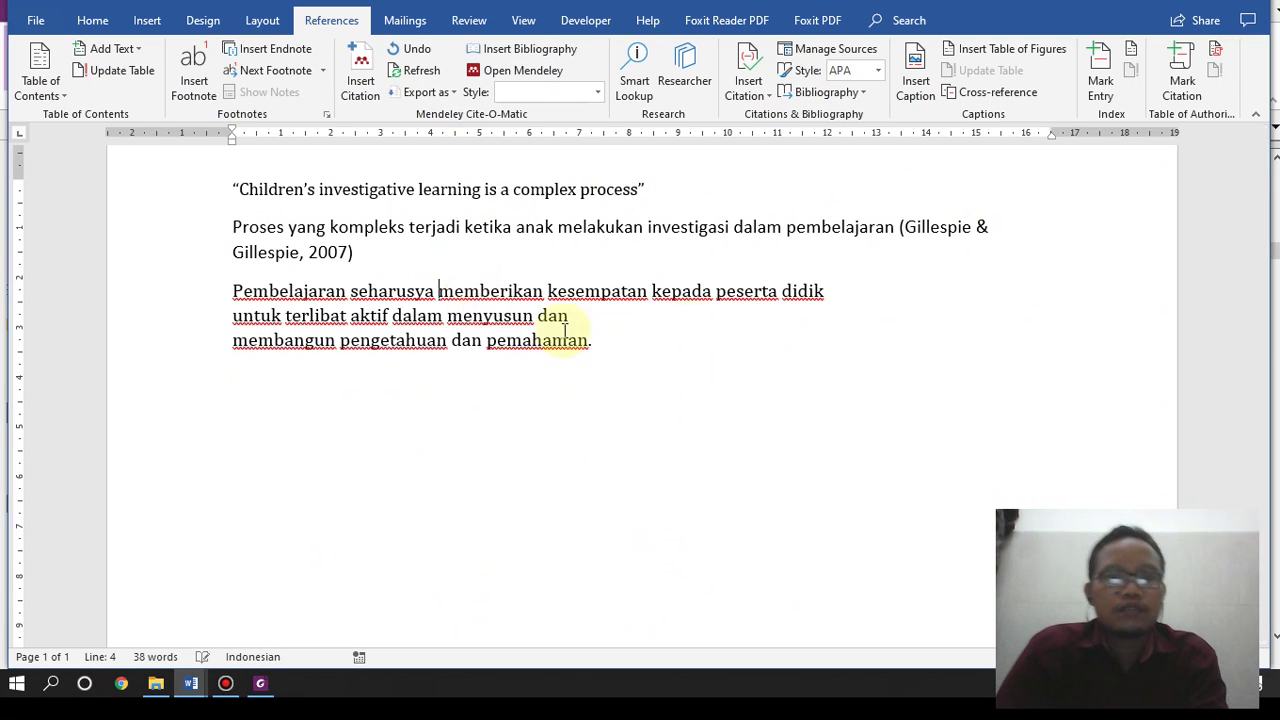
pyautogui.click(846, 308)
pyautogui.click(848, 298)
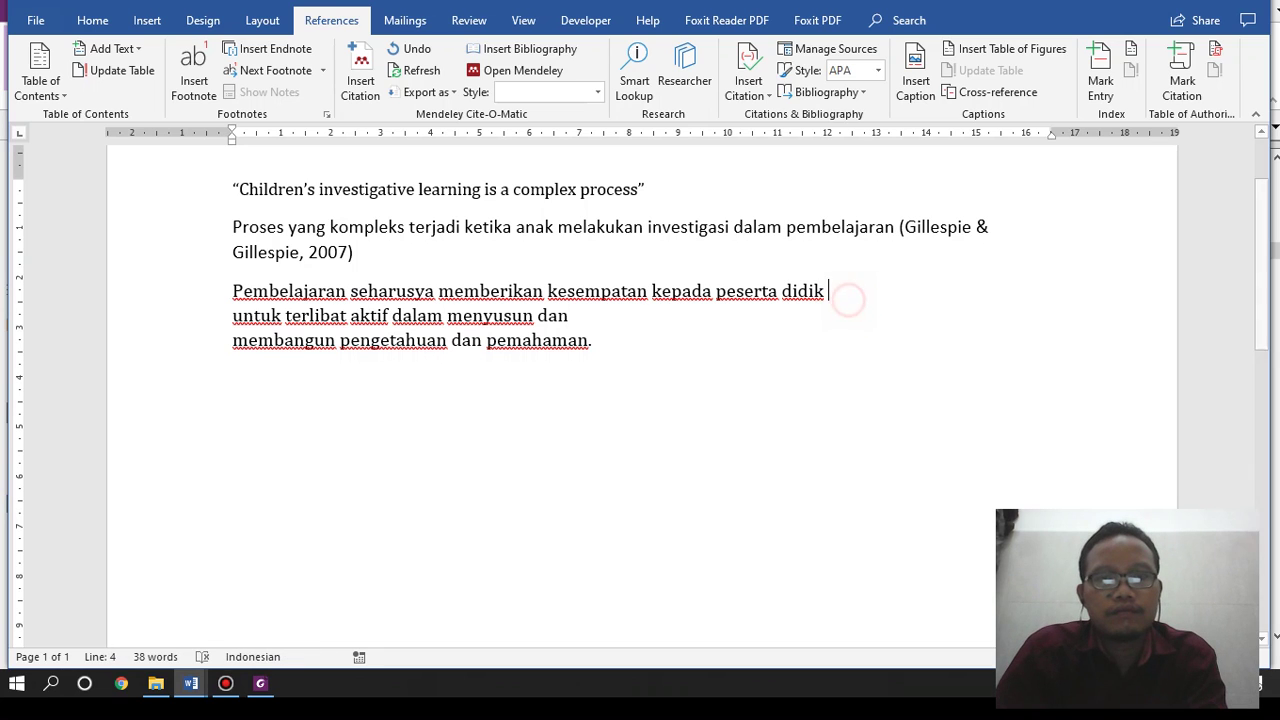
pyautogui.press('Delete')
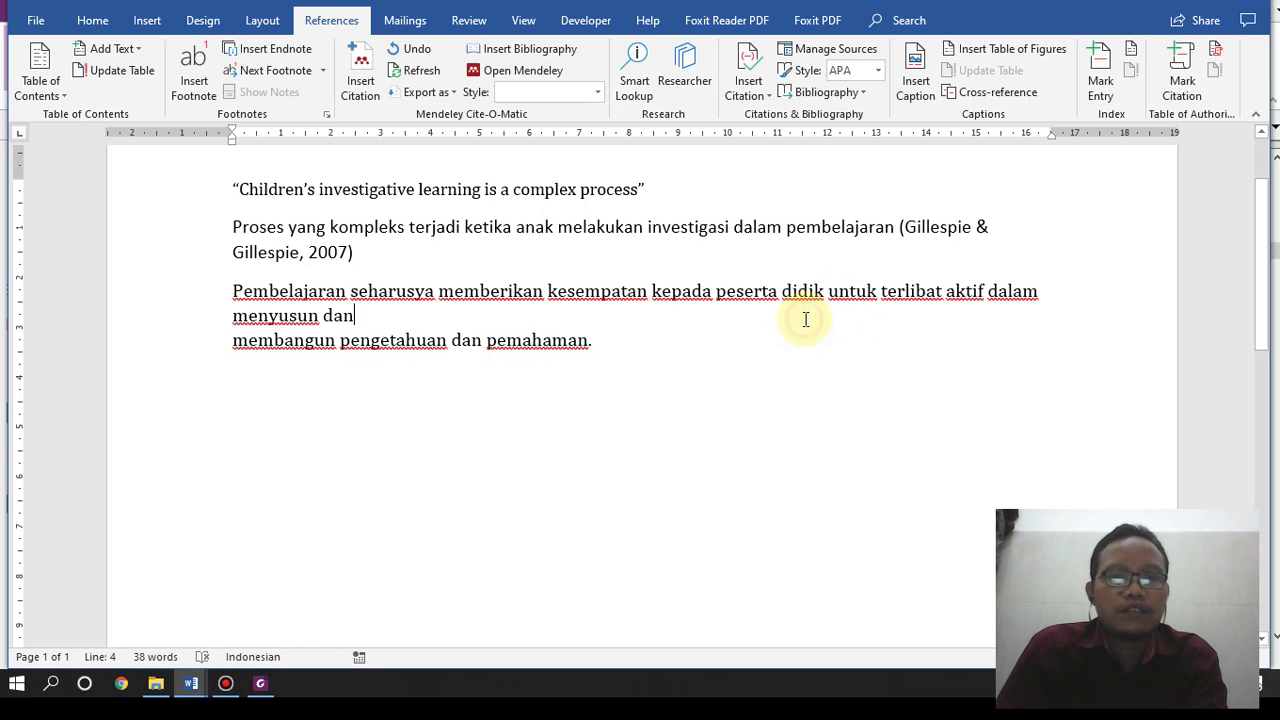
pyautogui.press('Delete')
pyautogui.moveTo(700, 189); pyautogui.dragTo(223, 190)
pyautogui.press('Delete')
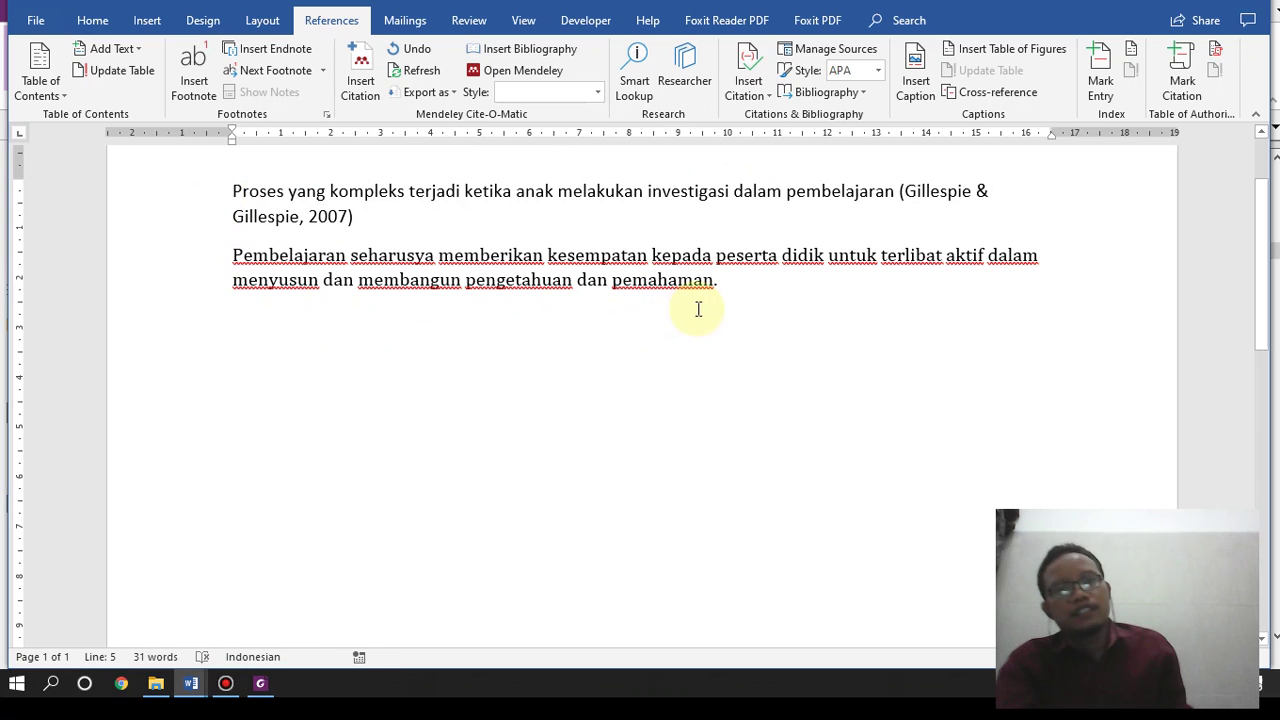
# Step: Write the paraphrase "Pembangunan pengetahuan seharusnya dilakukan secara aktif oleh siswa dalam pembelajaran" in a new paragraph below the copied article sentence
pyautogui.click(718, 282)
pyautogui.press('Return')
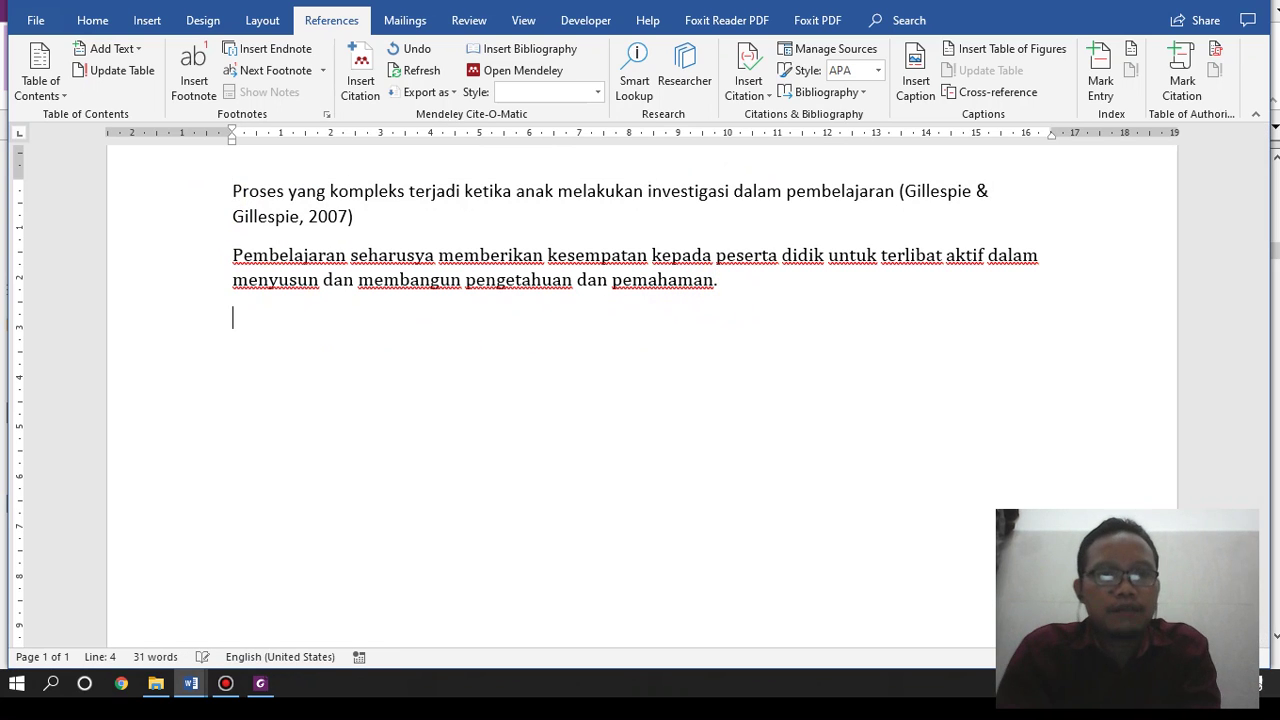
pyautogui.press('Down')
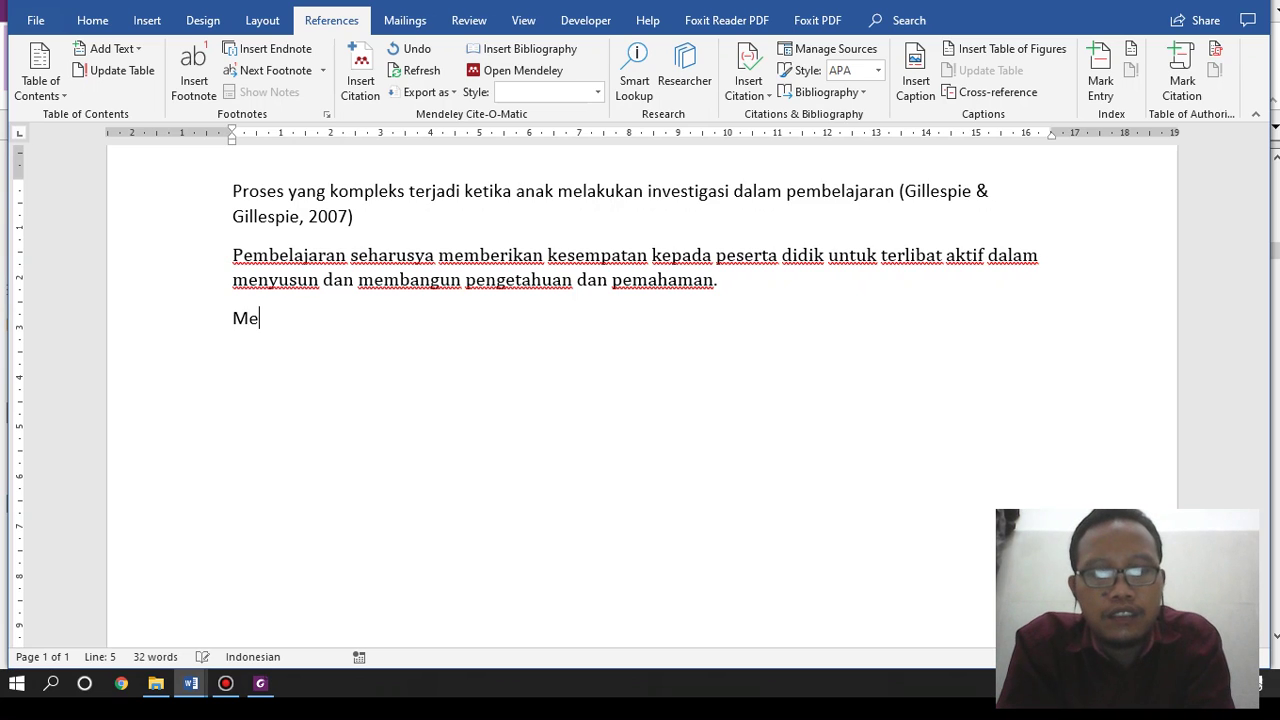
pyautogui.press('BackSpace')
pyautogui.press('BackSpace')
pyautogui.write('Peny')
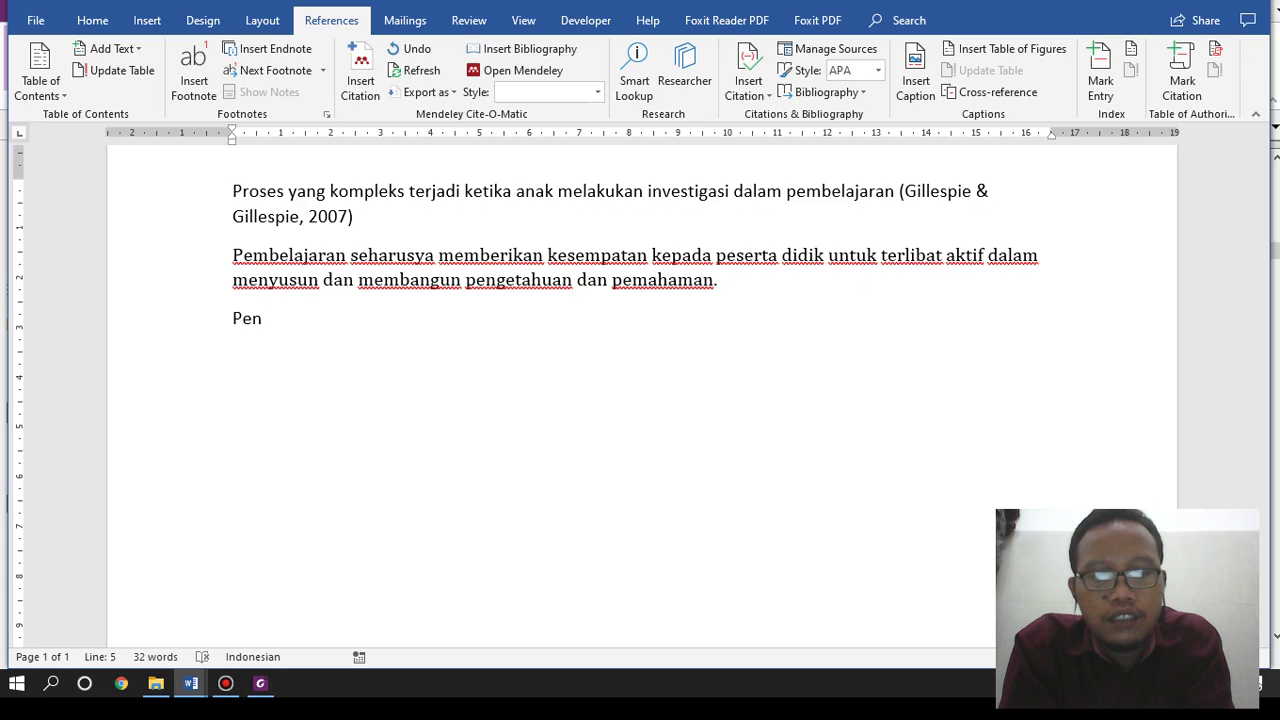
pyautogui.press('BackSpace')
pyautogui.write('mbangunan')
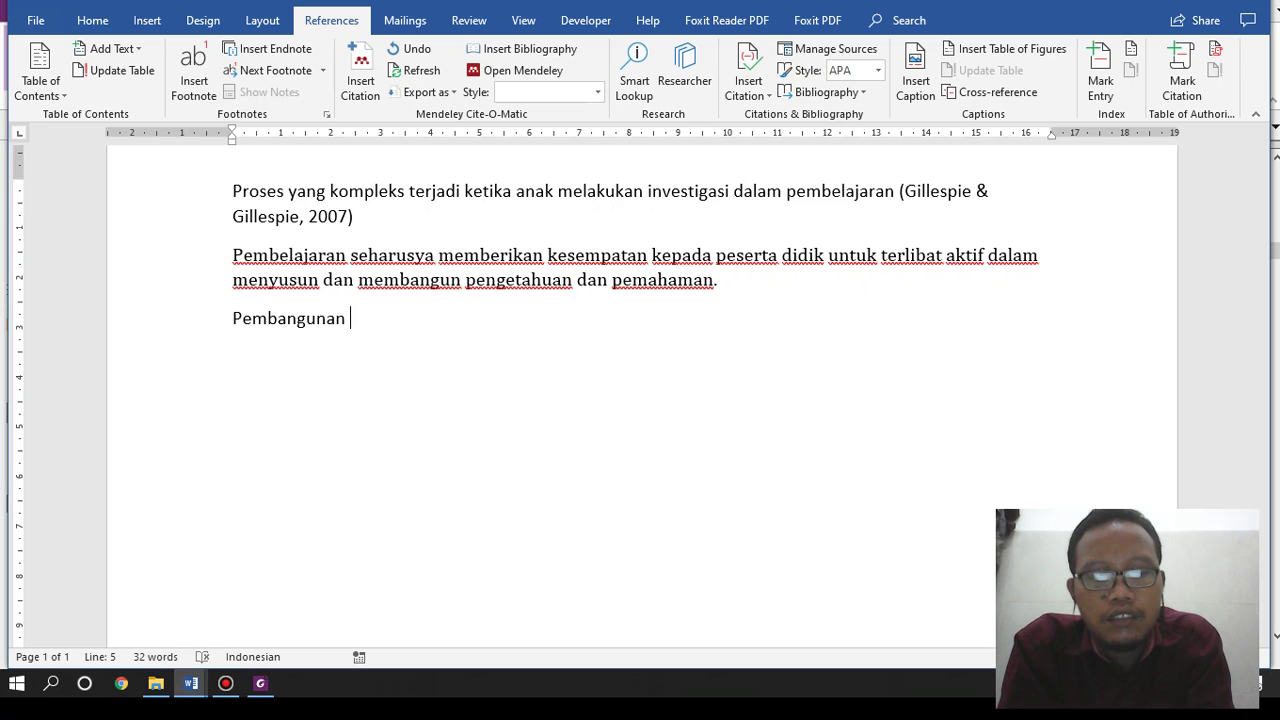
pyautogui.write('pengetahua')
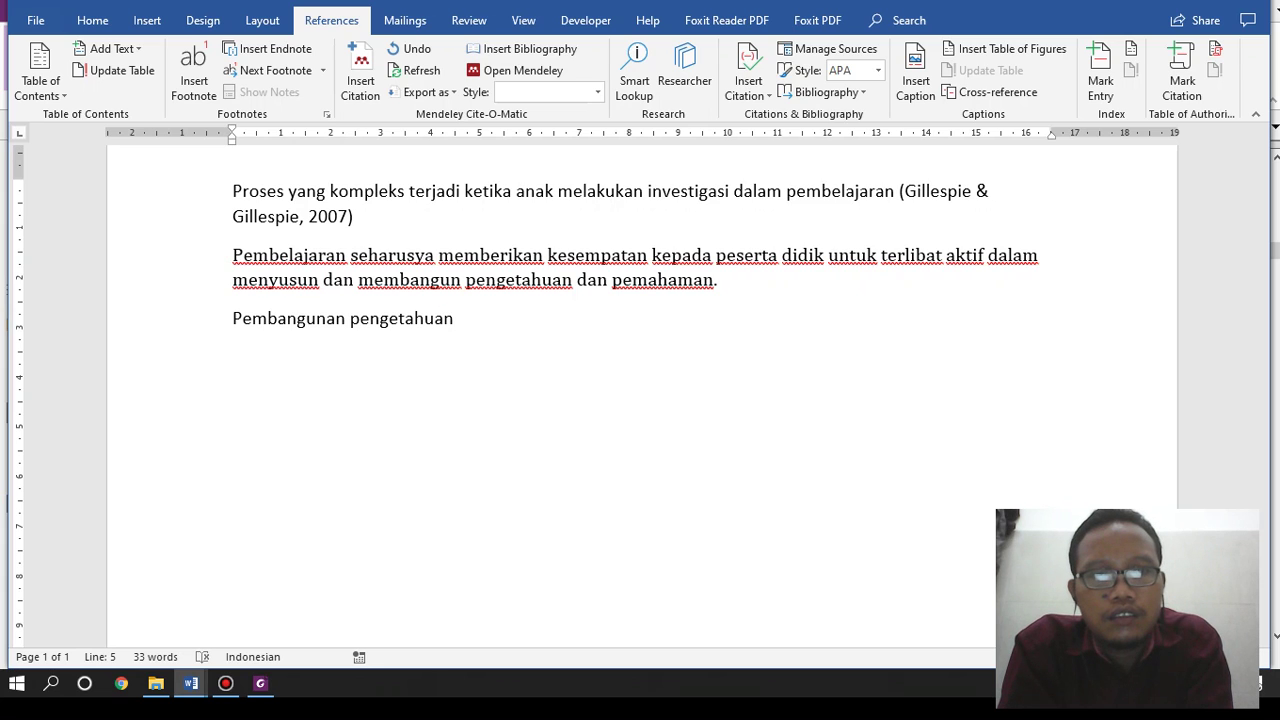
pyautogui.write('n seharusnya ')
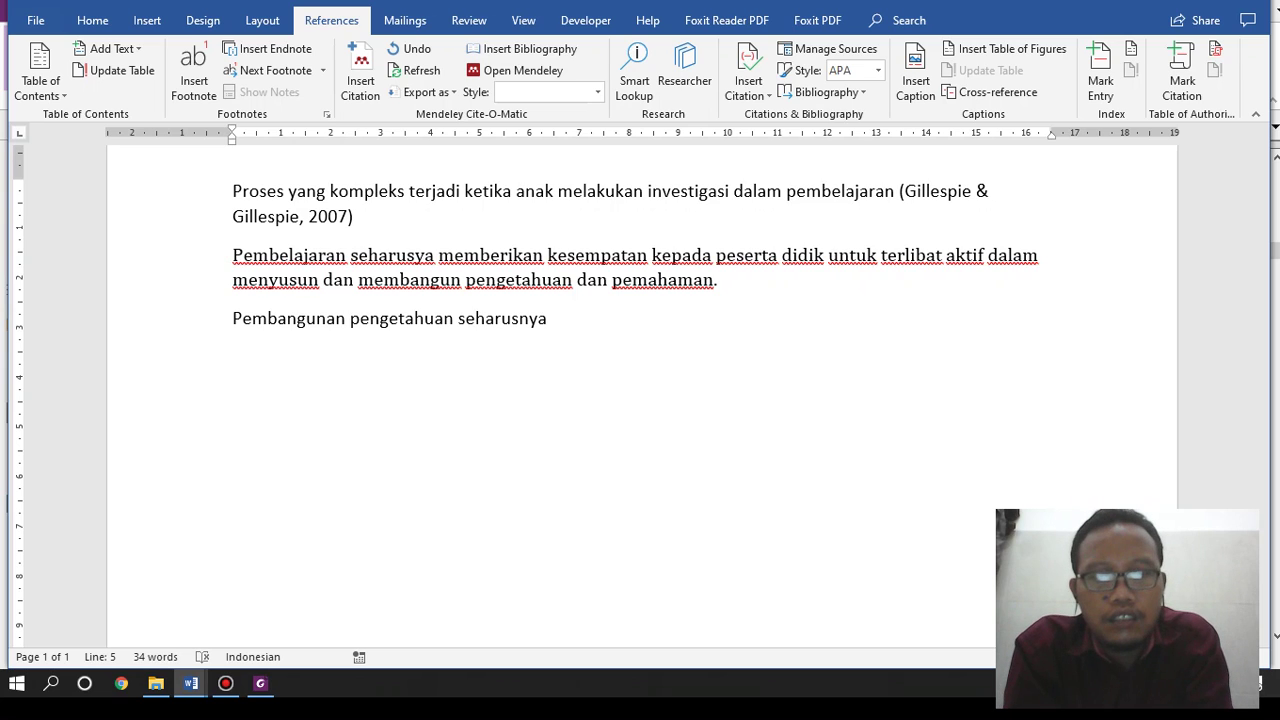
pyautogui.write('dilakukan sec')
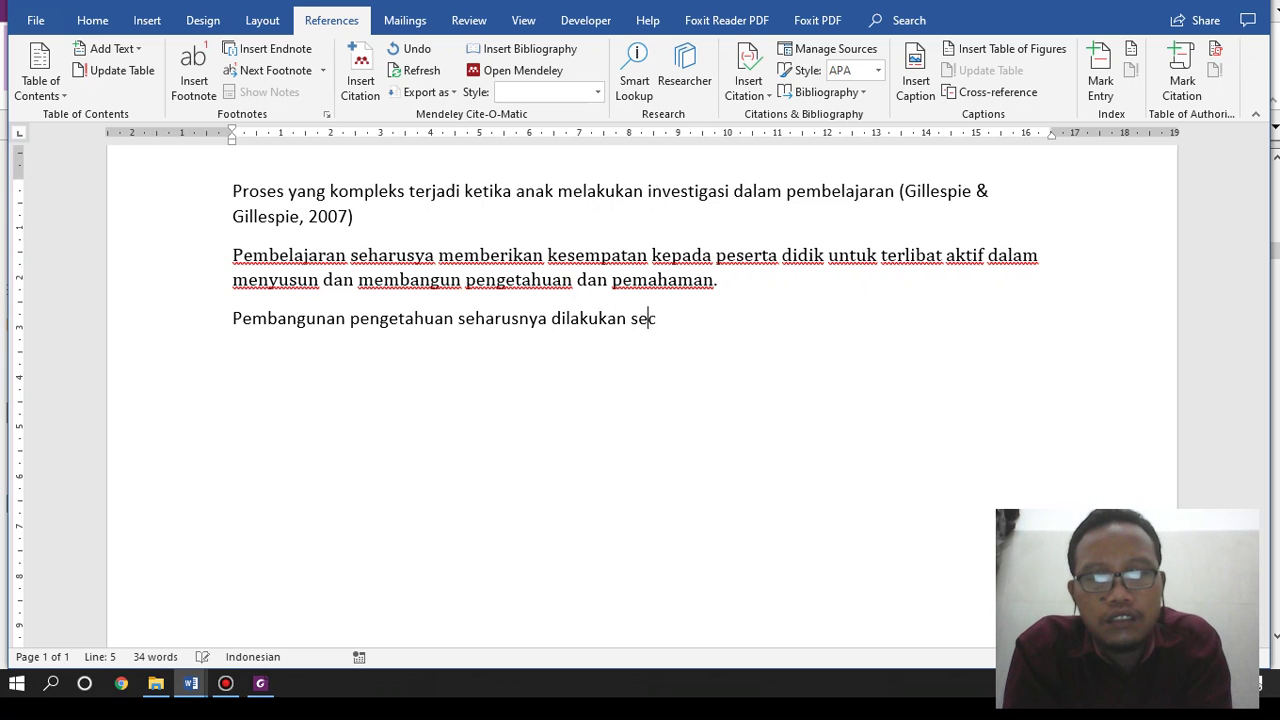
pyautogui.write('ara aktif oleh')
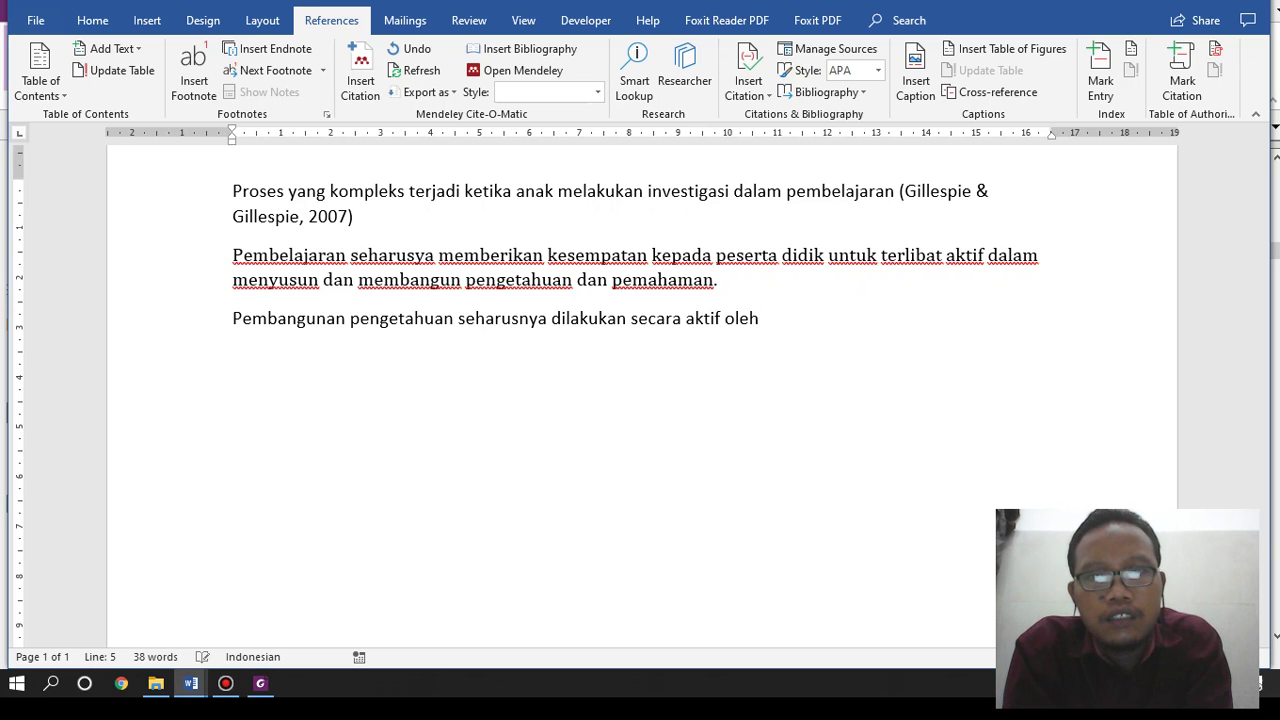
pyautogui.write(' siswa')
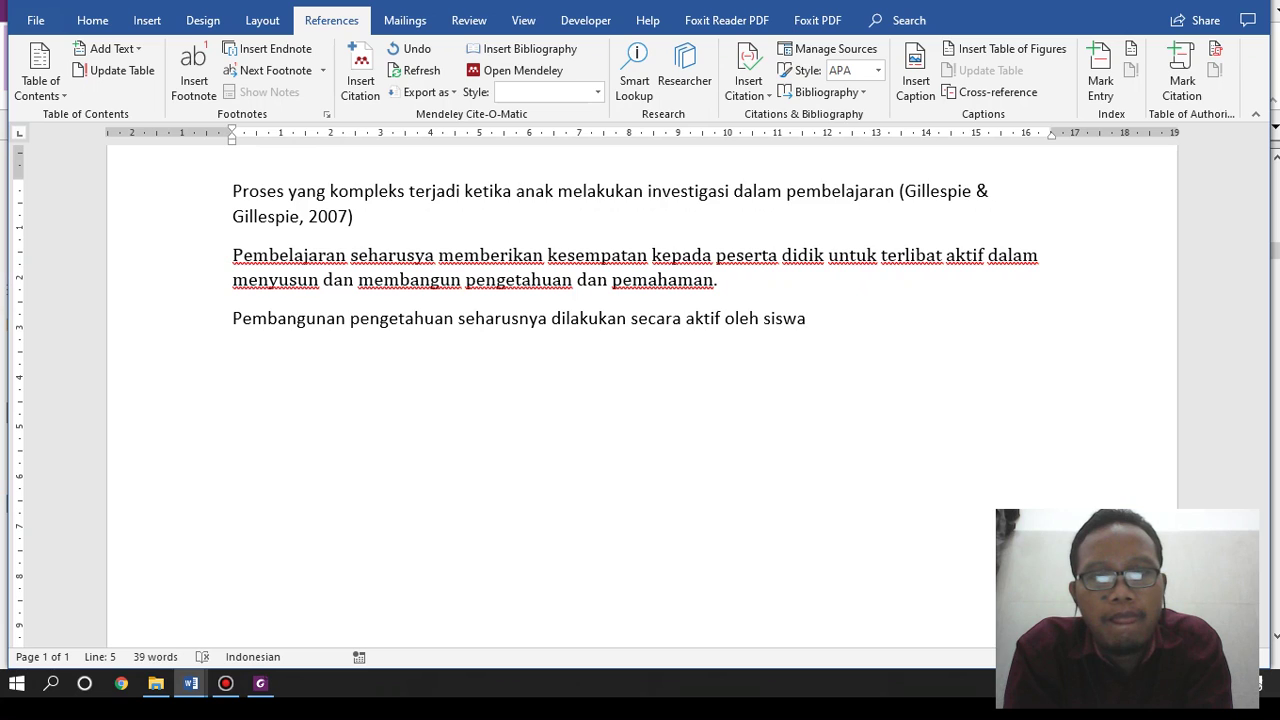
pyautogui.write(' dalam')
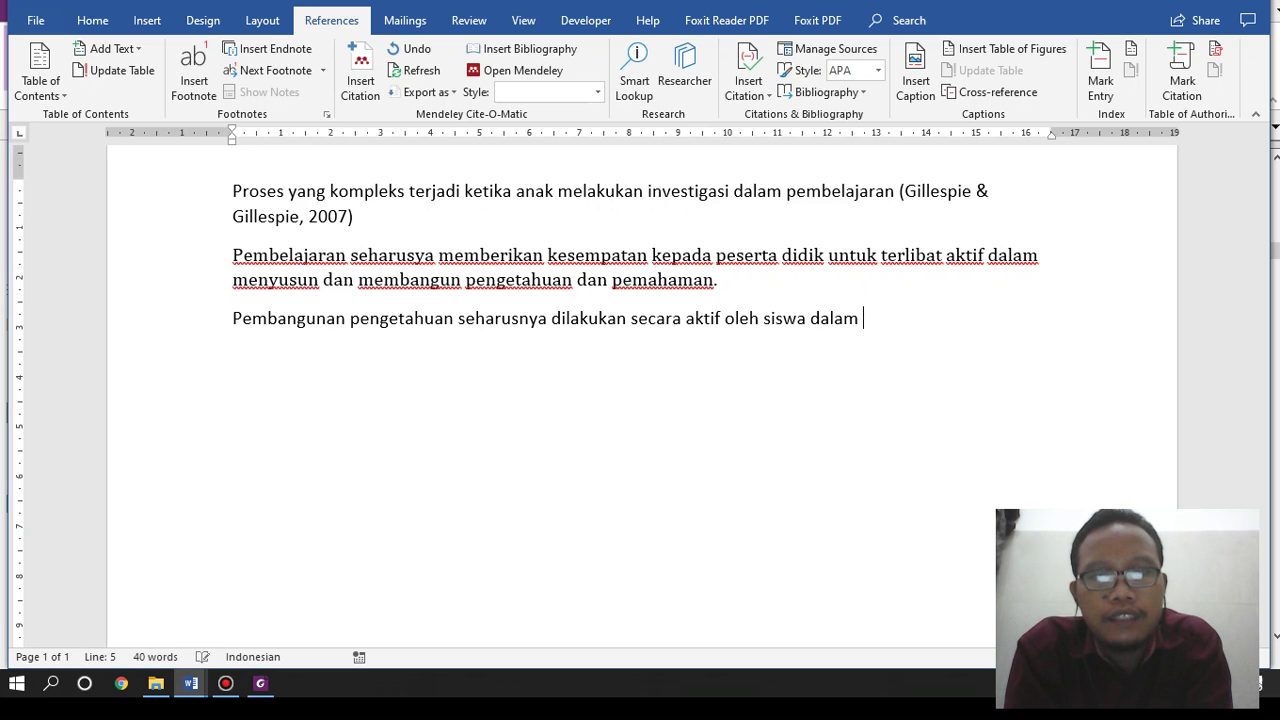
pyautogui.write(' pembelajaran')
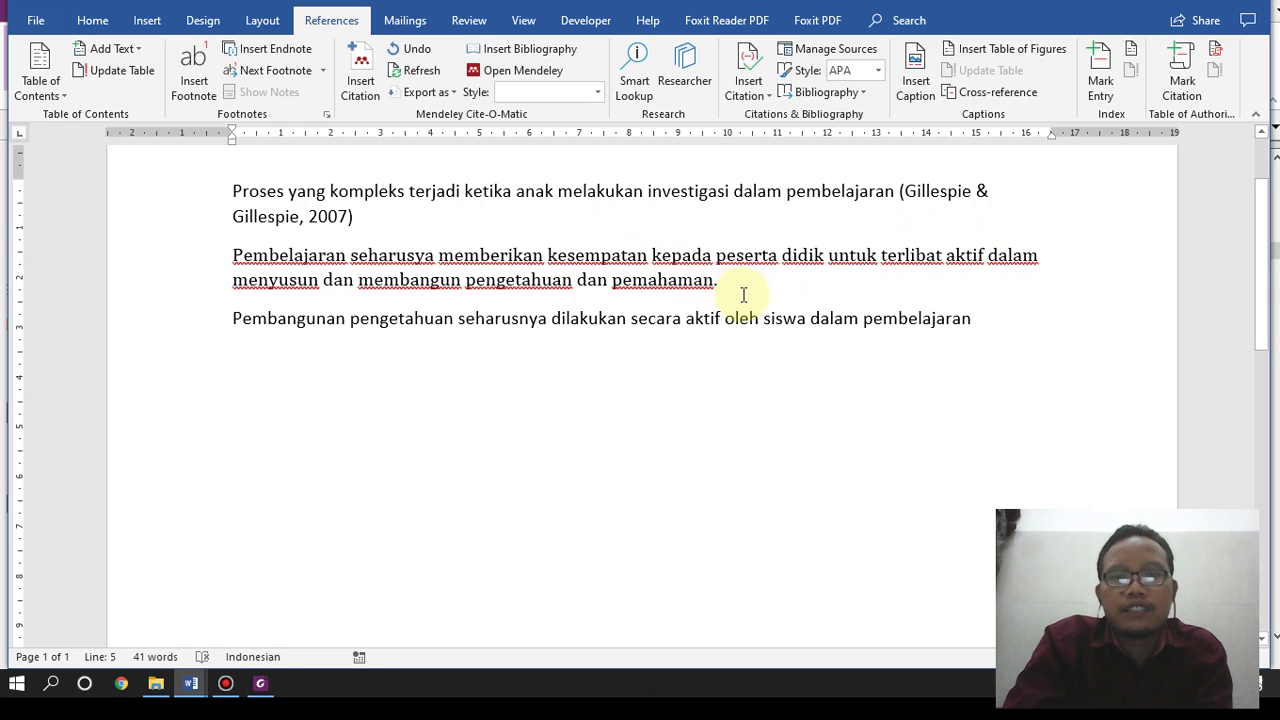
# Step: Delete the copied article sentence above the new paraphrase and place the cursor at the end of the paraphrase
pyautogui.moveTo(743, 294); pyautogui.dragTo(245, 257)
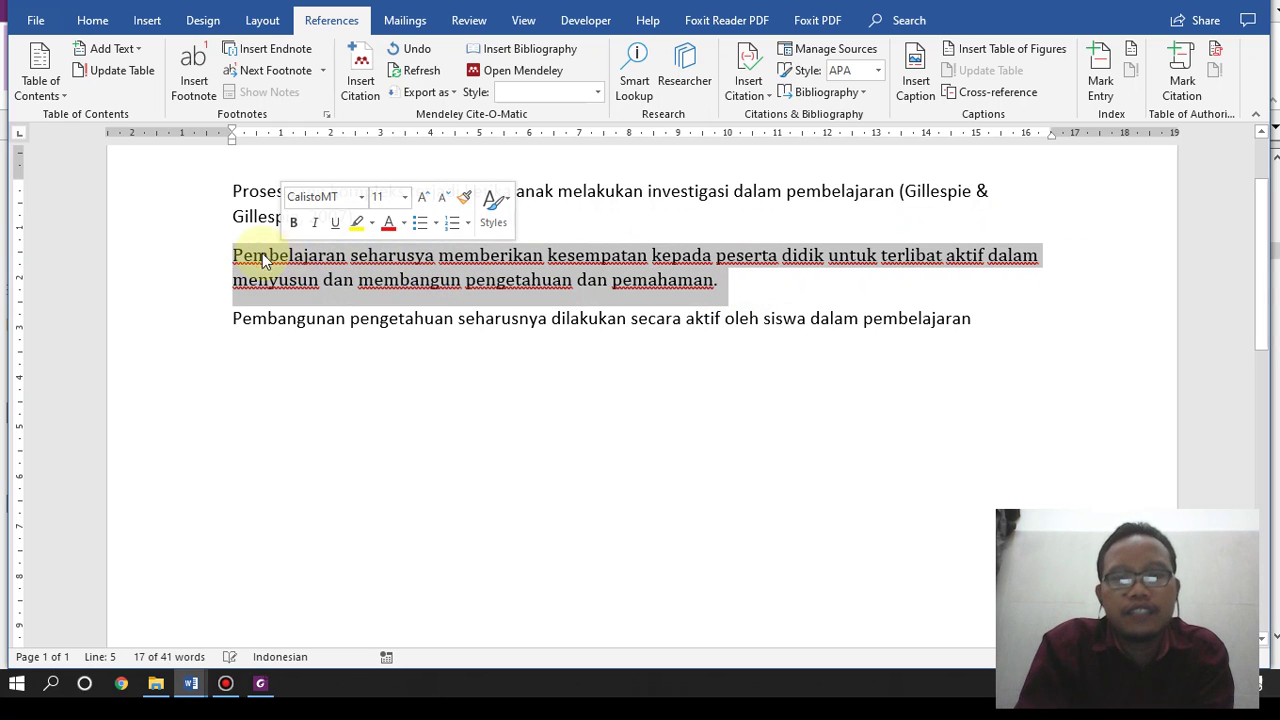
pyautogui.press('Delete')
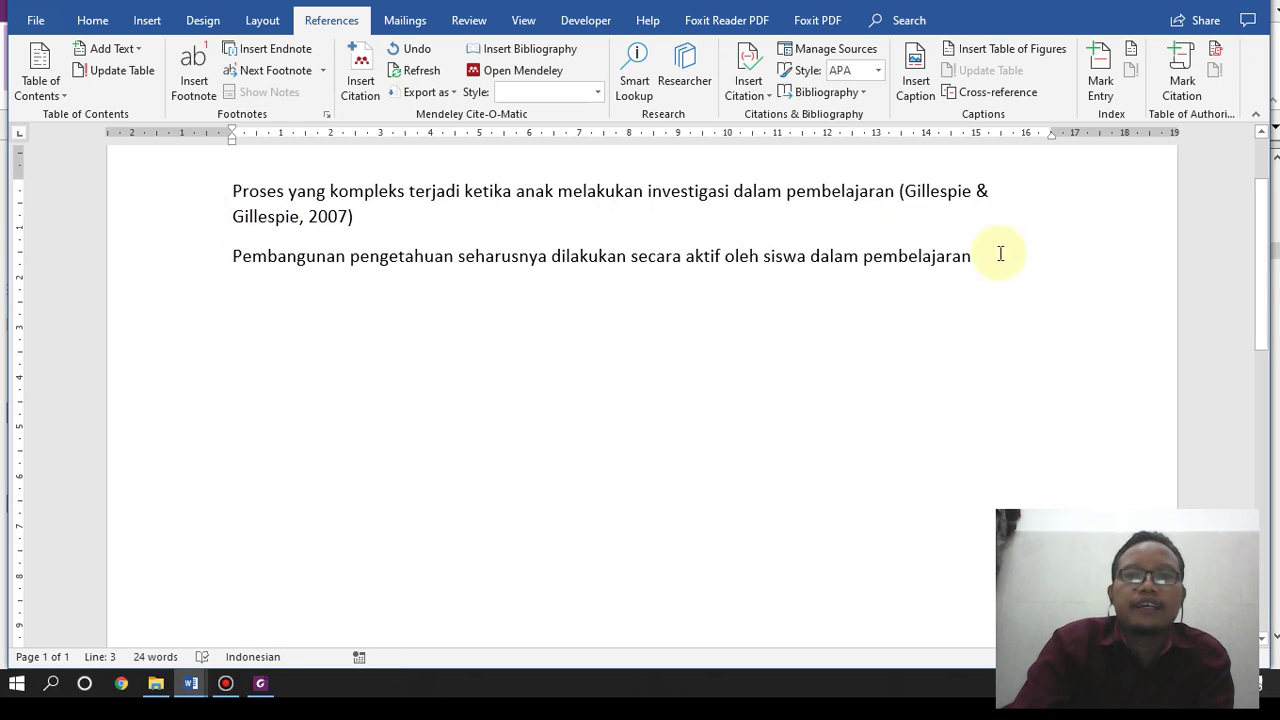
pyautogui.click(987, 258)
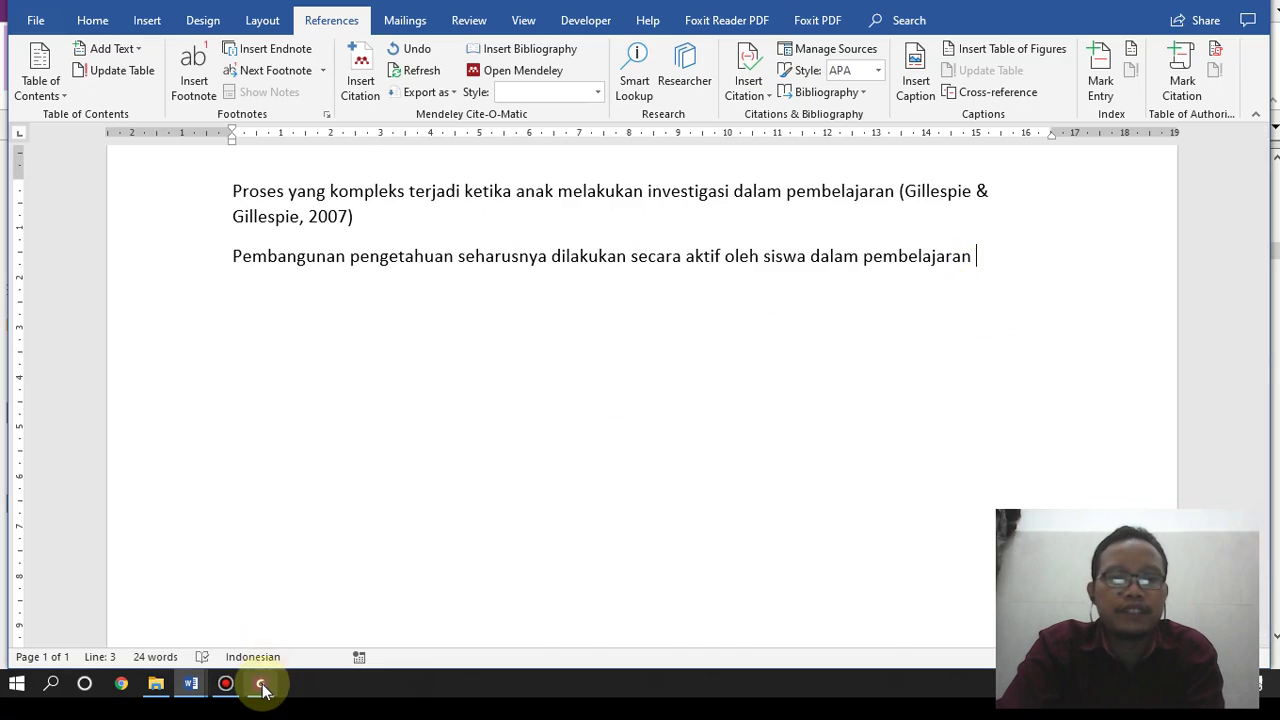
# Step: Check the article's title page in the PDF and start a new citation source of type Journal Article for the paraphrase in Word
pyautogui.click(260, 683)
pyautogui.scroll(10, 423, 423)
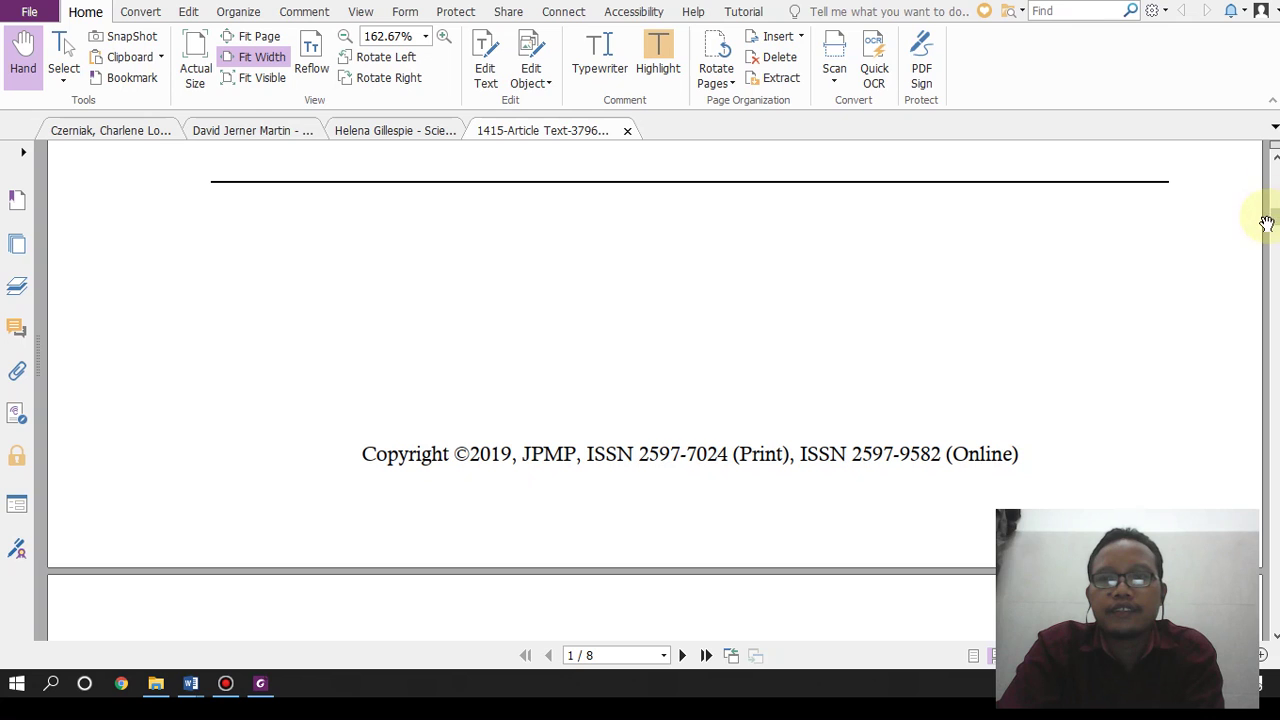
pyautogui.moveTo(1275, 222); pyautogui.dragTo(1275, 178)
pyautogui.scroll(-1, 767, 415)
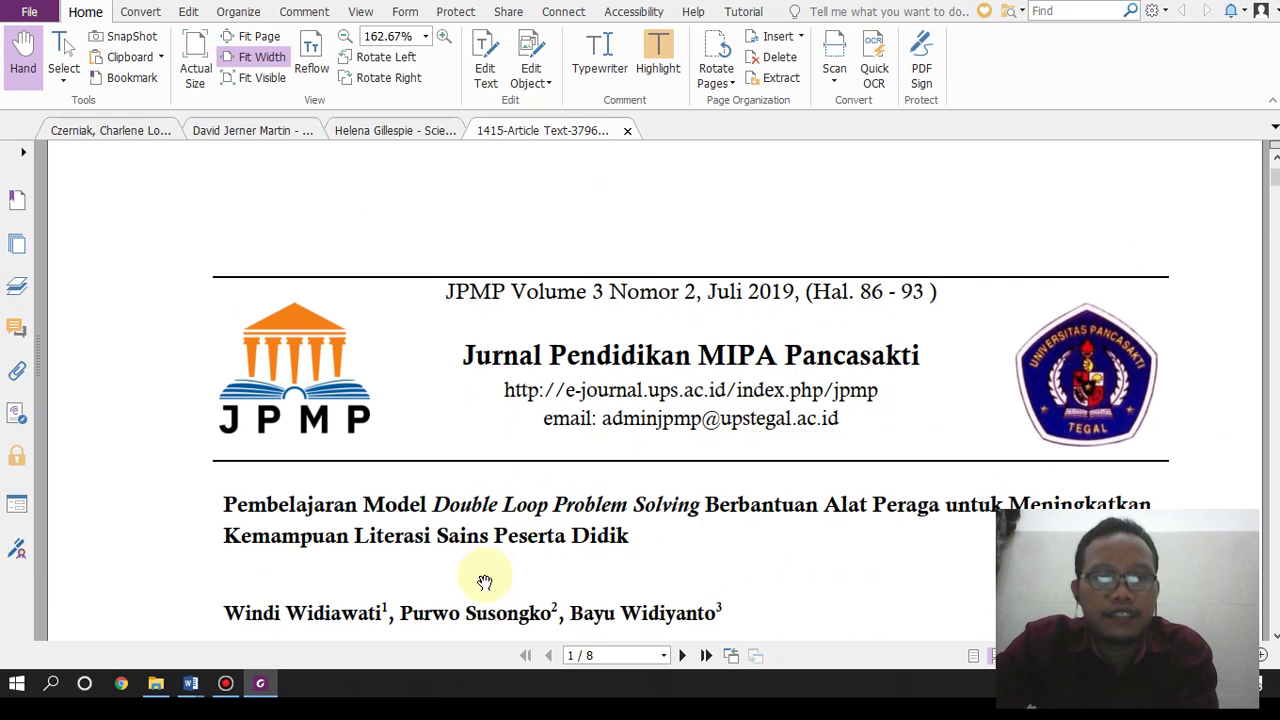
pyautogui.scroll(-3, 481, 574)
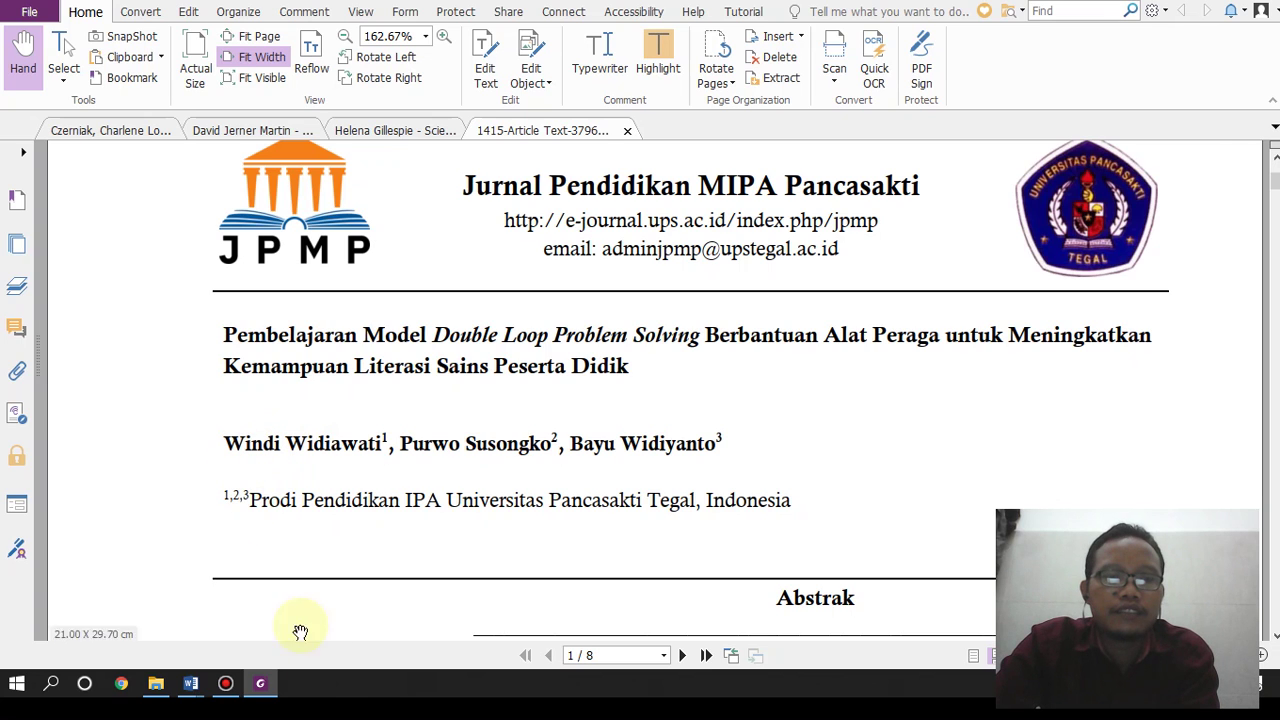
pyautogui.moveTo(190, 684)
pyautogui.click(270, 630)
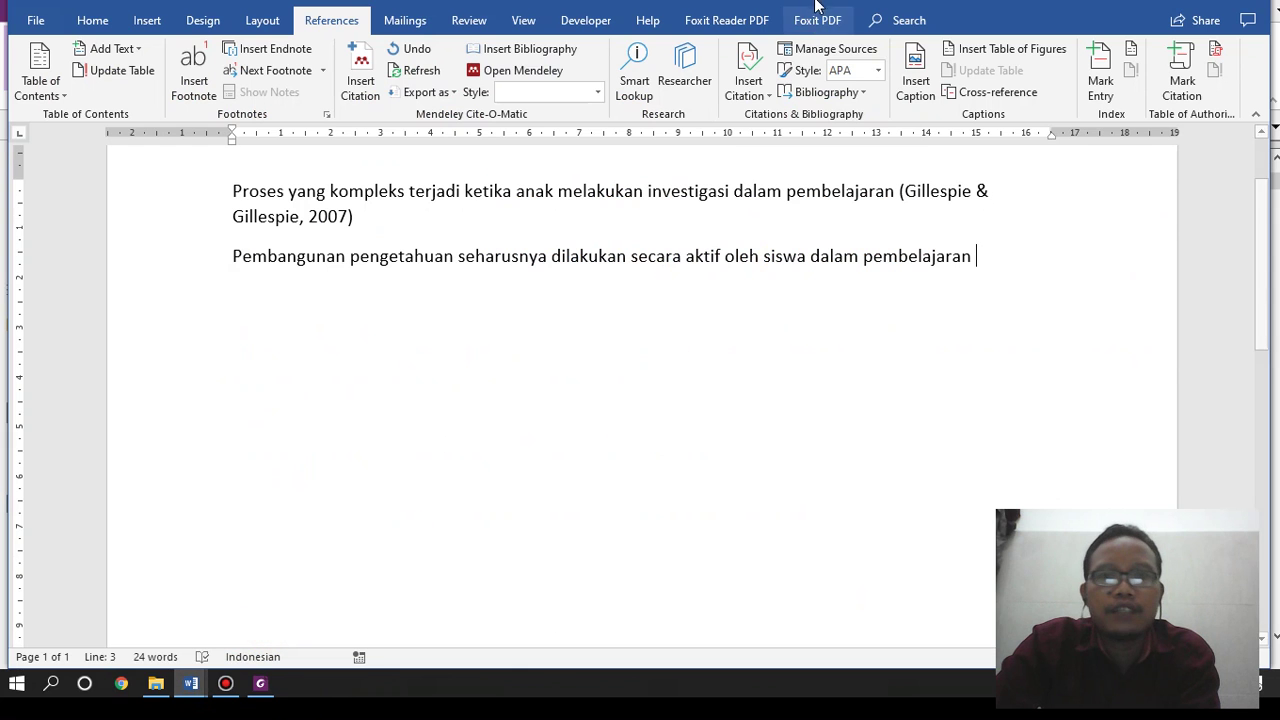
pyautogui.click(748, 80)
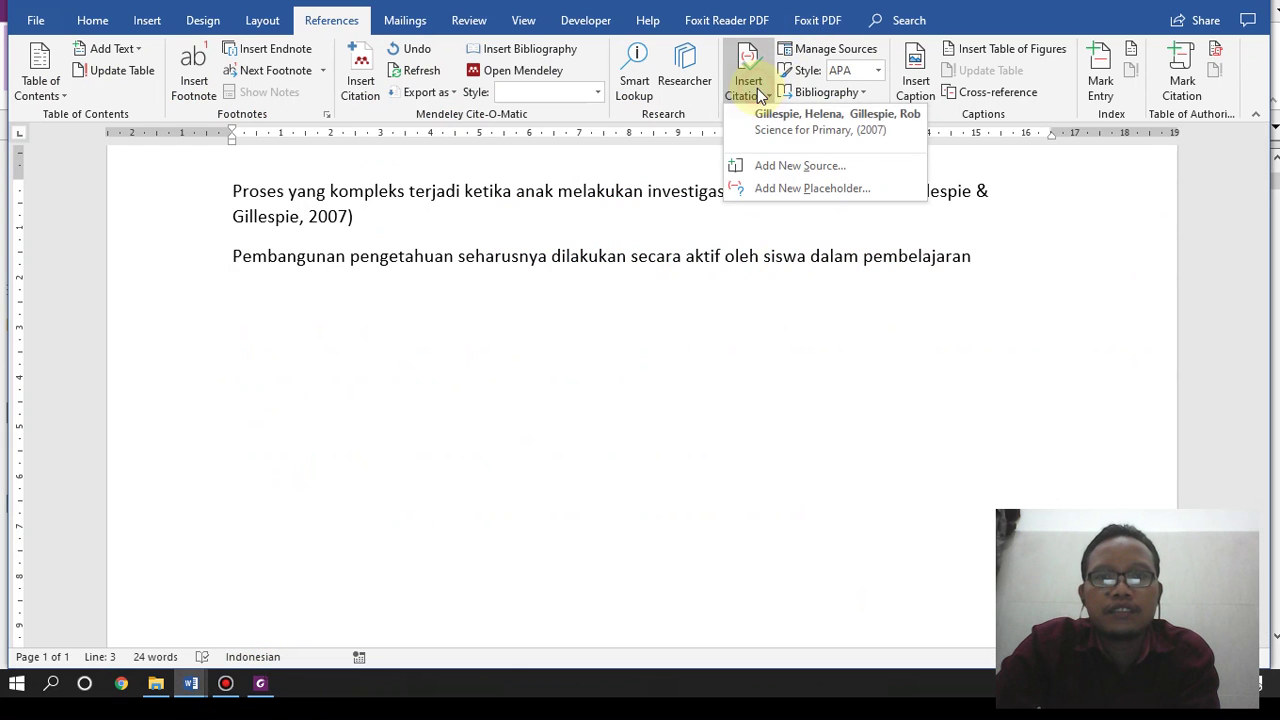
pyautogui.click(775, 166)
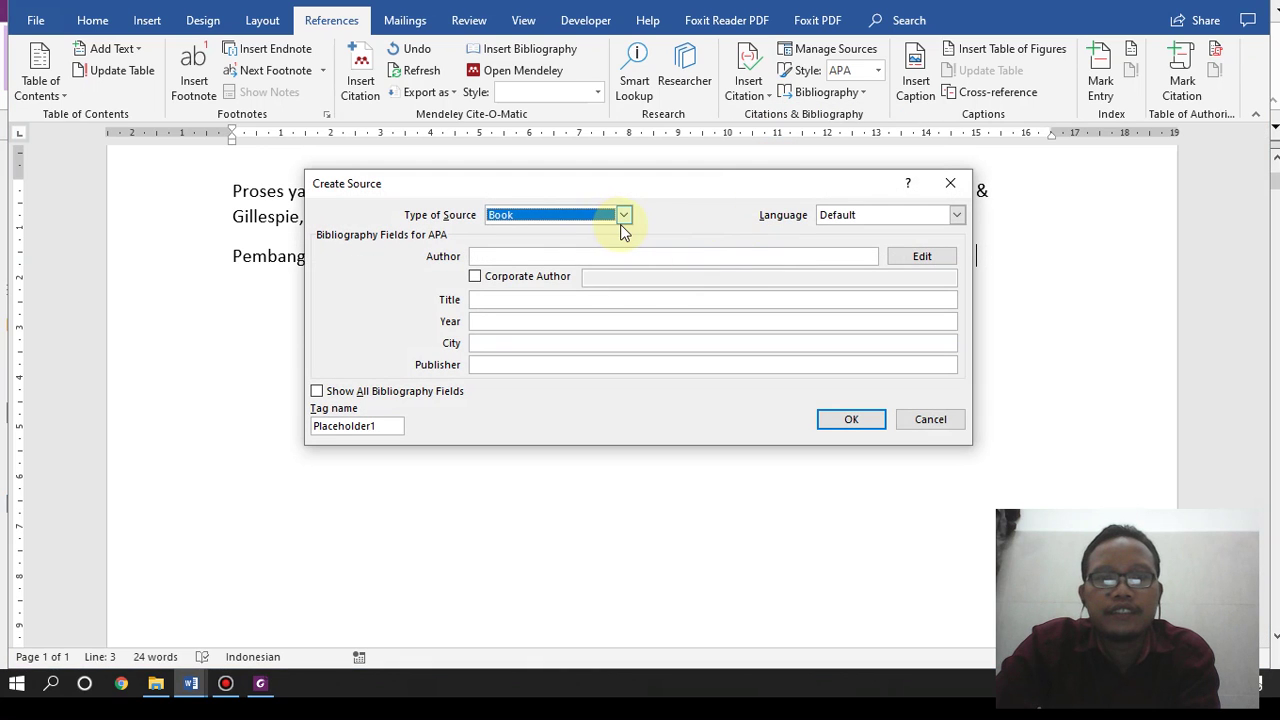
pyautogui.click(622, 216)
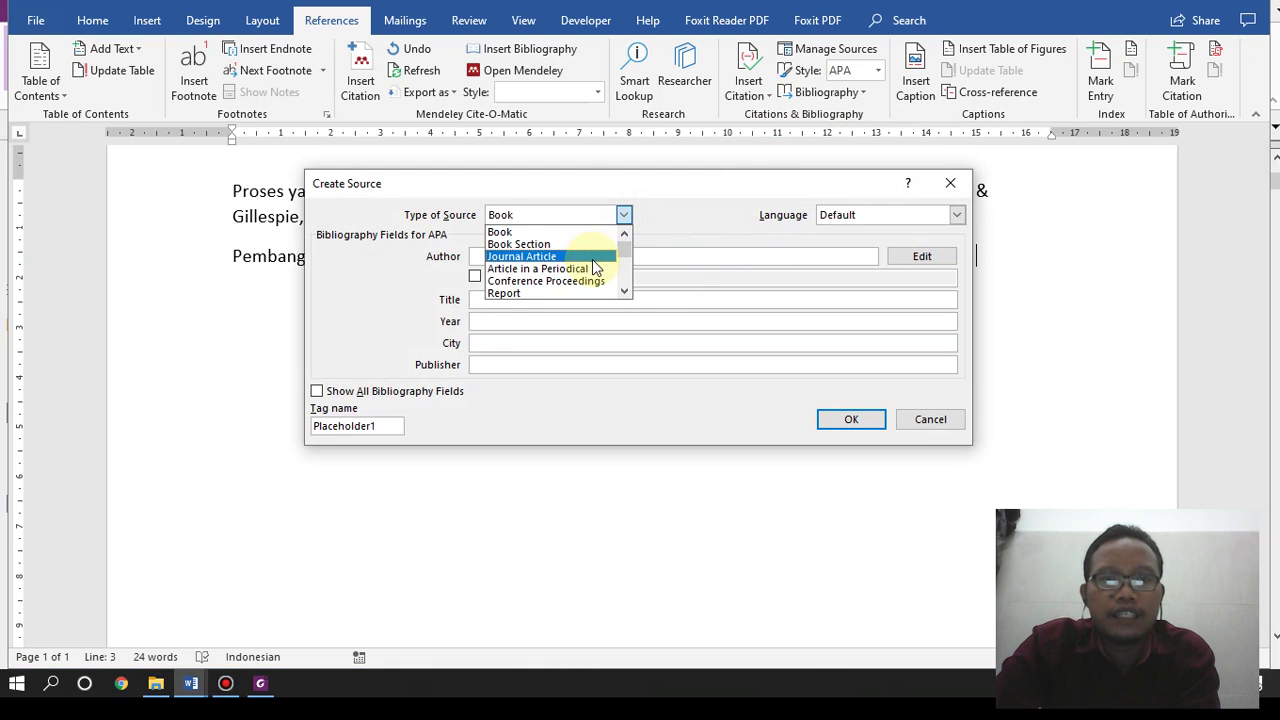
pyautogui.click(585, 257)
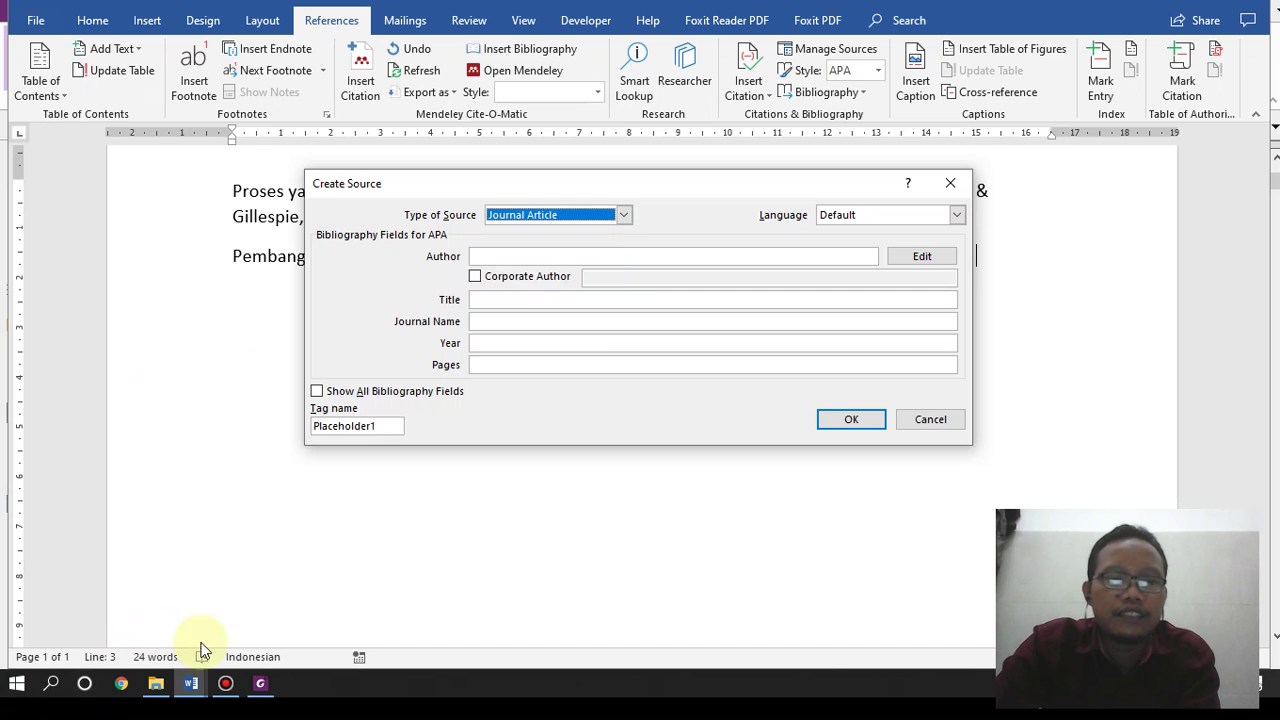
# Step: Copy the first author's last name from the article PDF into the last name field of the new source's author editor
pyautogui.click(268, 688)
pyautogui.scroll(1, 580, 480)
pyautogui.scroll(-4, 606, 440)
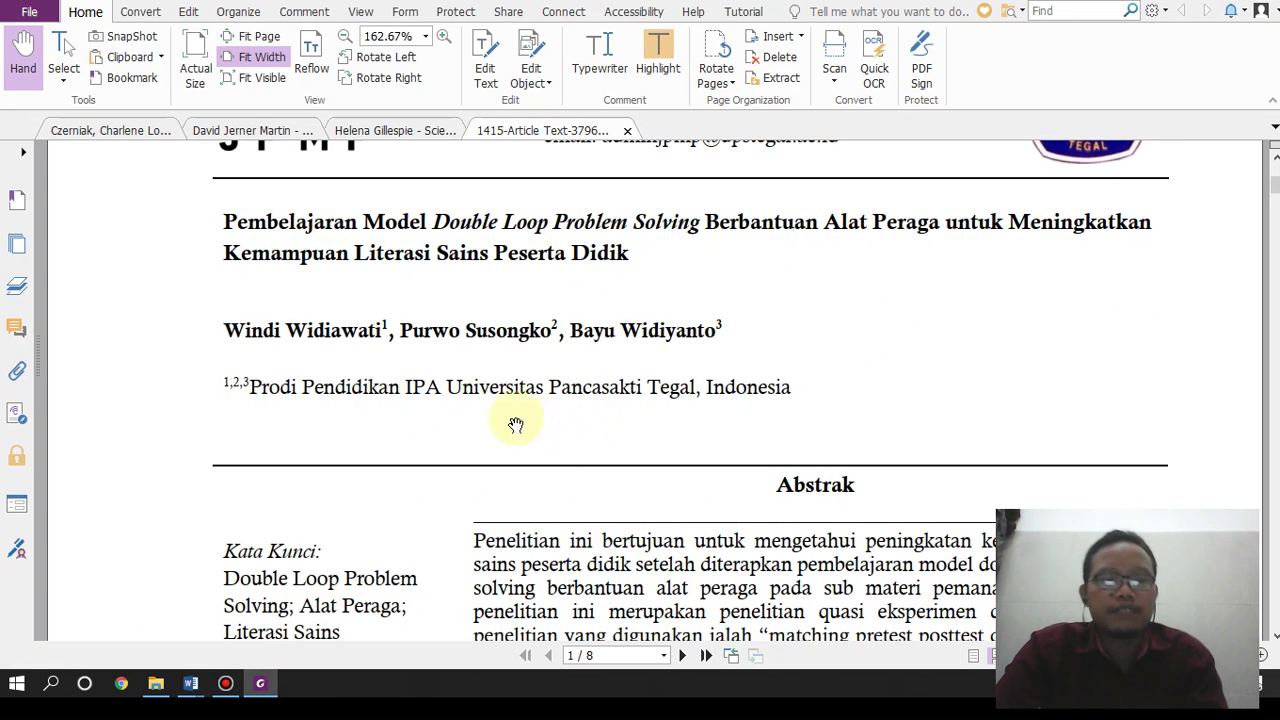
pyautogui.click(62, 48)
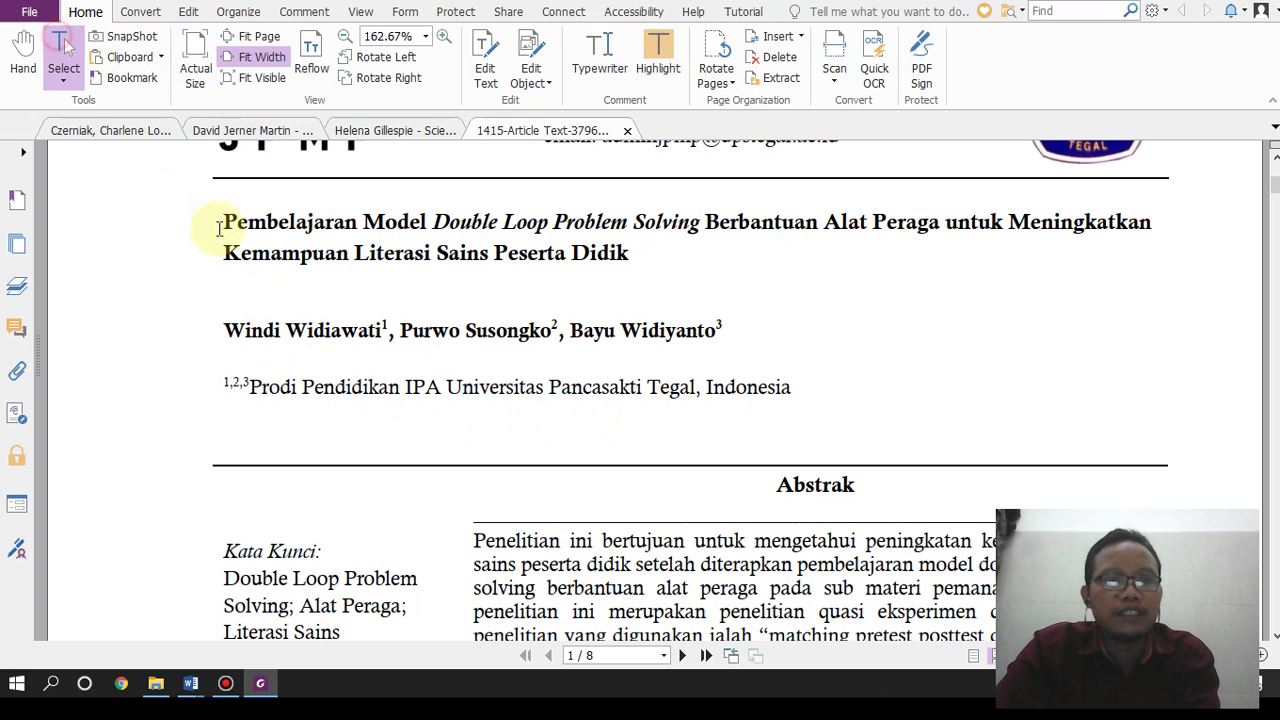
pyautogui.doubleClick(306, 331)
pyautogui.hotkey('ctrl', 'c')
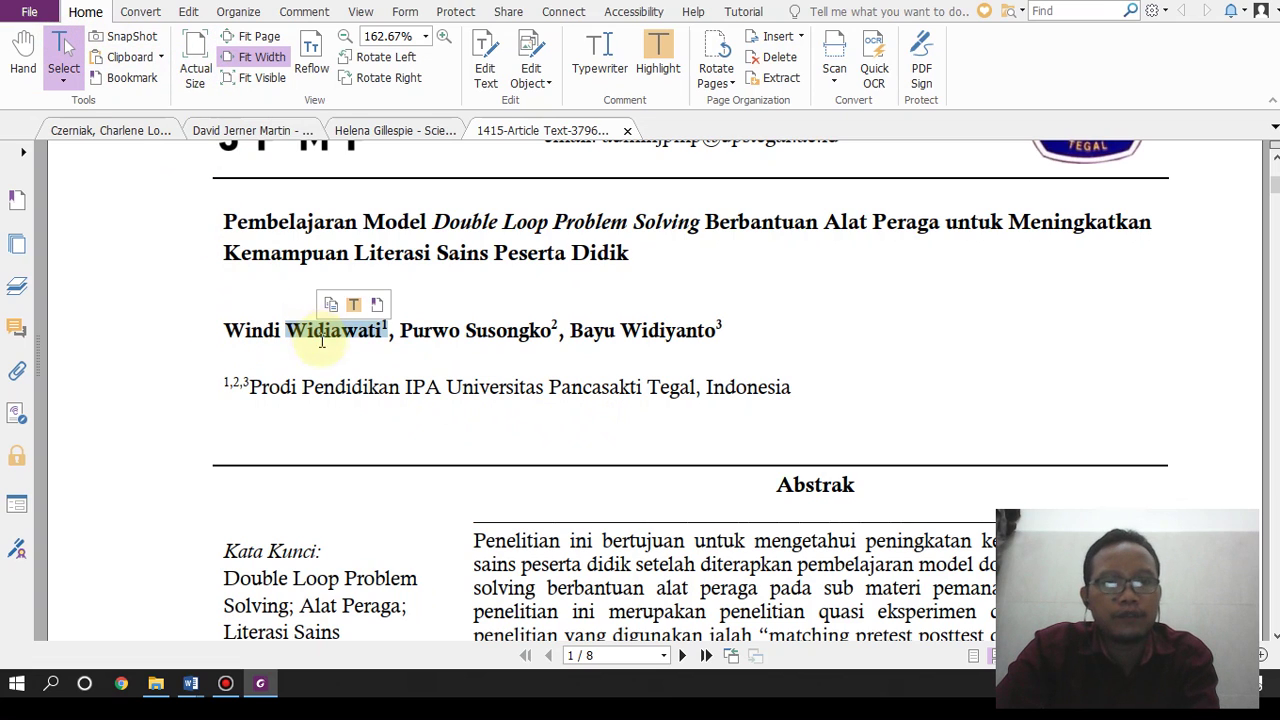
pyautogui.click(190, 688)
pyautogui.click(320, 645)
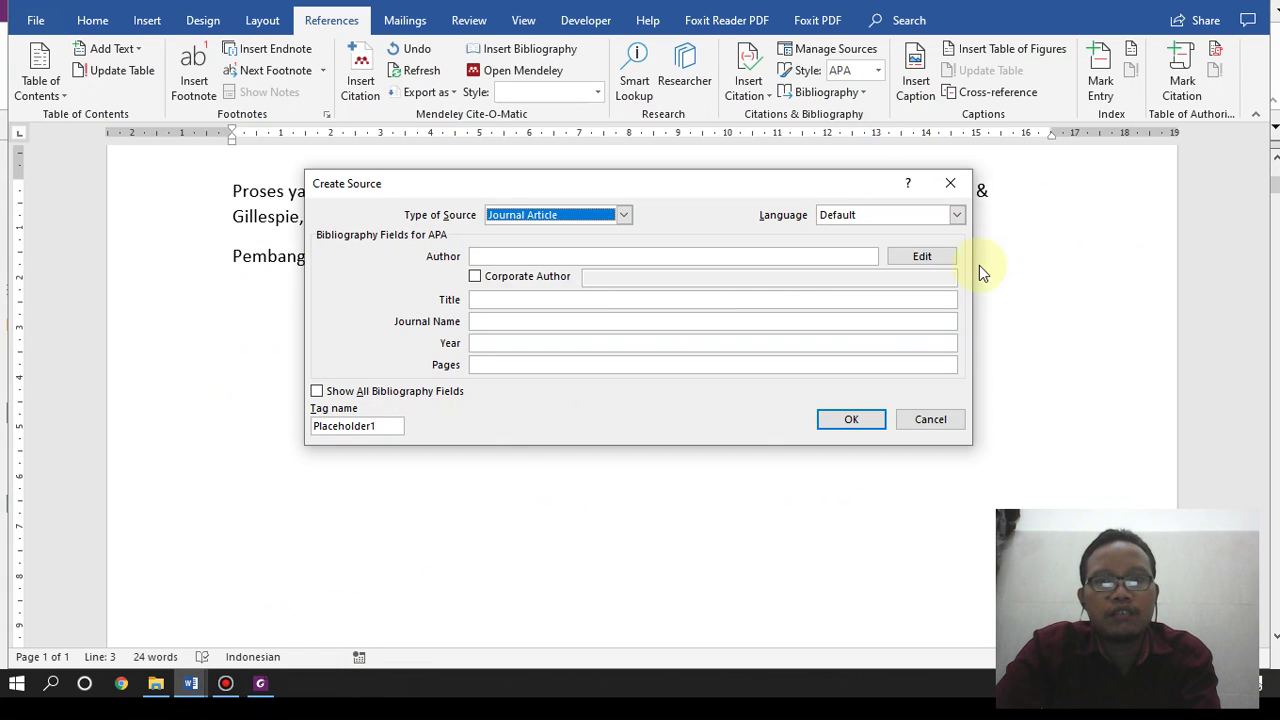
pyautogui.click(922, 257)
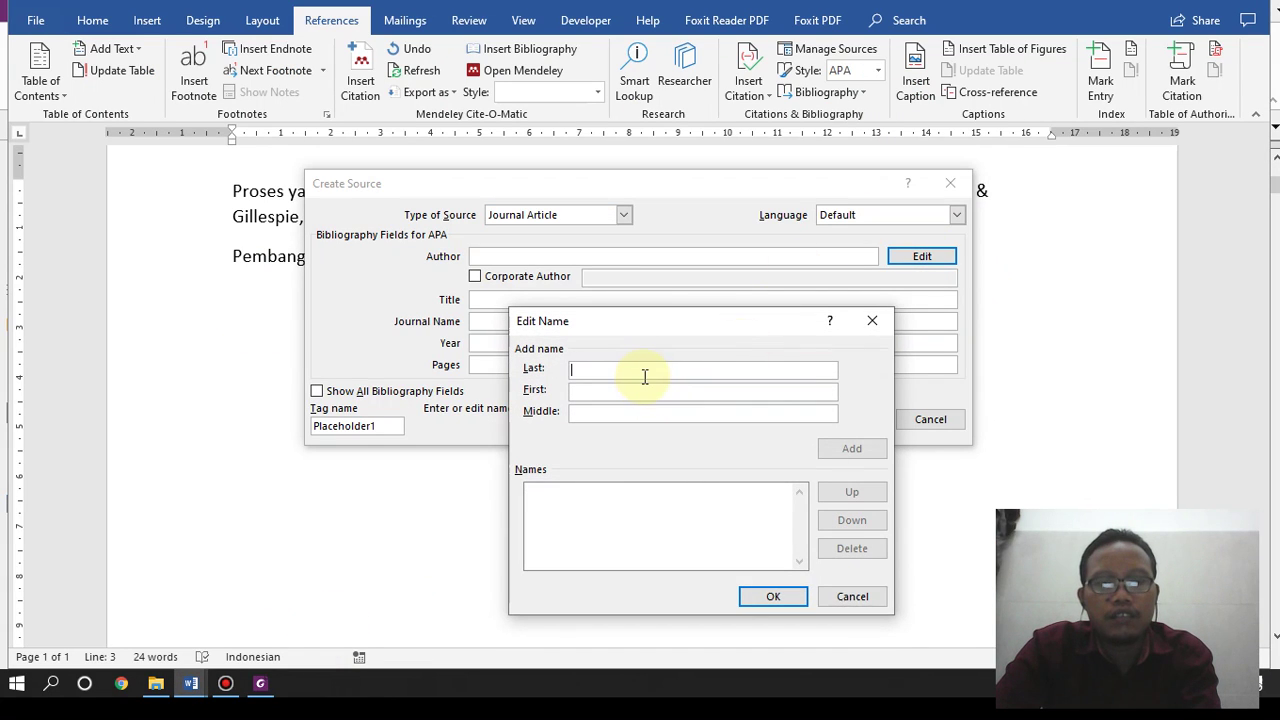
pyautogui.hotkey('ctrl', 'v')
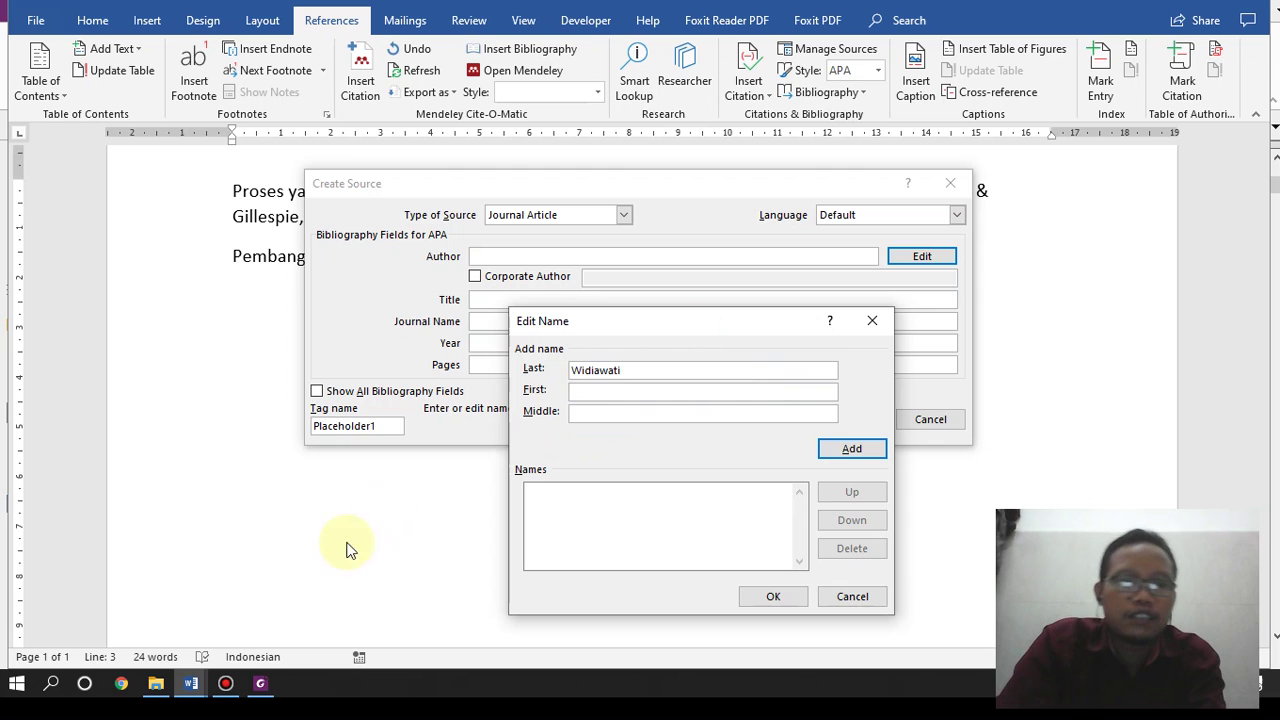
# Step: Copy the first author's first name from the PDF into the first name field and save the author to the source
pyautogui.click(261, 686)
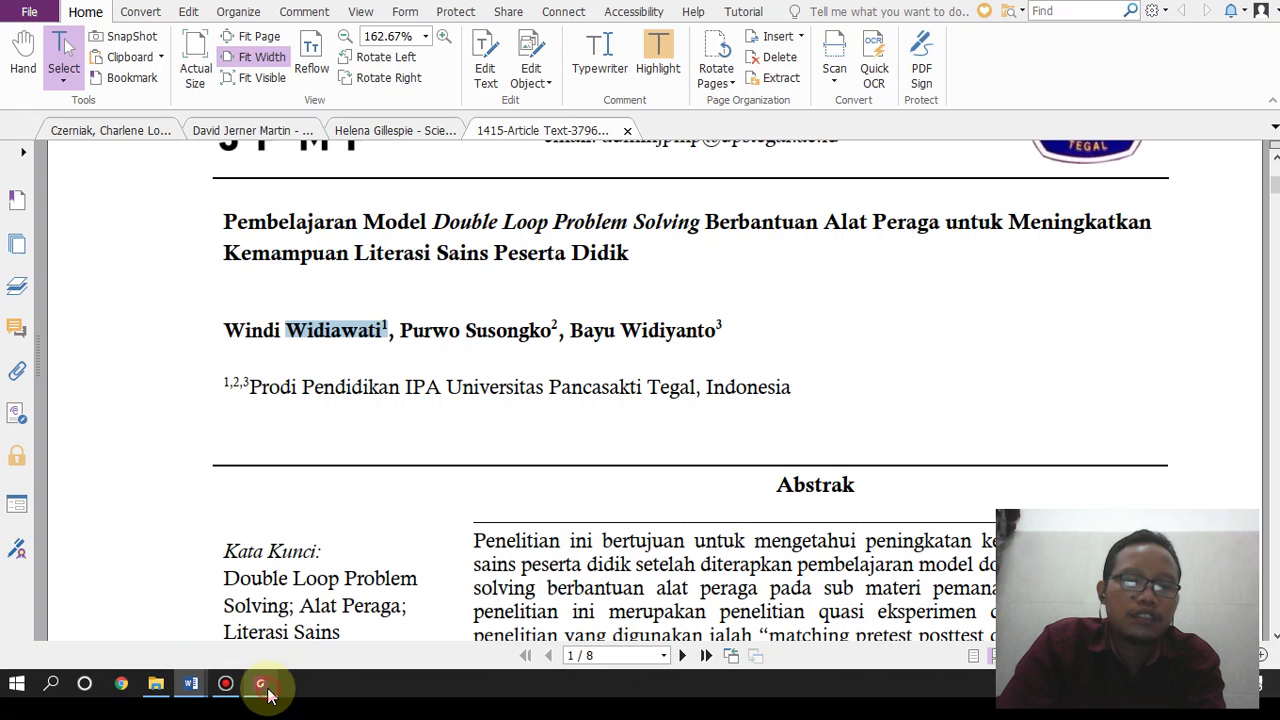
pyautogui.click(242, 338)
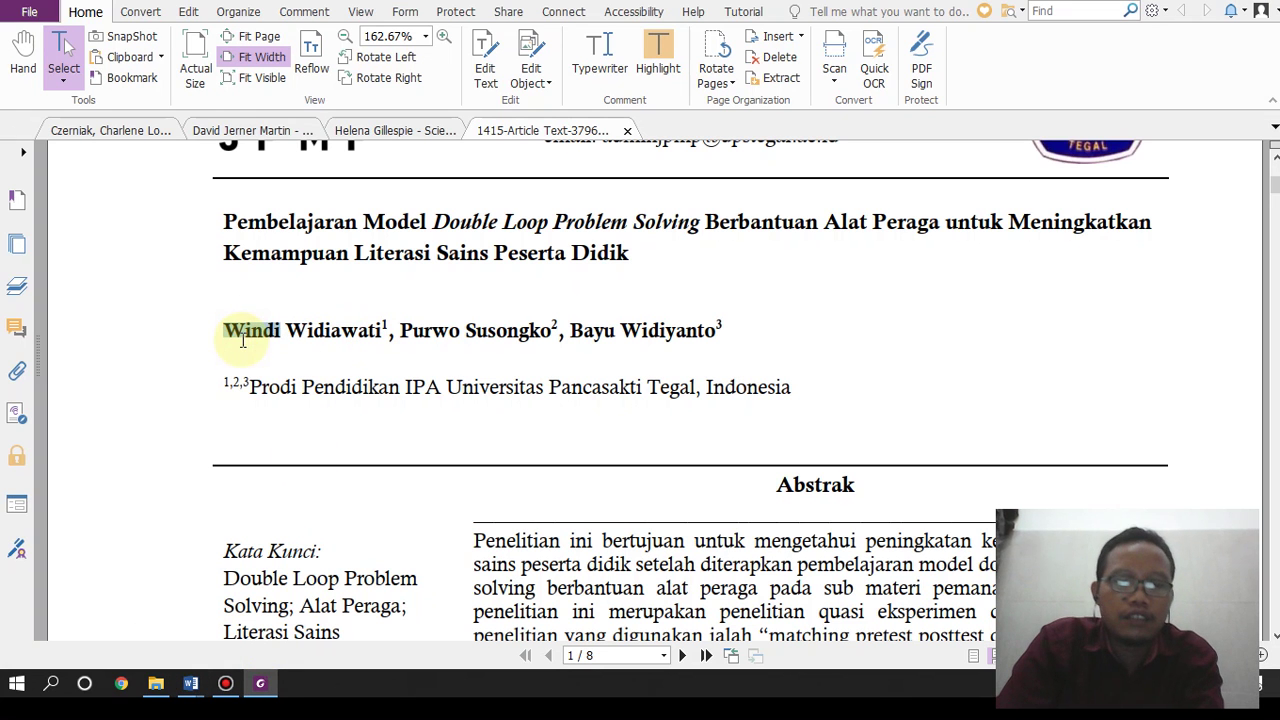
pyautogui.doubleClick(242, 333)
pyautogui.hotkey('ctrl', 'c')
pyautogui.moveTo(191, 683)
pyautogui.click(350, 608)
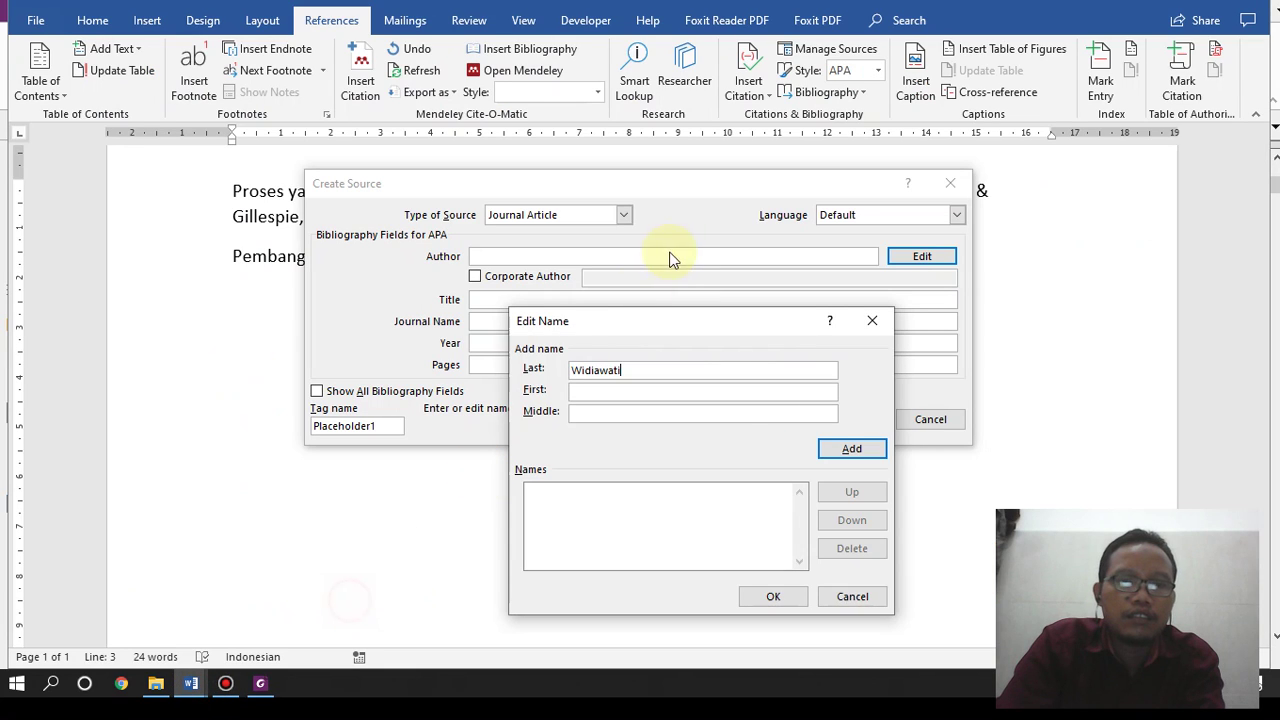
pyautogui.hotkey('ctrl', 'v')
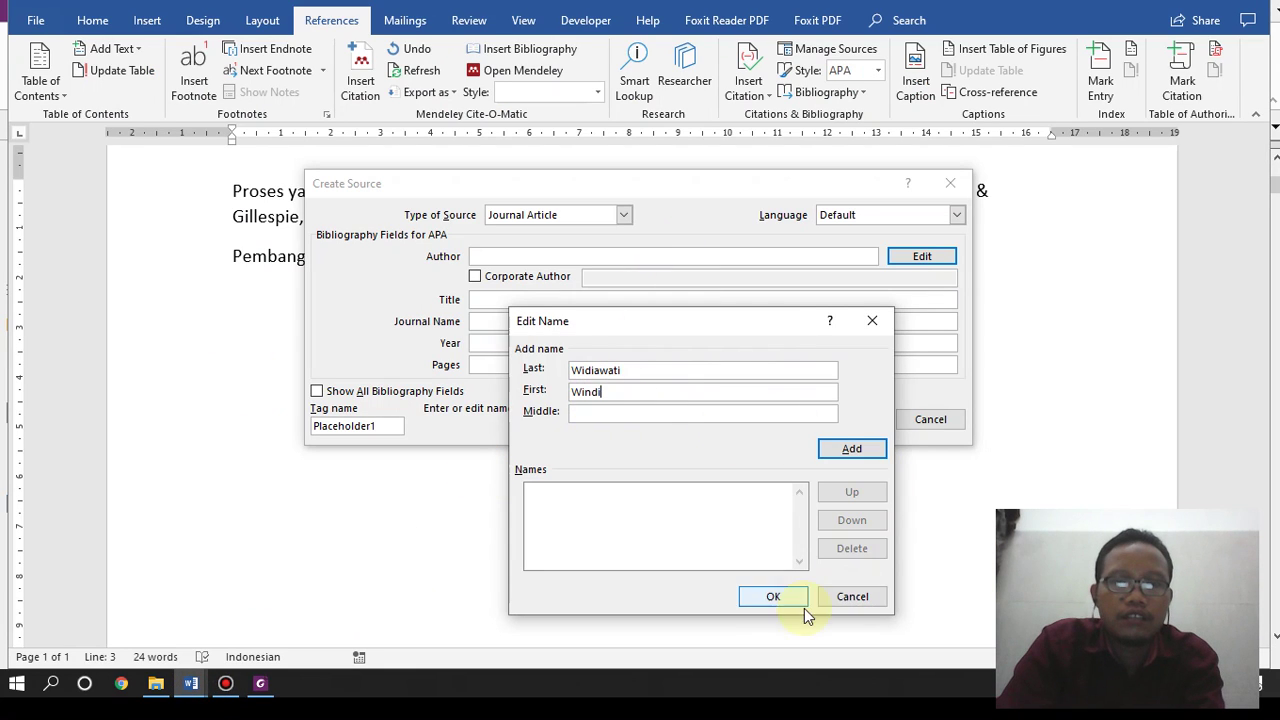
pyautogui.click(775, 597)
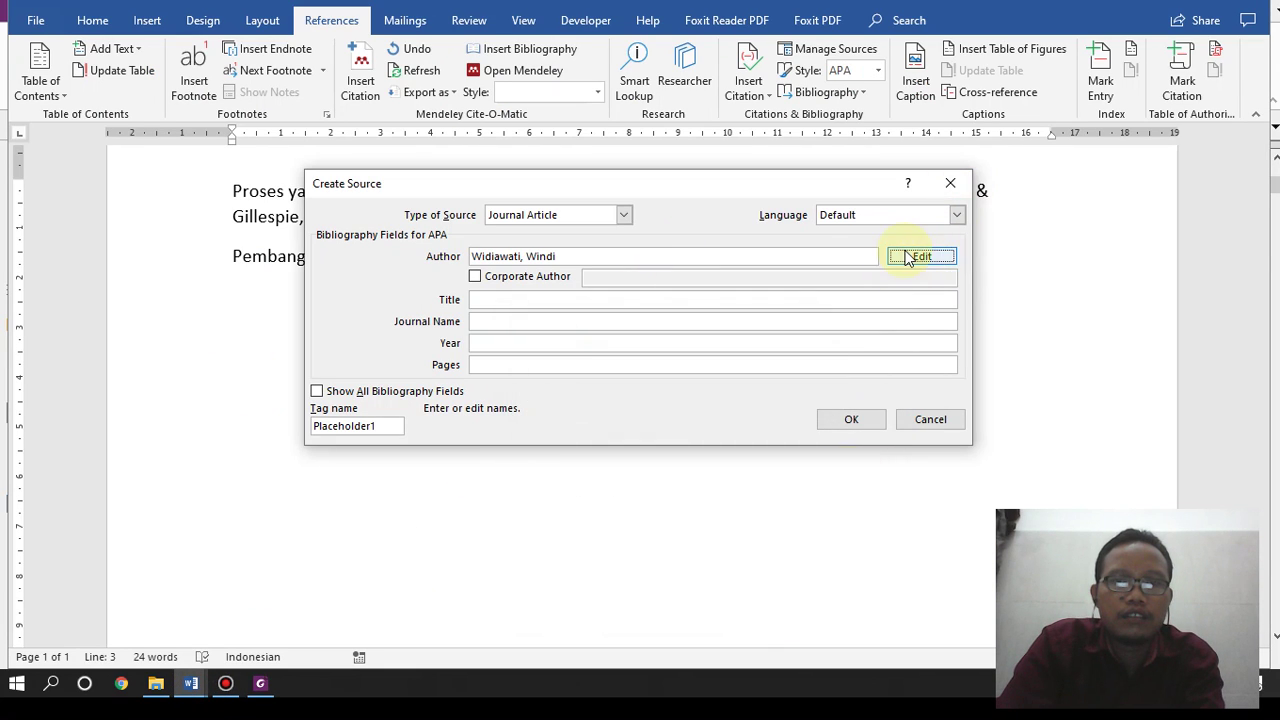
# Step: Reopen the source's author editor and copy the second author's last name from the article PDF into the last name field
pyautogui.click(907, 257)
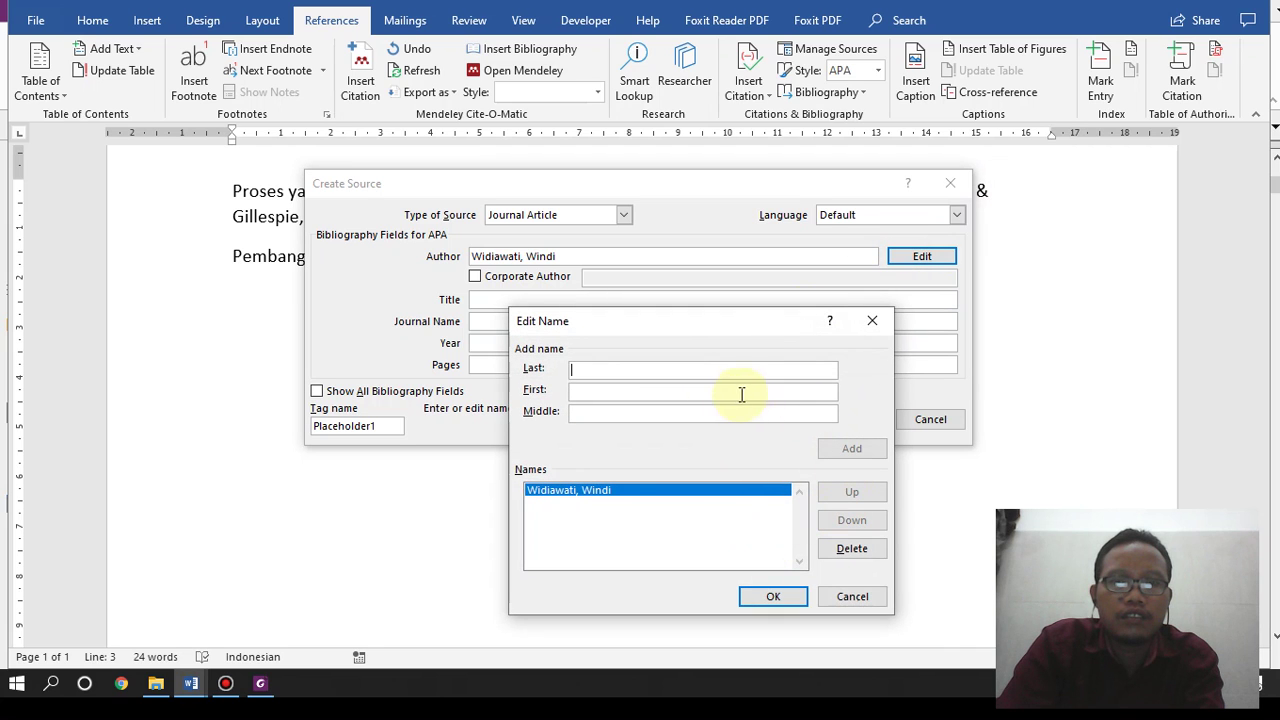
pyautogui.click(260, 683)
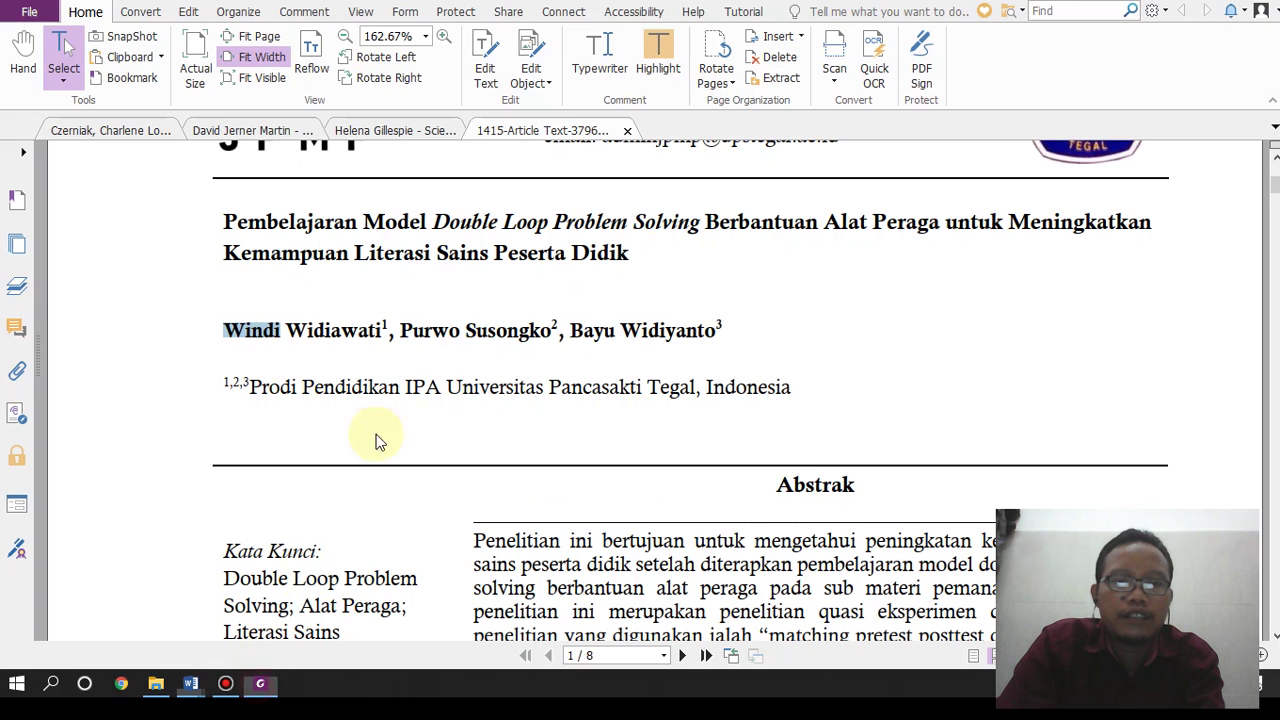
pyautogui.doubleClick(481, 337)
pyautogui.hotkey('ctrl', 'c')
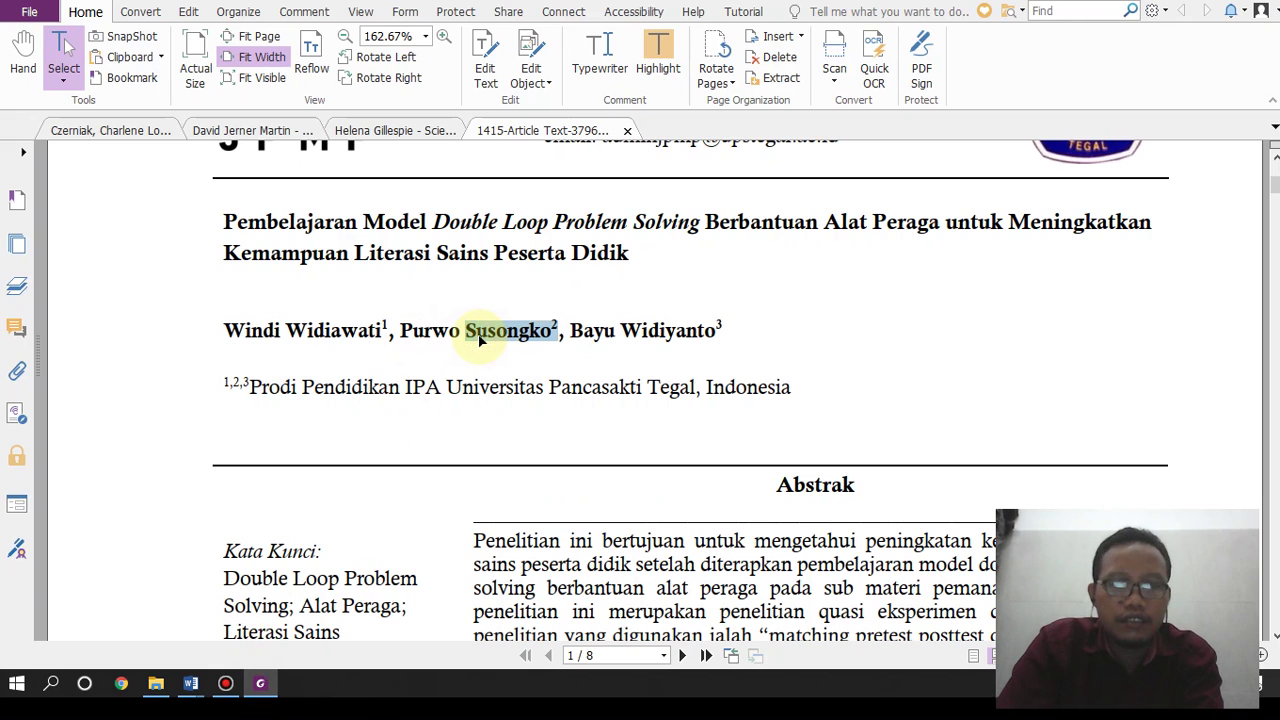
pyautogui.hotkey('alt', 'Tab')
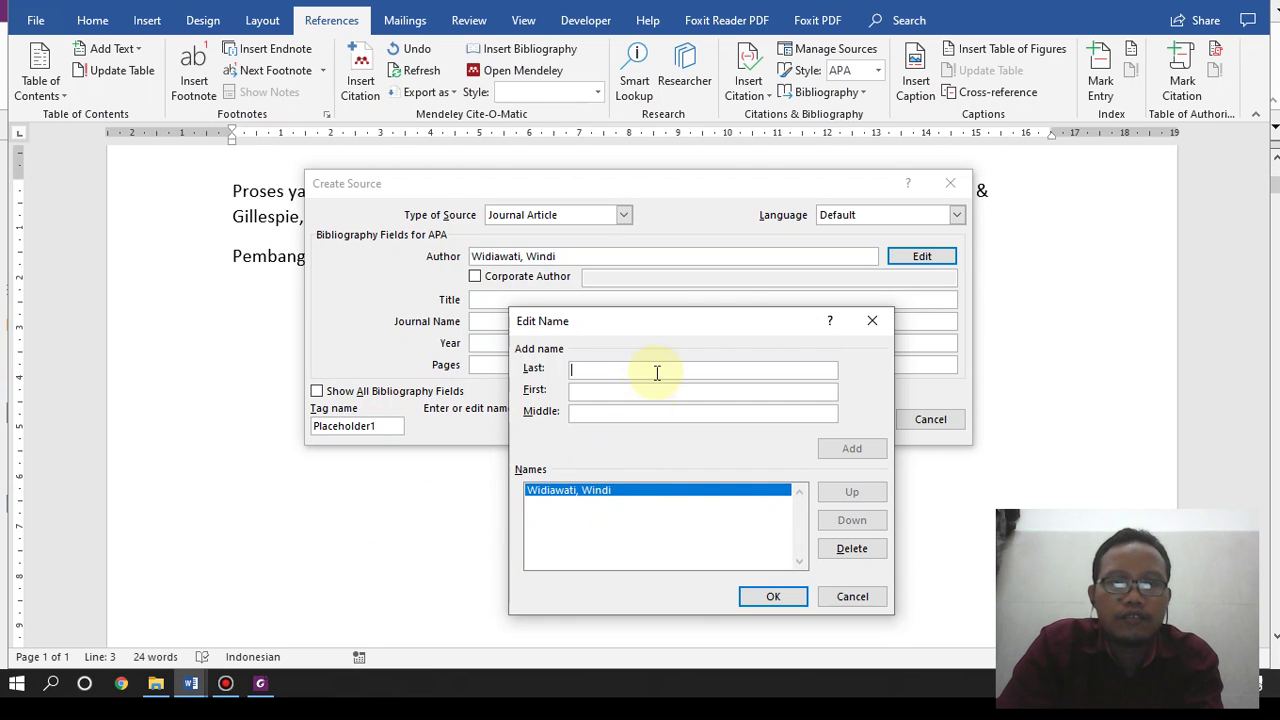
pyautogui.hotkey('ctrl', 'v')
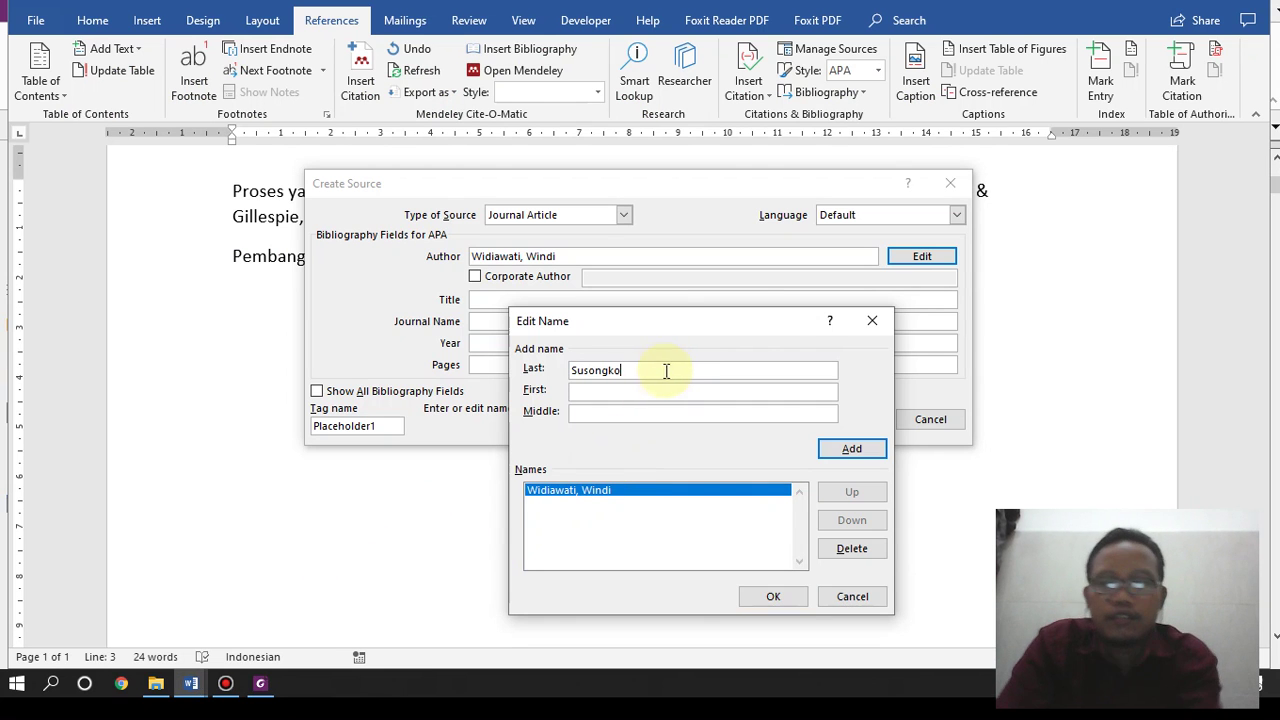
# Step: Copy the second author's first name from the PDF into the first name field and add the author to the names list
pyautogui.hotkey('alt', 'Tab')
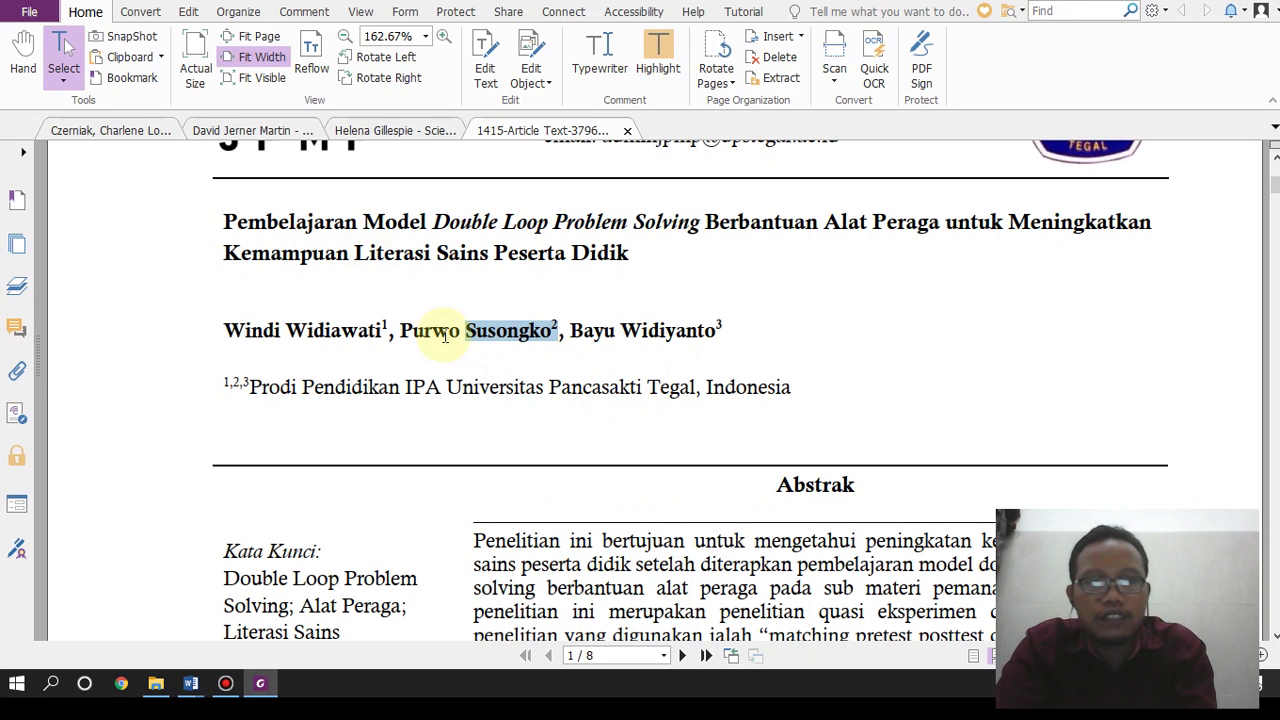
pyautogui.doubleClick(443, 336)
pyautogui.hotkey('alt', 'Tab')
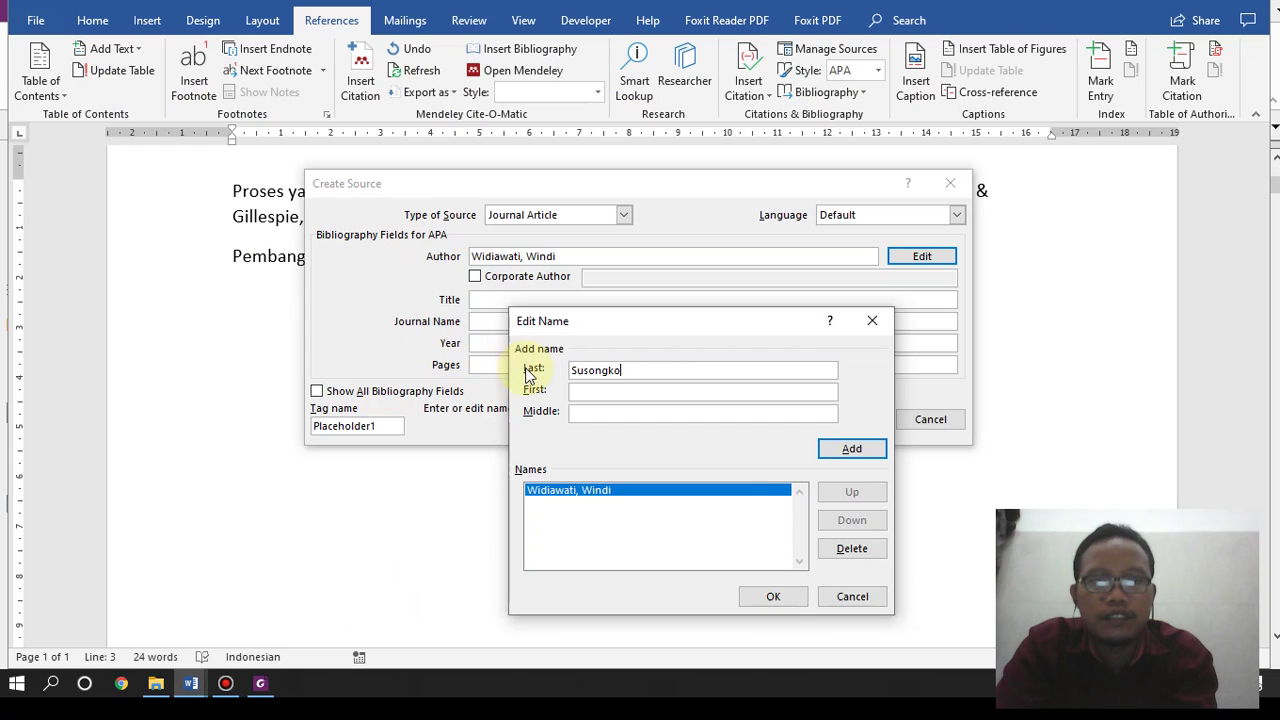
pyautogui.click(838, 452)
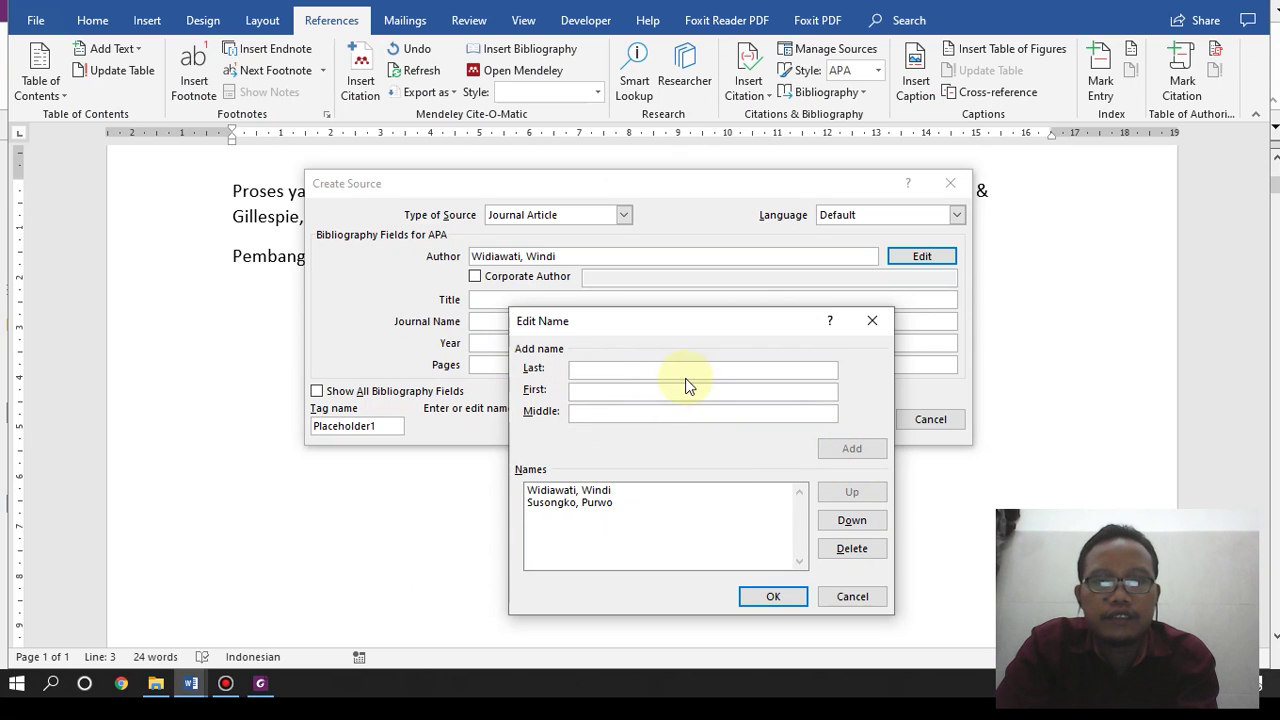
# Step: Copy the third author's last name from the PDF into the last name field, removing the trailing superscript 3
pyautogui.hotkey('alt', 'Tab')
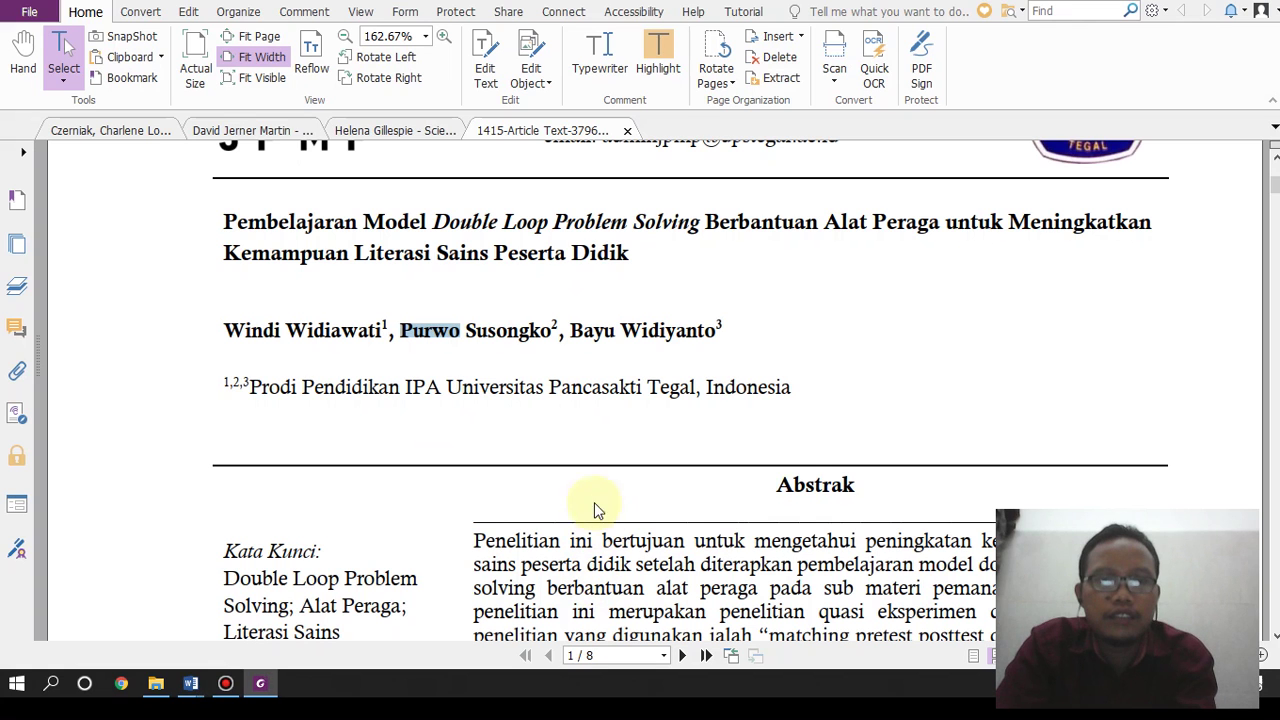
pyautogui.doubleClick(686, 325)
pyautogui.hotkey('alt', 'Tab')
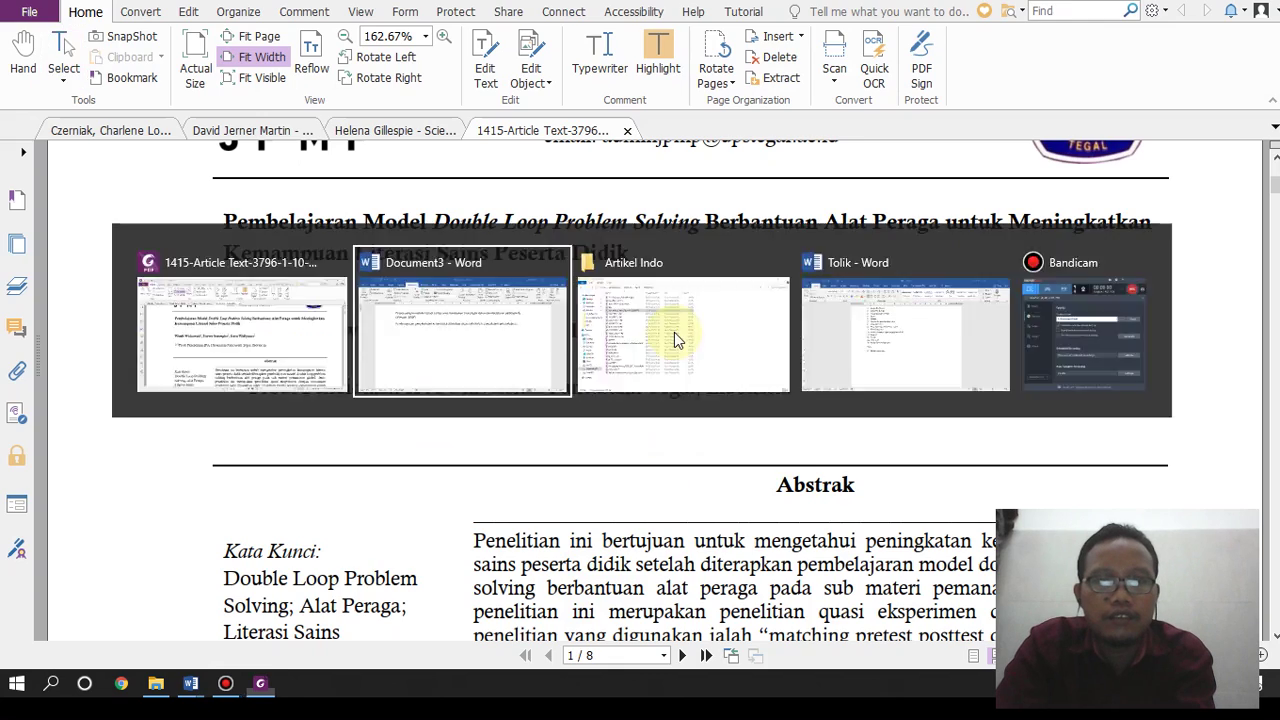
pyautogui.write('Widiyanto3')
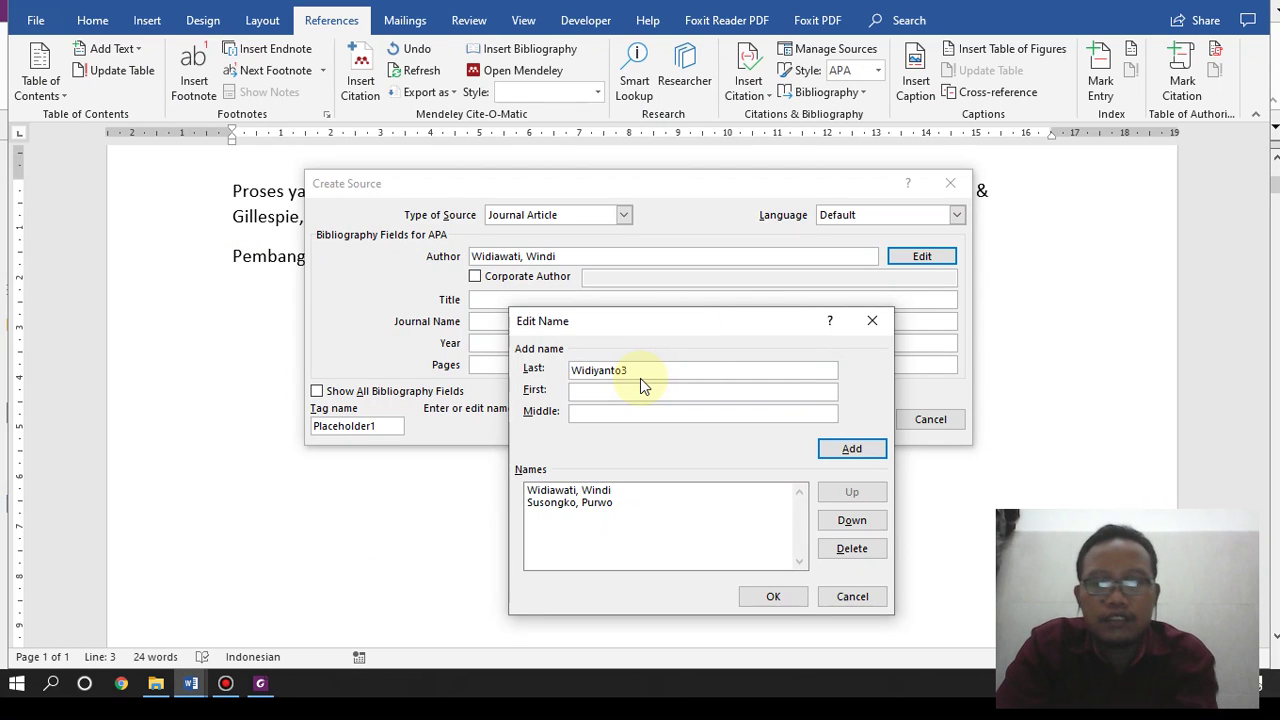
pyautogui.press('BackSpace')
# Step: Copy the third author's first name from the PDF, add the author to the list, and save all authors to the source
pyautogui.hotkey('alt', 'Tab')
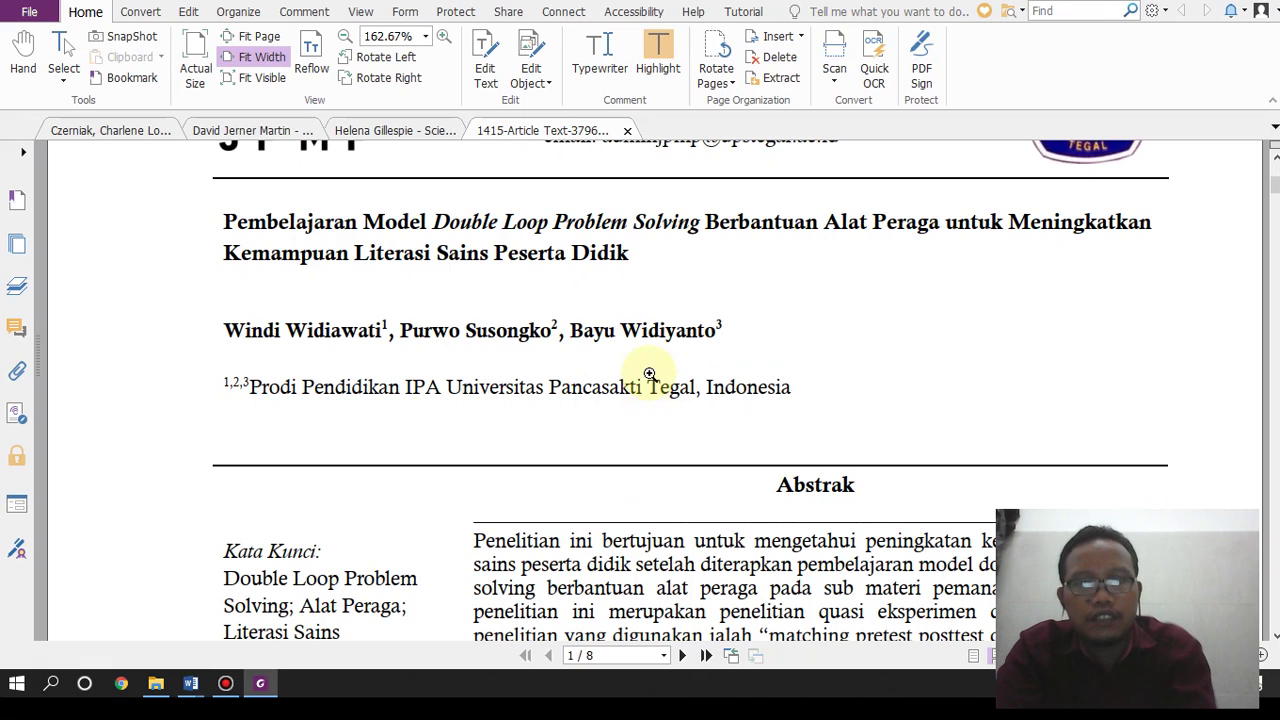
pyautogui.click(60, 50)
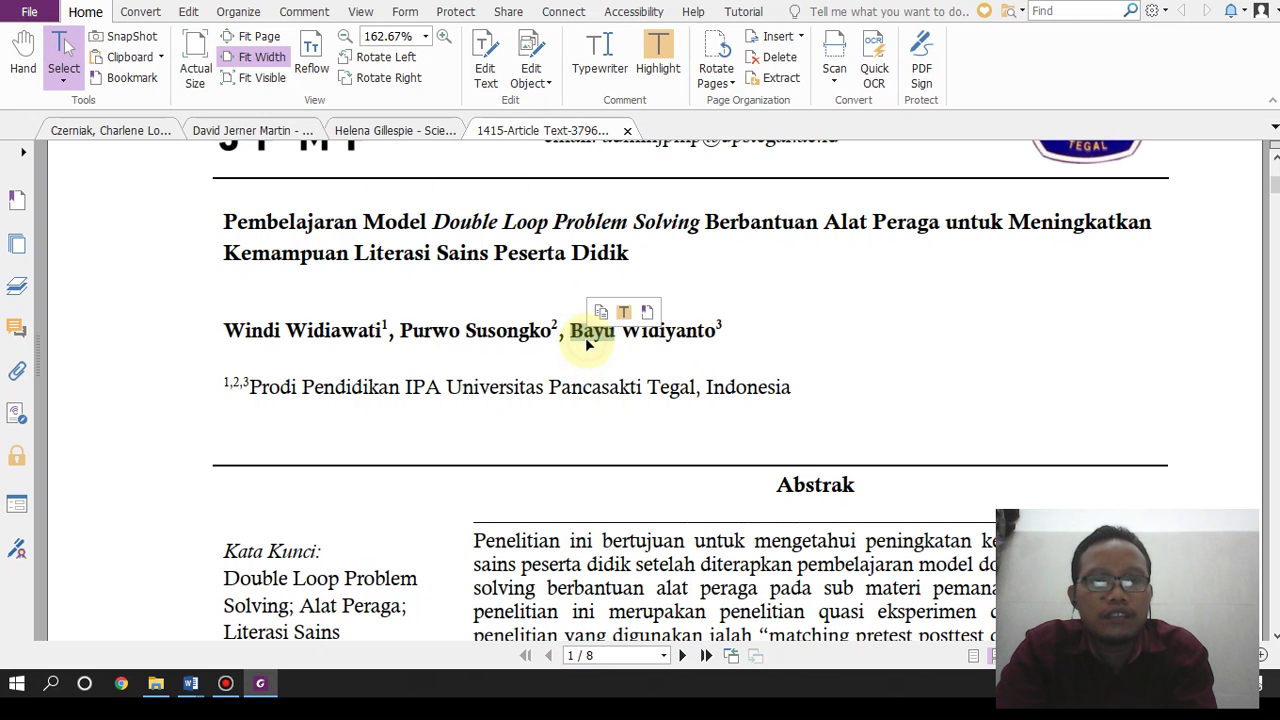
pyautogui.hotkey('alt', 'Tab')
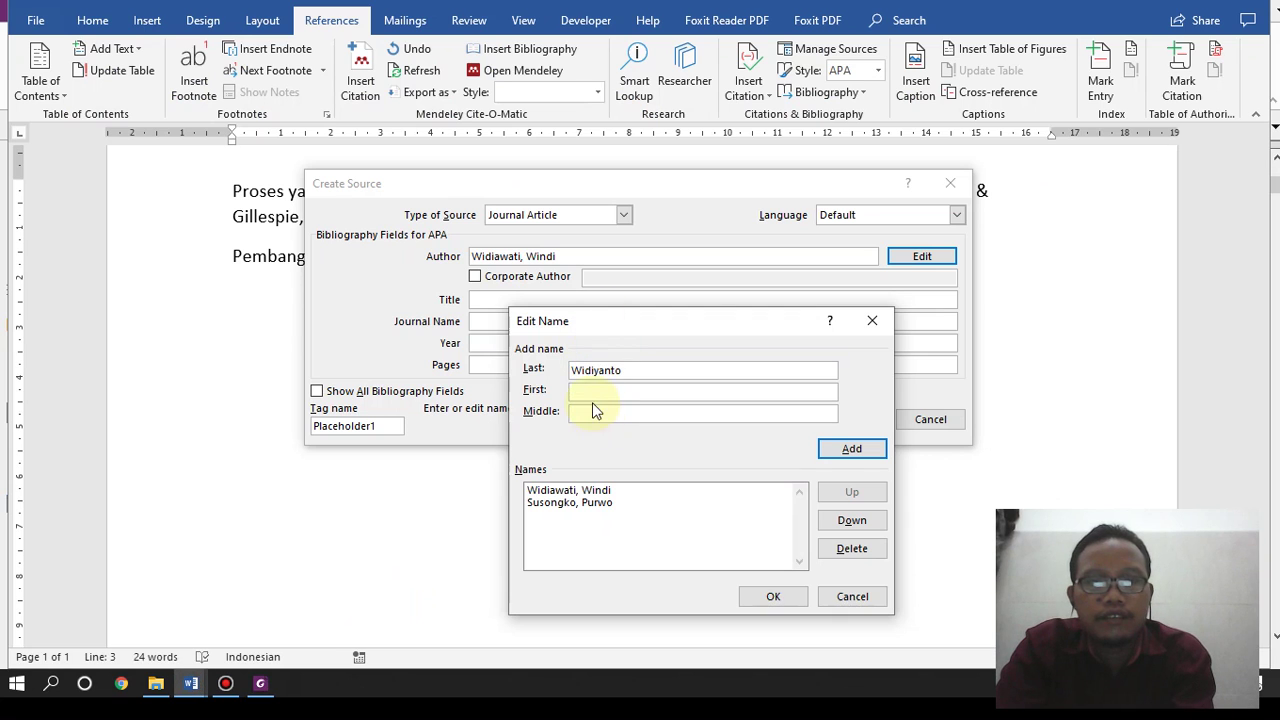
pyautogui.write('Bayu')
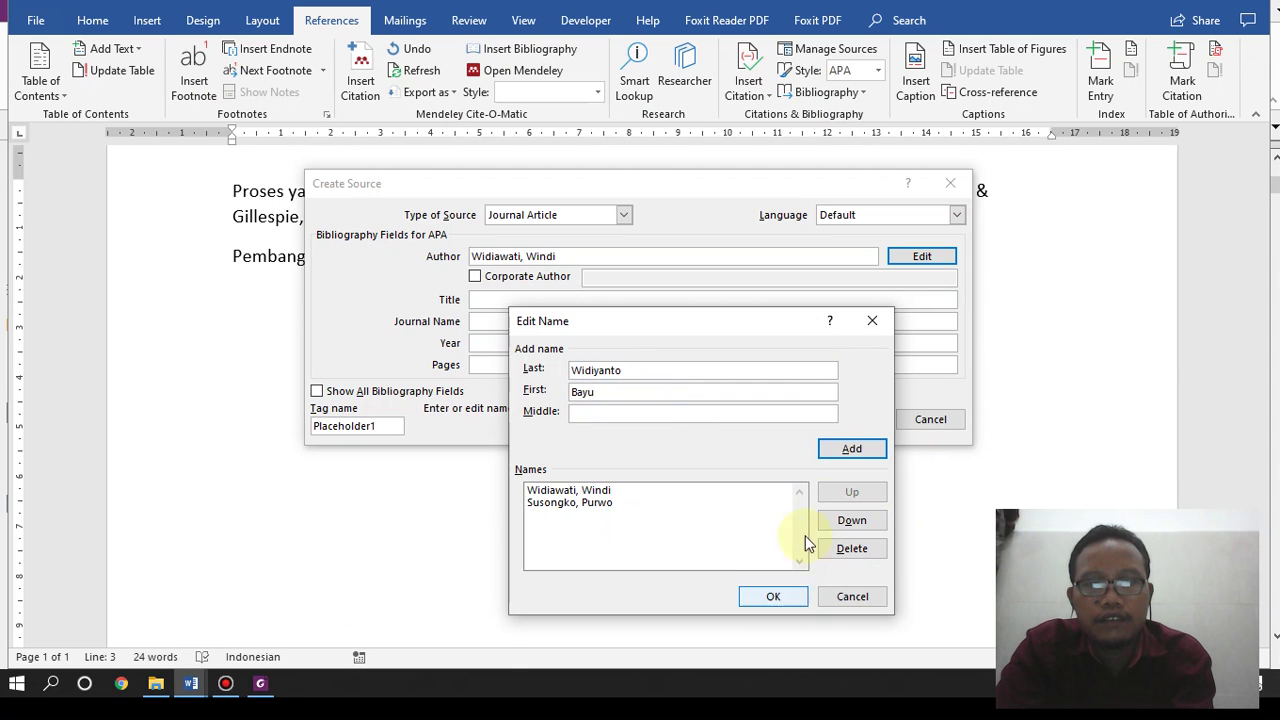
pyautogui.click(835, 450)
pyautogui.click(773, 596)
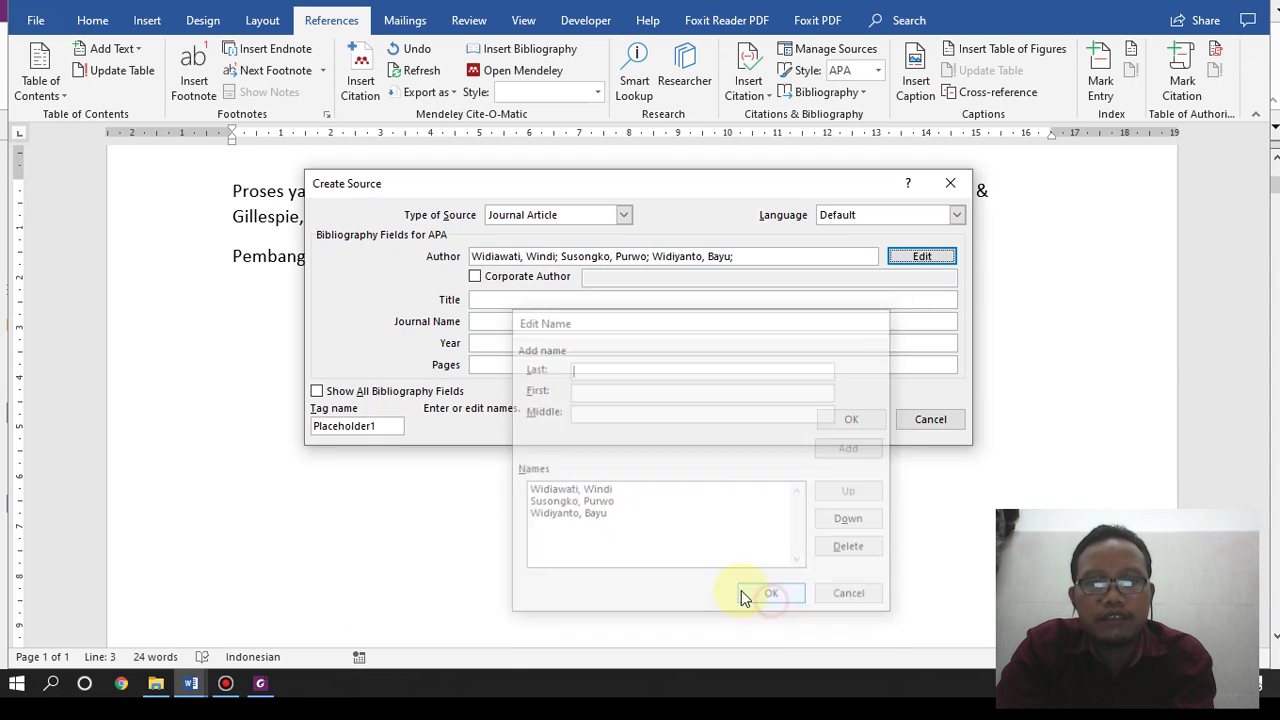
# Step: Copy the article title beginning "Pembelajaran Model Double Loop Problem Solving" from the PDF into the source's title field
pyautogui.click(511, 300)
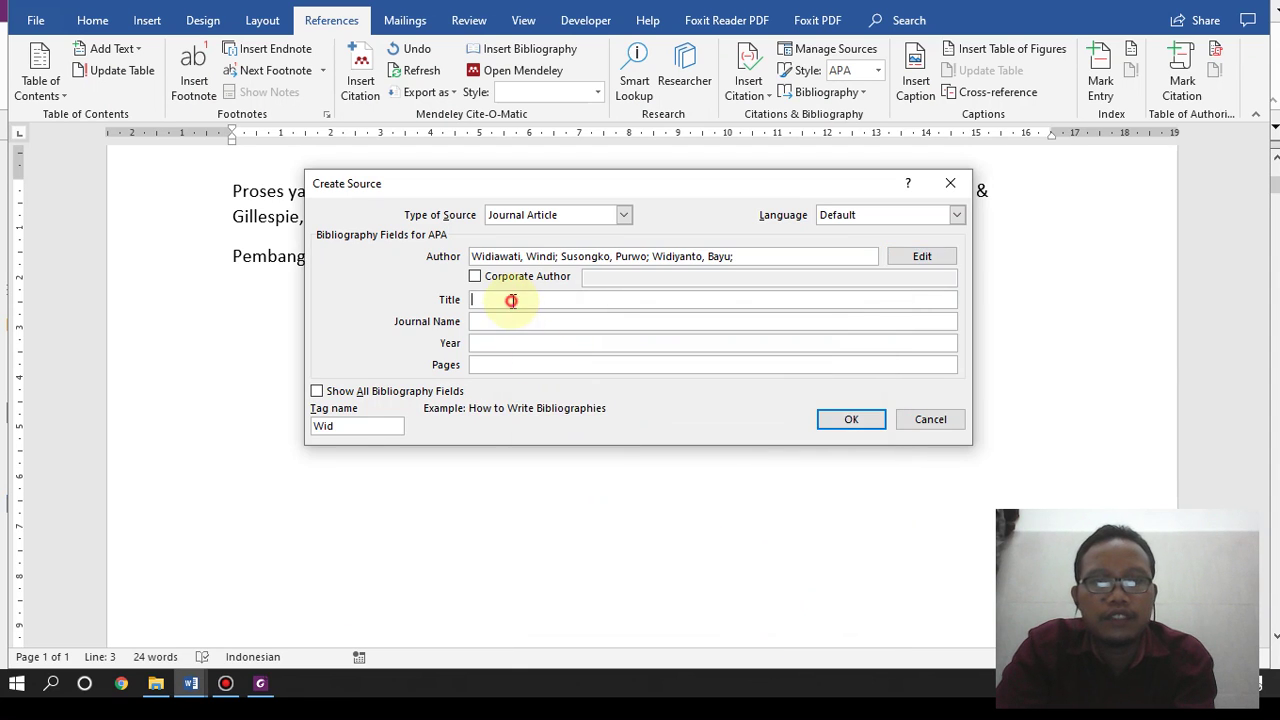
pyautogui.click(258, 683)
pyautogui.moveTo(225, 221); pyautogui.dragTo(644, 245)
pyautogui.hotkey('ctrl', 'c')
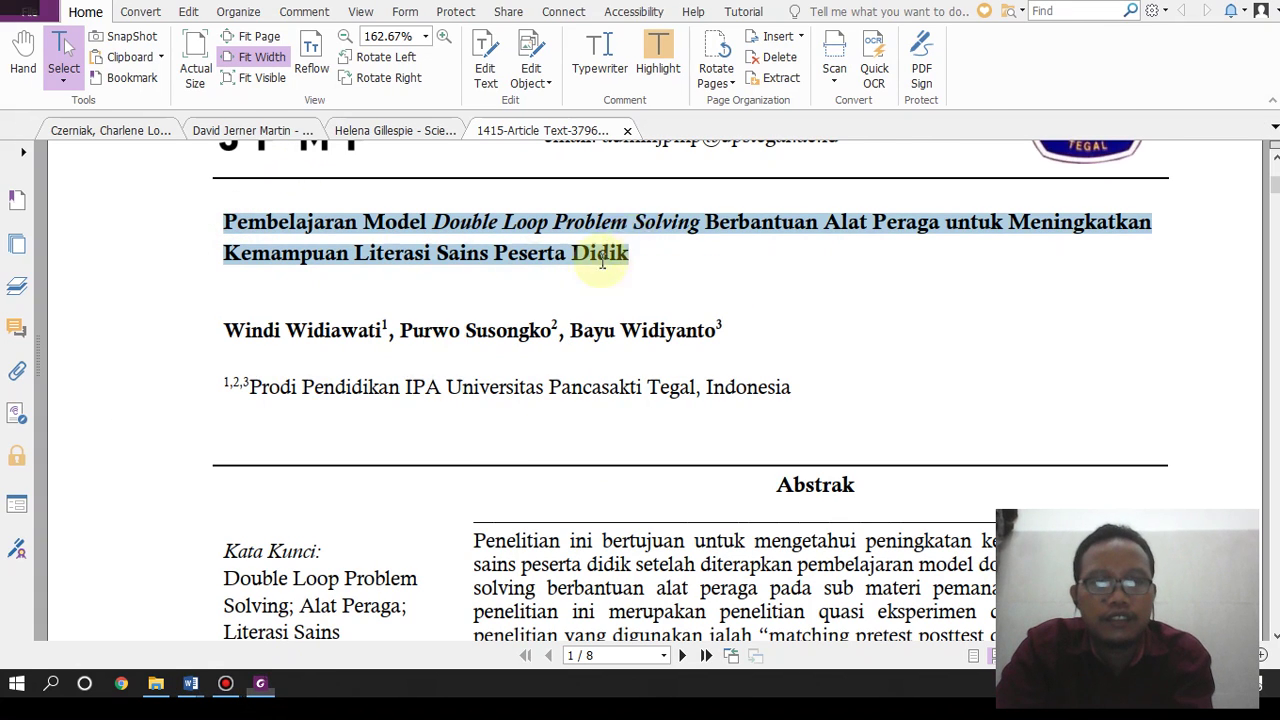
pyautogui.hotkey('alt', 'Tab')
pyautogui.hotkey('ctrl', 'v')
# Step: Copy the journal name "Jurnal Pendidikan MIPA Pancasakti" from the PDF header into the source's journal name field
pyautogui.click(505, 321)
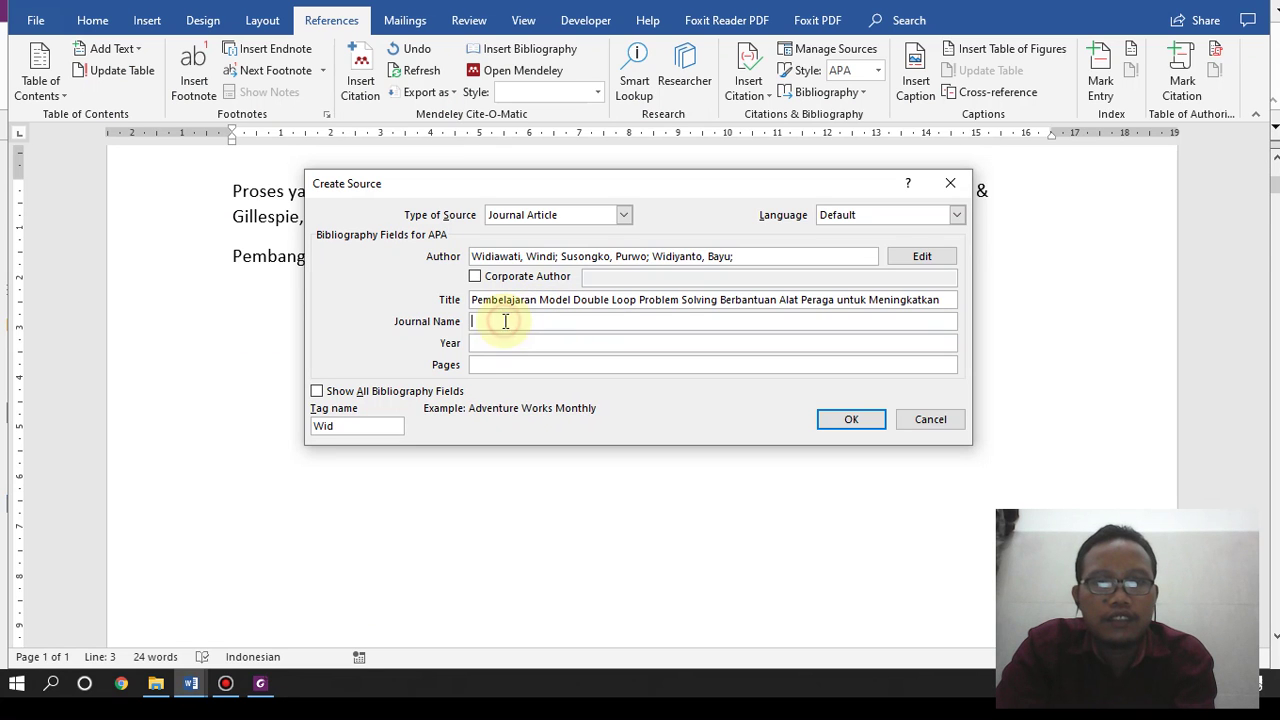
pyautogui.click(258, 683)
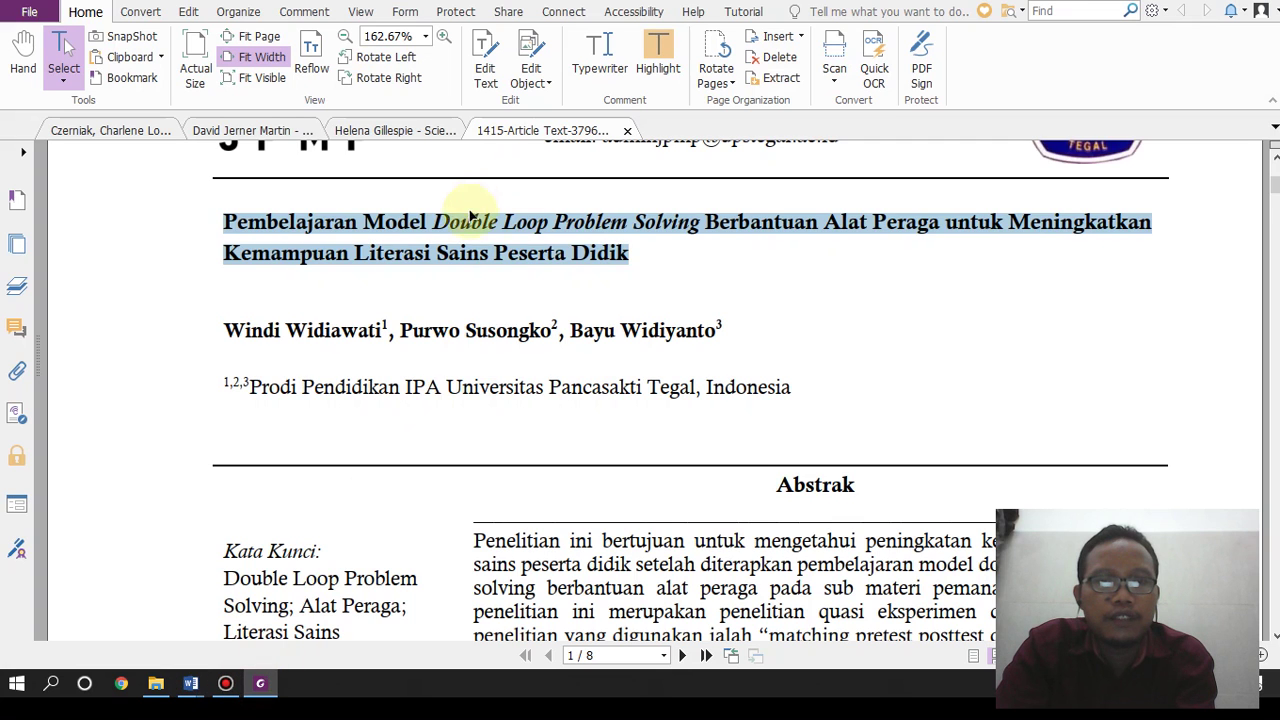
pyautogui.scroll(2, 474, 237)
pyautogui.moveTo(465, 185); pyautogui.dragTo(930, 184)
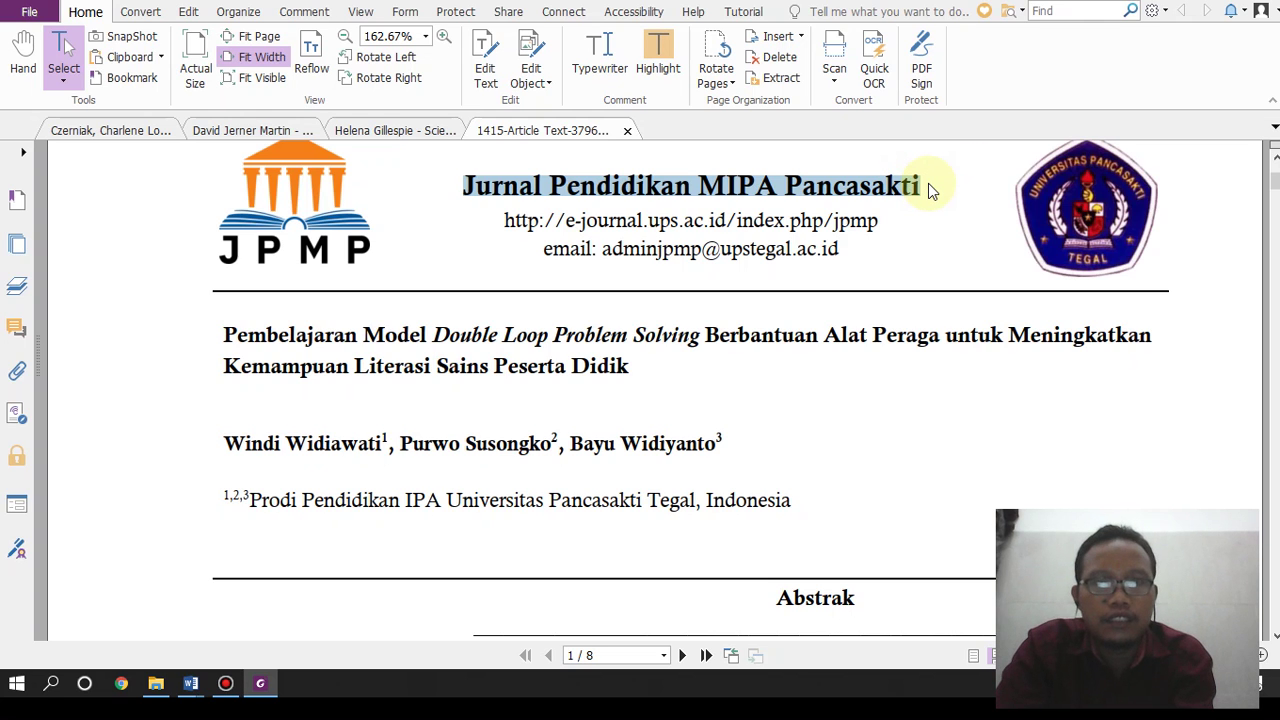
pyautogui.hotkey('alt', 'Tab')
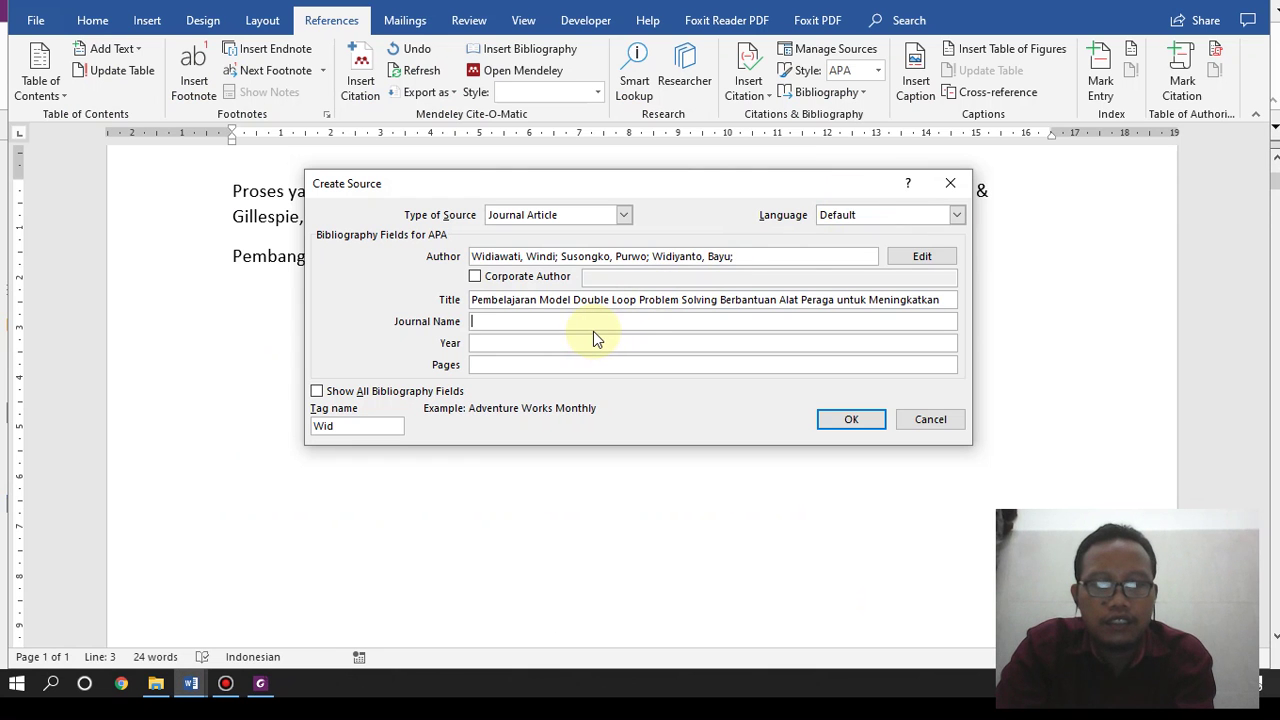
pyautogui.hotkey('ctrl', 'v')
# Step: Copy the publication year 2019 from the PDF header into the source's year field
pyautogui.hotkey('alt', 'Tab')
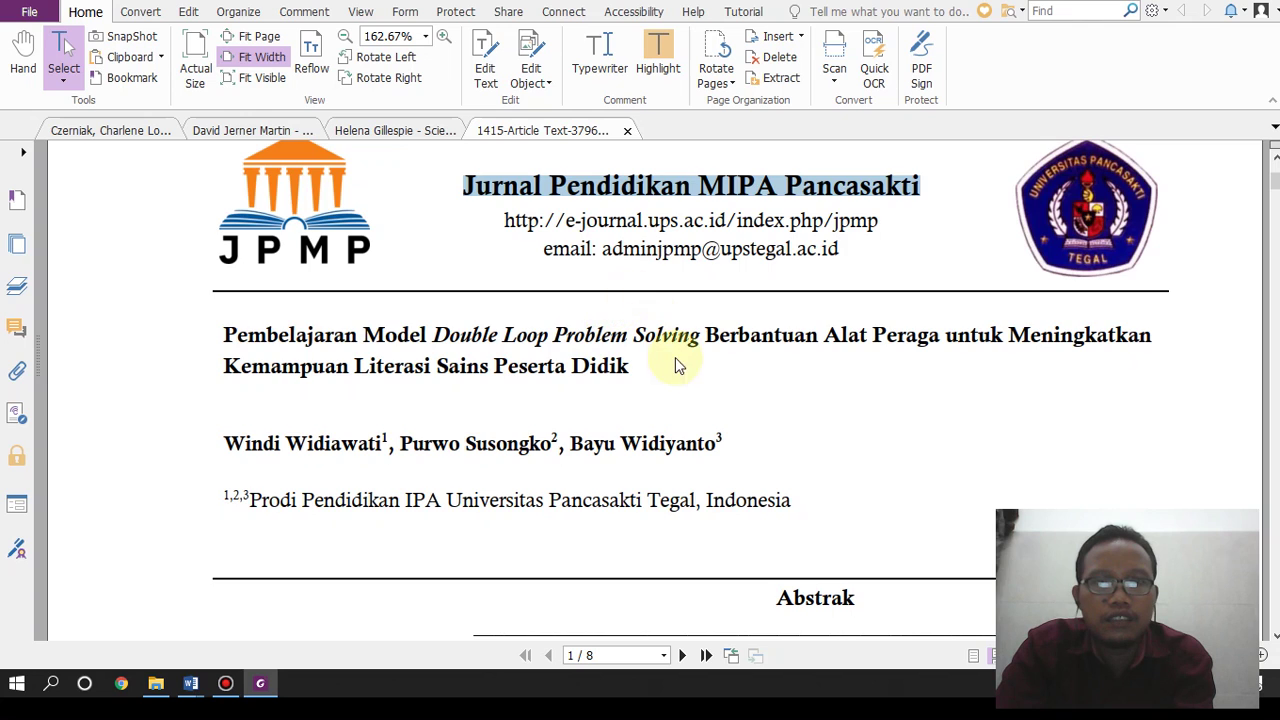
pyautogui.scroll(3, 677, 363)
pyautogui.doubleClick(785, 347)
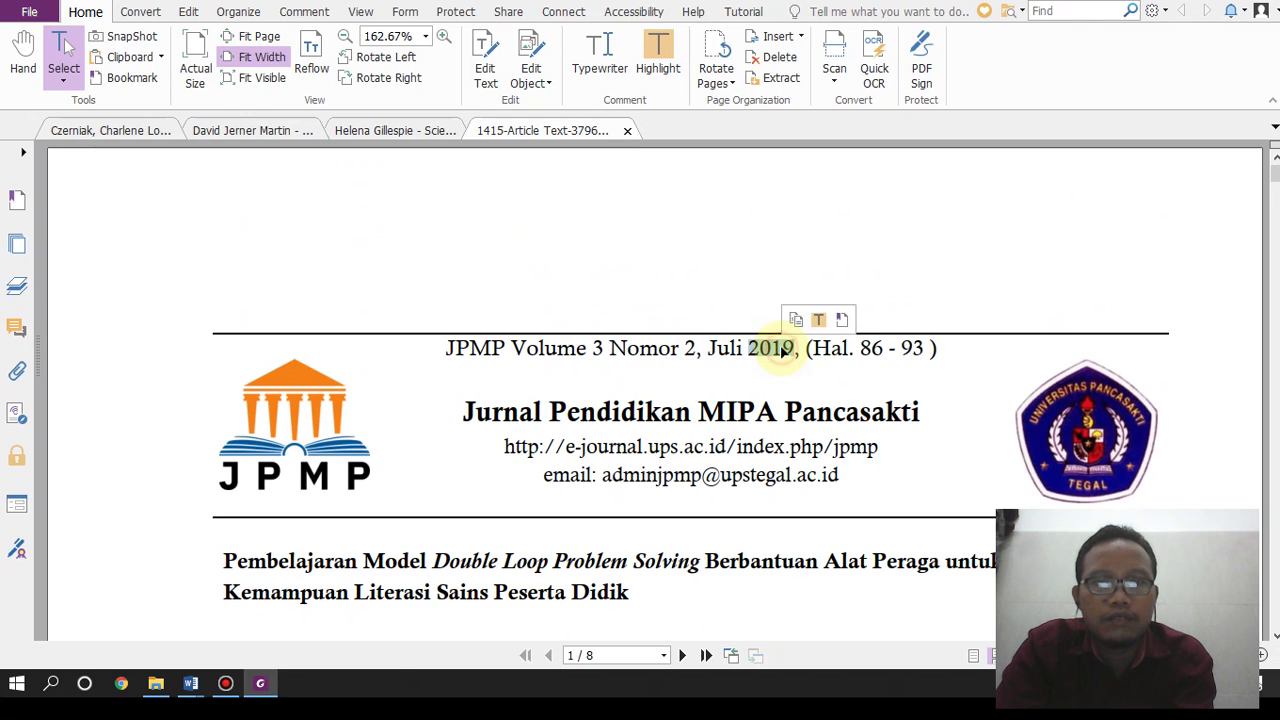
pyautogui.hotkey('alt', 'Tab')
pyautogui.click(617, 344)
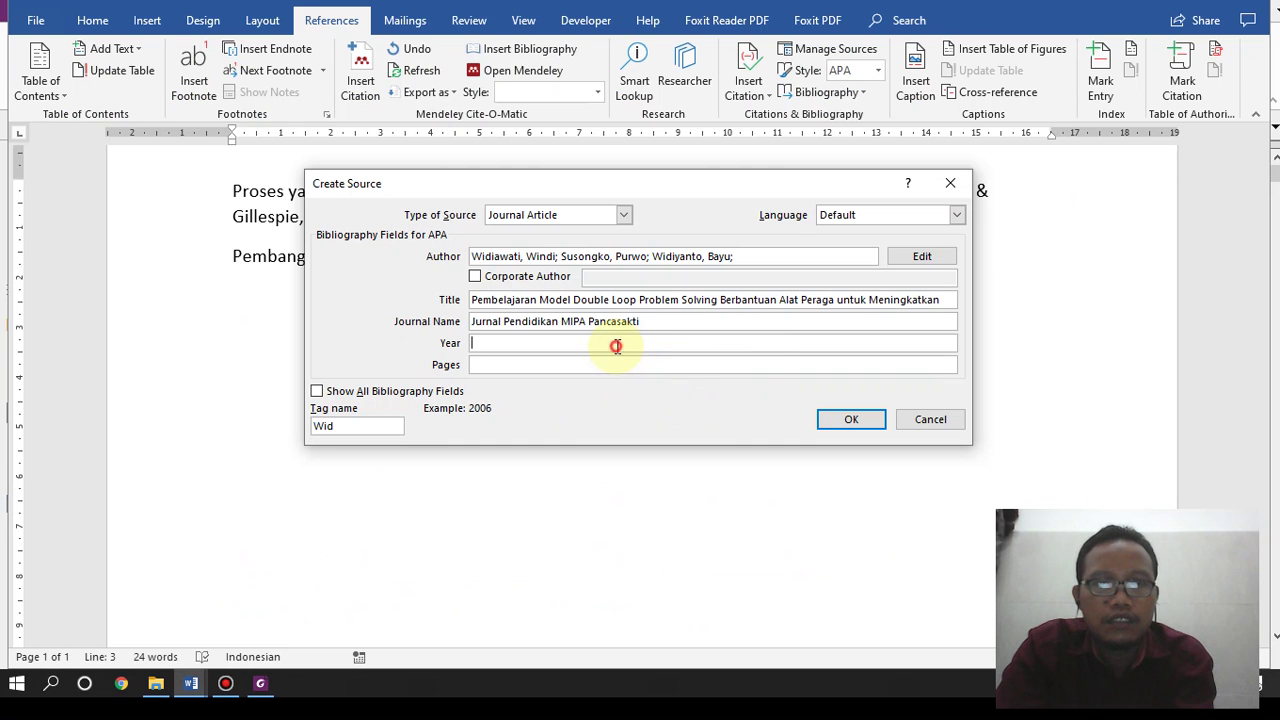
# Step: Copy the page range 86 - 93 from the PDF header into the source's pages field
pyautogui.hotkey('alt', 'Tab')
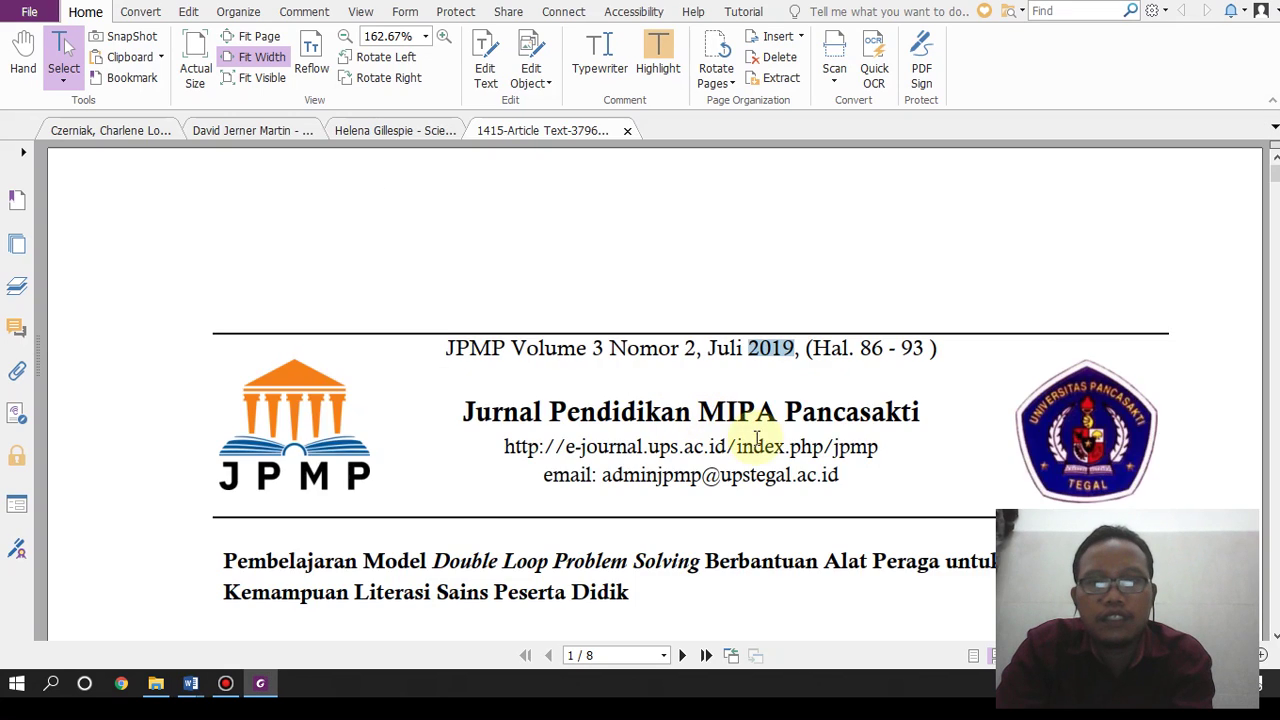
pyautogui.scroll(-1, 855, 228)
pyautogui.moveTo(860, 235); pyautogui.dragTo(926, 235)
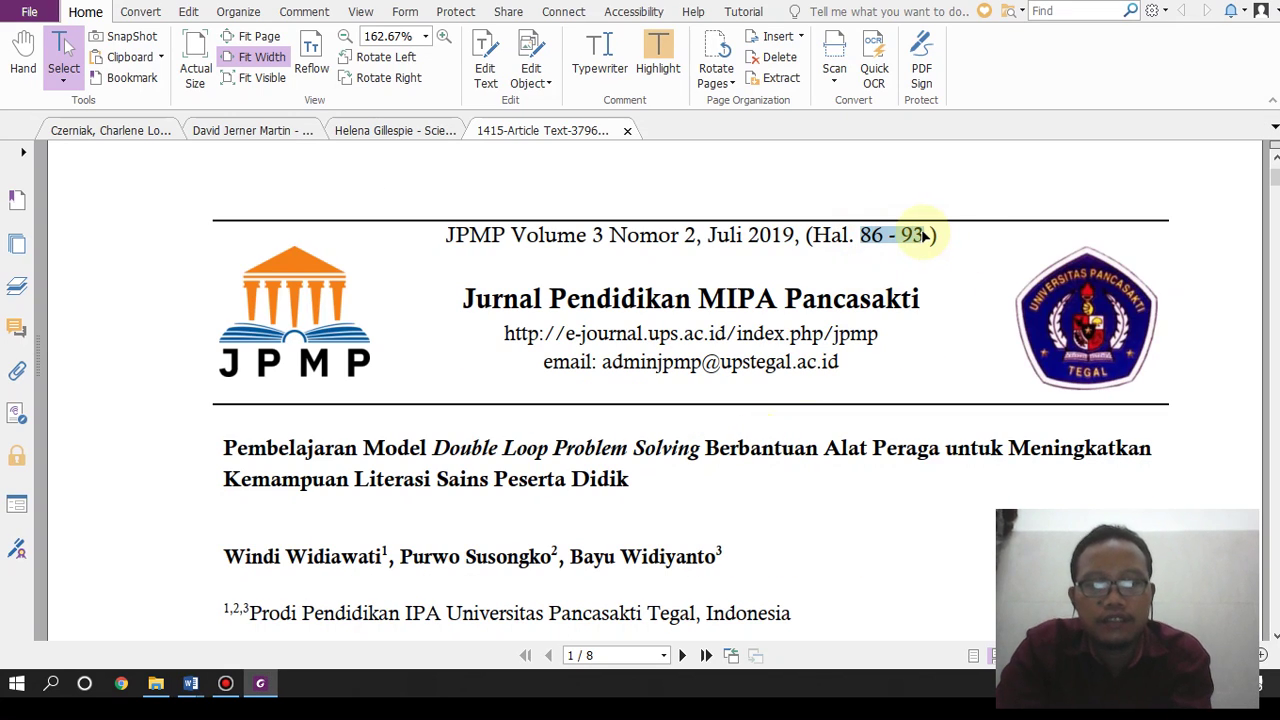
pyautogui.hotkey('alt', 'Tab')
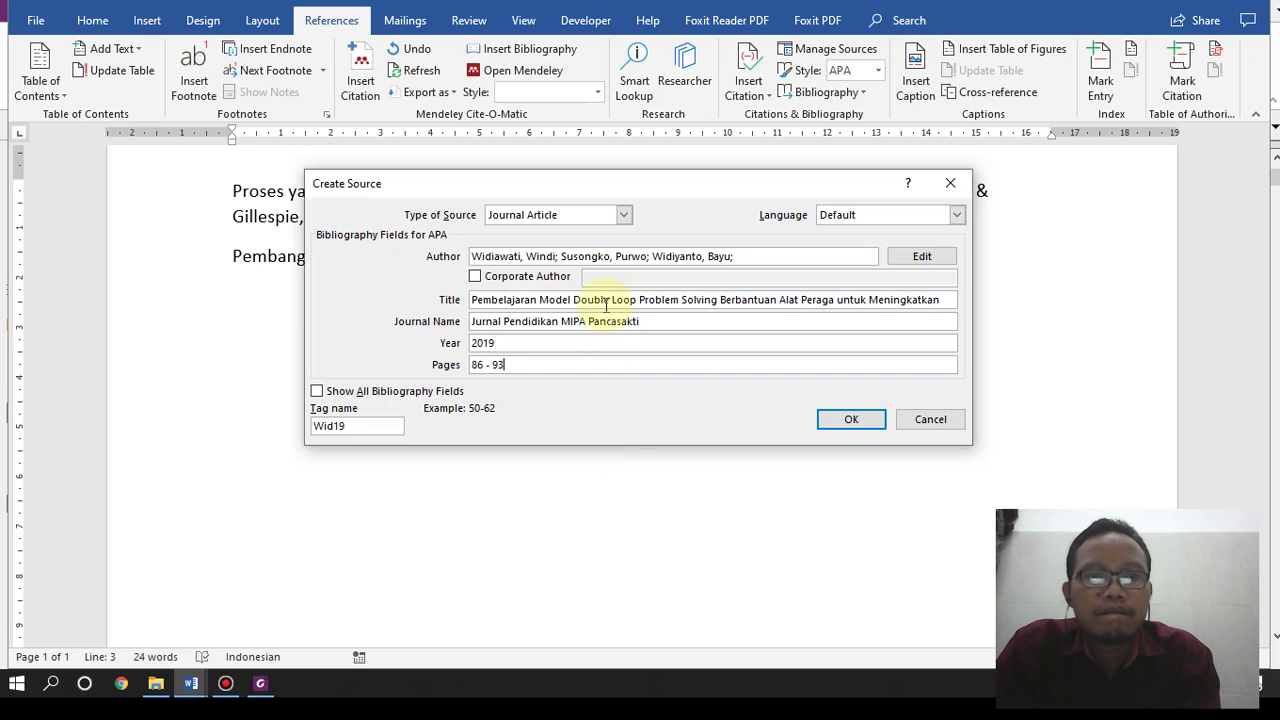
# Step: Switch the source type to Article in a Periodical to view its fields, and return it to Journal Article
pyautogui.click(623, 216)
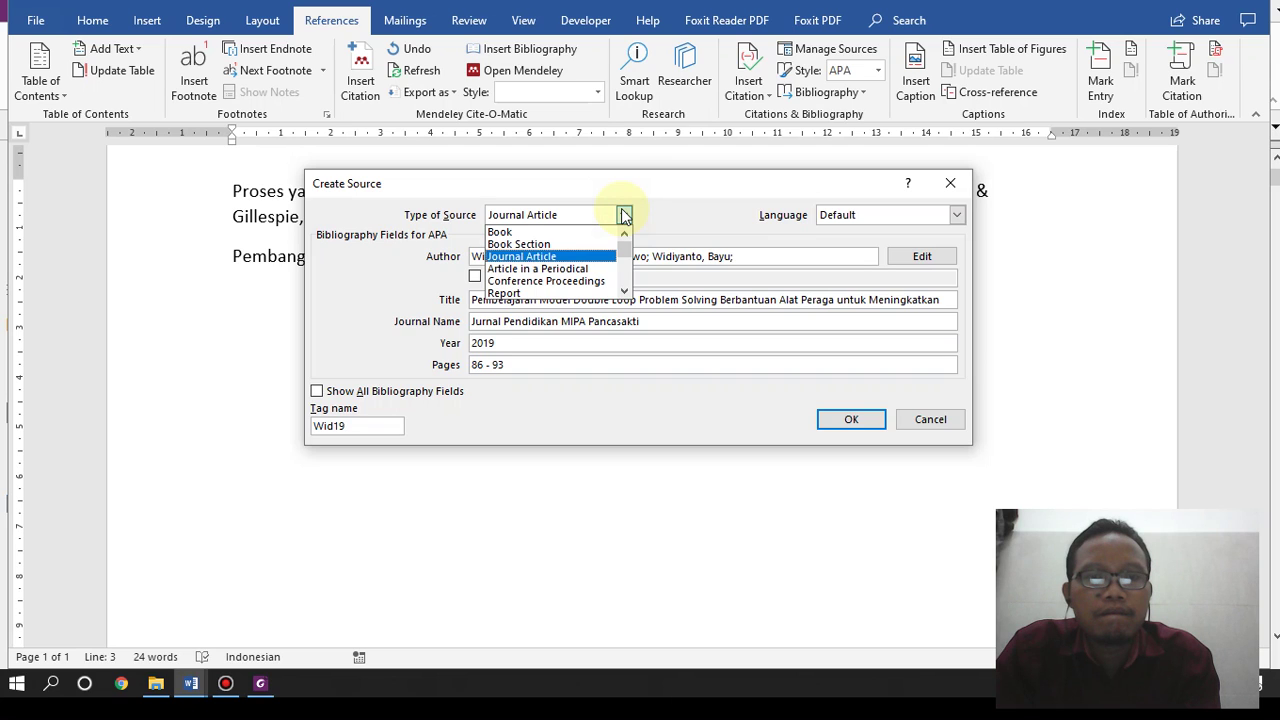
pyautogui.click(570, 270)
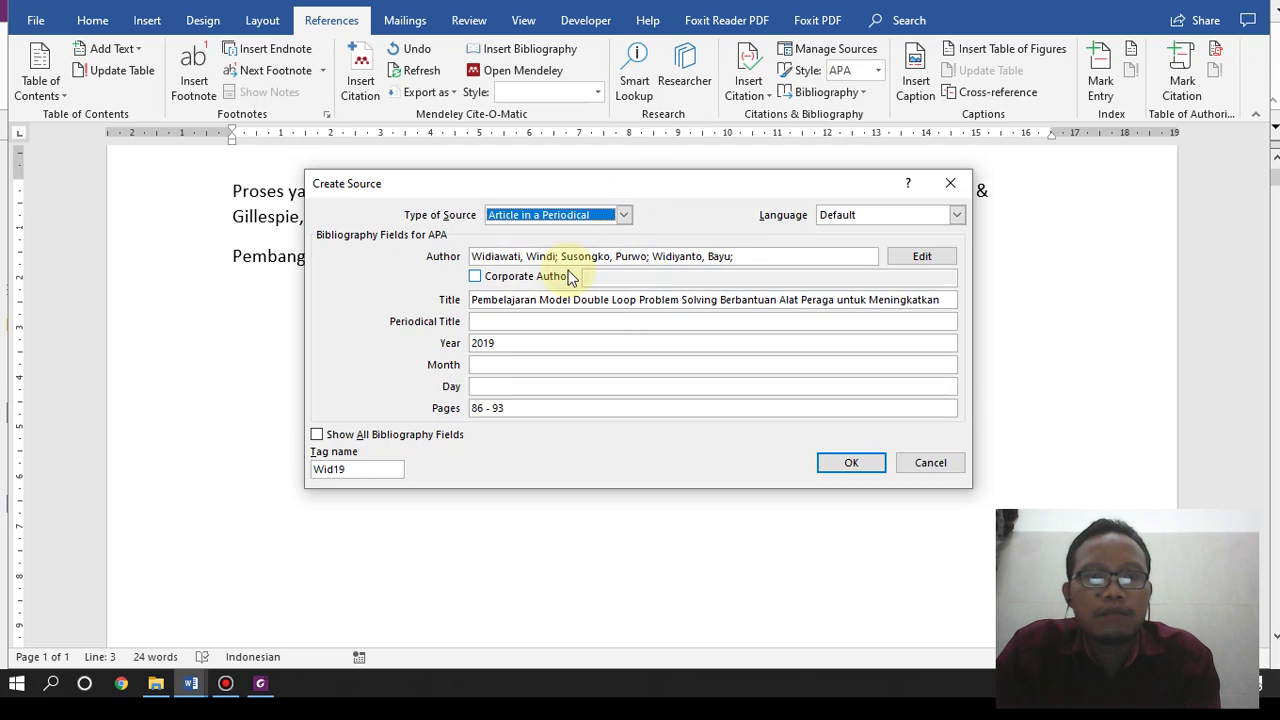
pyautogui.click(507, 369)
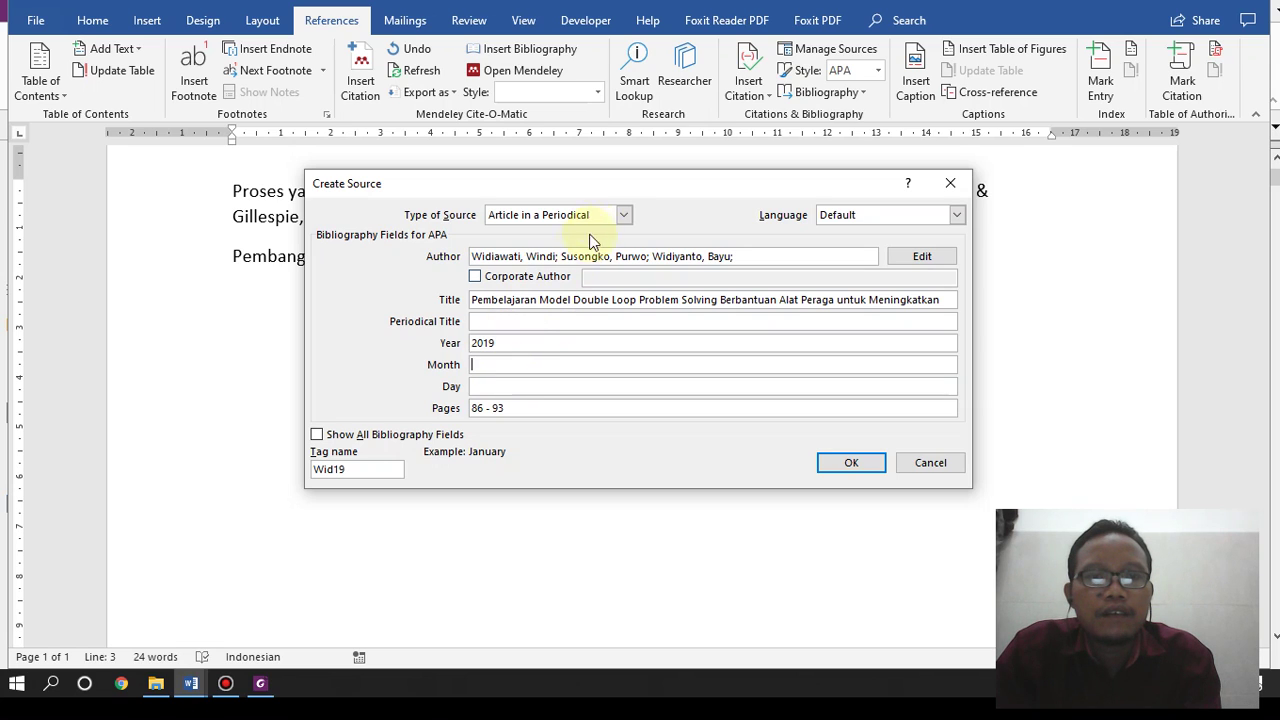
pyautogui.click(623, 214)
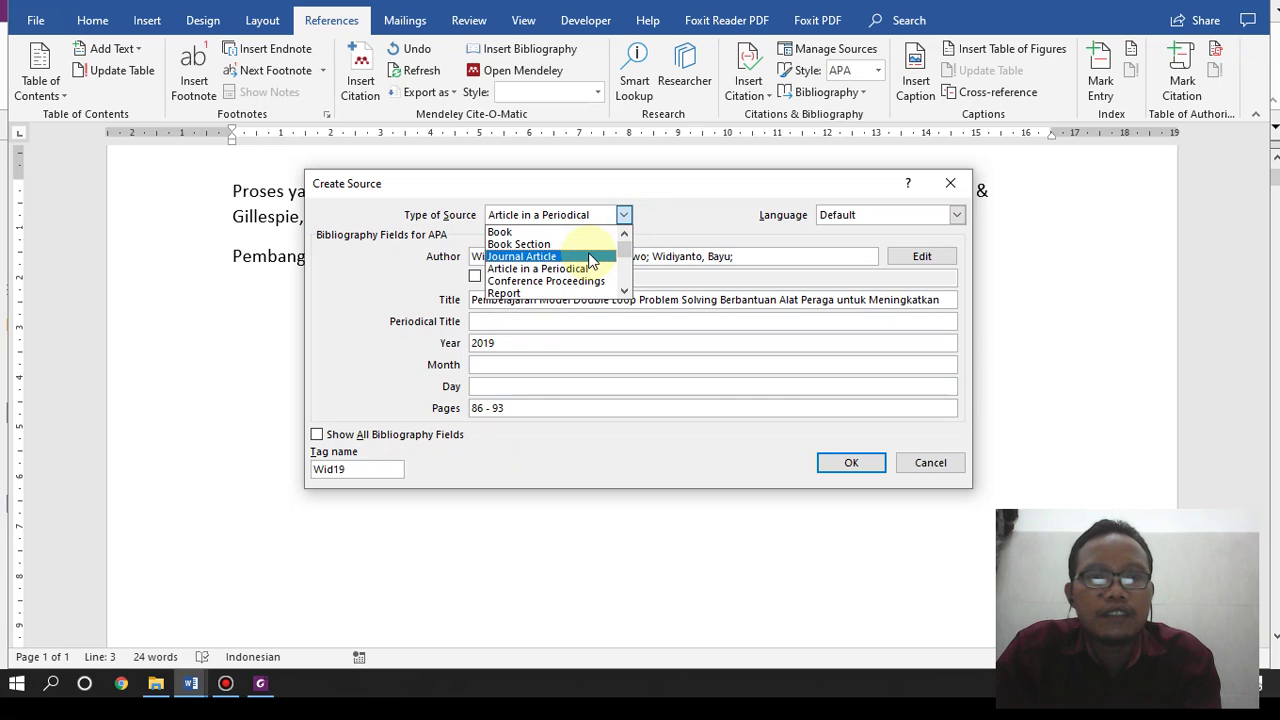
pyautogui.click(590, 258)
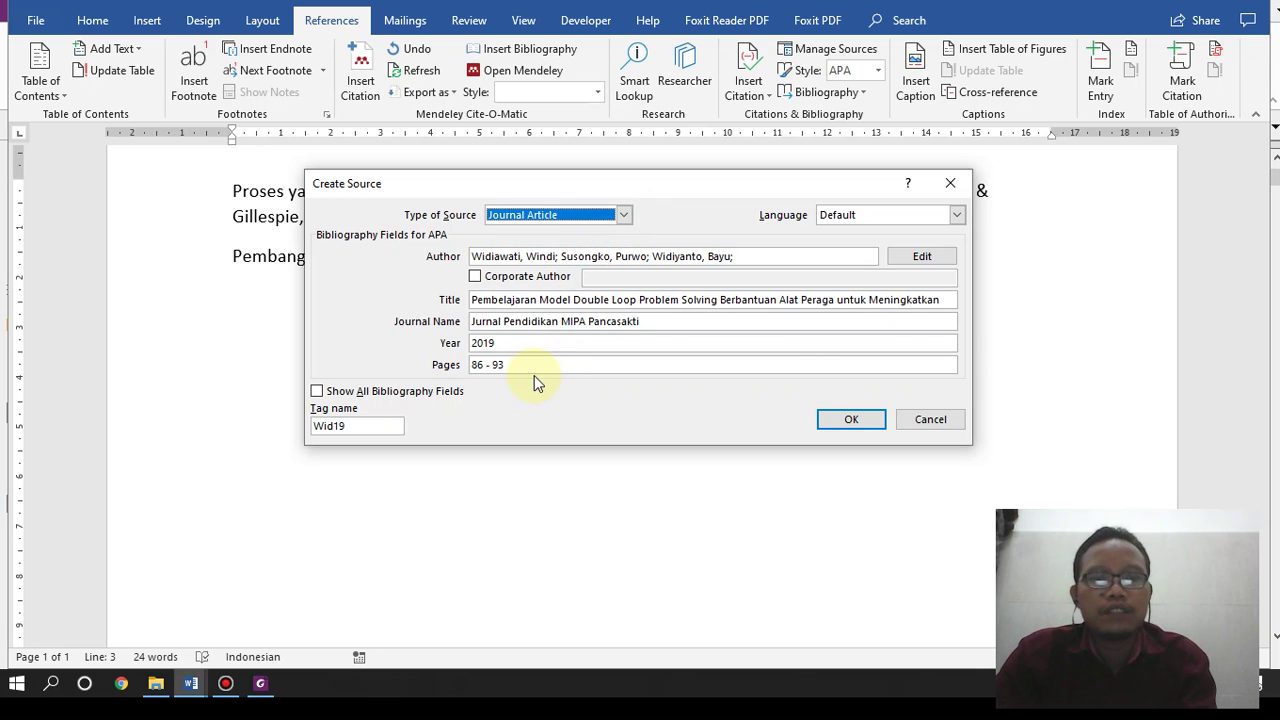
pyautogui.click(956, 215)
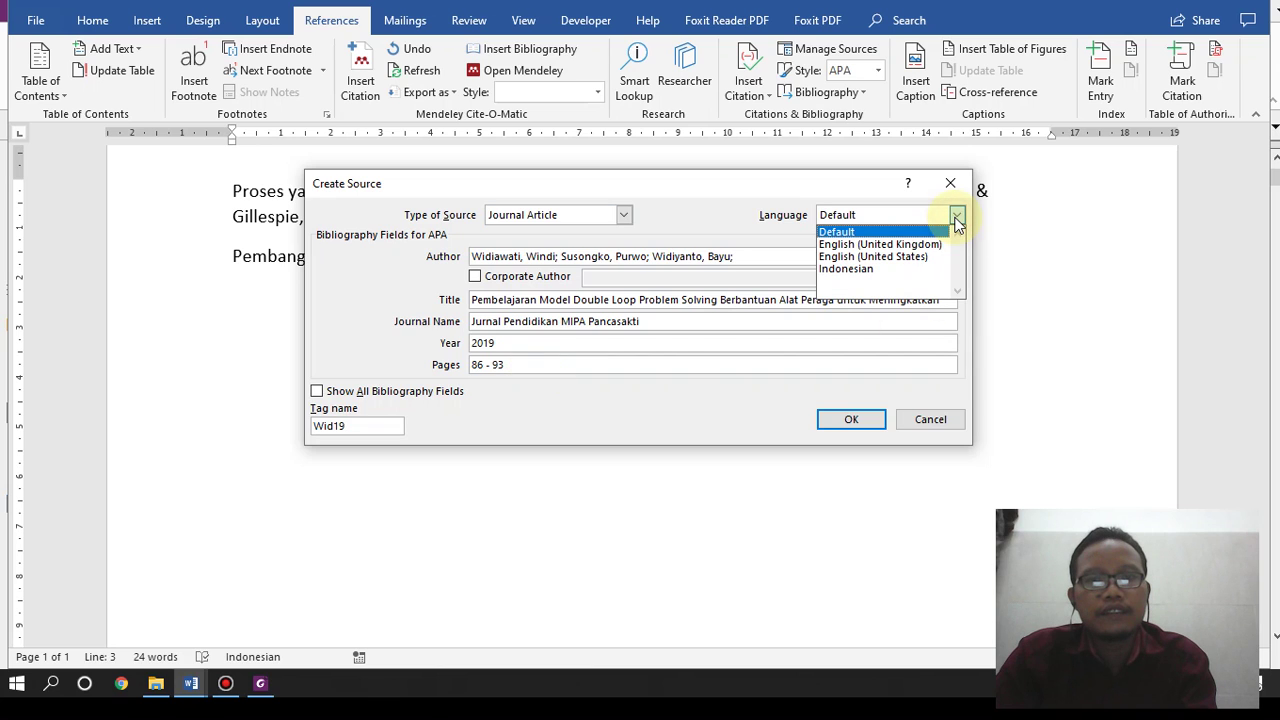
pyautogui.click(956, 215)
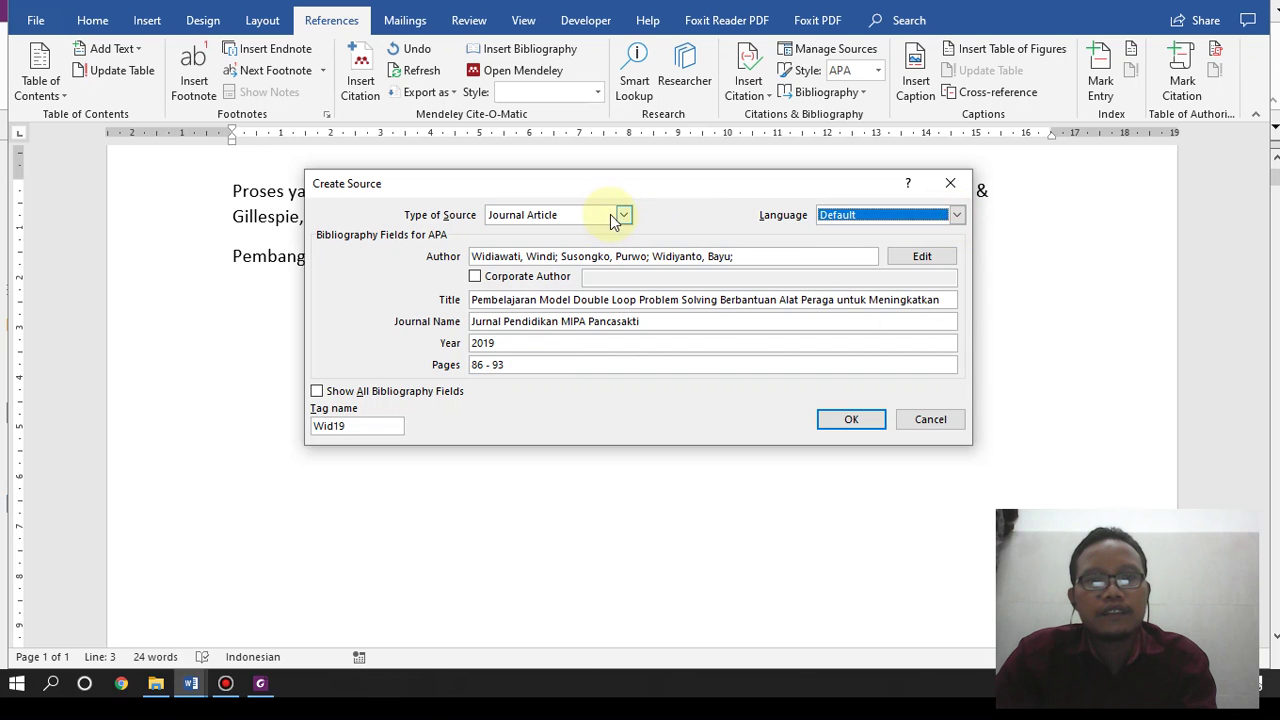
# Step: Browse the available source types, keep Journal Article, and save the new source so its citation ends the second sentence
pyautogui.click(622, 215)
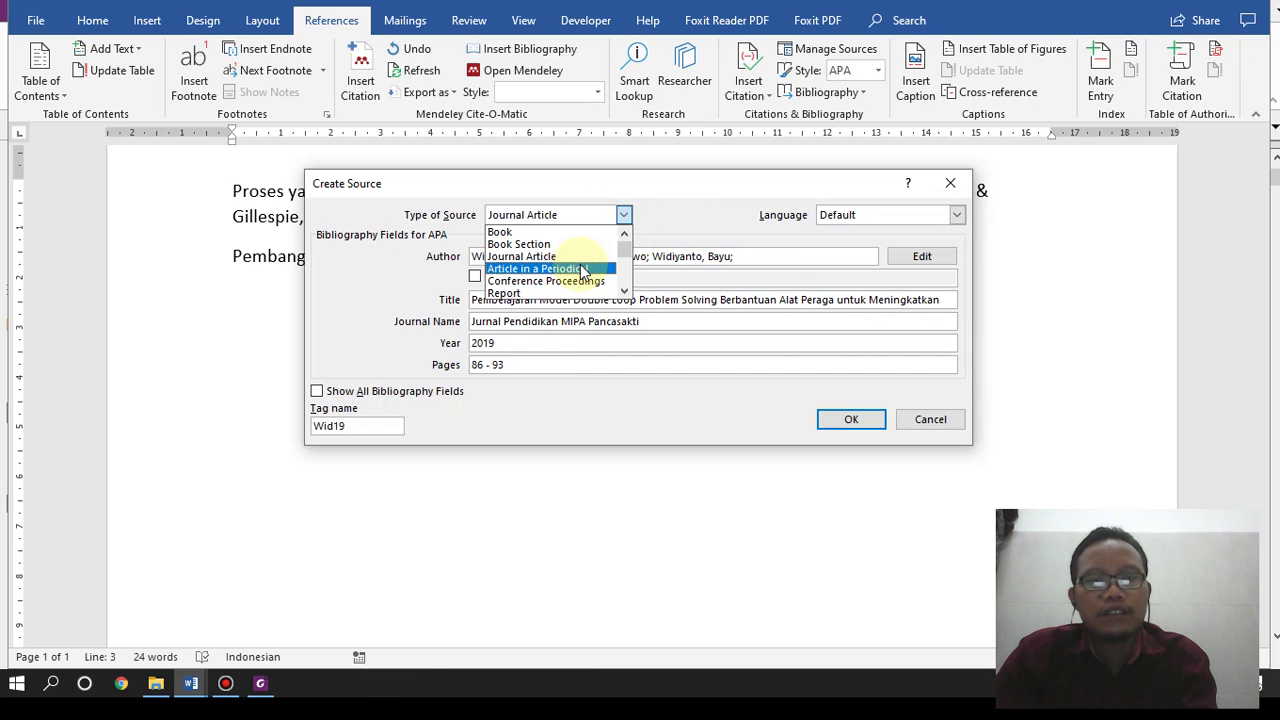
pyautogui.scroll(-4, 579, 266)
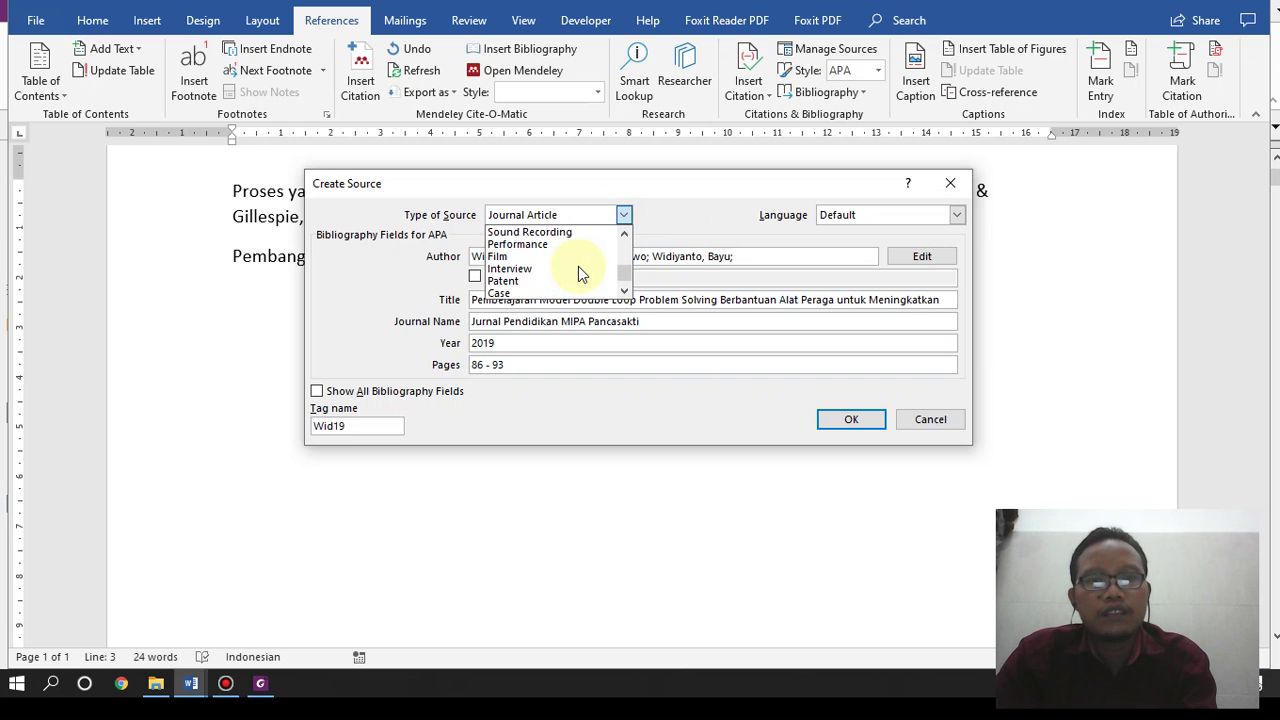
pyautogui.scroll(-1, 578, 266)
pyautogui.scroll(4, 578, 266)
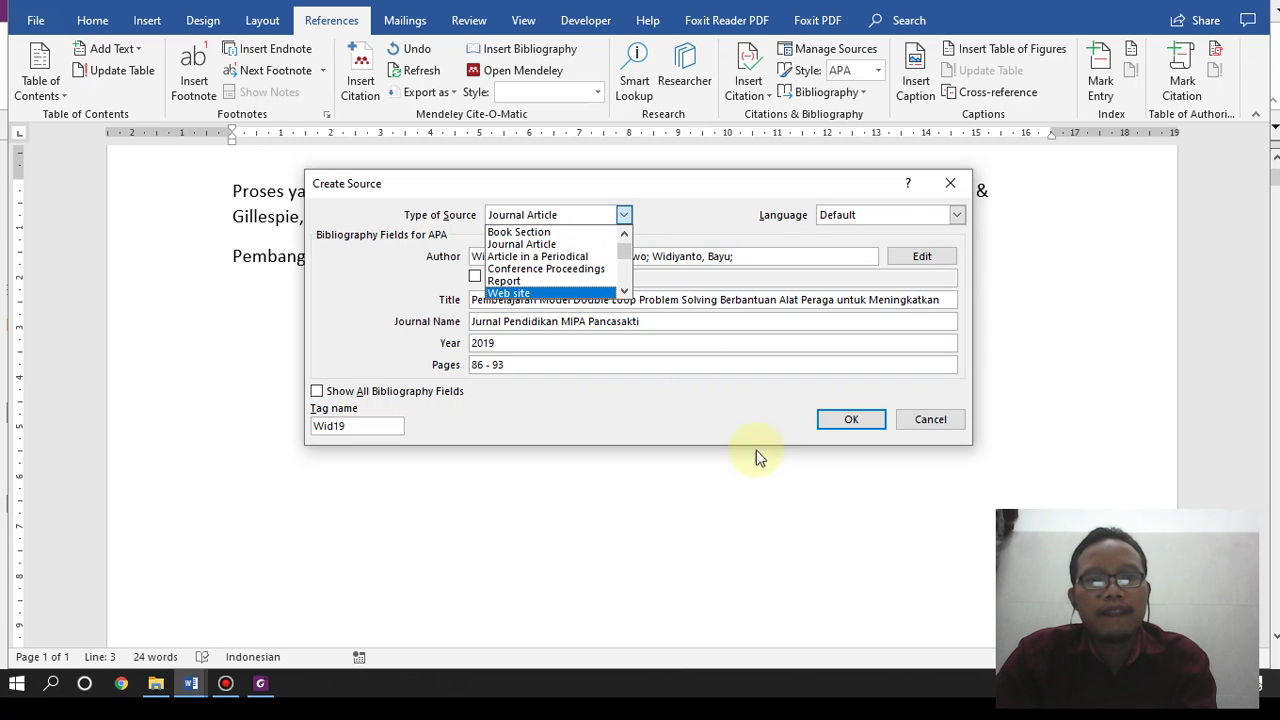
pyautogui.click(709, 422)
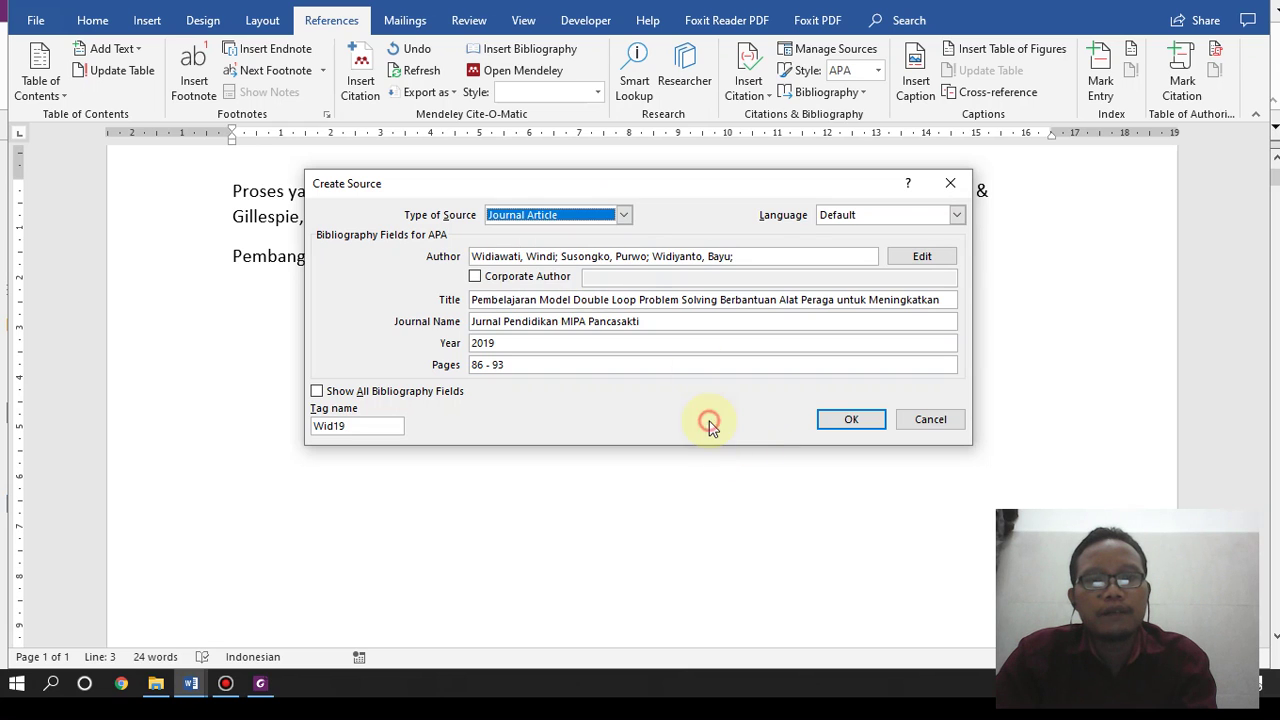
pyautogui.click(849, 422)
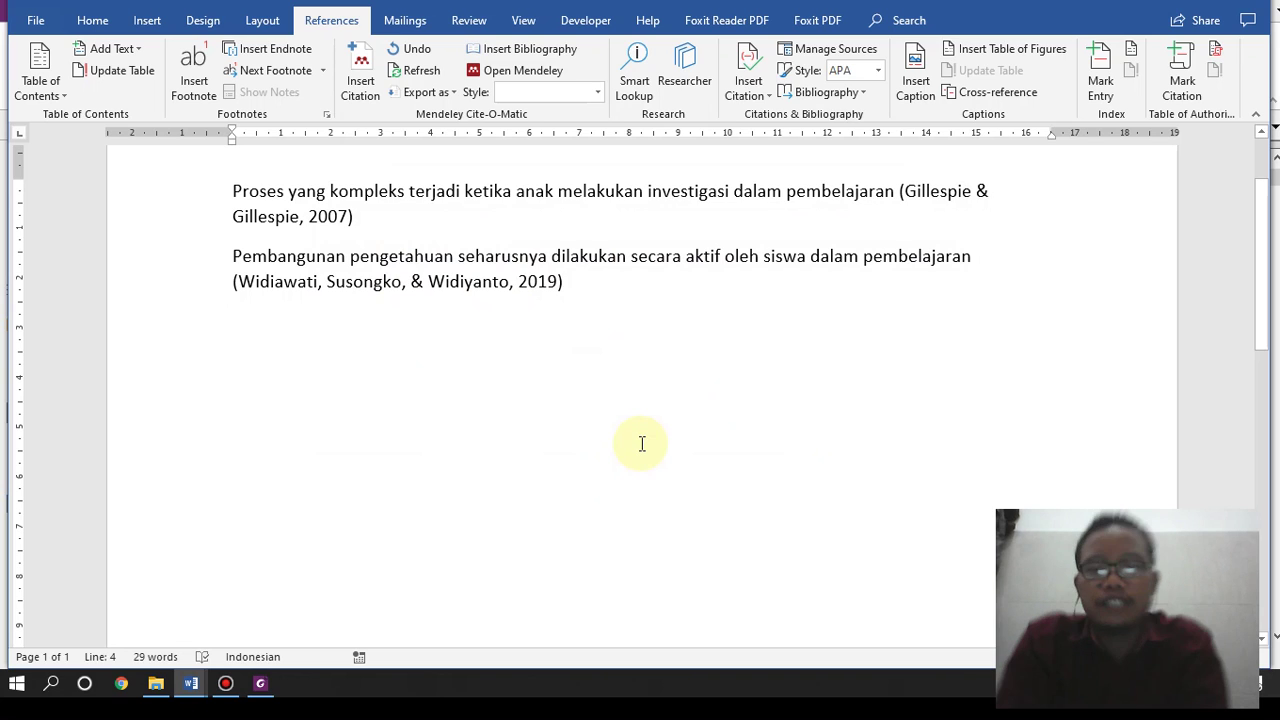
# Step: Add blank lines below the second cited sentence until the insertion point is on a new page
pyautogui.press('Return')
pyautogui.press('Return')
pyautogui.press('Return')
pyautogui.press('Return')
pyautogui.press('Return')
pyautogui.press('Return')
pyautogui.press('Return')
pyautogui.press('Return')
pyautogui.press('Return')
pyautogui.press('Return')
pyautogui.press('Return')
pyautogui.press('Return')
pyautogui.press('Return')
pyautogui.press('Return')
pyautogui.press('Return')
pyautogui.press('Return')
pyautogui.press('Return')
pyautogui.press('Return')
pyautogui.press('Return')
pyautogui.press('Return')
pyautogui.press('Return')
pyautogui.press('Return')
pyautogui.press('Return')
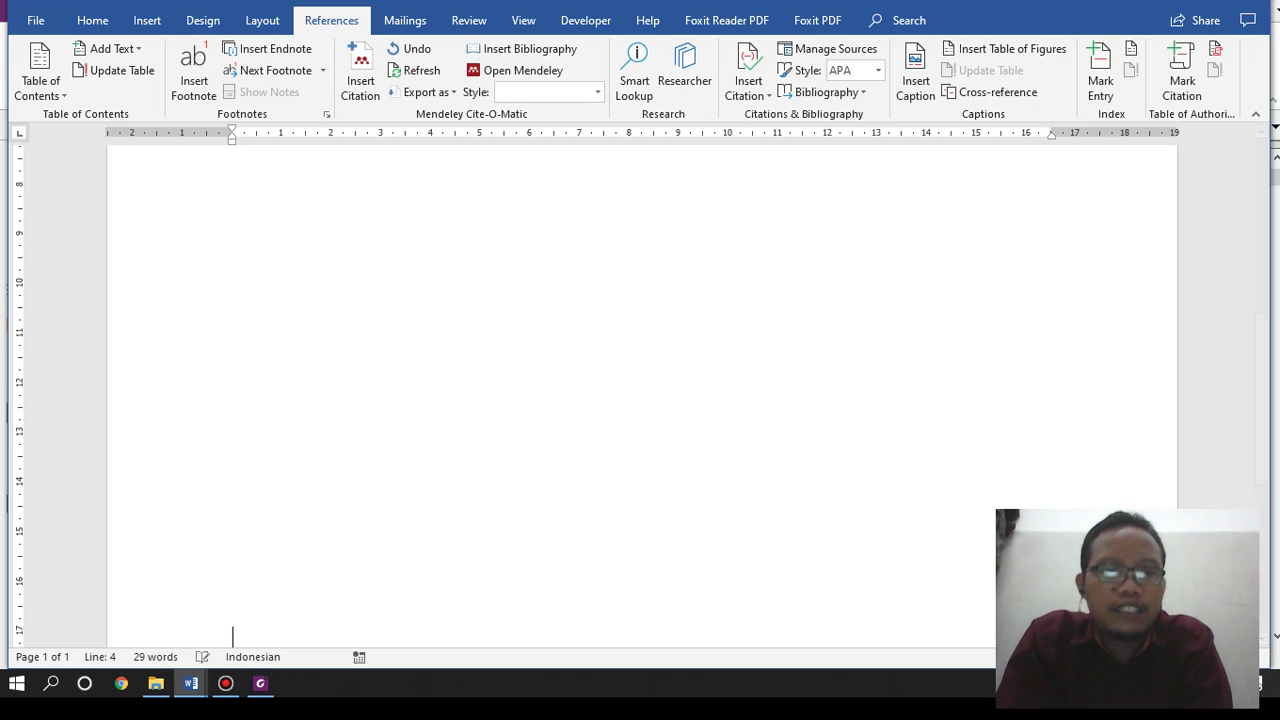
pyautogui.scroll(8, 637, 437)
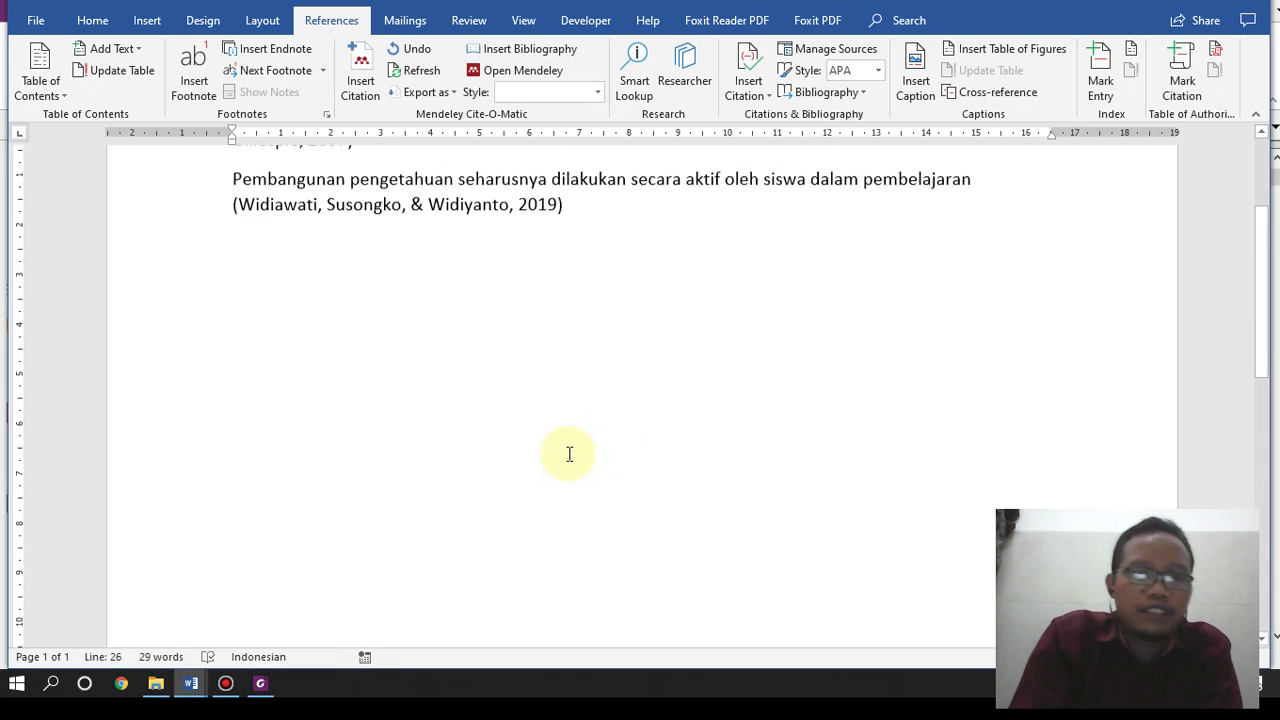
pyautogui.scroll(-12, 569, 451)
pyautogui.scroll(-4, 566, 447)
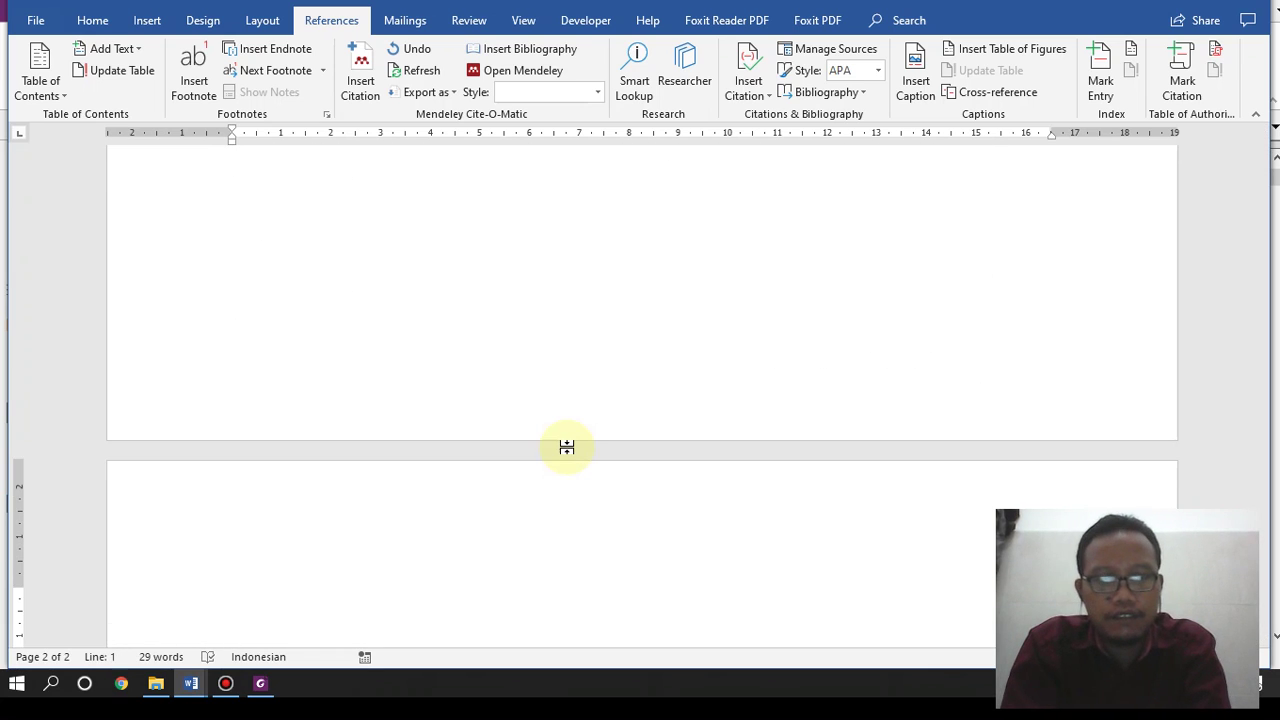
# Step: Enter the title "Daftar Pustaka" at the start of page 2 and leave an empty line below it
pyautogui.write('Daftar Pusta')
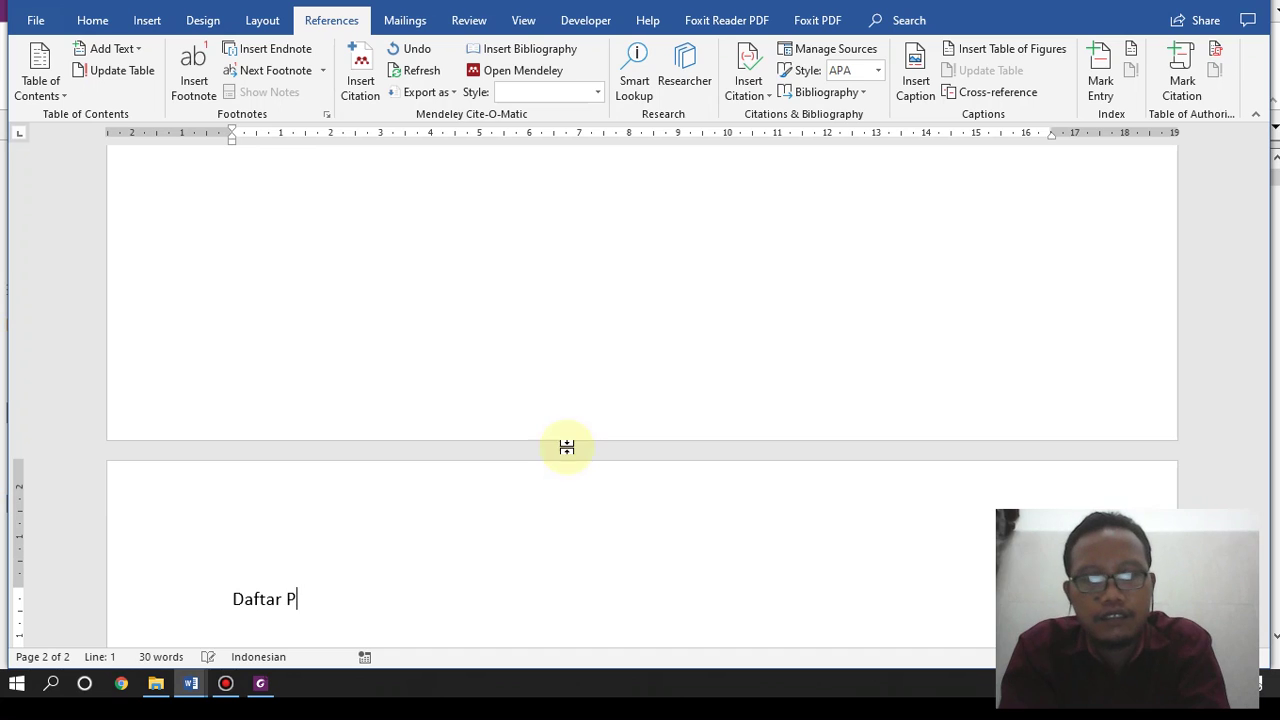
pyautogui.press('Return')
pyautogui.press('Return')
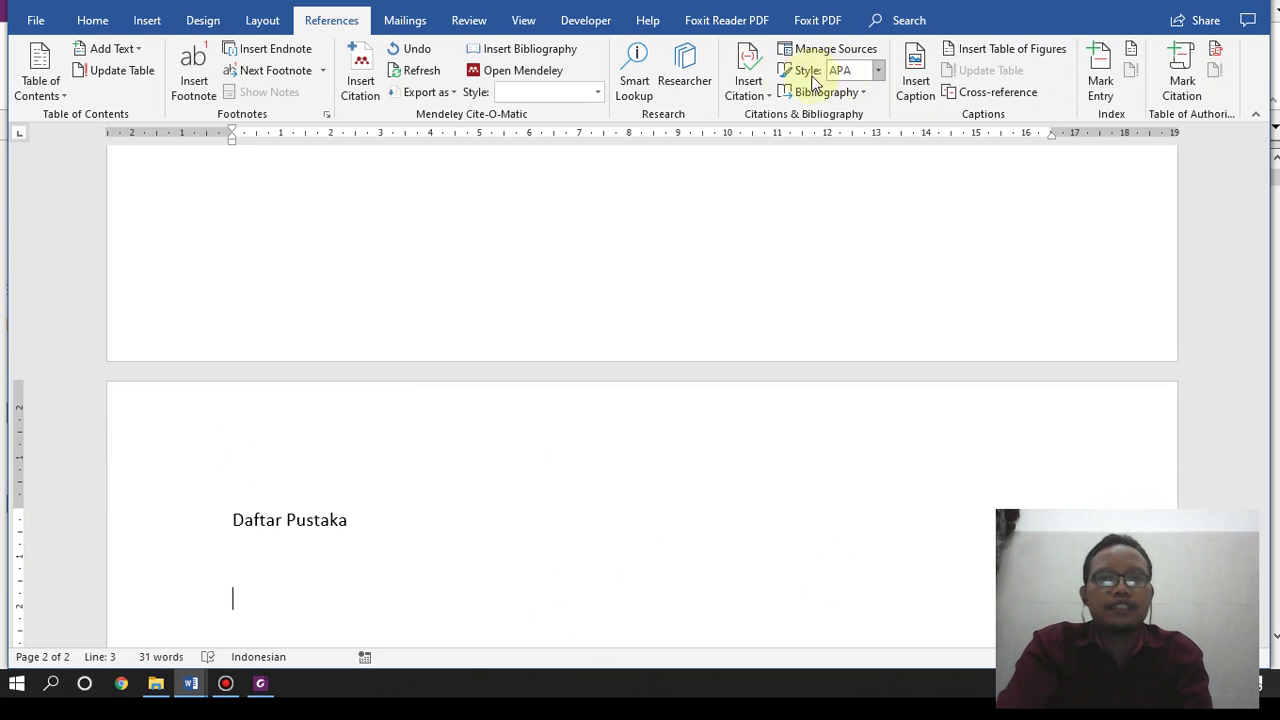
# Step: Check the list of saved citation sources, and insert the built-in References bibliography below the "Daftar Pustaka" title
pyautogui.click(757, 98)
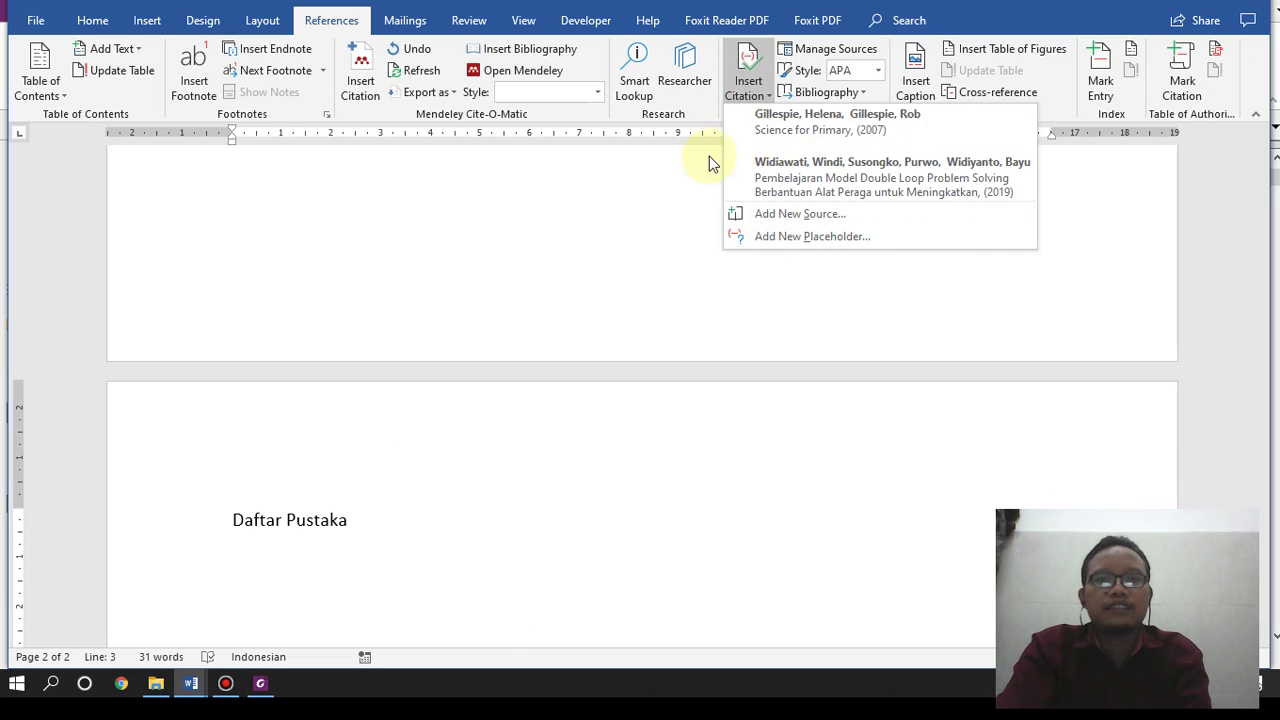
pyautogui.click(686, 177)
pyautogui.click(836, 90)
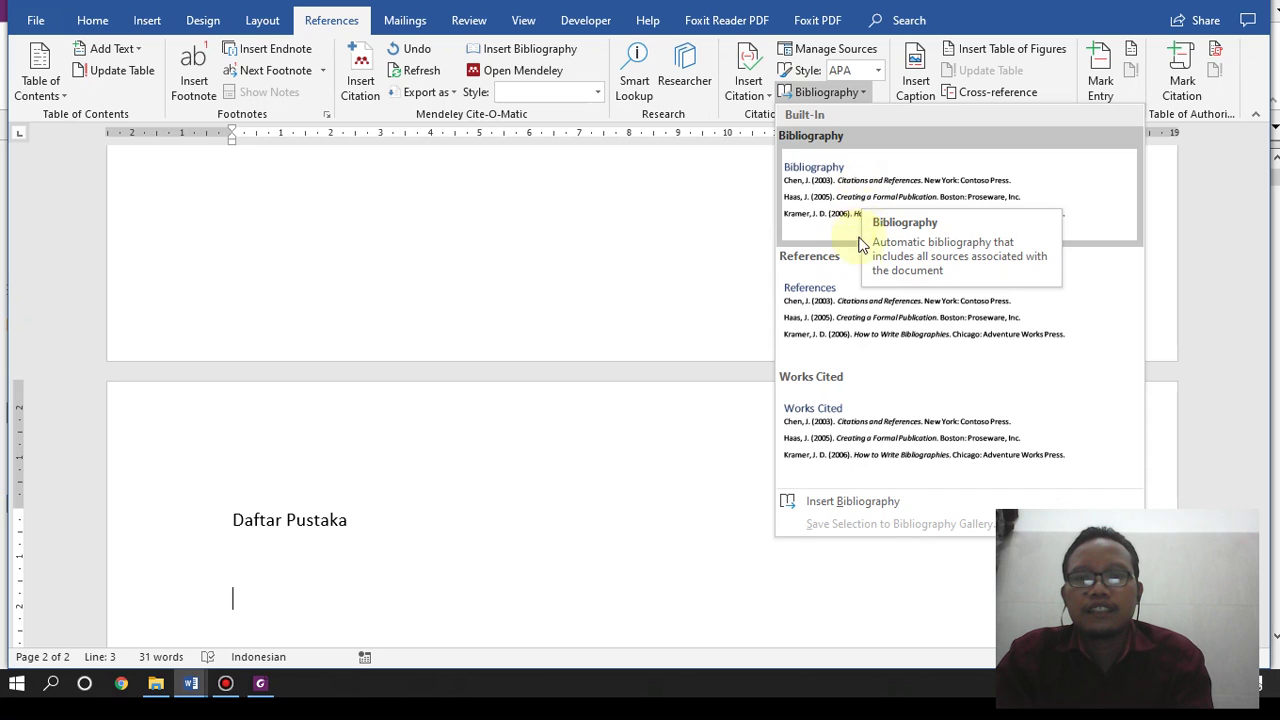
pyautogui.click(874, 292)
pyautogui.scroll(4, 848, 307)
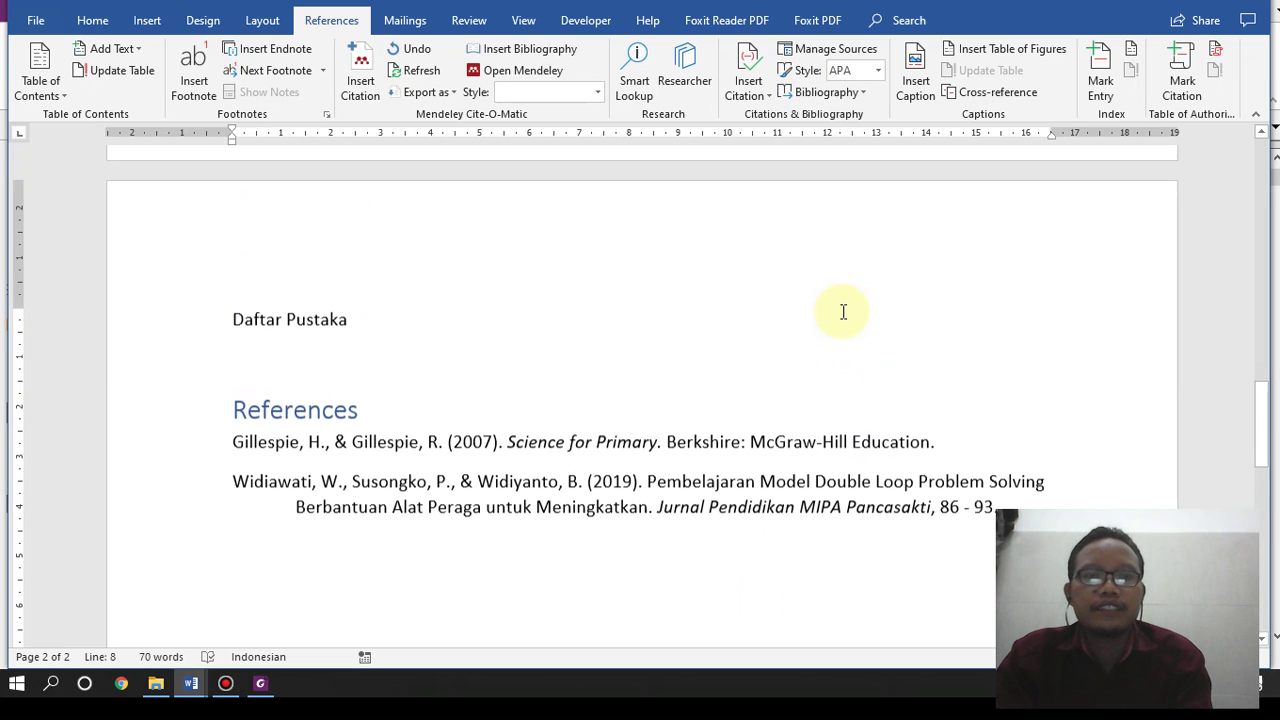
# Step: Replace the bibliography block's "References" heading with "Daftar Pustaka"
pyautogui.moveTo(352, 416); pyautogui.dragTo(229, 408)
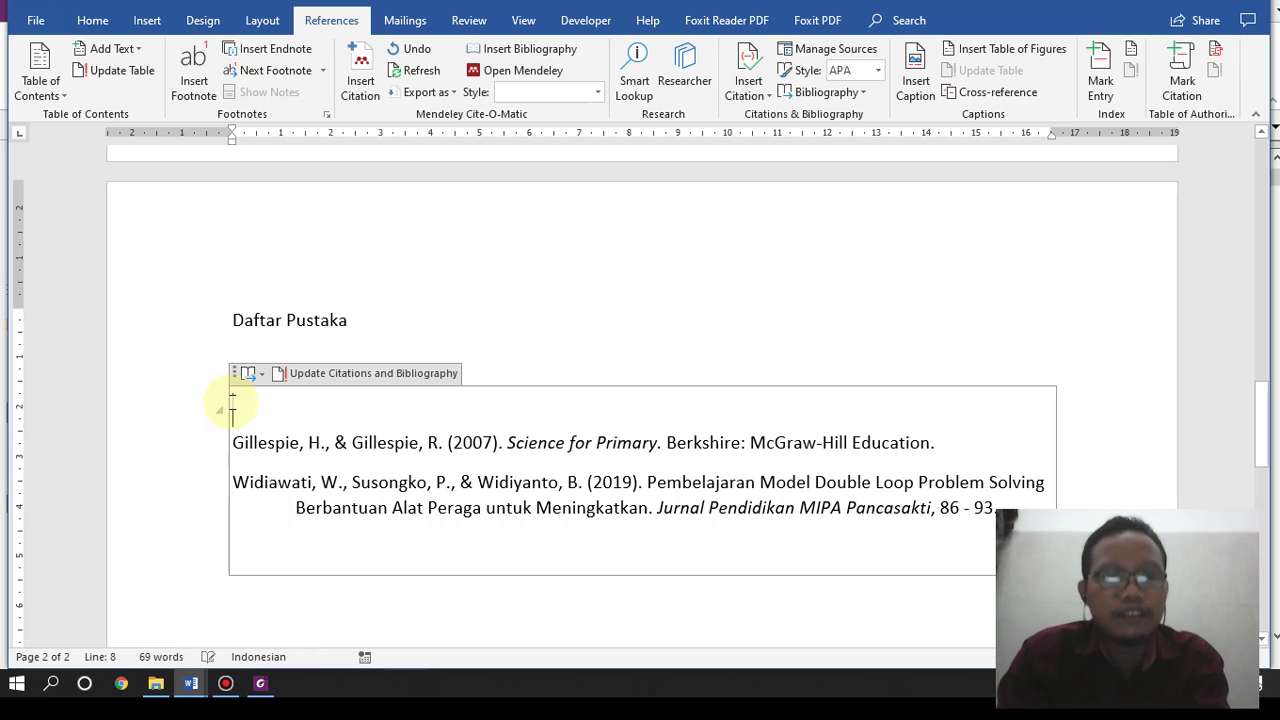
pyautogui.write('Daftara')
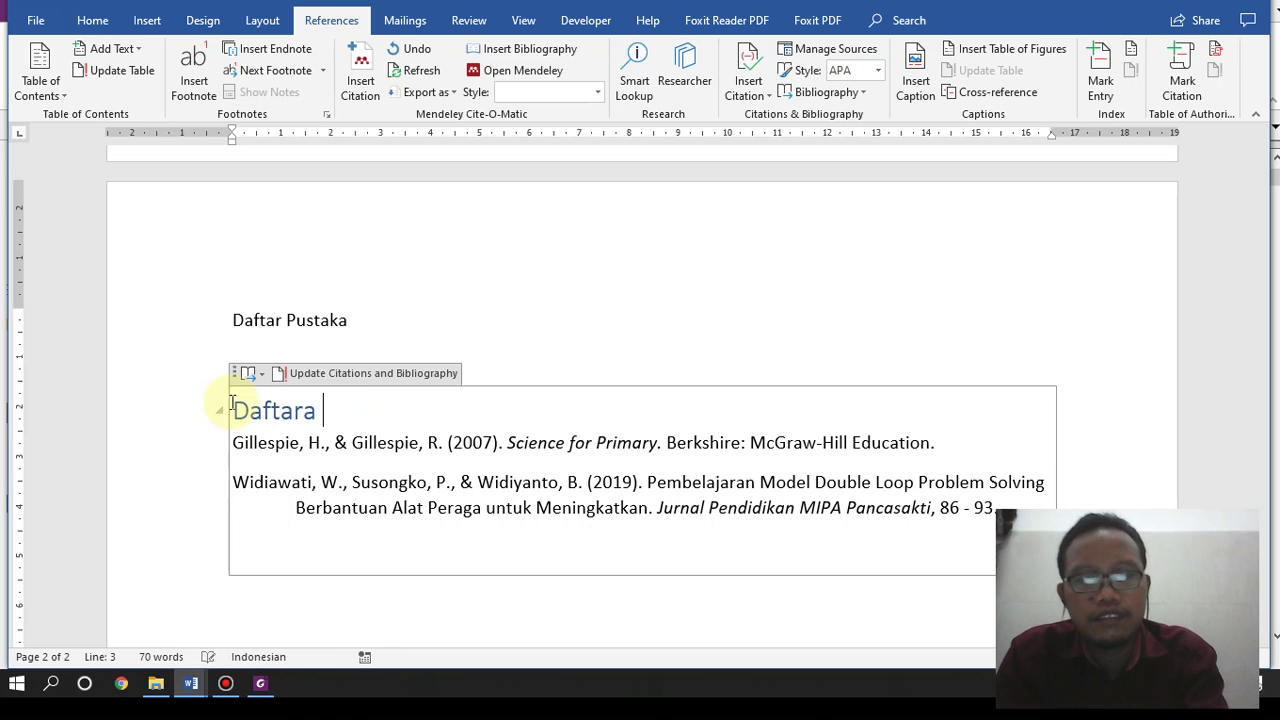
pyautogui.press('BackSpace')
pyautogui.press('BackSpace')
pyautogui.write('Pustaka')
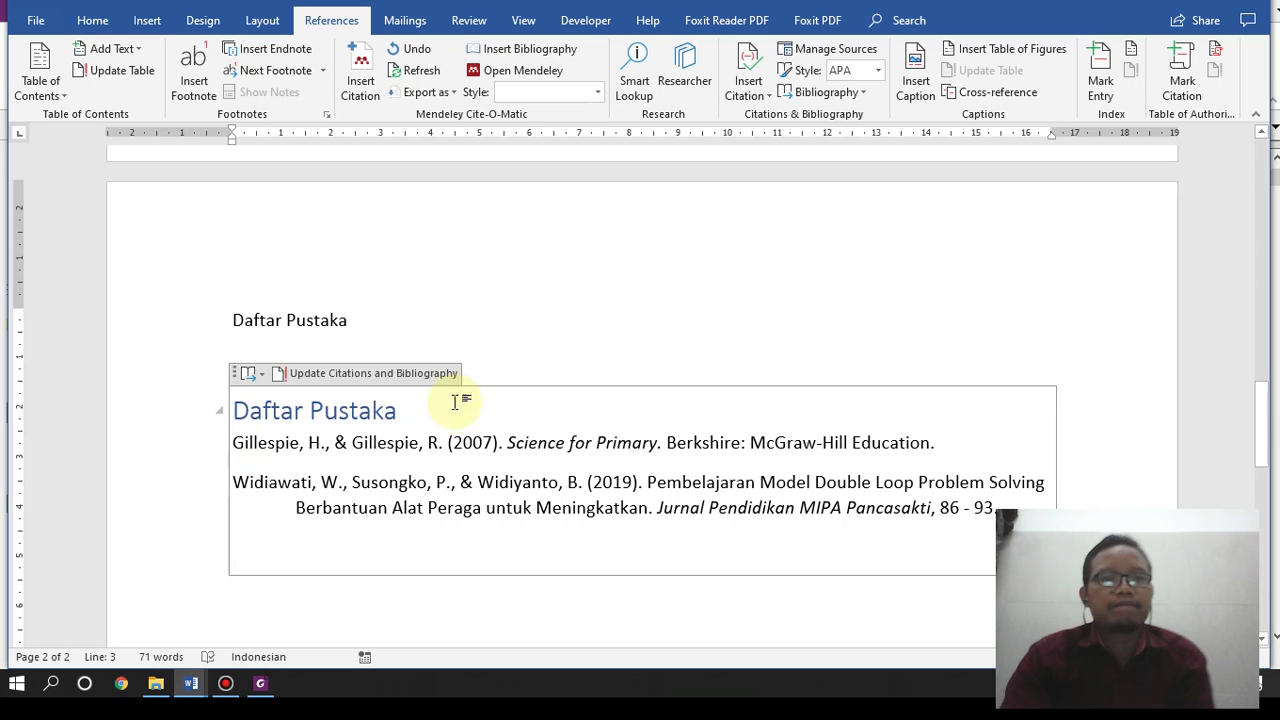
# Step: Delete the heading text inside the bibliography block, keeping the empty heading line above the first reference
pyautogui.moveTo(428, 414); pyautogui.dragTo(271, 402)
pyautogui.press('Delete')
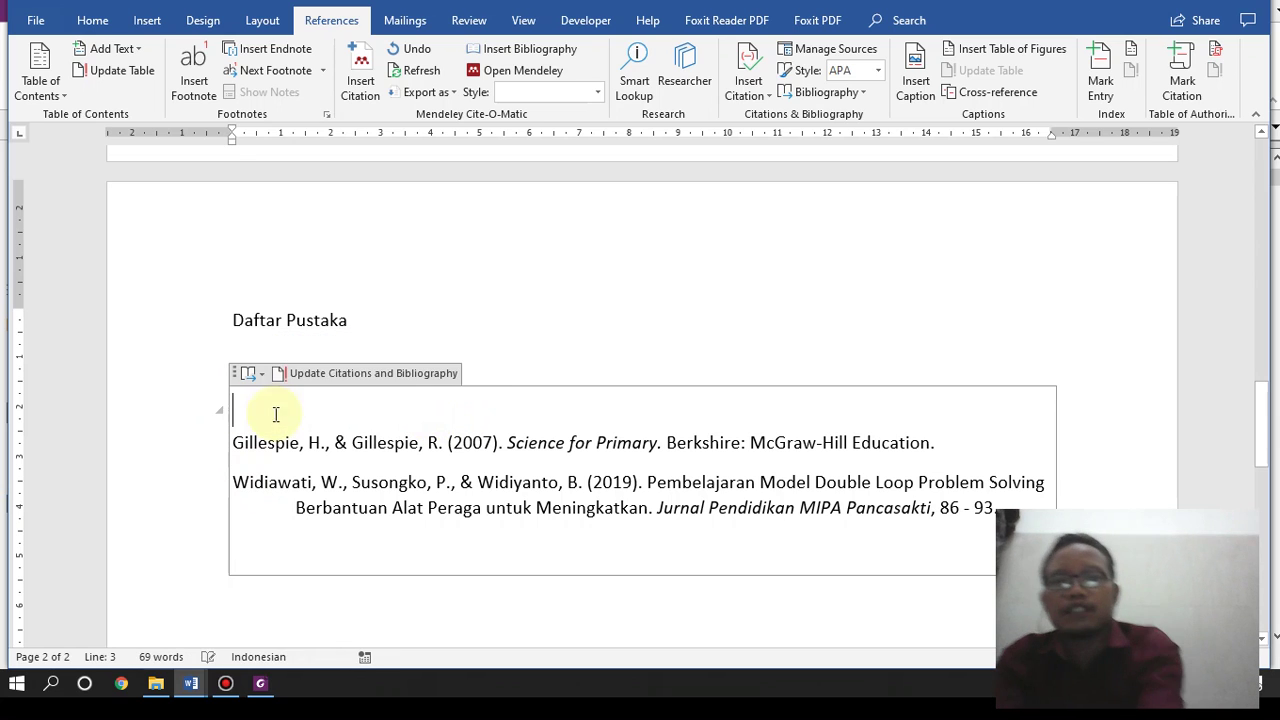
pyautogui.press('Delete')
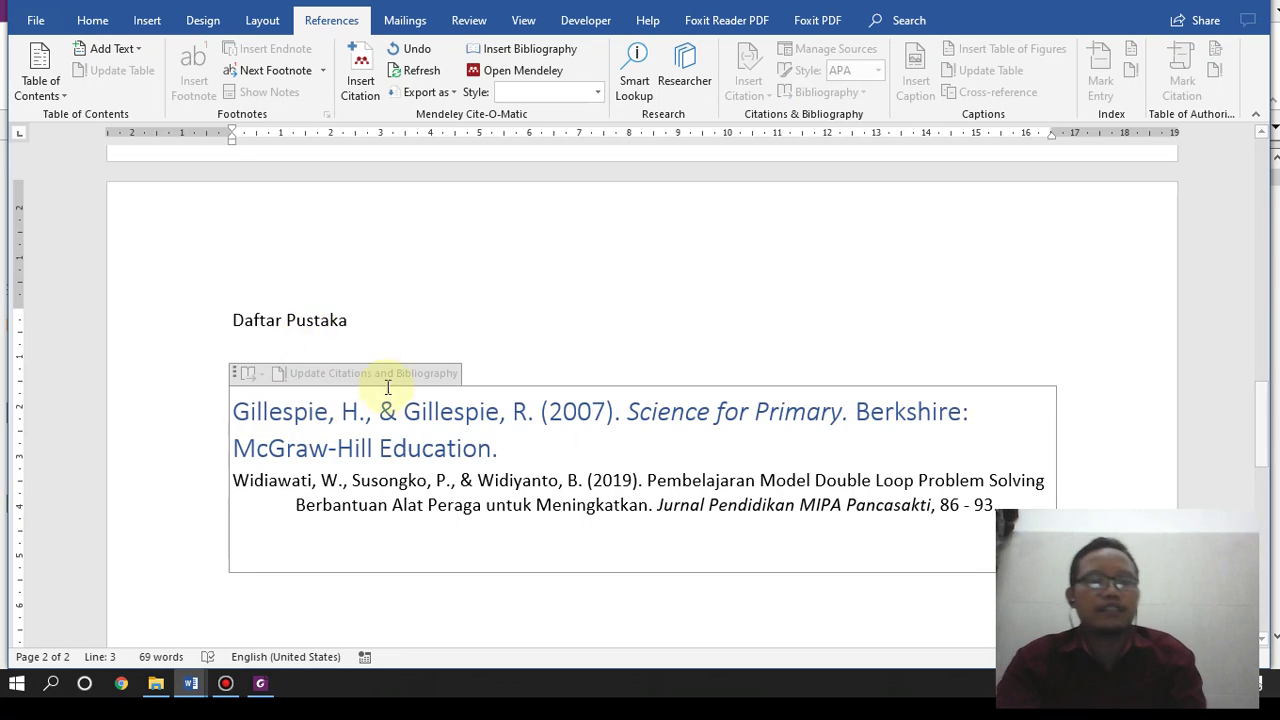
pyautogui.hotkey('ctrl', 'z')
# Step: Apply the Heading 1 style to the "Daftar Pustaka" title above the bibliography
pyautogui.click(397, 320)
pyautogui.moveTo(397, 320); pyautogui.dragTo(251, 309)
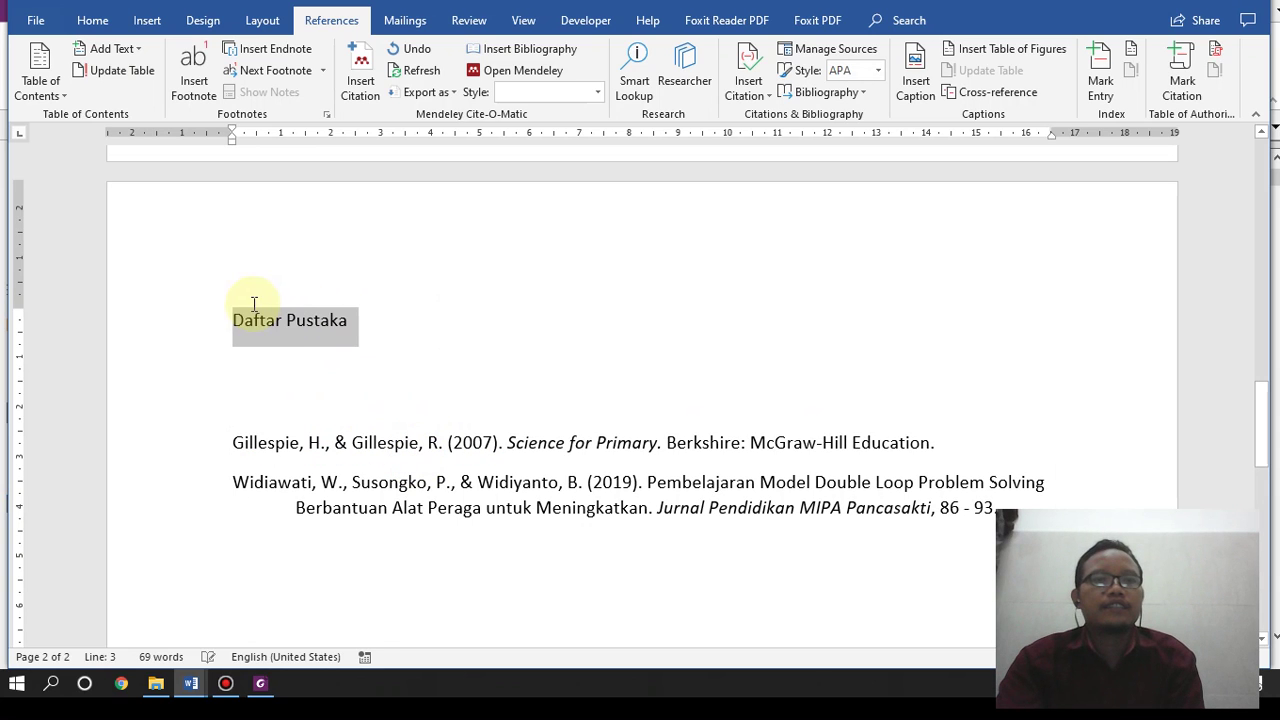
pyautogui.click(92, 20)
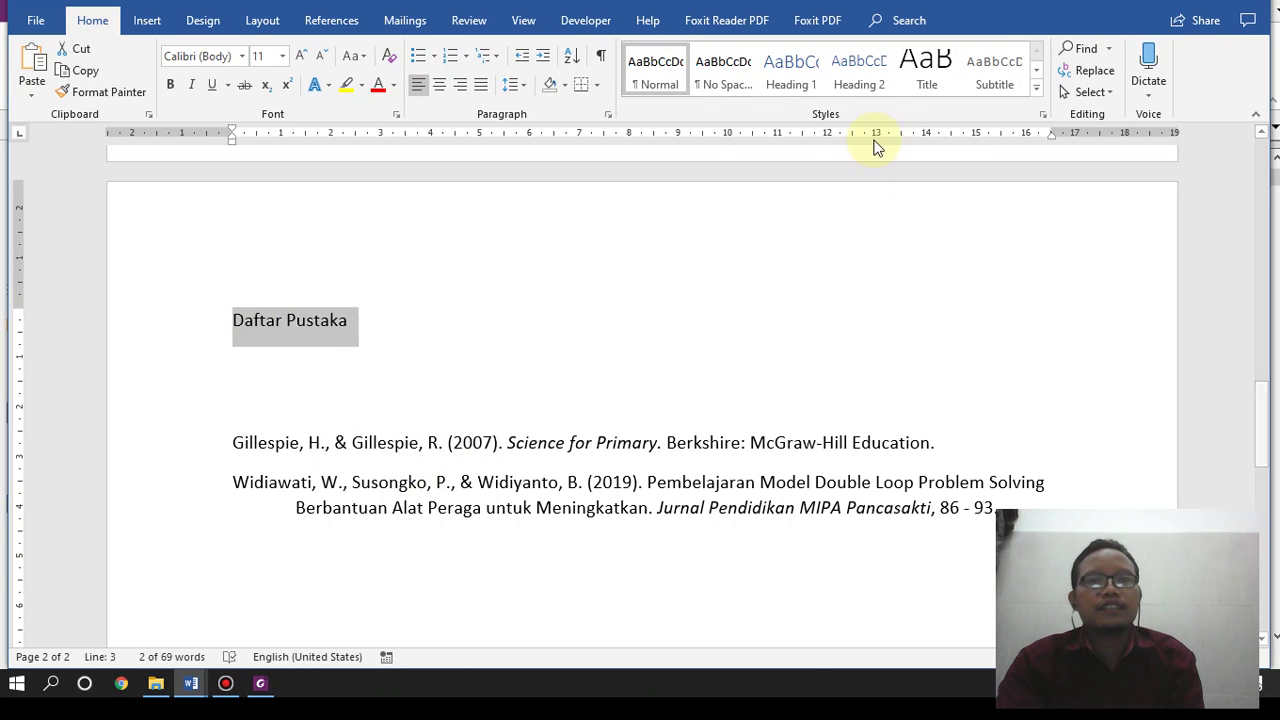
pyautogui.click(735, 86)
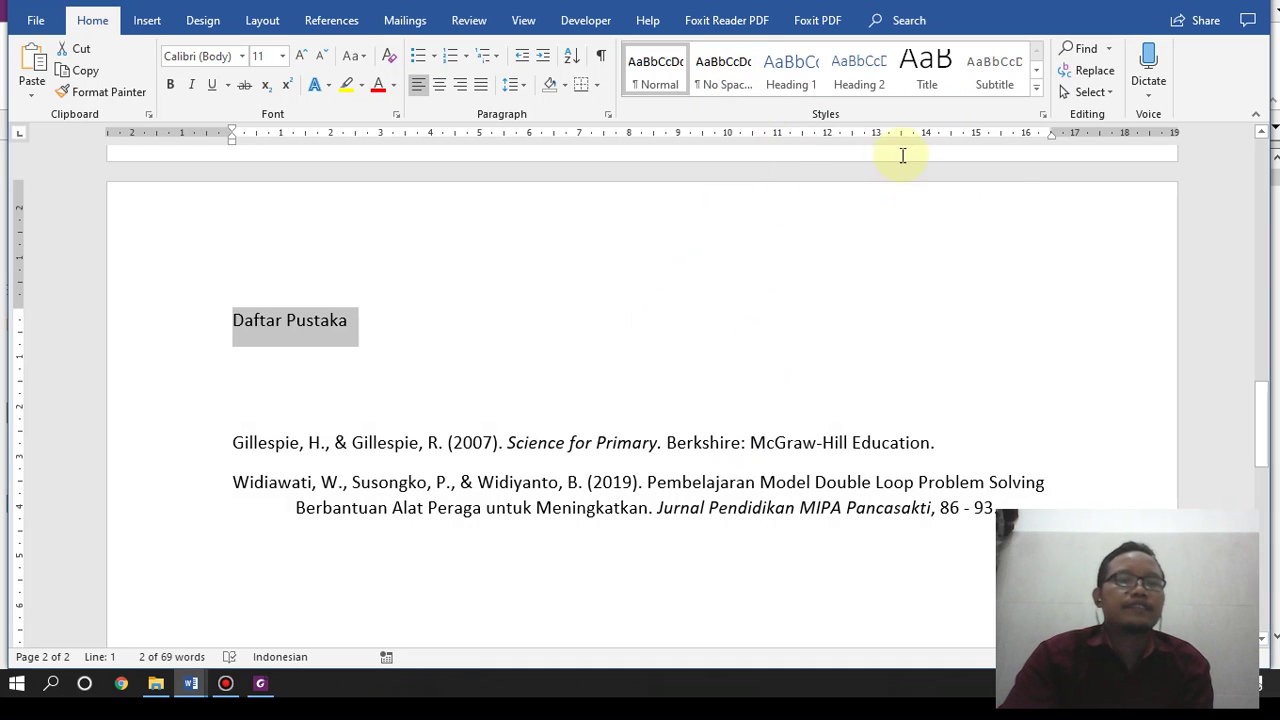
pyautogui.click(808, 88)
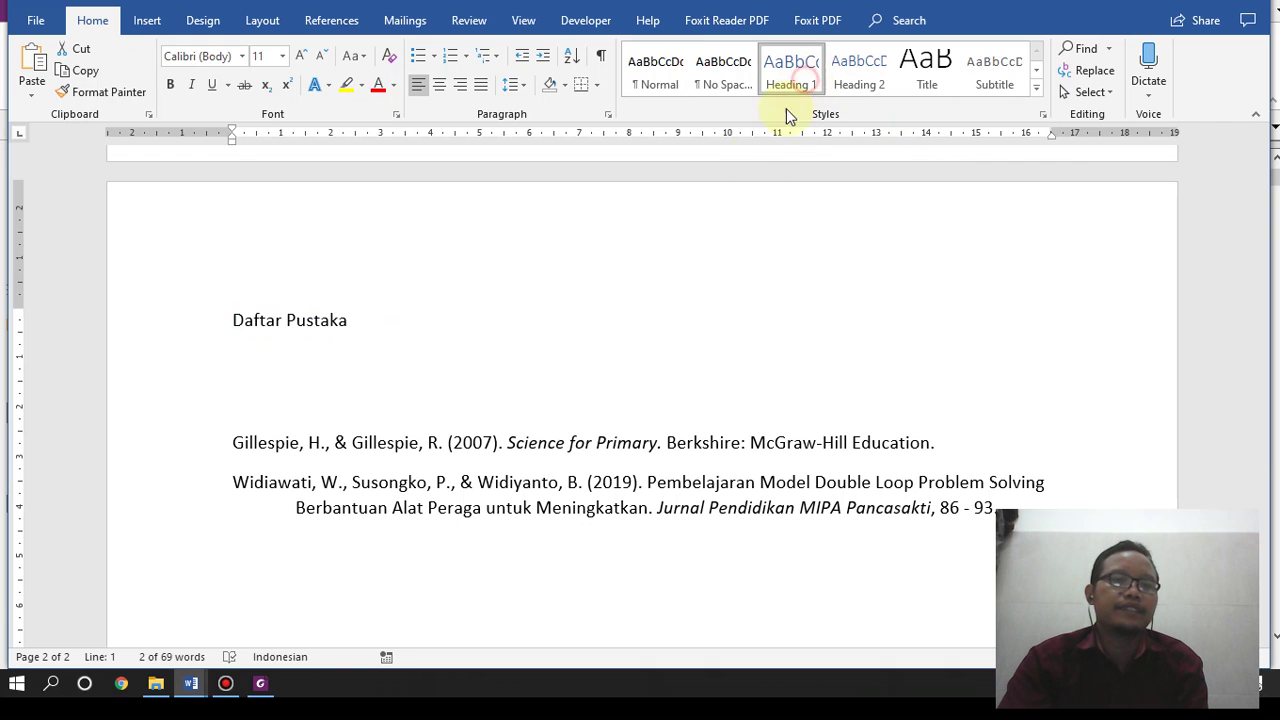
# Step: Try to remove the empty line above the first reference, and undo the removal
pyautogui.click(280, 408)
pyautogui.press('Delete')
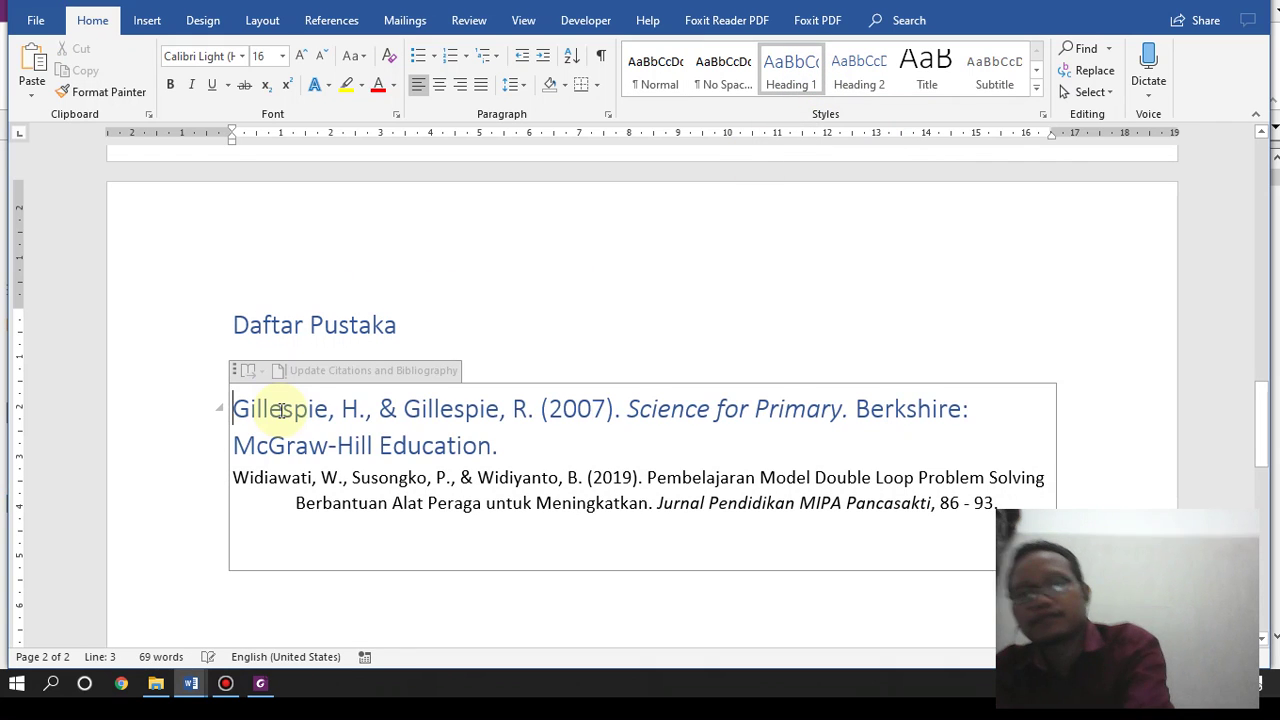
pyautogui.hotkey('ctrl', 'z')
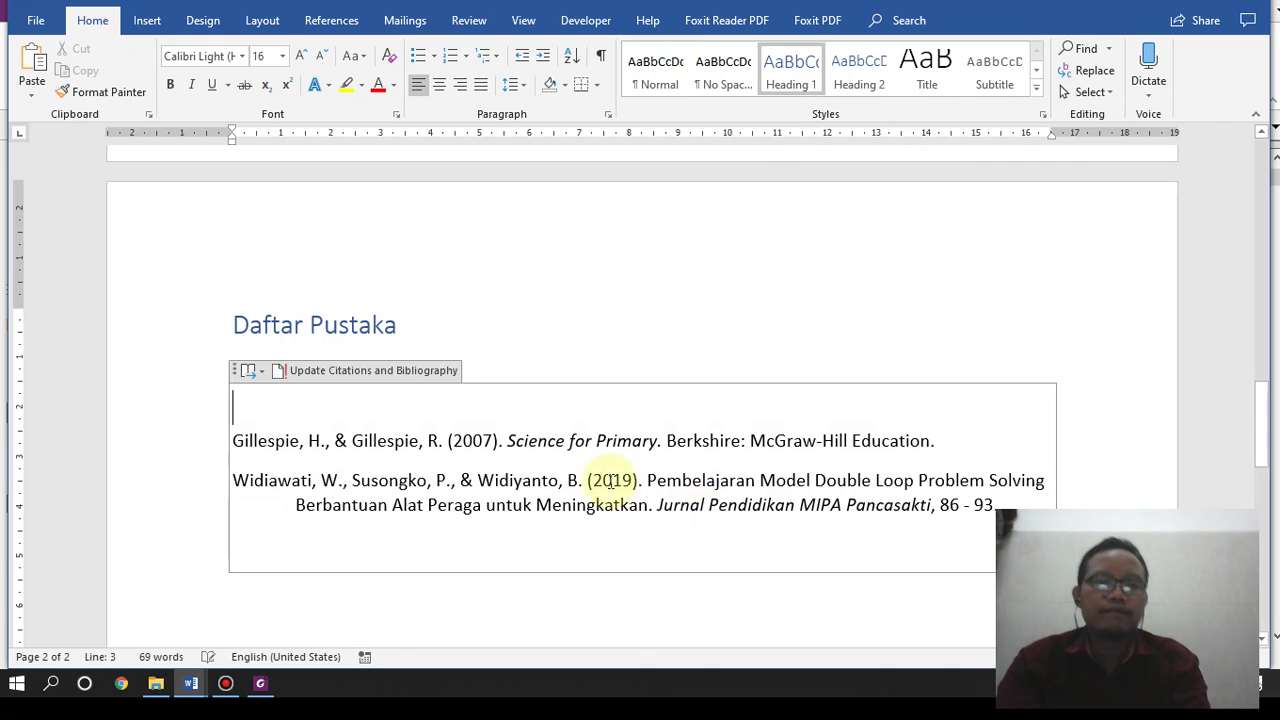
pyautogui.click(616, 343)
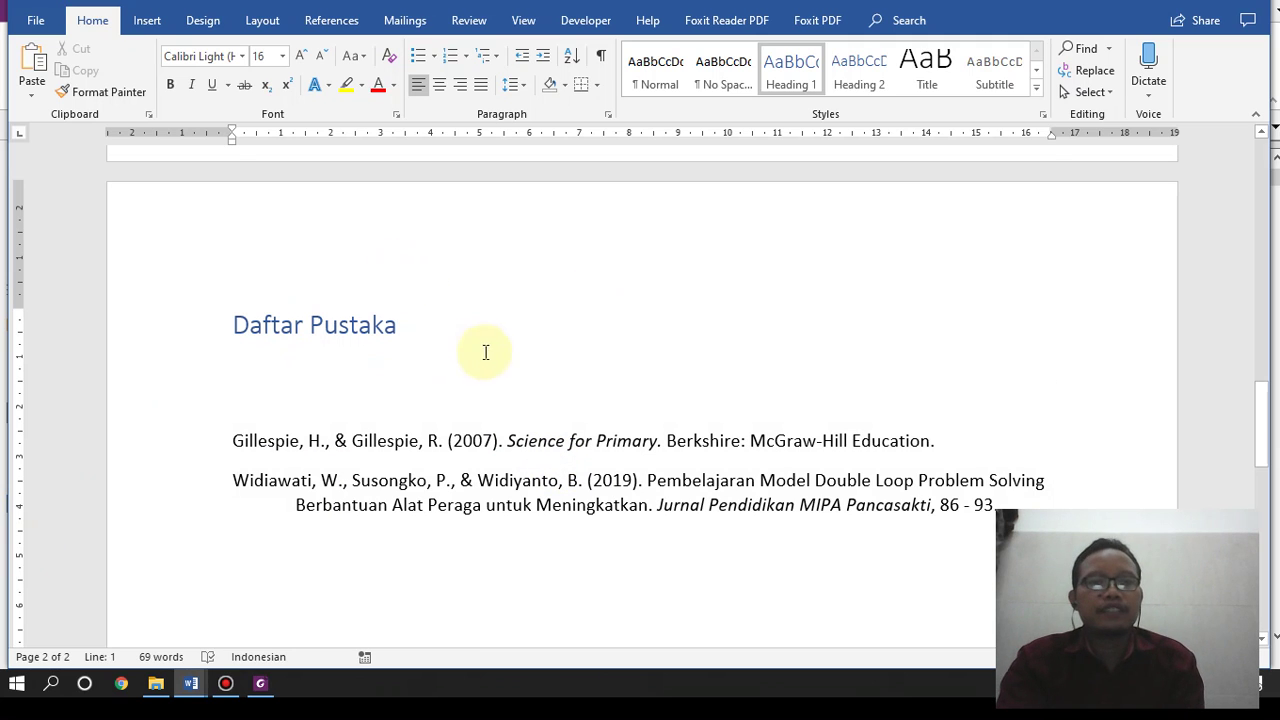
pyautogui.click(197, 331)
pyautogui.click(198, 56)
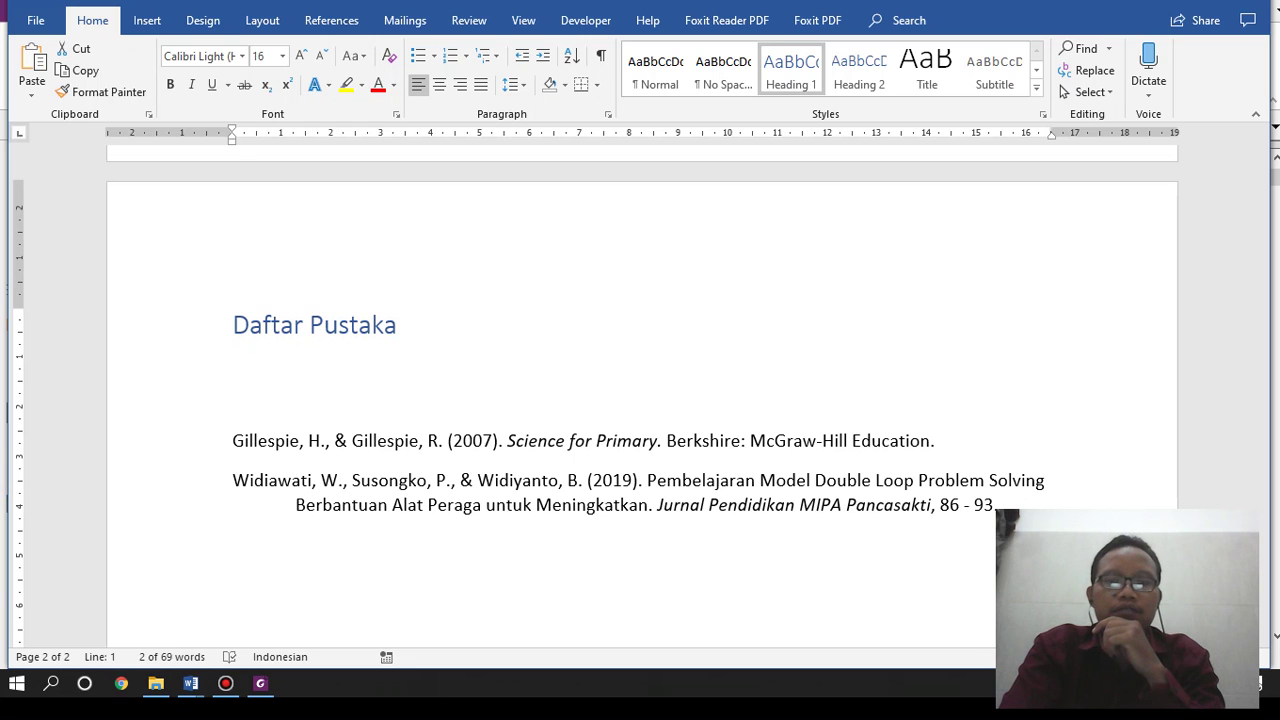
pyautogui.click(225, 683)
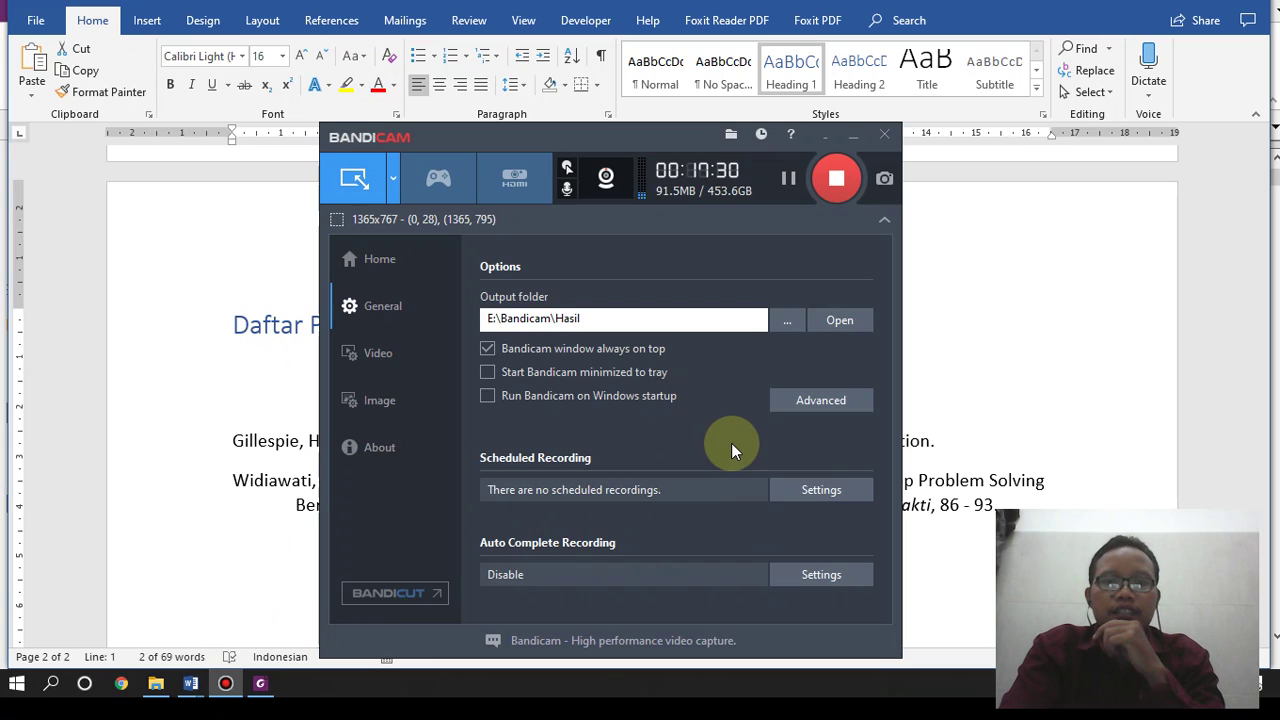